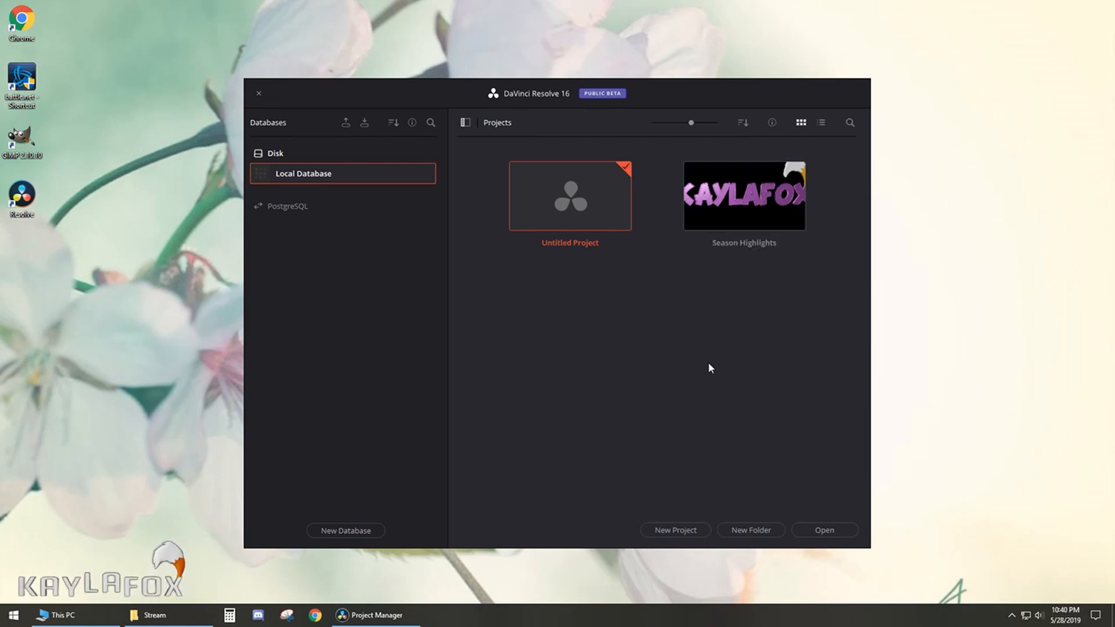
- Open Untitled Project from the local database's projects
double_click(549, 176)
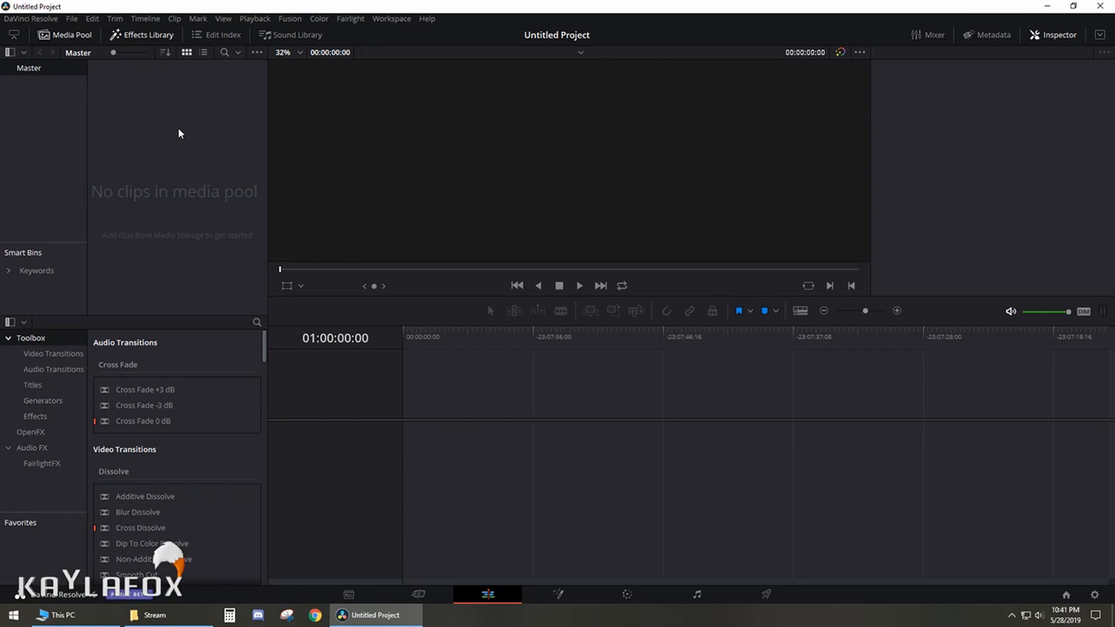
right_click(38, 175)
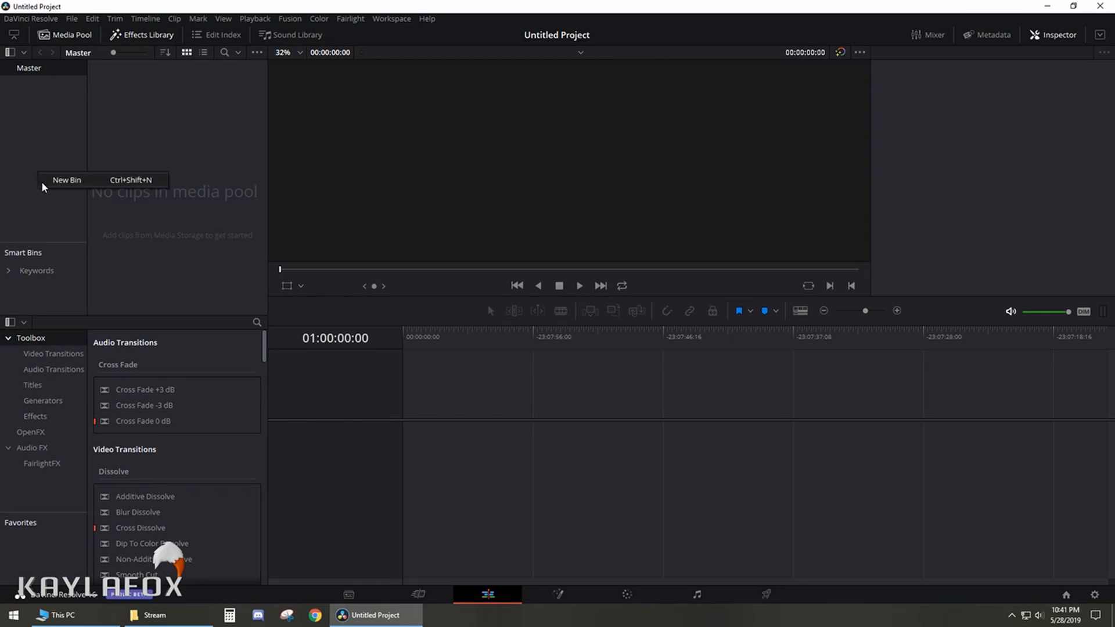
left_click(42, 194)
left_click(153, 615)
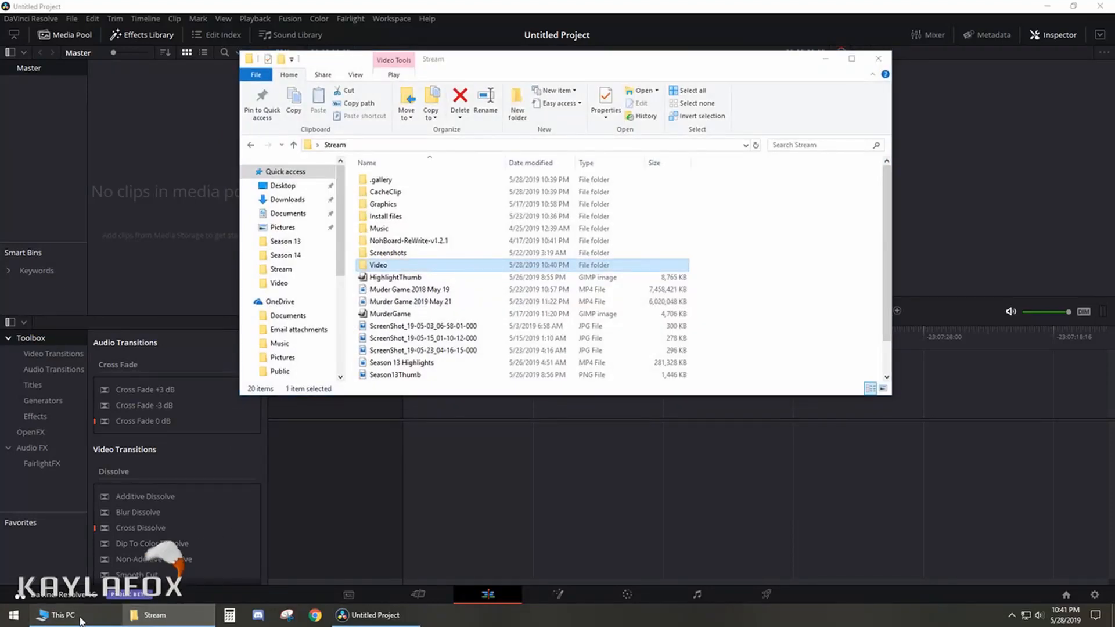
left_click(81, 620)
left_click(93, 621)
left_click(101, 621)
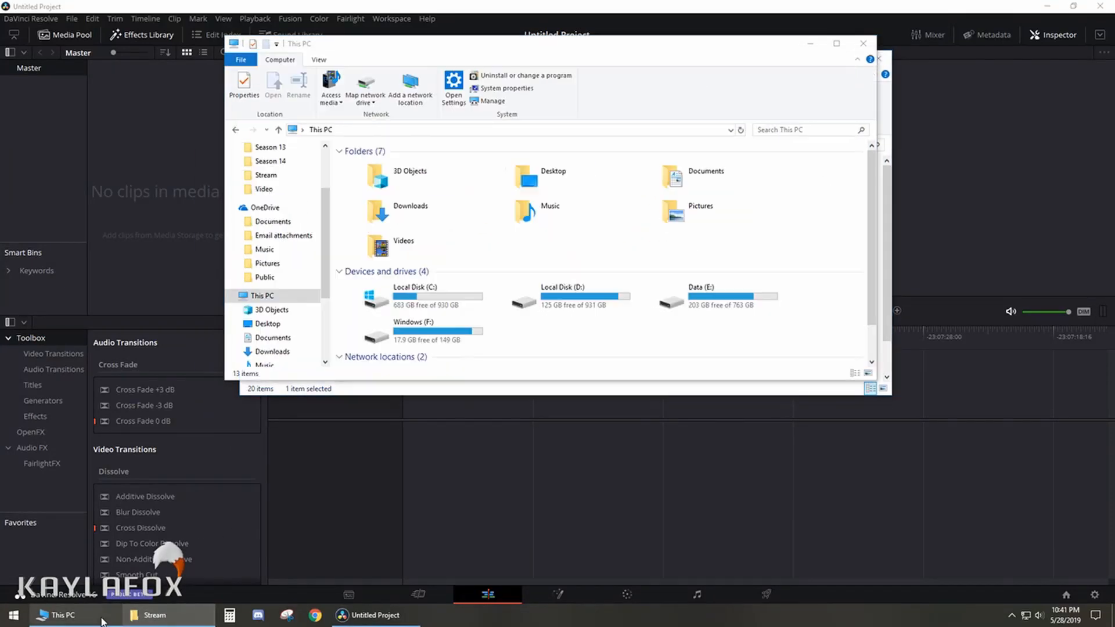
left_click(1073, 222)
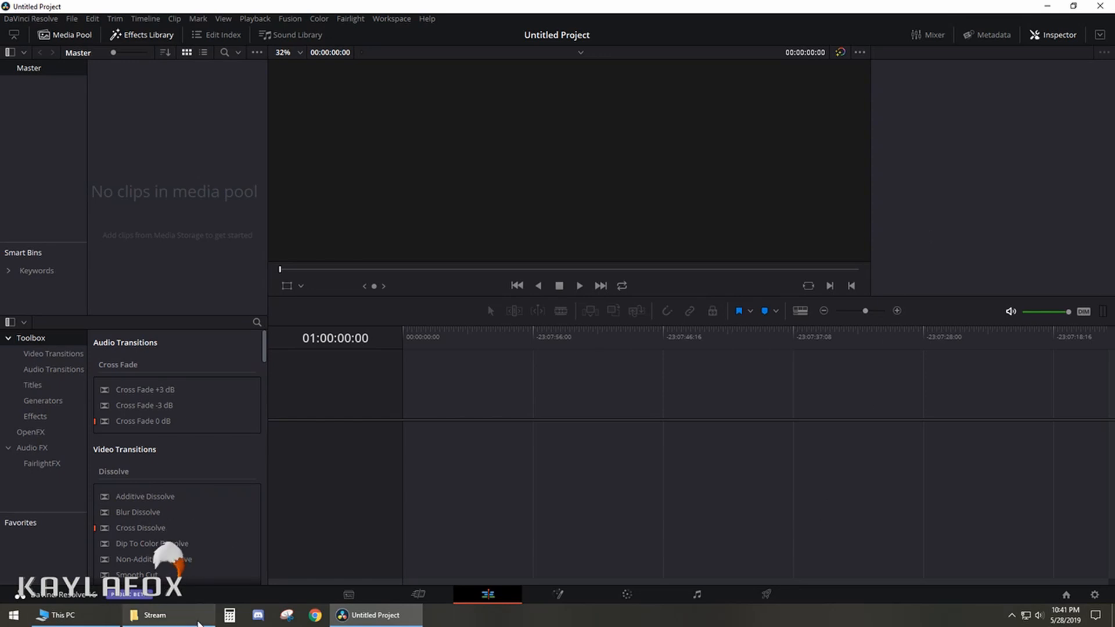
- Switch to the Stream folder in File Explorer and look through the tracks in Music's Credit Artist subfolder
left_click(154, 615)
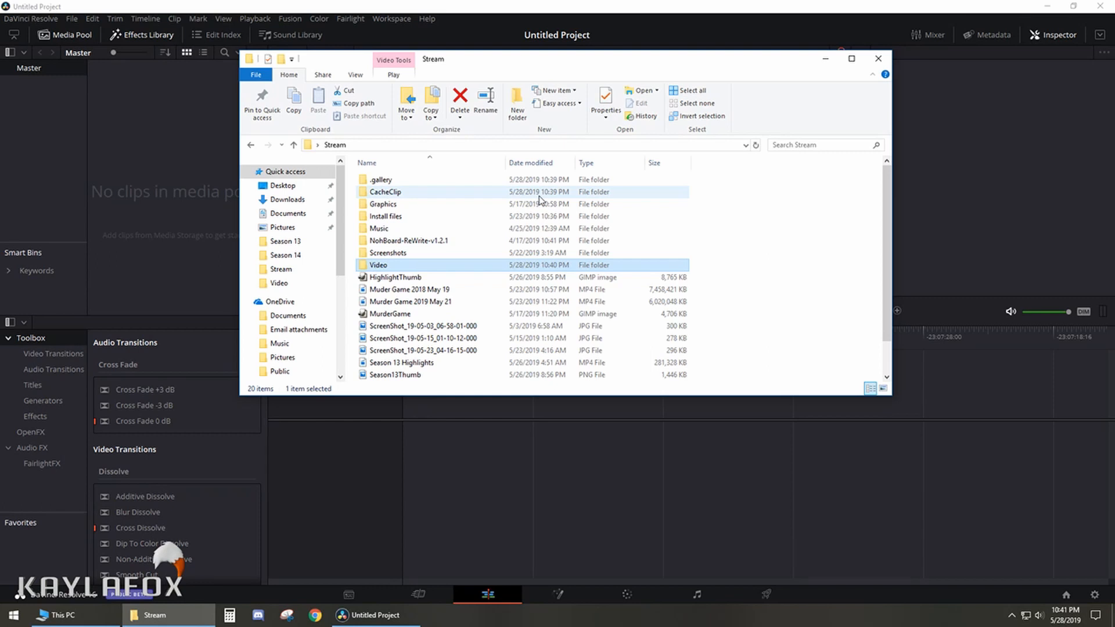
double_click(378, 229)
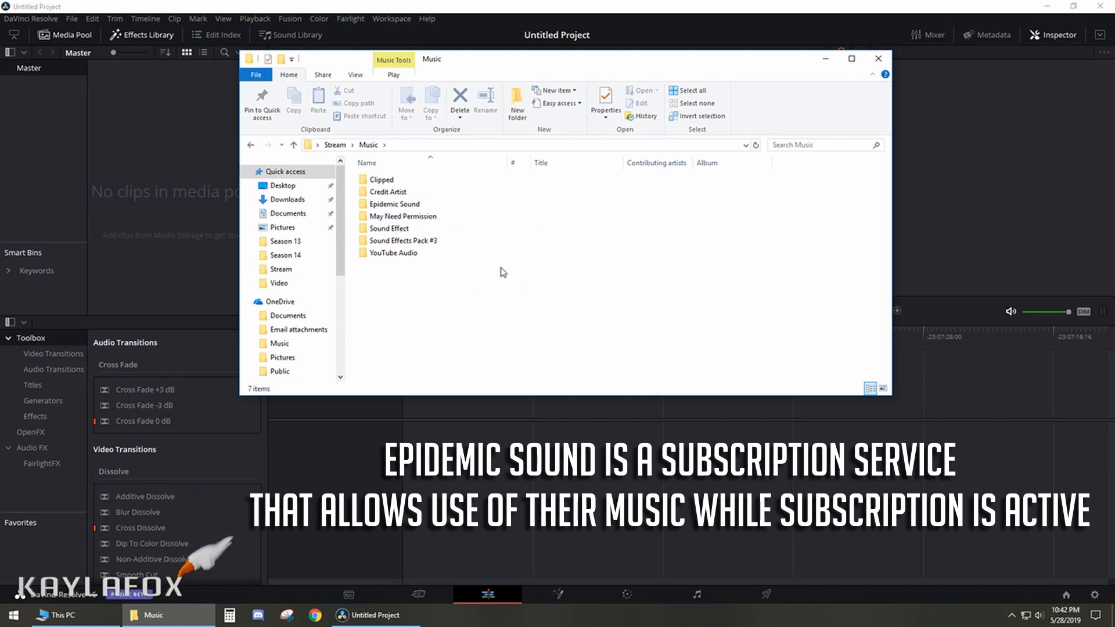
double_click(417, 192)
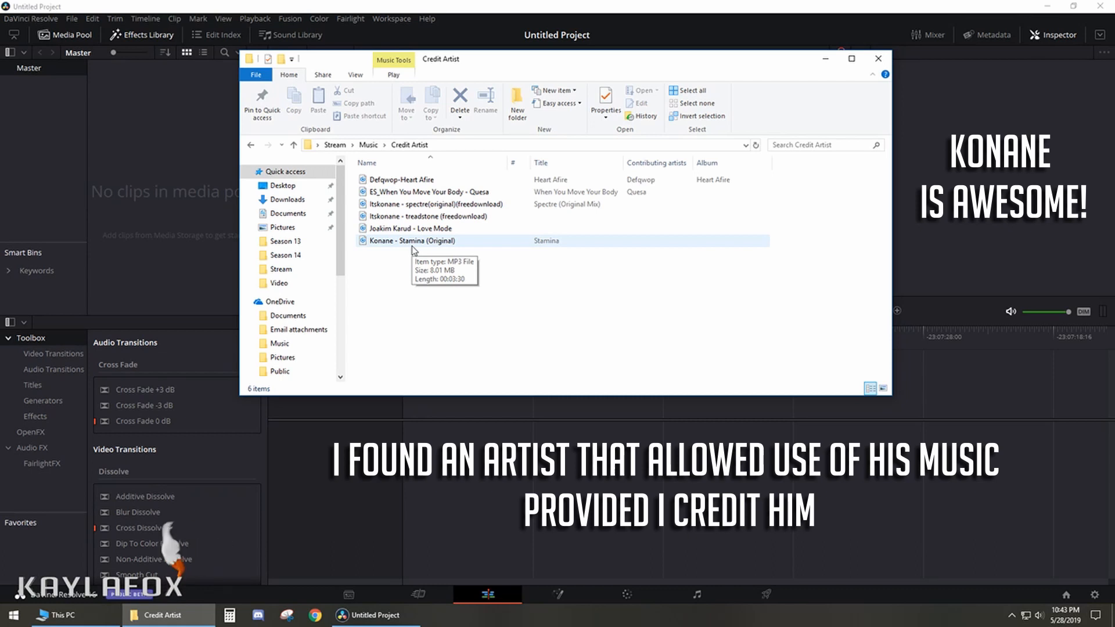
left_click(368, 145)
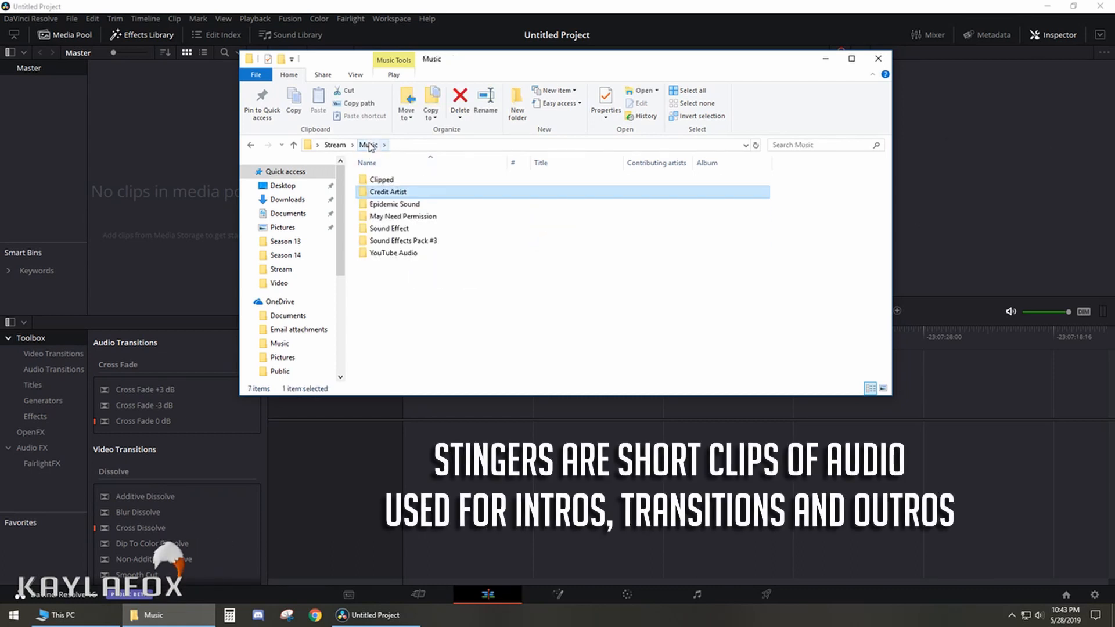
- Open the Clipped music folder and play the Scarlet_Fire_Sting audio file
double_click(388, 181)
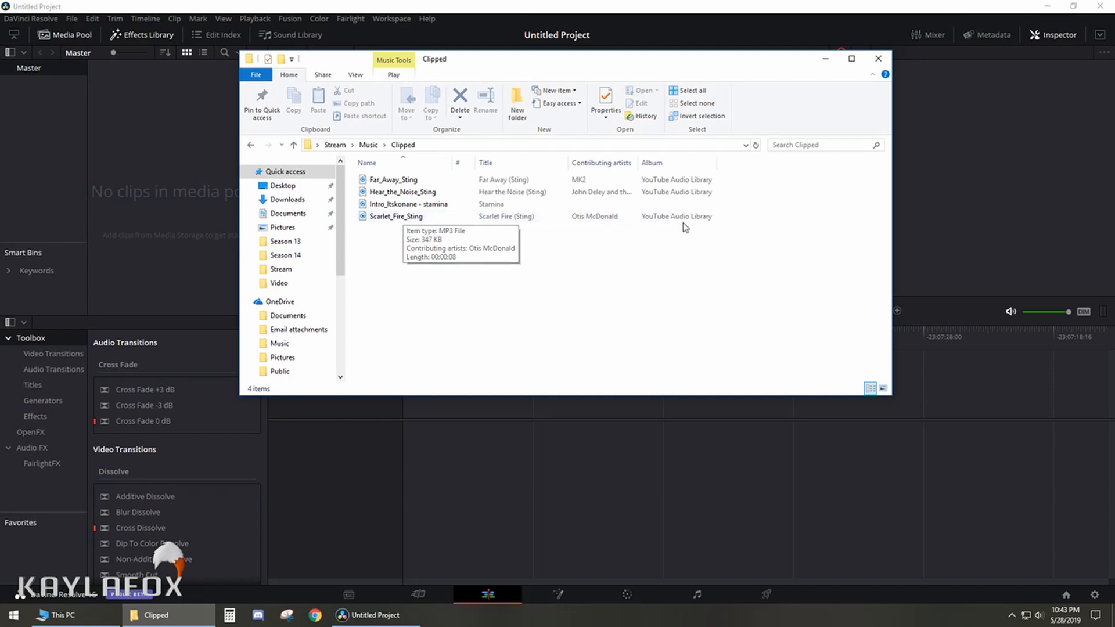
left_click(409, 220)
double_click(409, 219)
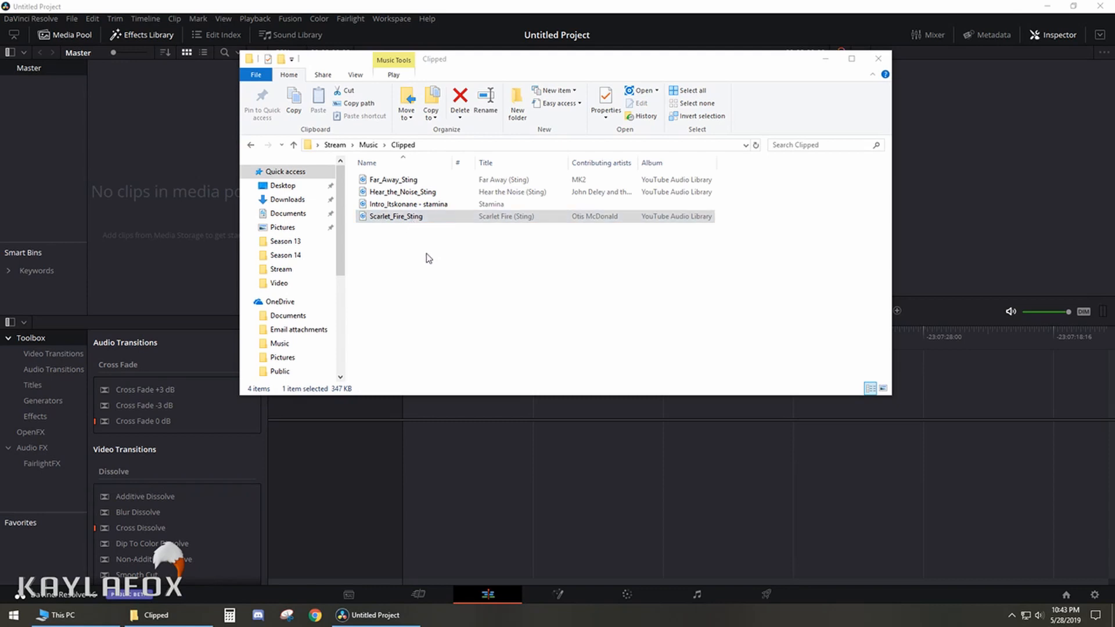
- Add Konane - Stamina (Original) from the Credit Artist folder to the start of the empty timeline in DaVinci Resolve
left_click(369, 145)
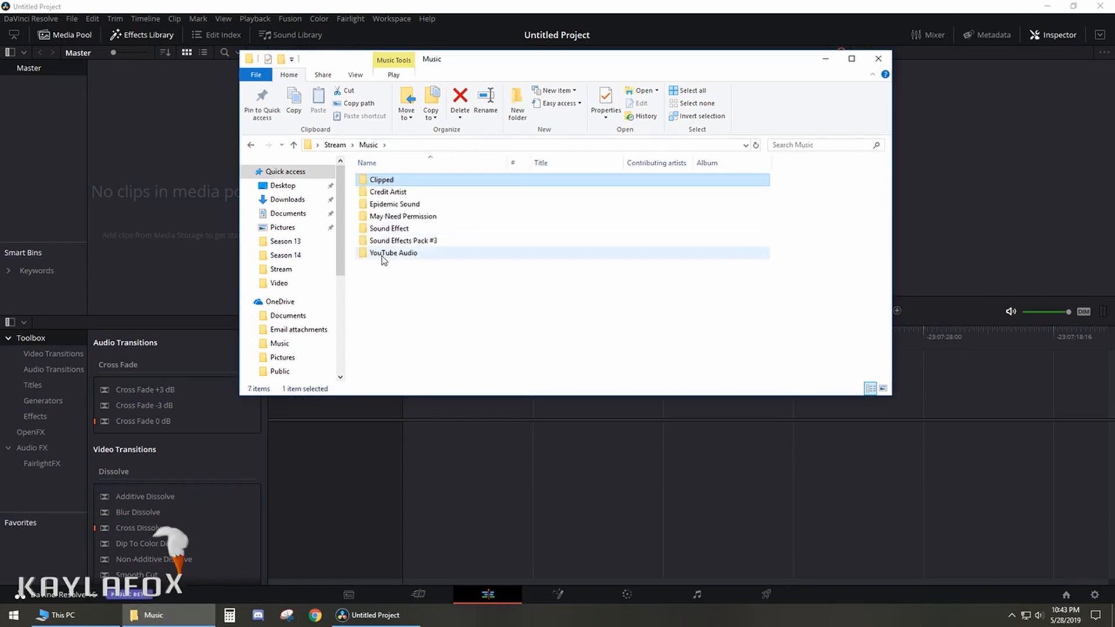
double_click(381, 193)
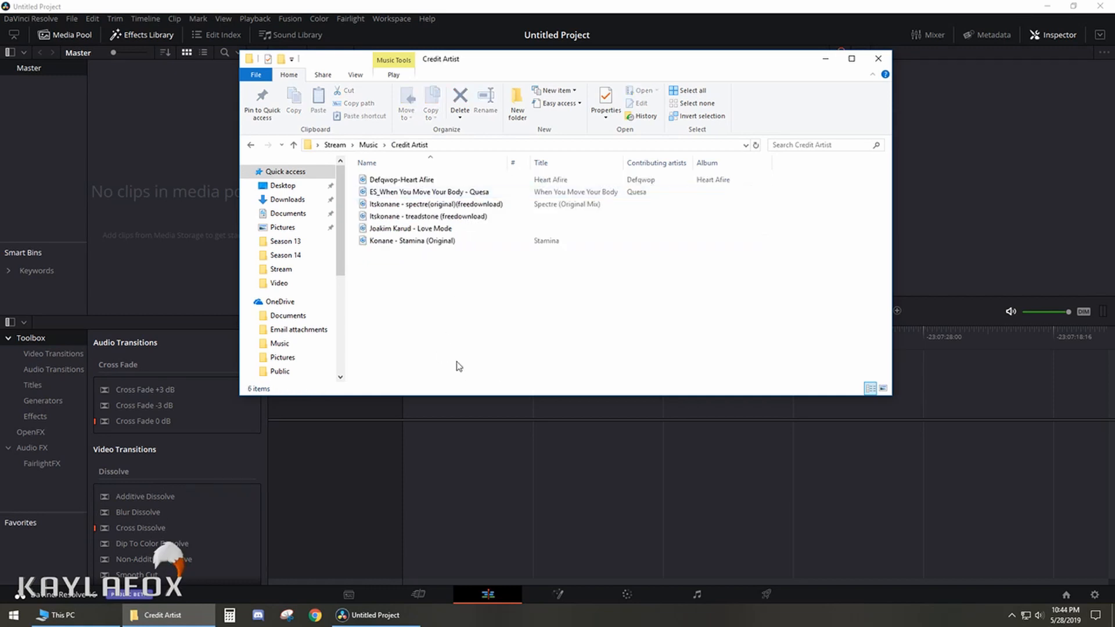
left_click(409, 242)
left_click_drag(408, 244, 408, 509)
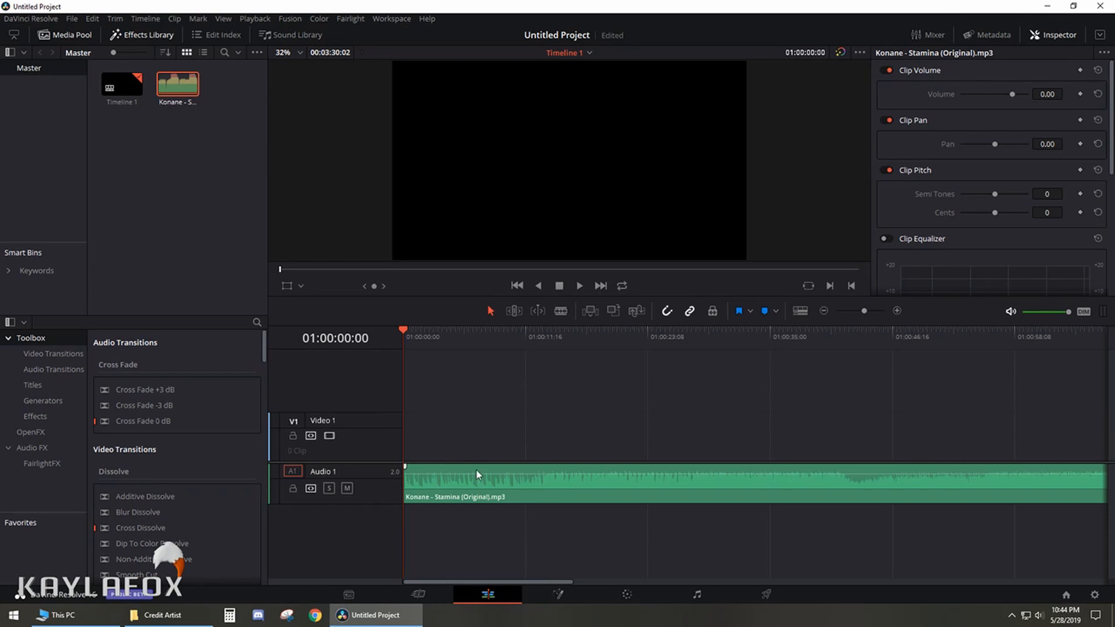
- Play the start of the music clip, and normalize its audio to -9.0 dBFS in Sample Peak Program mode
left_click(579, 285)
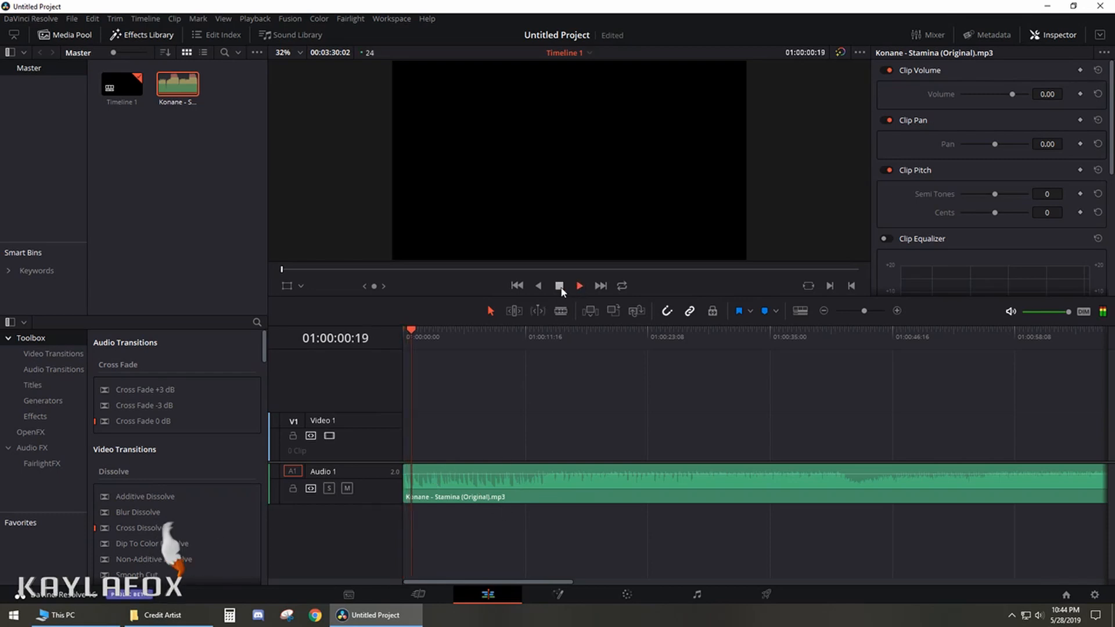
left_click(559, 287)
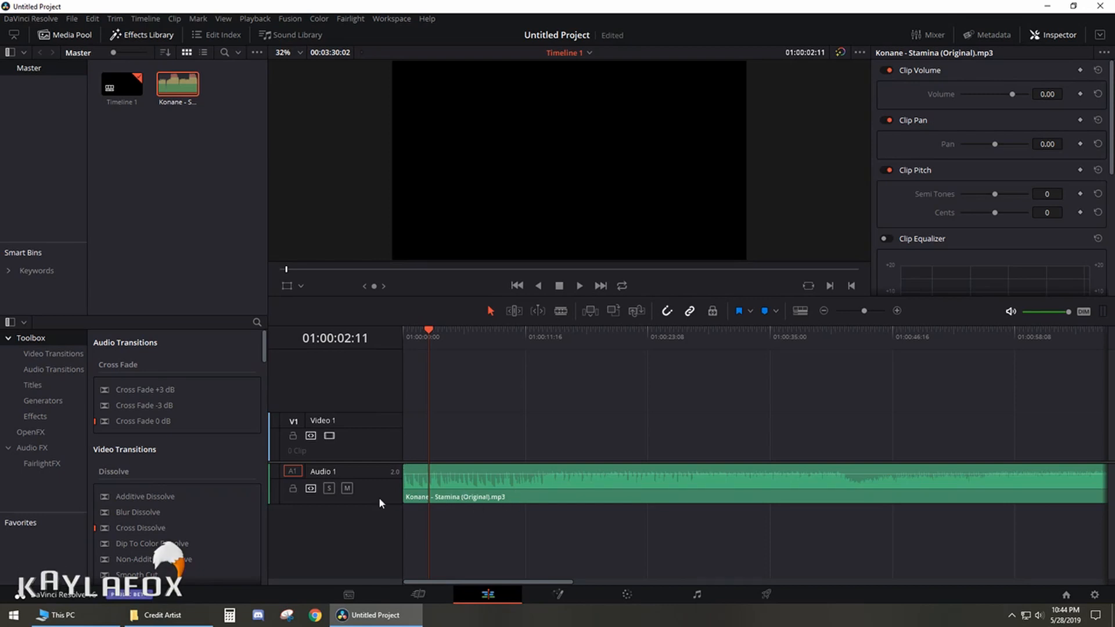
right_click(493, 497)
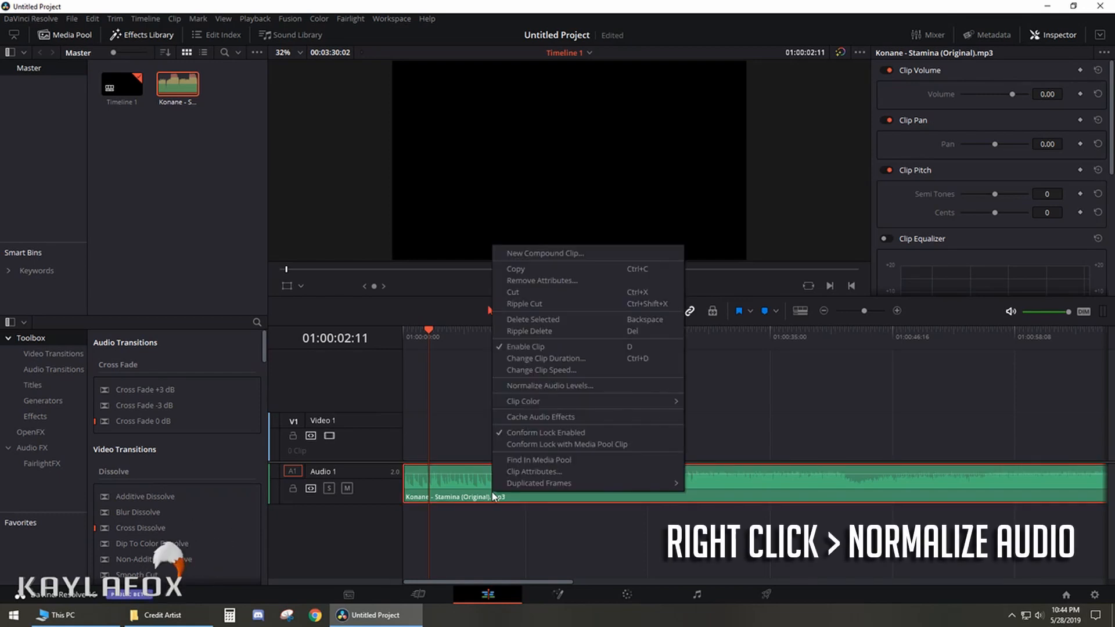
left_click(559, 389)
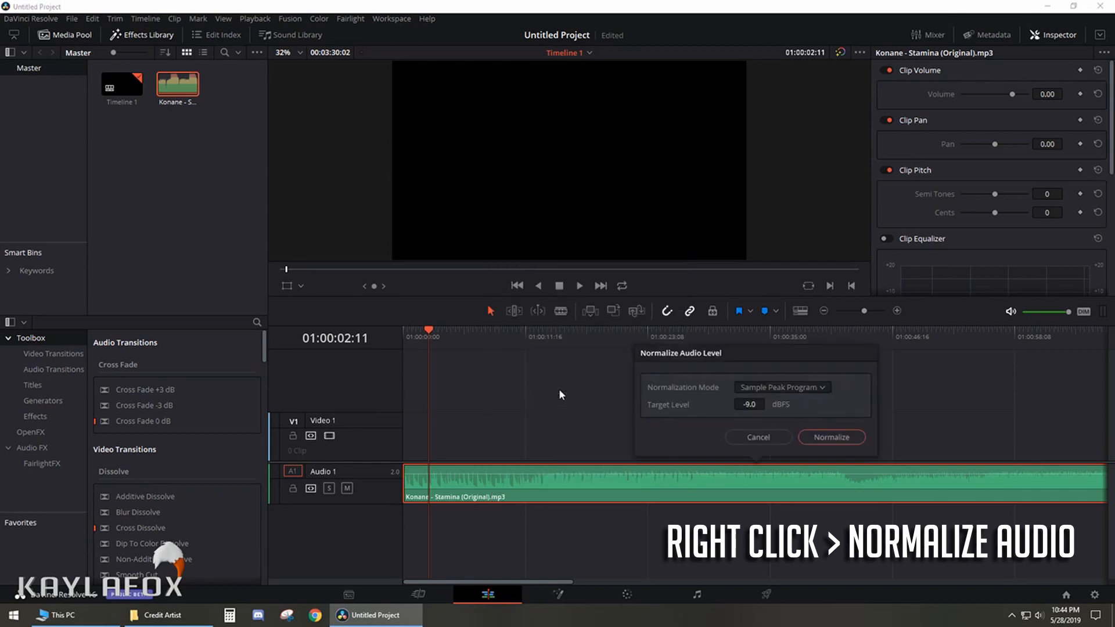
left_click(832, 437)
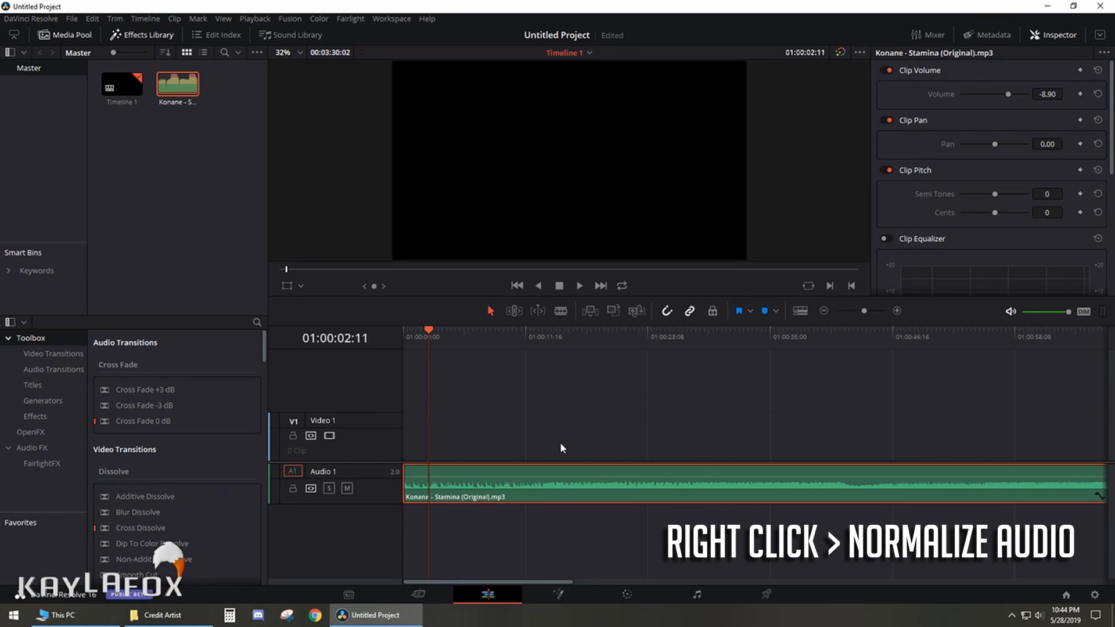
- Play the first few seconds of the normalized clip from the timeline's start to check its loudness
left_click_drag(431, 327, 393, 329)
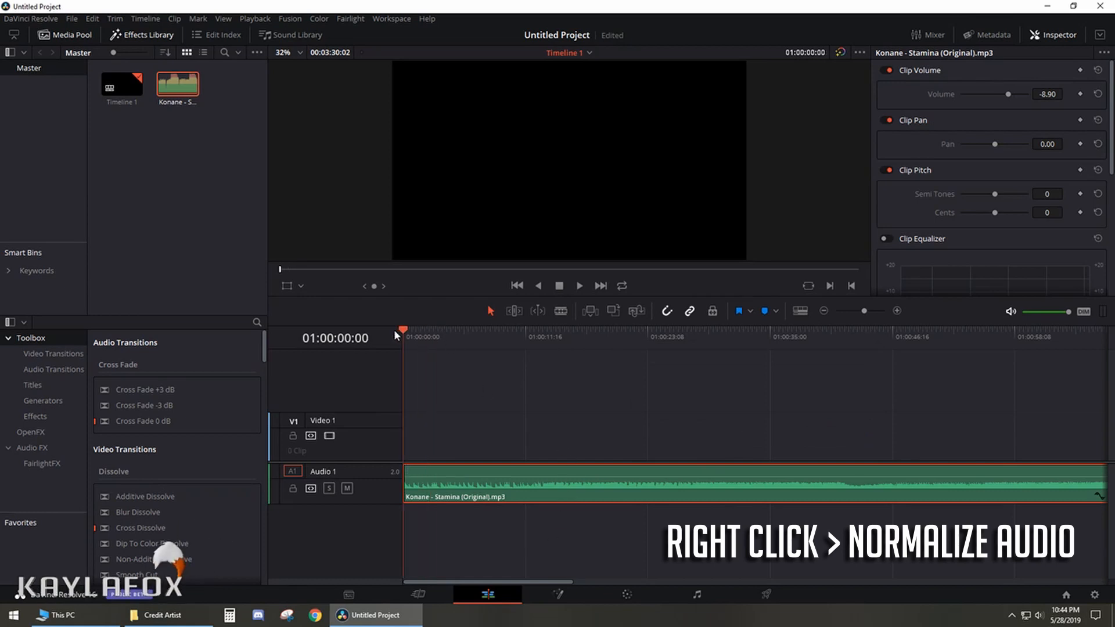
left_click(579, 285)
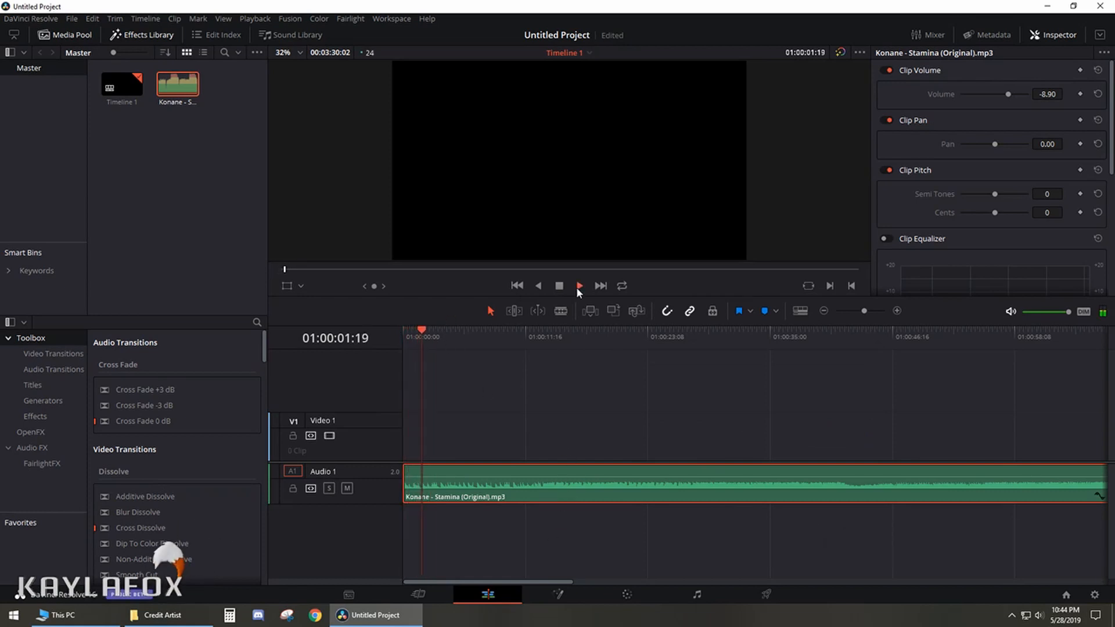
left_click(559, 286)
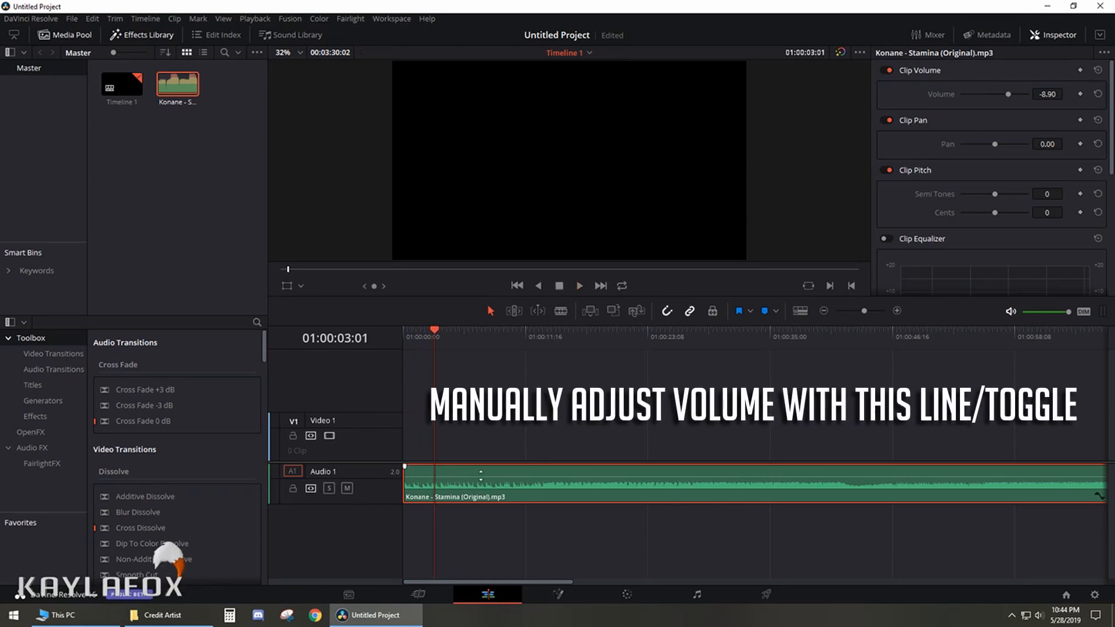
- Lower the music clip's volume to -12.19 dB on its volume line, temporarily enlarging the Audio 1 track for finer control
left_click_drag(481, 472, 476, 476)
left_click_drag(340, 503, 344, 538)
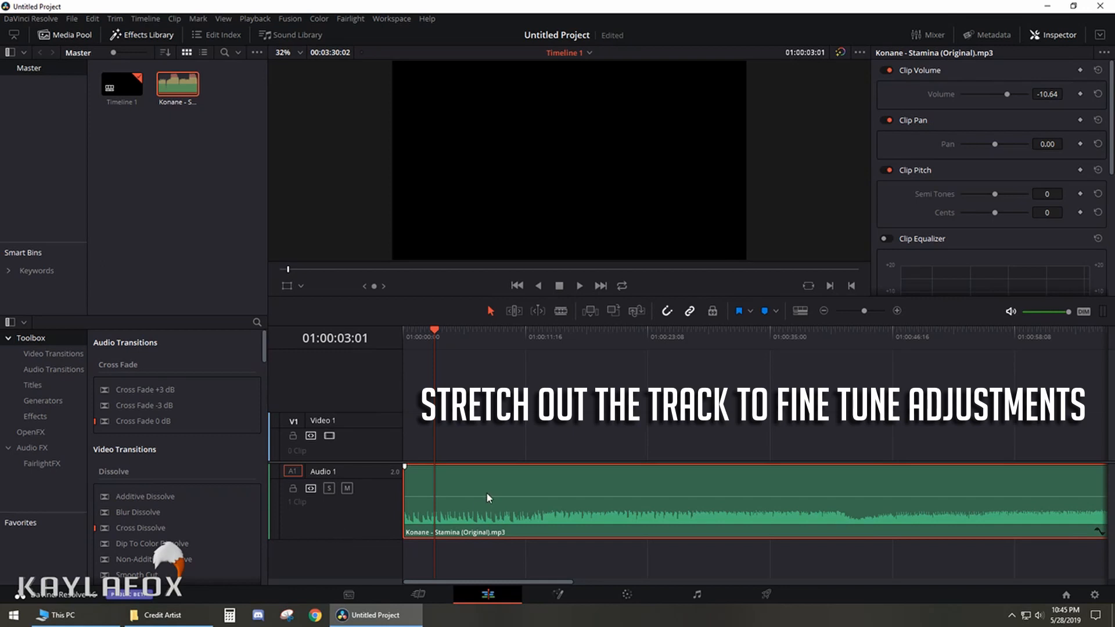
mouse_move(361, 538)
left_mouse_down()
mouse_move(360, 549)
mouse_move(362, 534)
left_mouse_up()
left_click_drag(482, 494, 513, 496)
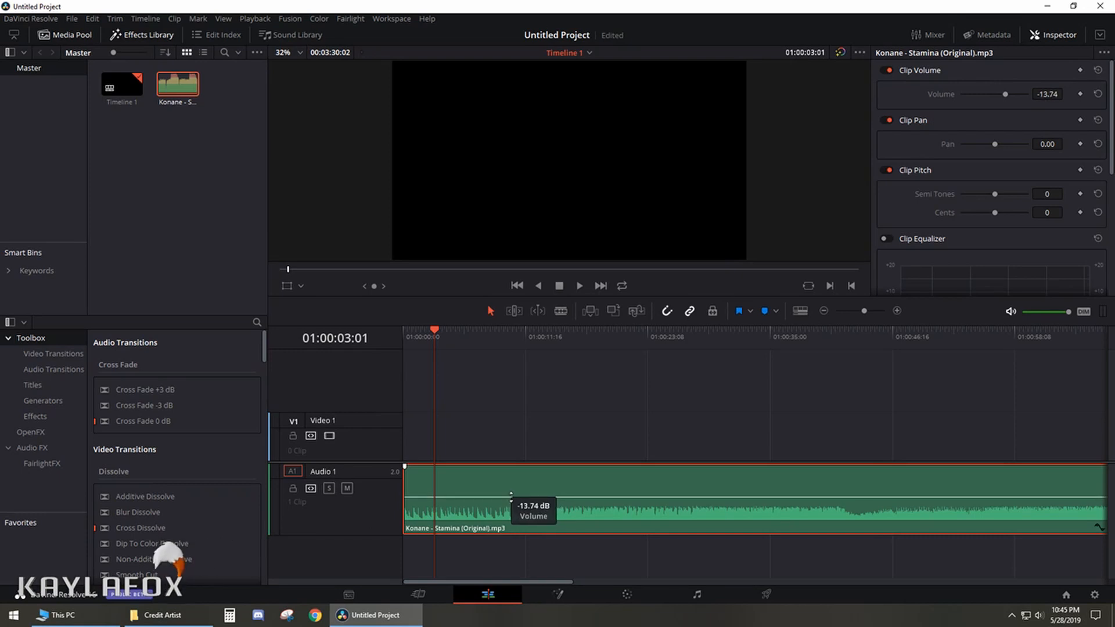
left_click_drag(511, 496, 511, 495)
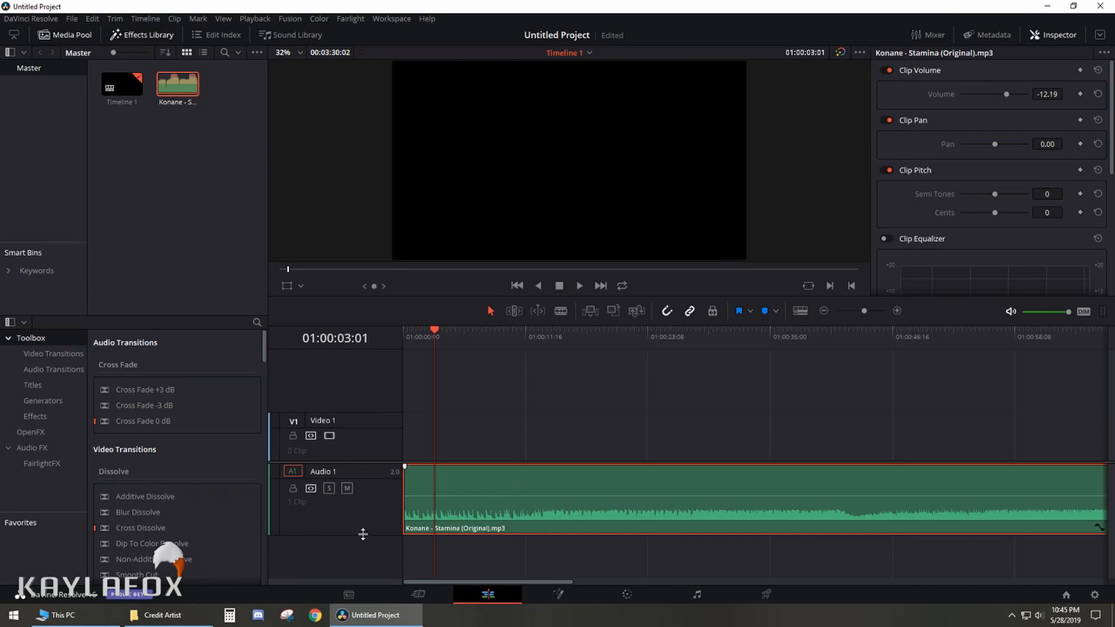
left_click_drag(363, 534, 366, 508)
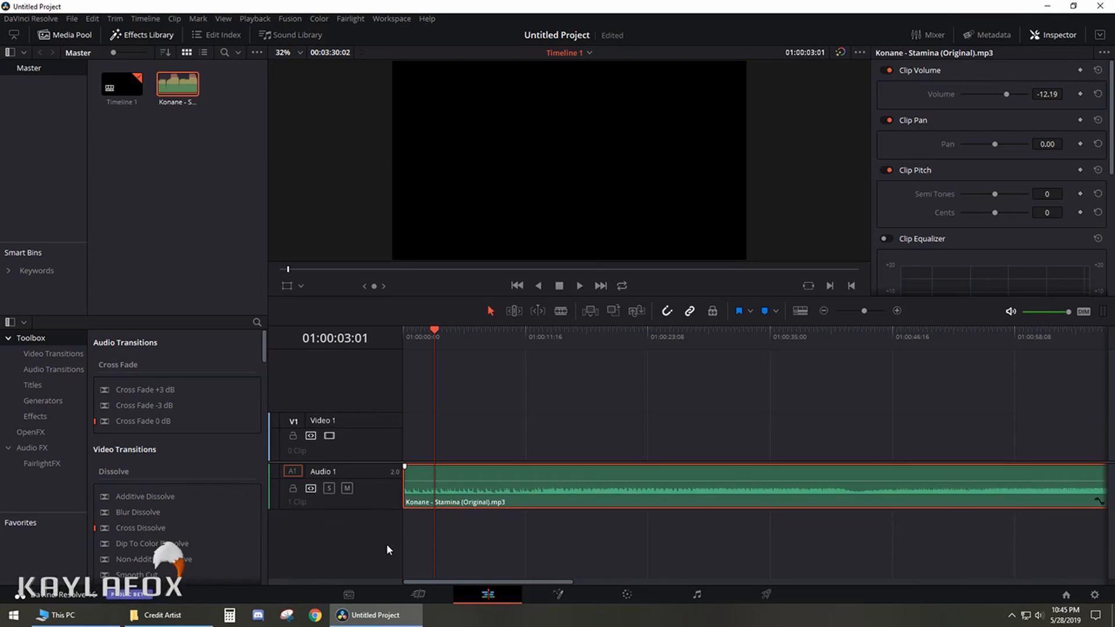
- Place the playhead at 01:00:13:20, split the music clip there with the Blade tool, and return to the selection tool
left_click_drag(426, 330, 403, 330)
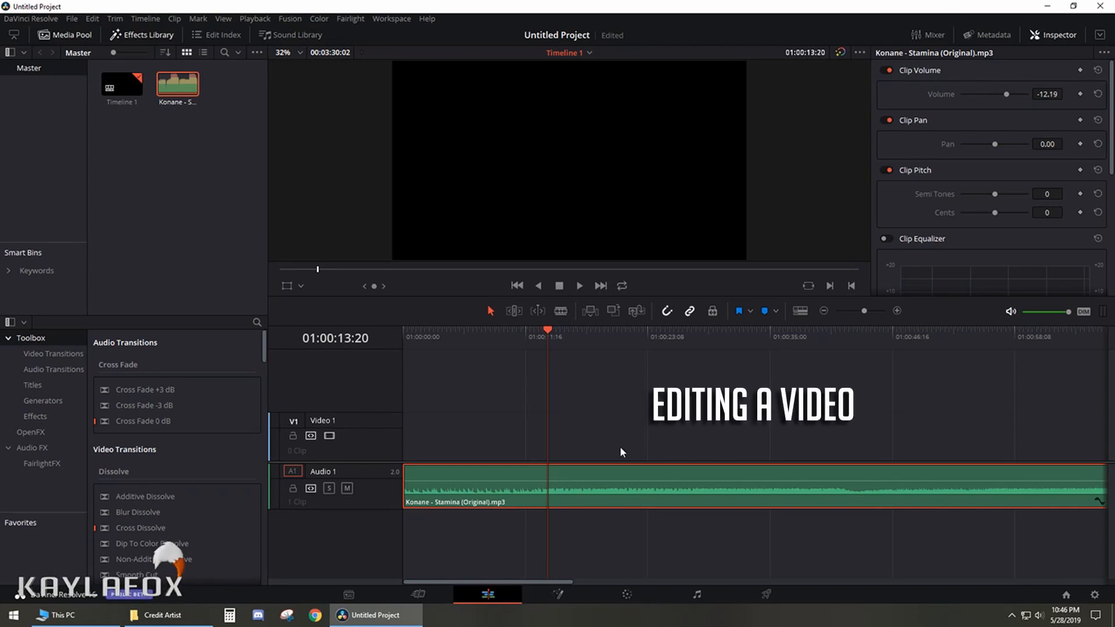
left_click(563, 312)
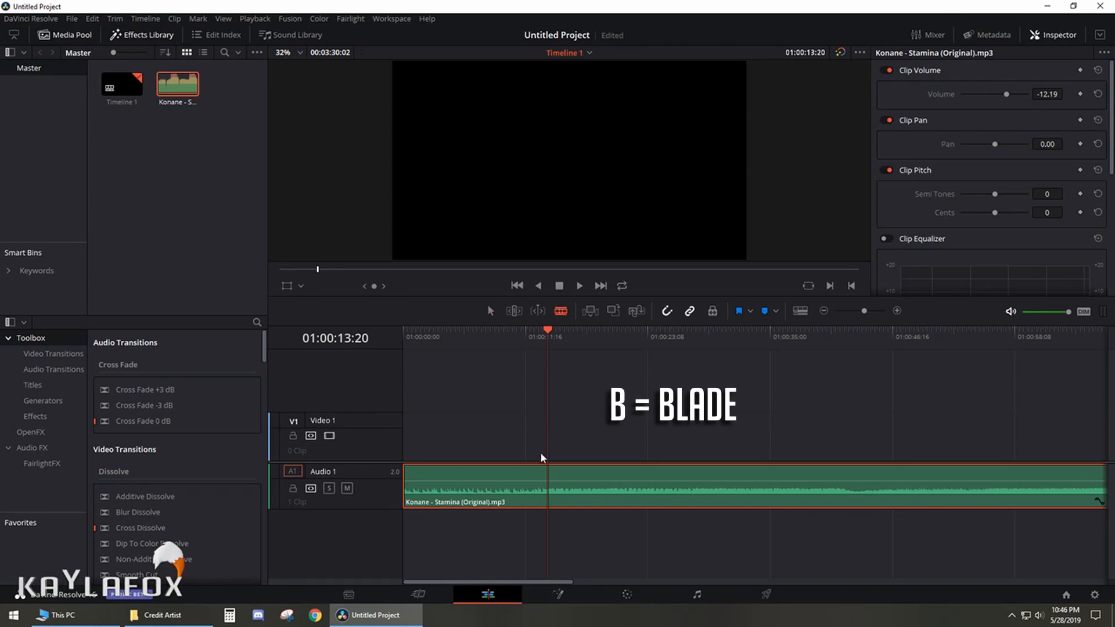
left_click(549, 479)
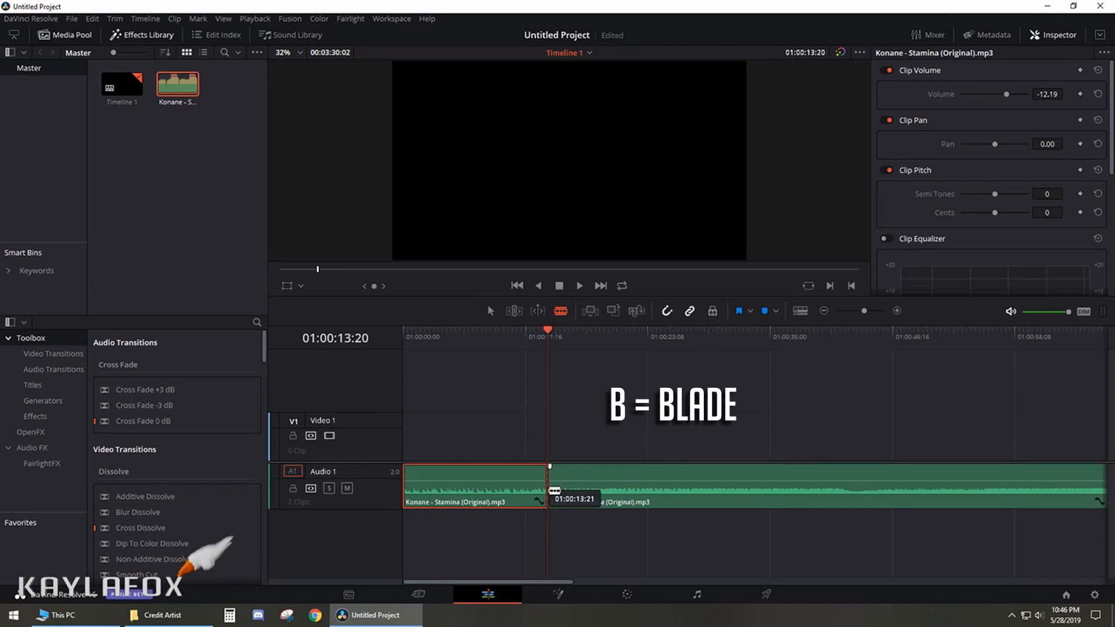
key("a")
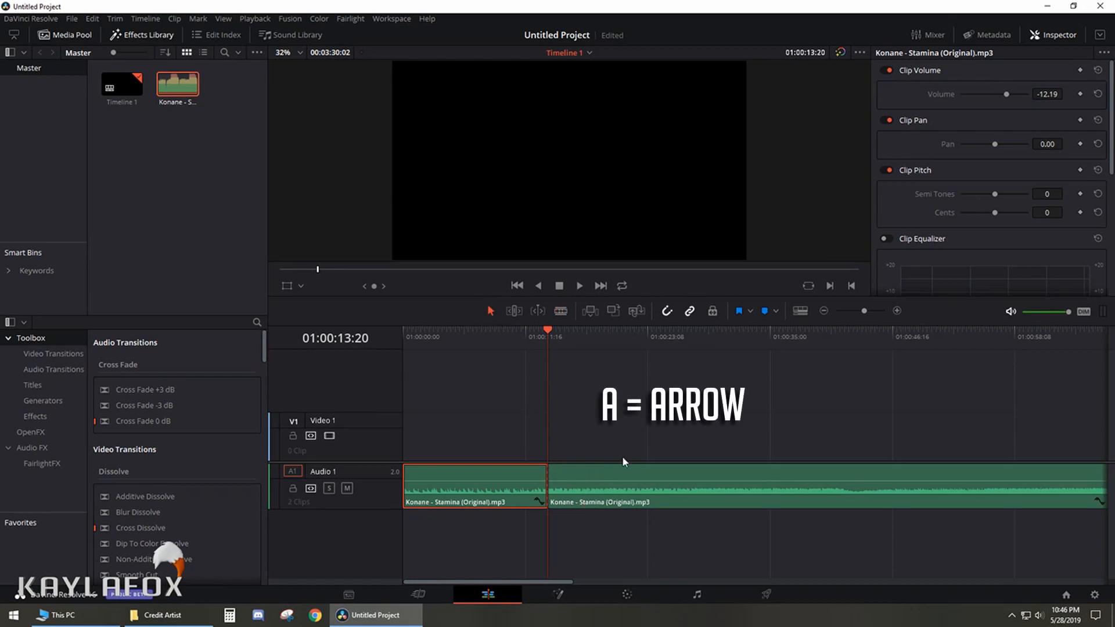
- Select the two pieces of the split music clip in turn, ending with the first piece
left_click(607, 473)
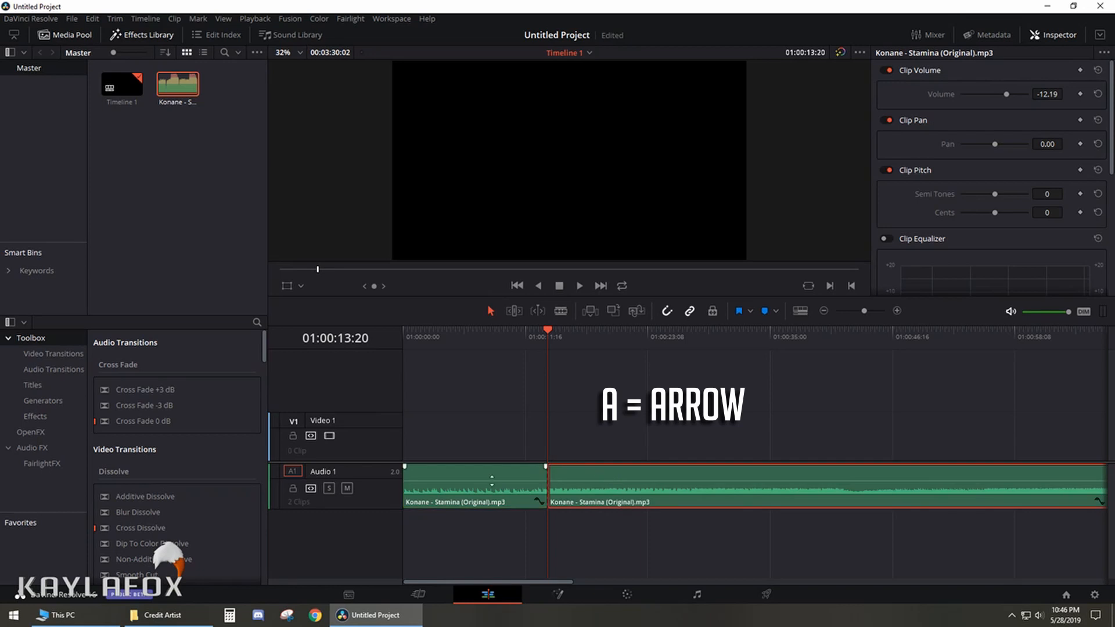
left_click(488, 475)
left_click(626, 476)
left_click(469, 476)
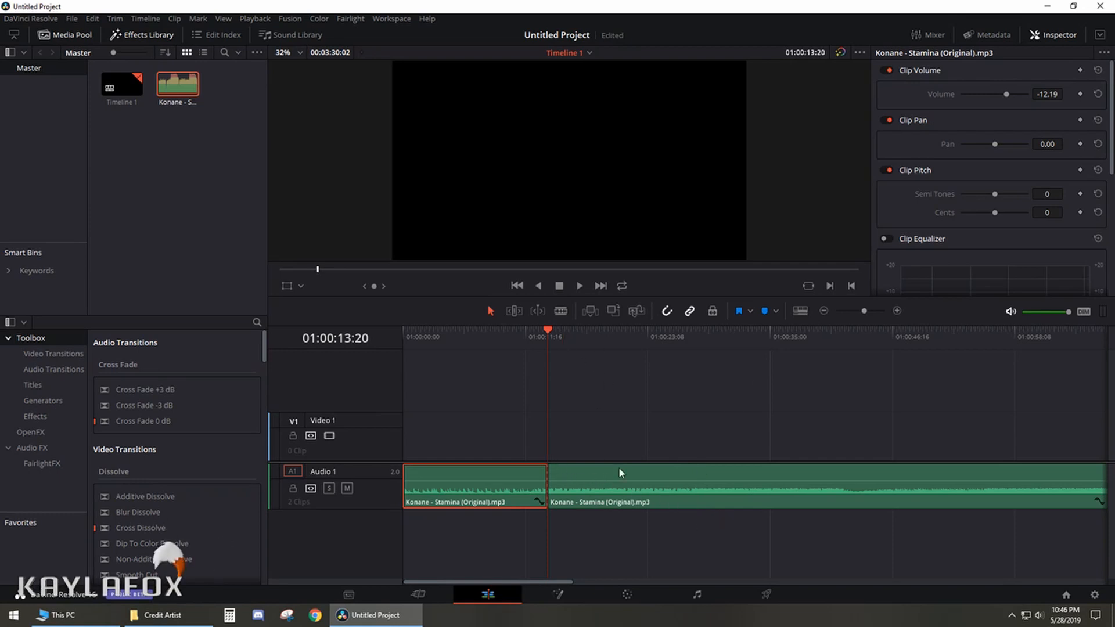
- Split the second music piece at about 01:00:30 with the Blade tool and return to the selection tool
key("b")
left_click(722, 491)
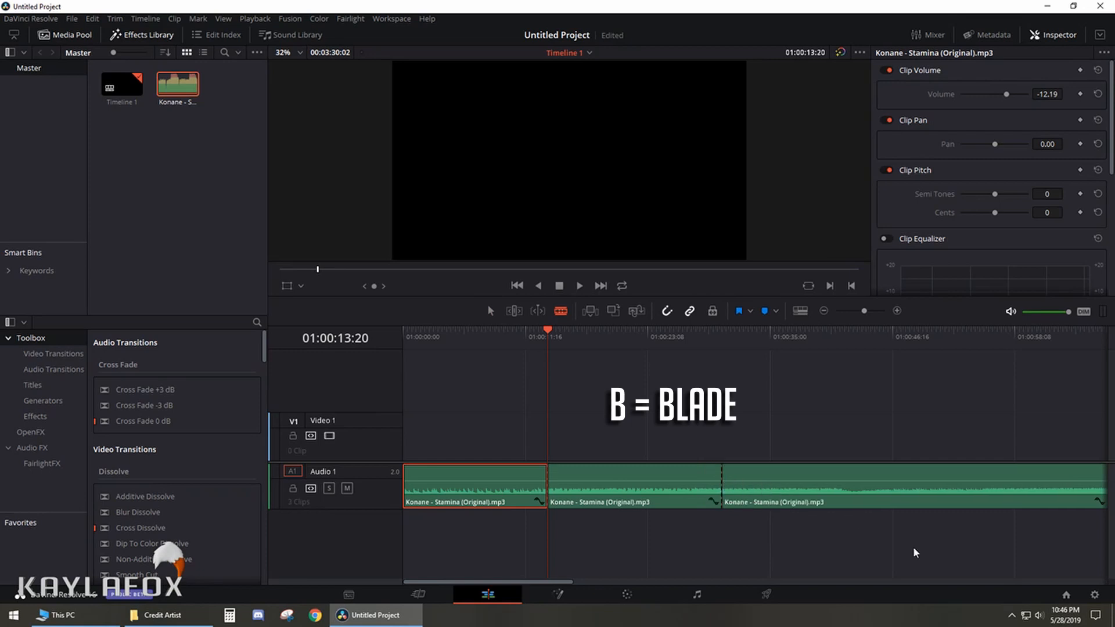
key("a")
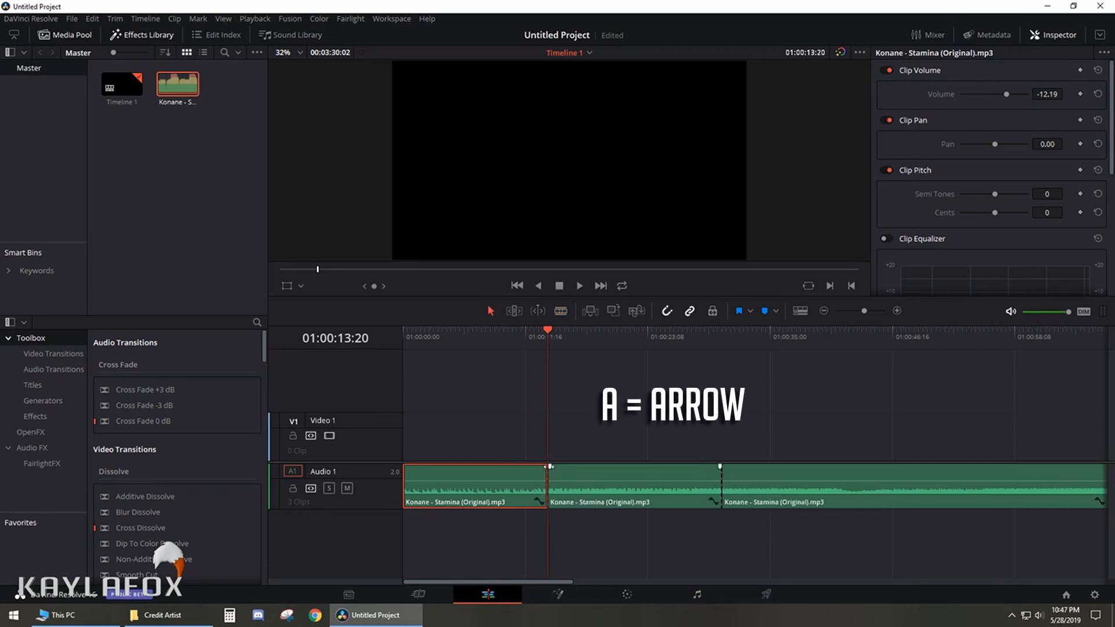
mouse_move(549, 466)
left_mouse_down()
mouse_move(563, 467)
mouse_move(549, 464)
left_mouse_up()
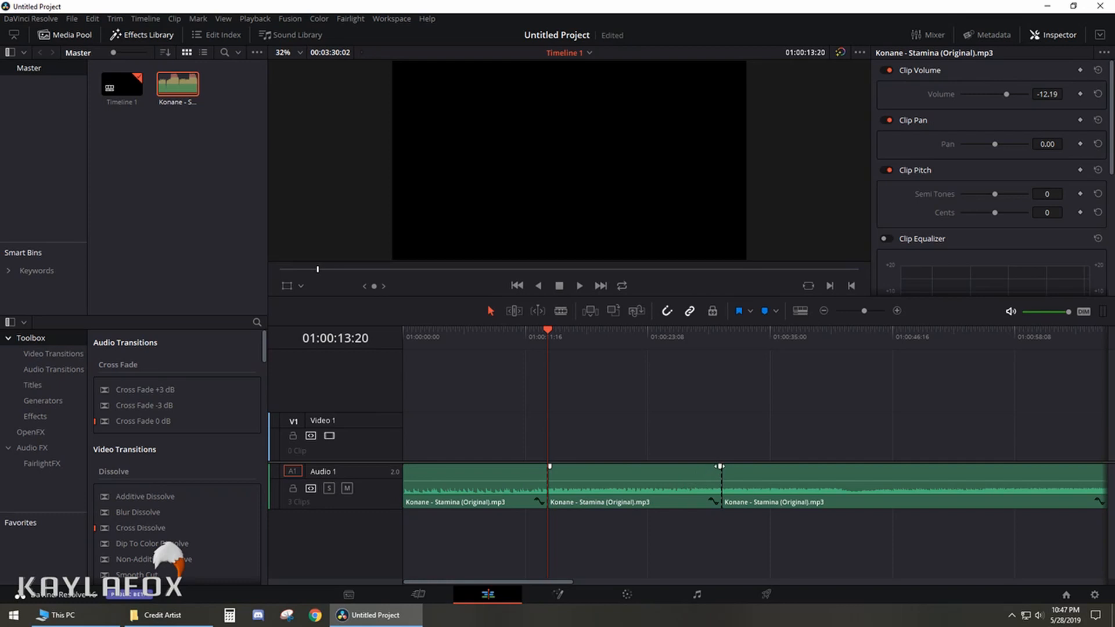
- Fade out the second music piece over its whole length and bend the fade curve slightly downward
left_click_drag(720, 466, 549, 469)
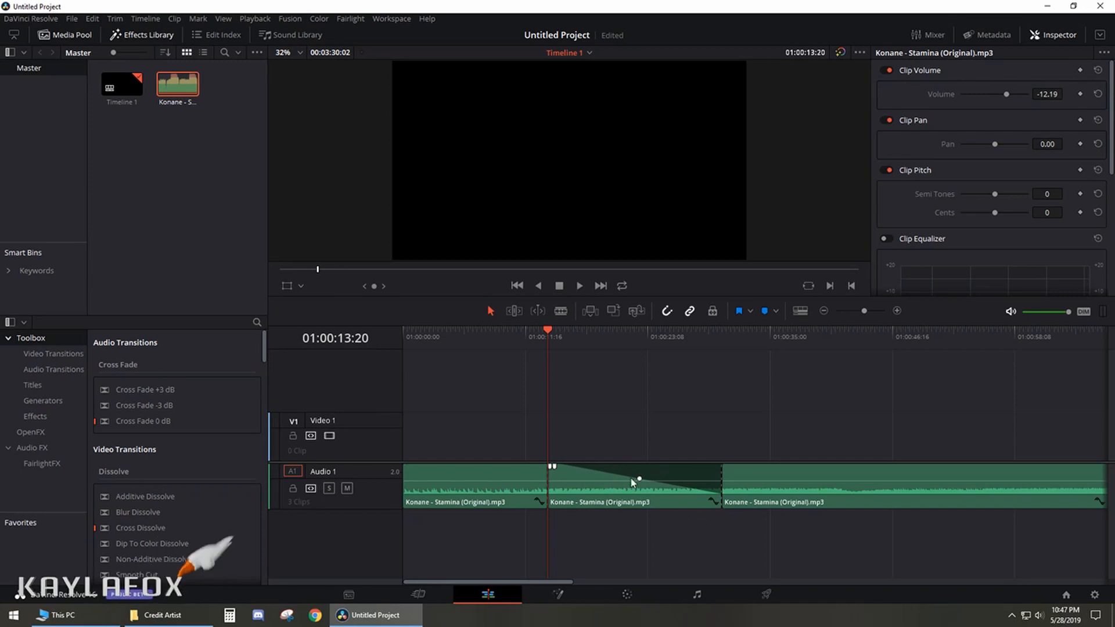
mouse_move(639, 478)
left_mouse_down()
mouse_move(641, 464)
mouse_move(620, 488)
mouse_move(636, 479)
left_mouse_up()
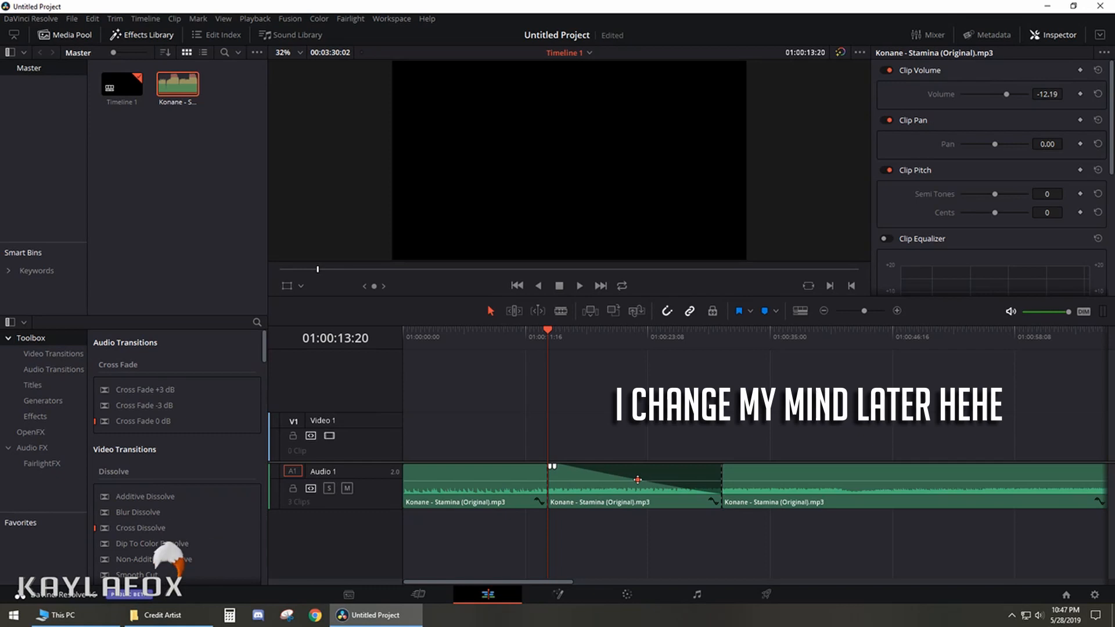
mouse_move(638, 479)
left_mouse_down()
mouse_move(626, 488)
mouse_move(666, 465)
mouse_move(637, 481)
left_mouse_up()
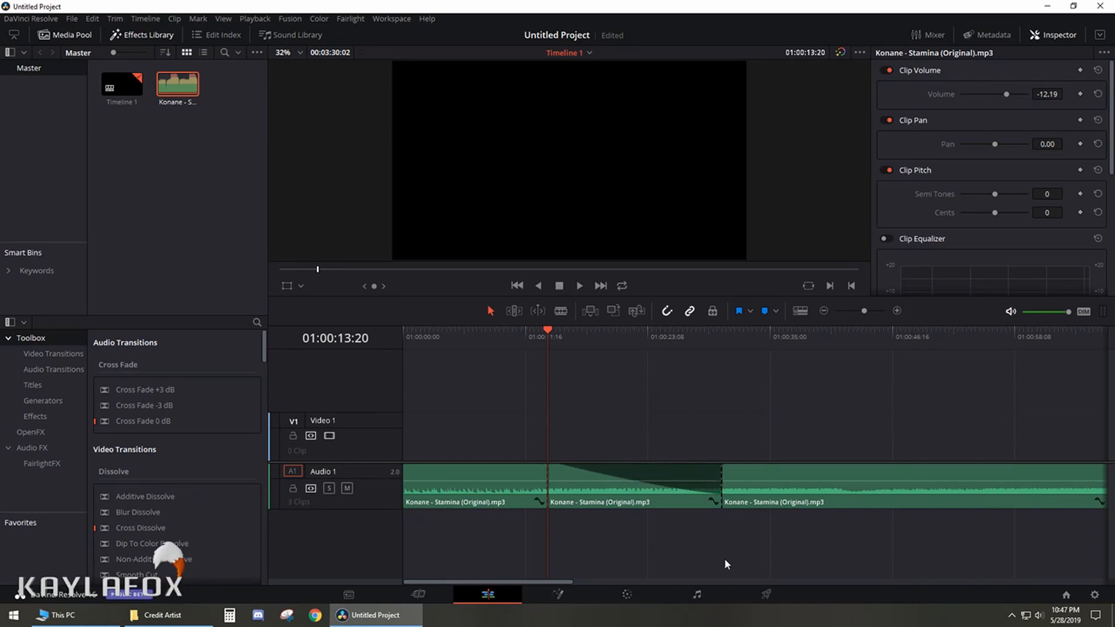
- Play the timeline from 01:00:10:21 to hear the fade-out of the second music piece
left_click_drag(547, 335, 517, 339)
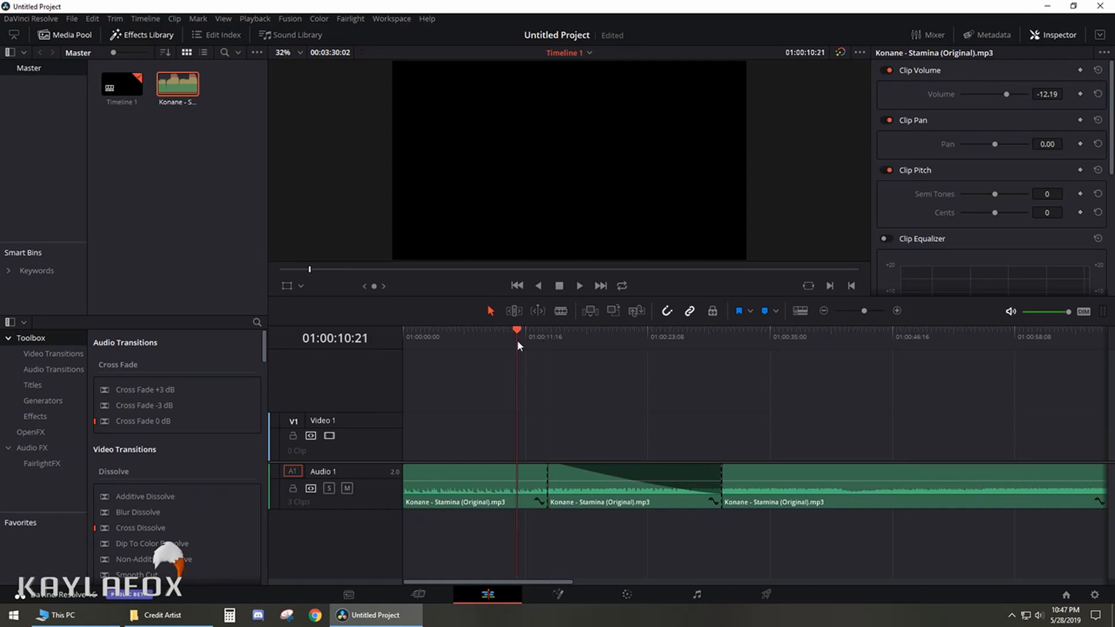
left_click(580, 286)
left_click(558, 286)
- Split the long last music piece at 01:03:15:05 with the Blade tool, return to the selection tool, and play the selected end piece briefly
left_click_drag(532, 582, 921, 590)
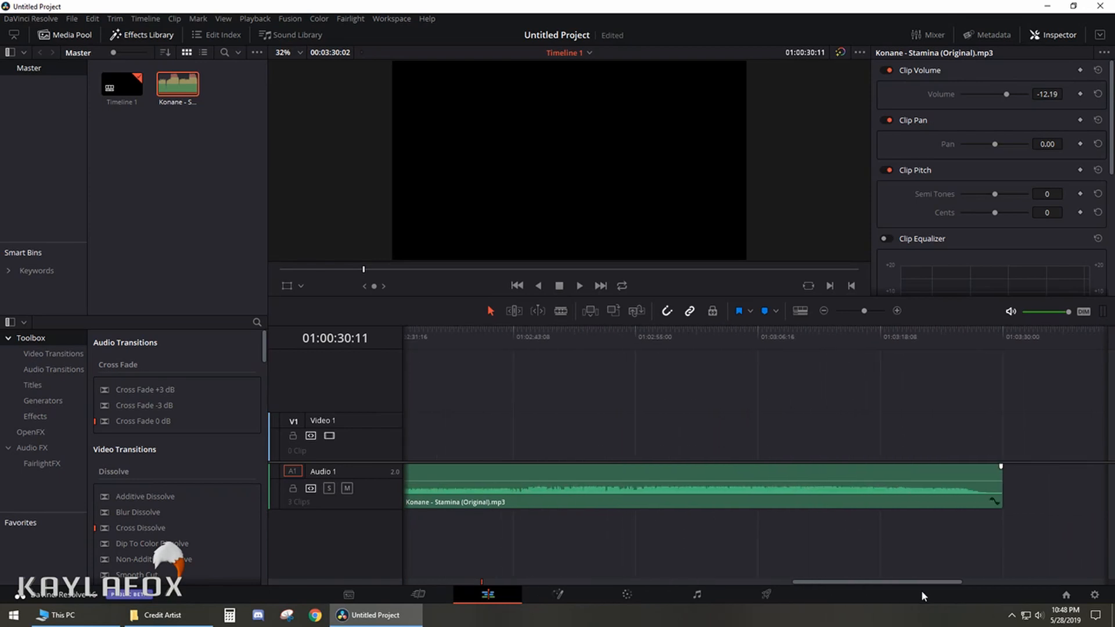
left_click(848, 333)
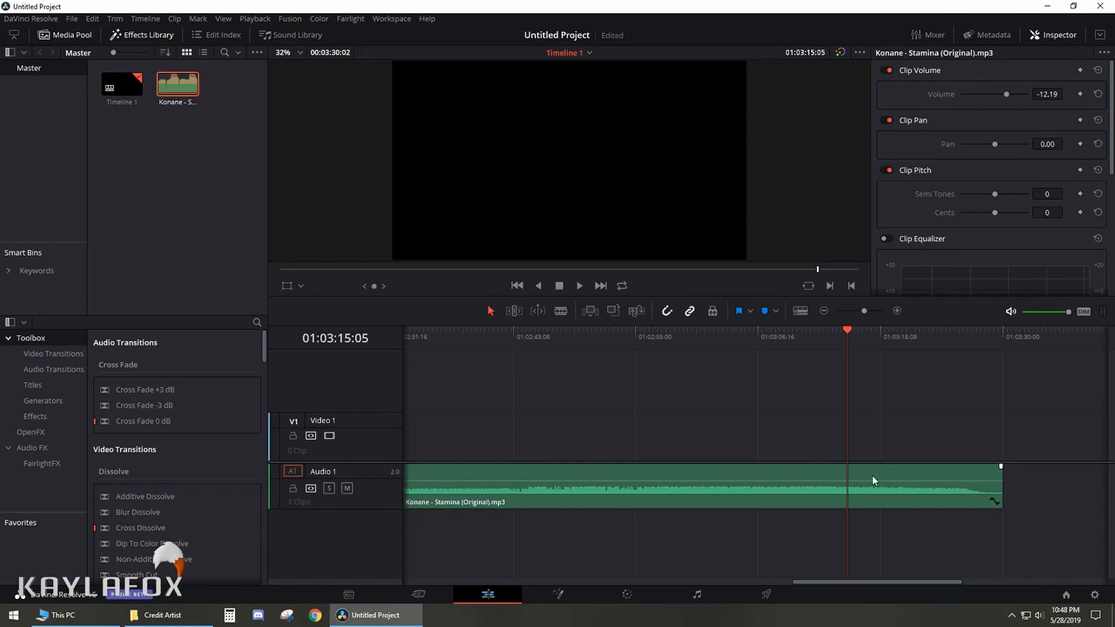
key("b")
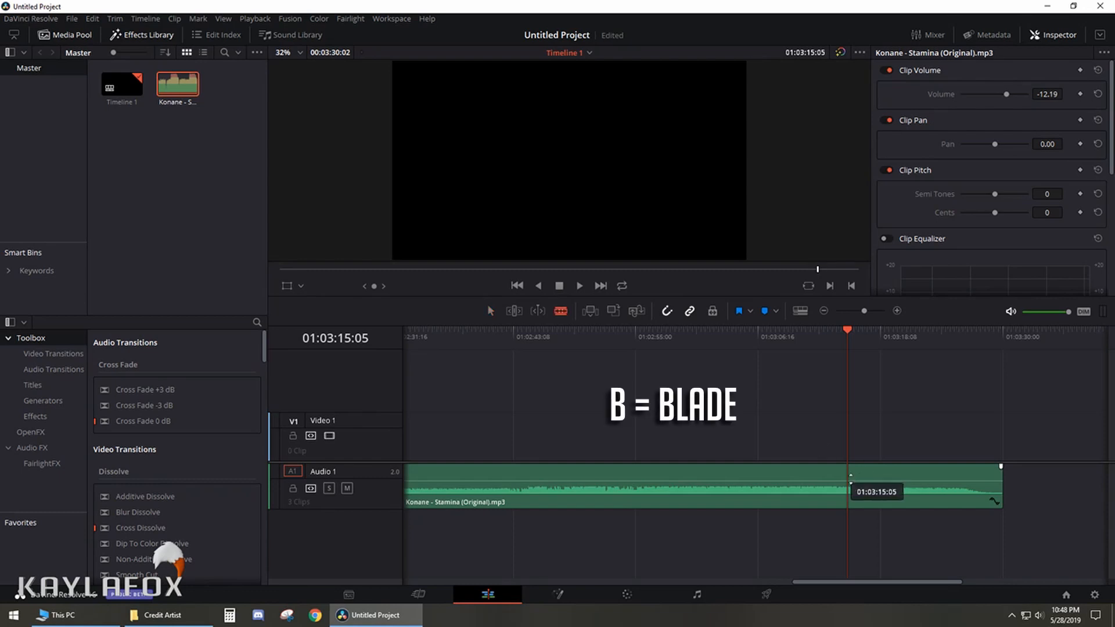
left_click(848, 479)
key("a")
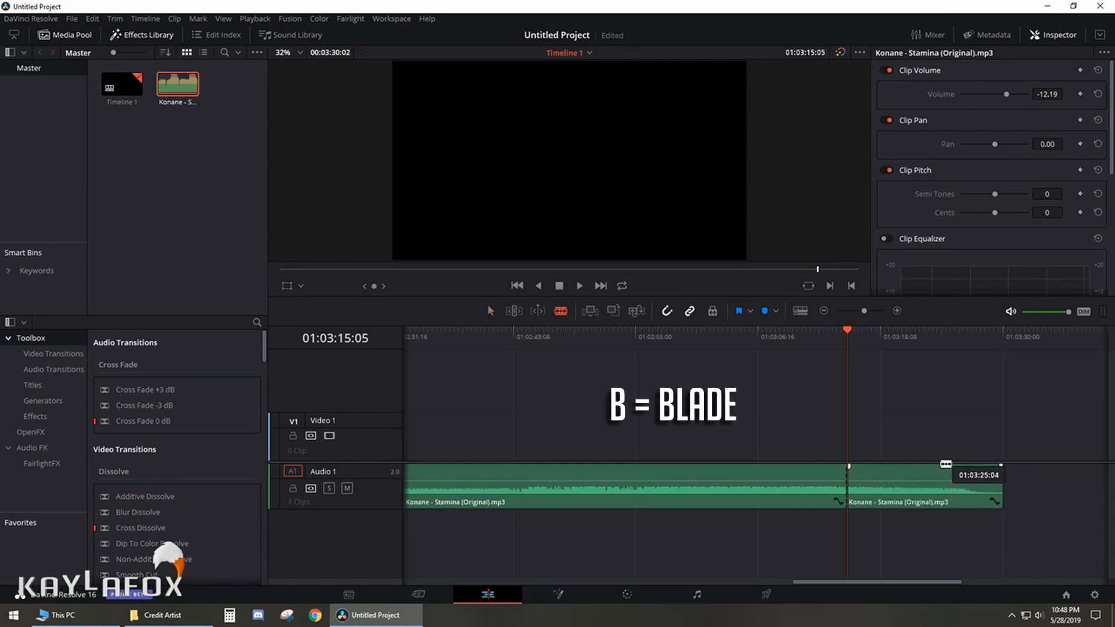
left_click(899, 470)
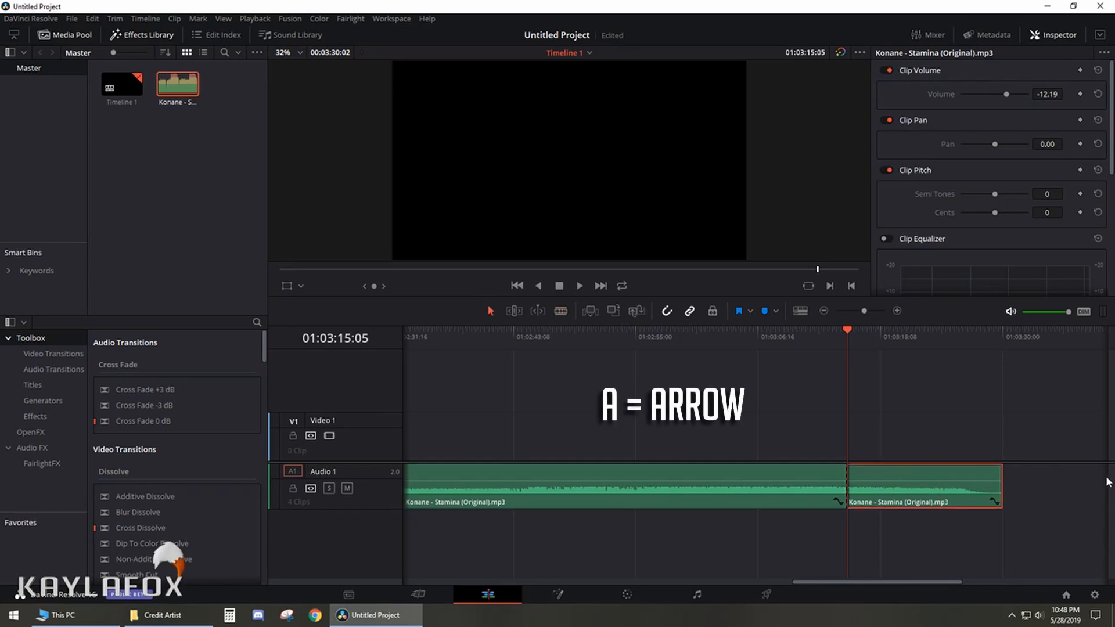
left_click(579, 286)
left_click(561, 286)
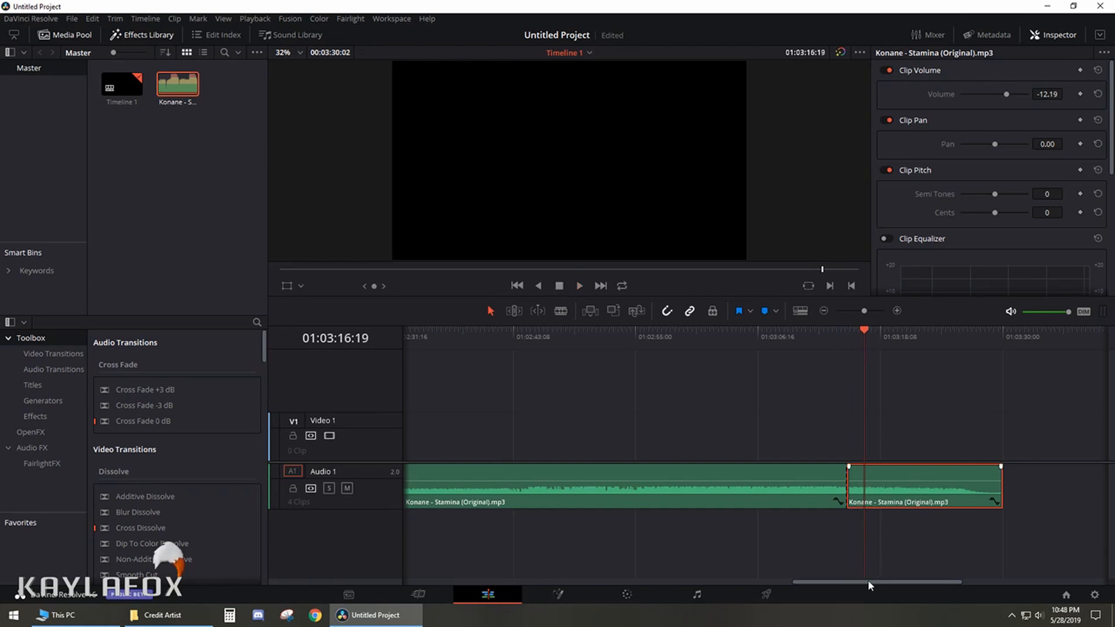
- Delete the long music piece before the end piece, closing the gap, and go back to the timeline's start
left_click(656, 475)
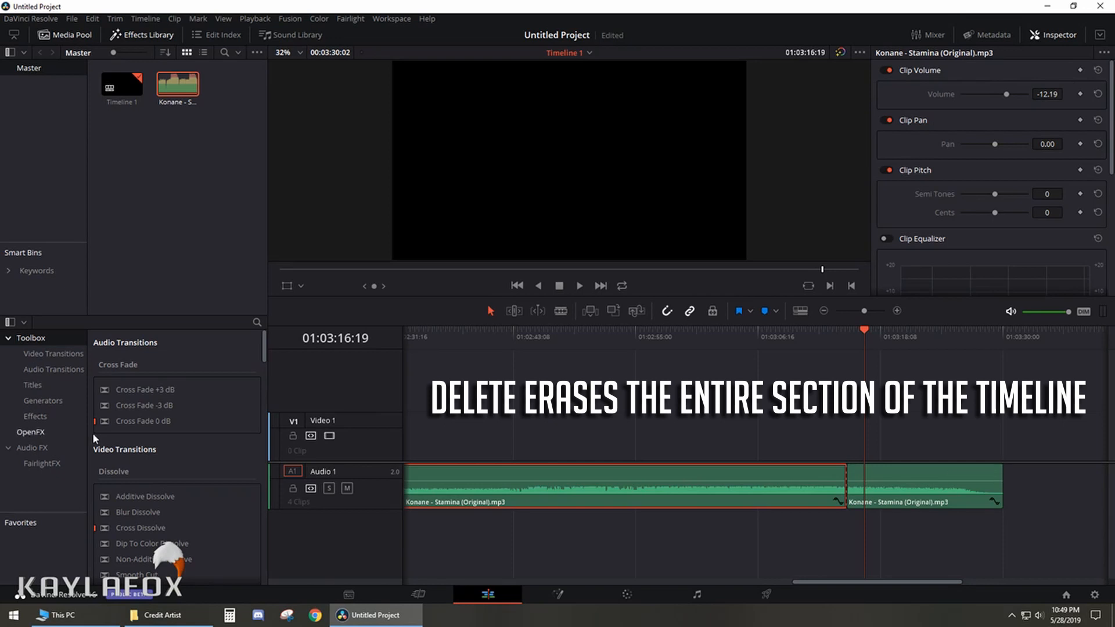
key("Delete")
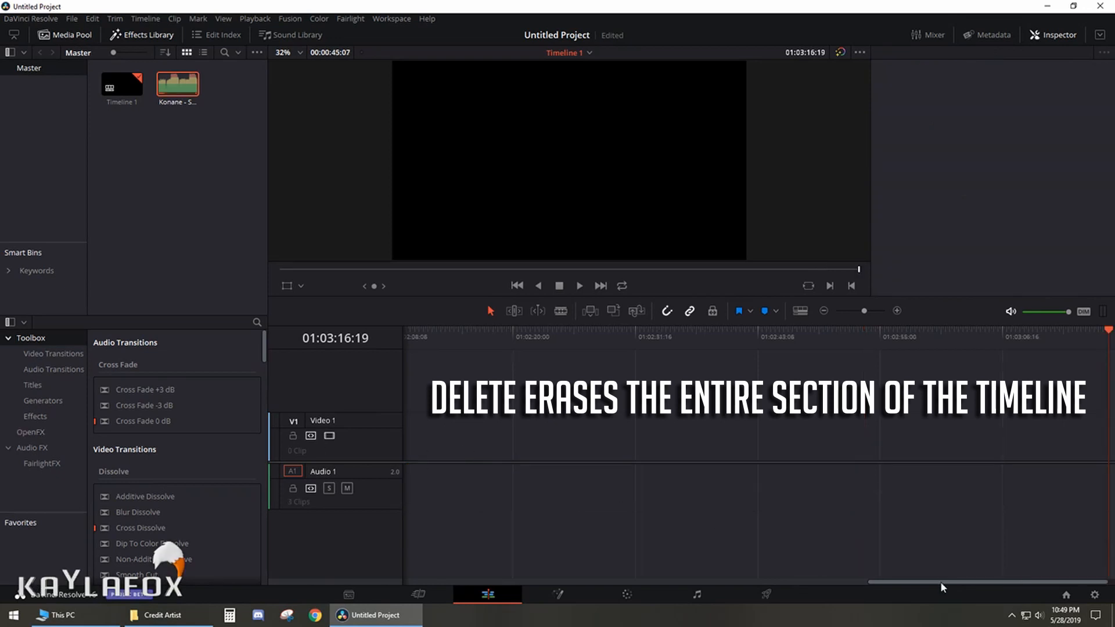
left_click_drag(940, 580, 471, 571)
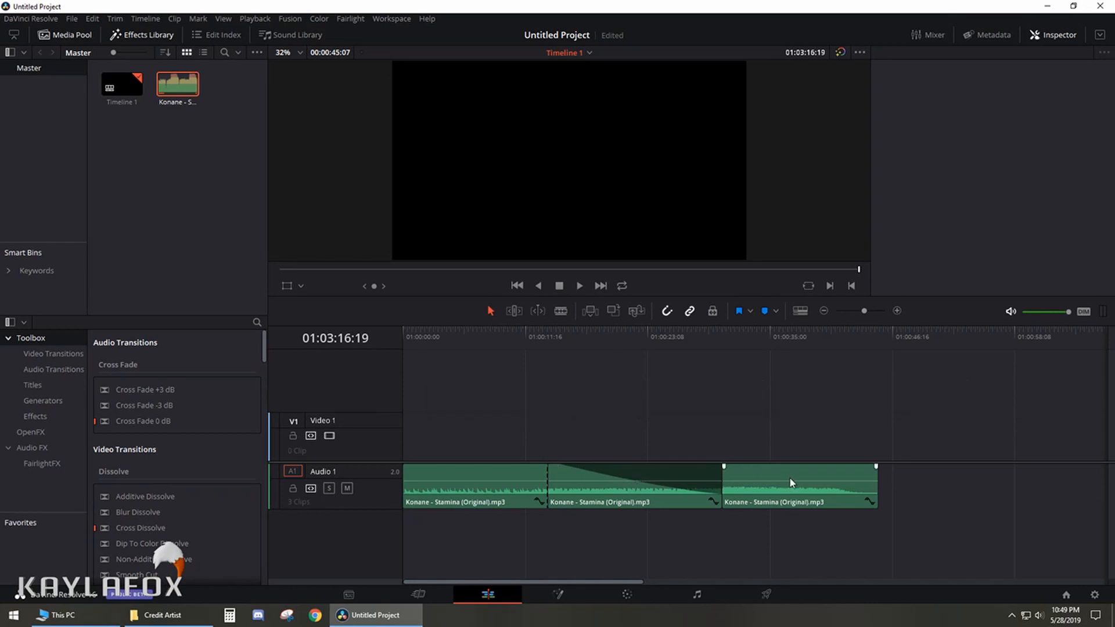
- Move the faded second piece to a new Audio 2 track at about 01:00:56 and place the end piece directly after the first piece
left_click(635, 477)
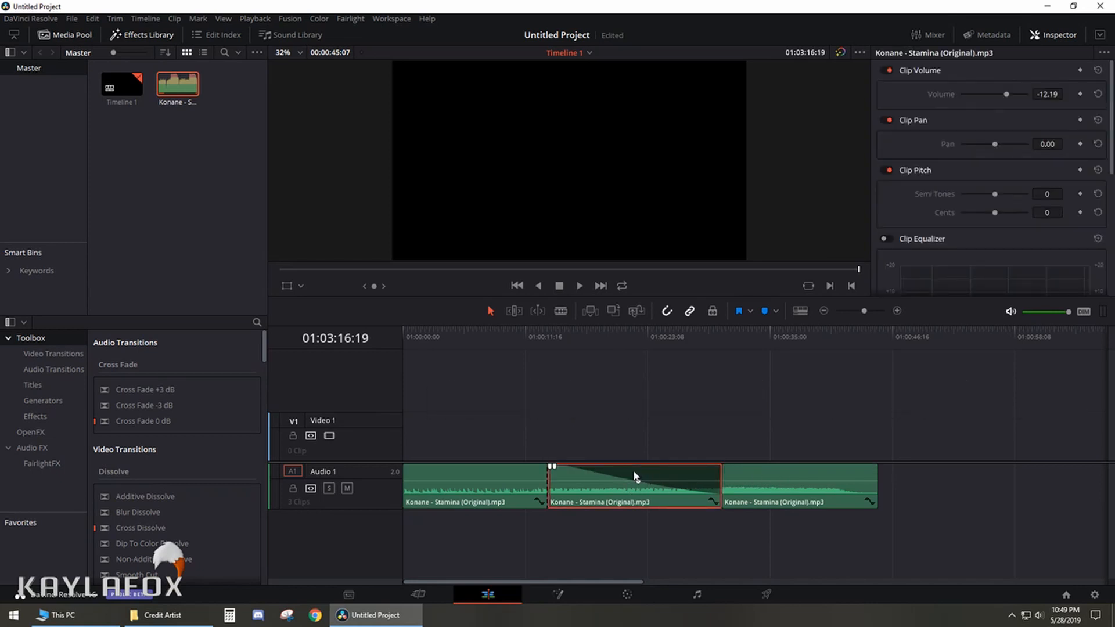
left_click_drag(635, 476, 1076, 514)
left_click_drag(809, 475, 644, 481)
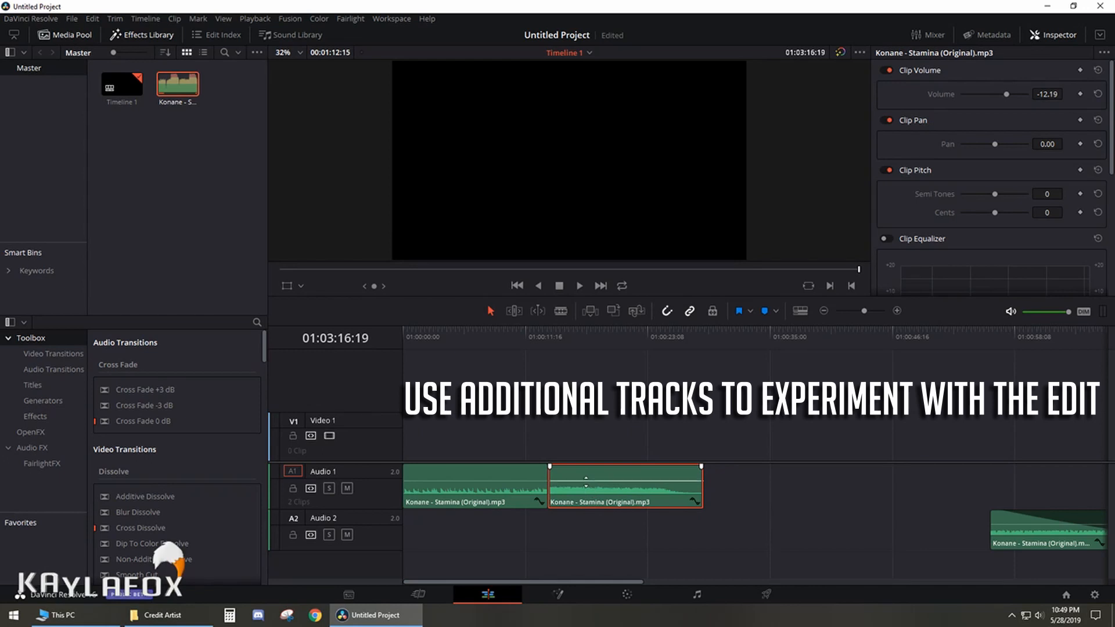
- Lower the end piece's volume to -28.06 dB and play back the transition from the first piece
left_click_drag(586, 480, 595, 494)
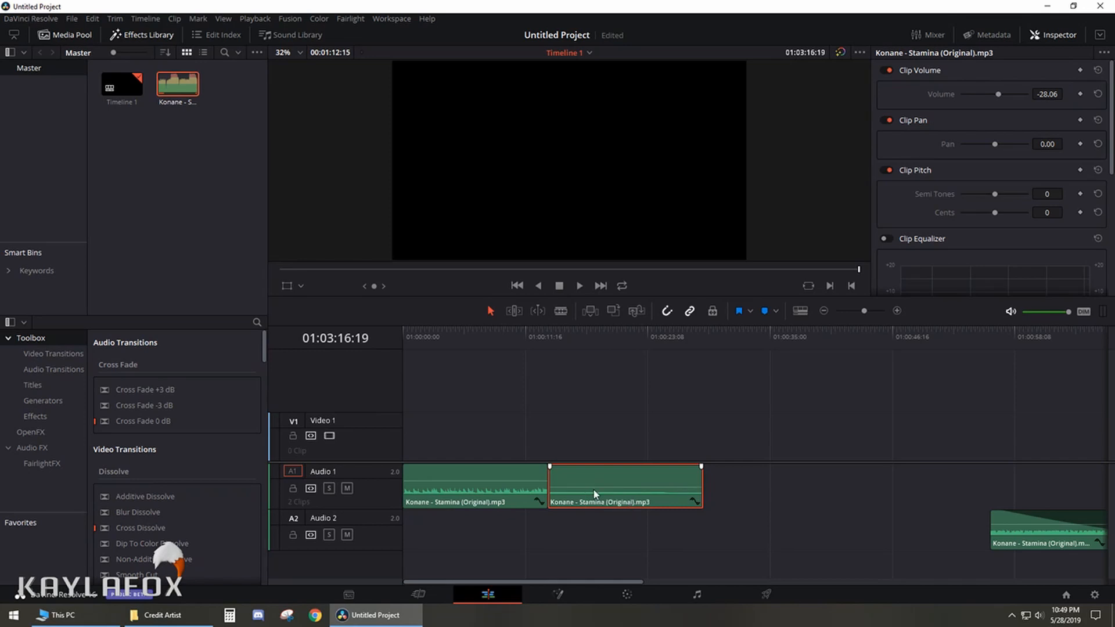
left_click(516, 333)
left_click(583, 286)
key("space")
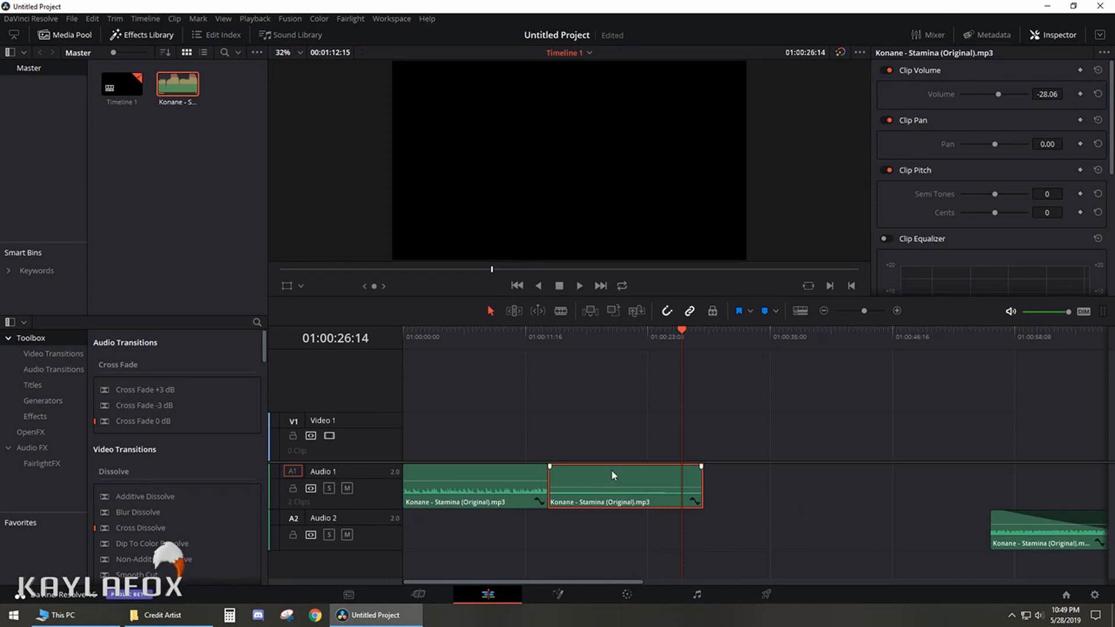
- Undo the end piece's volume change, both clip moves and the deletion of the long music piece
left_click(1071, 537)
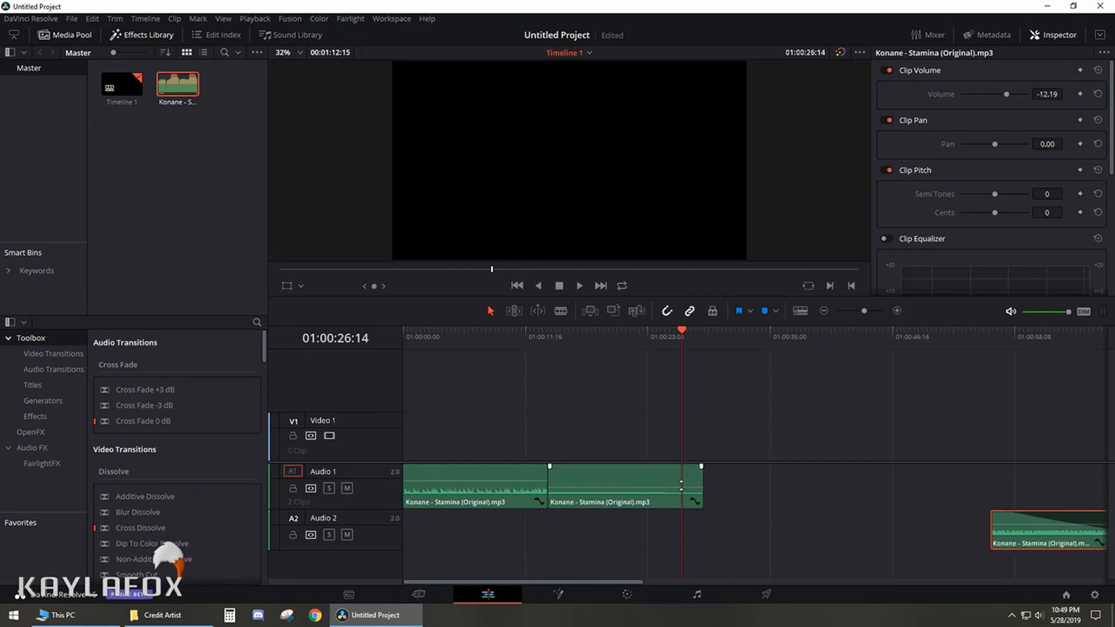
key("ctrl+z")
key("ctrl+z")
key("ctrl+z")
key("ctrl+z")
key("ctrl+z")
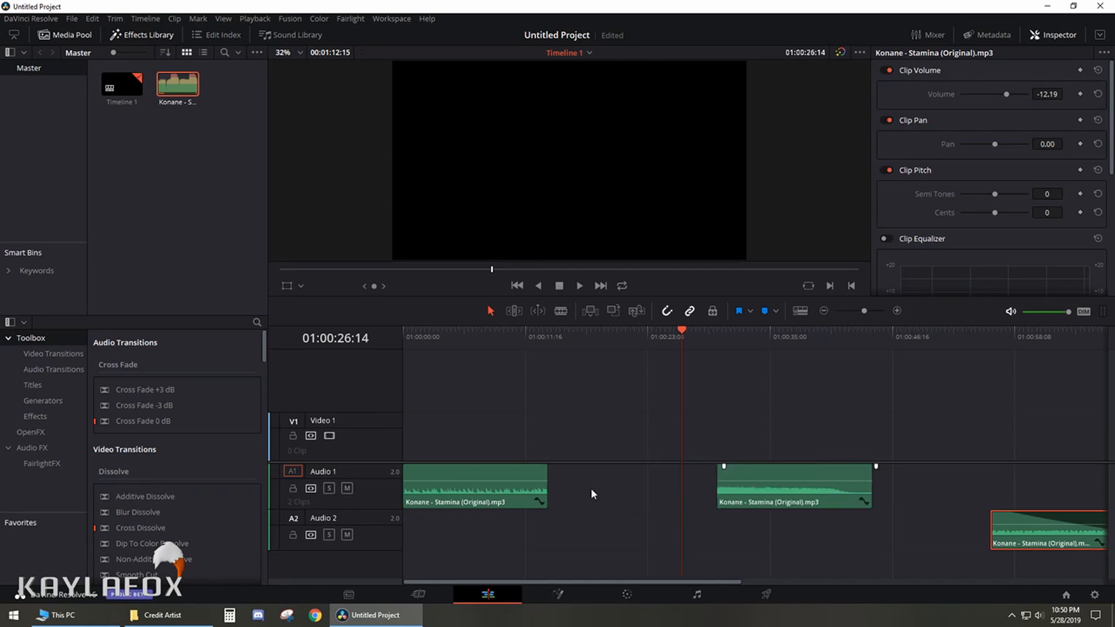
- Delete the long third music piece and the end piece, keeping only the first piece and the faded second piece
left_click(898, 489)
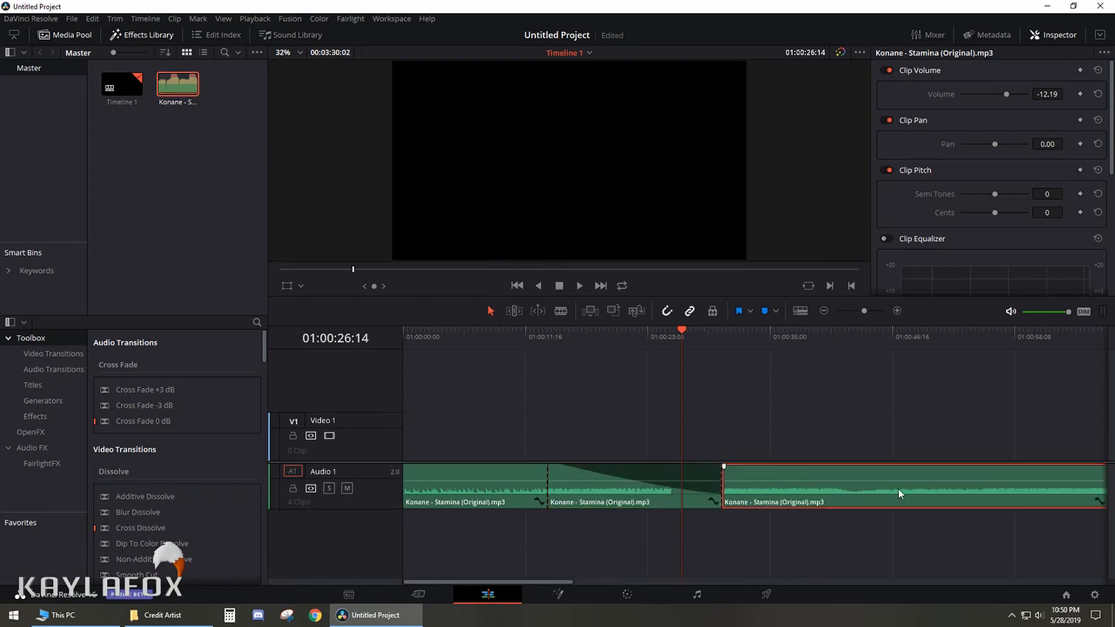
key("ctrl+z")
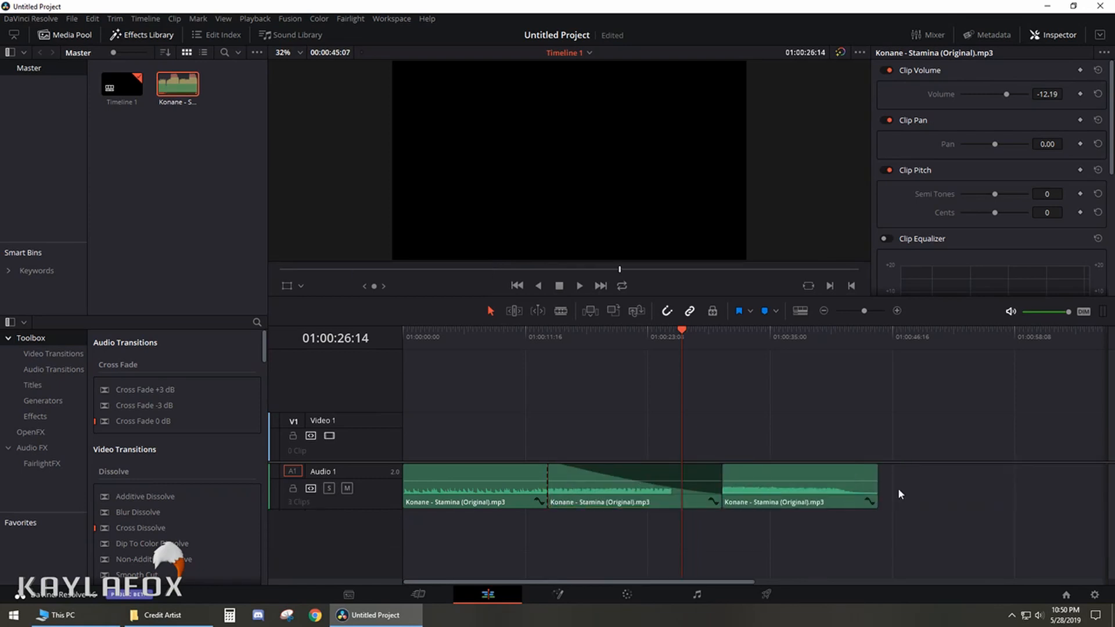
key("ctrl+z")
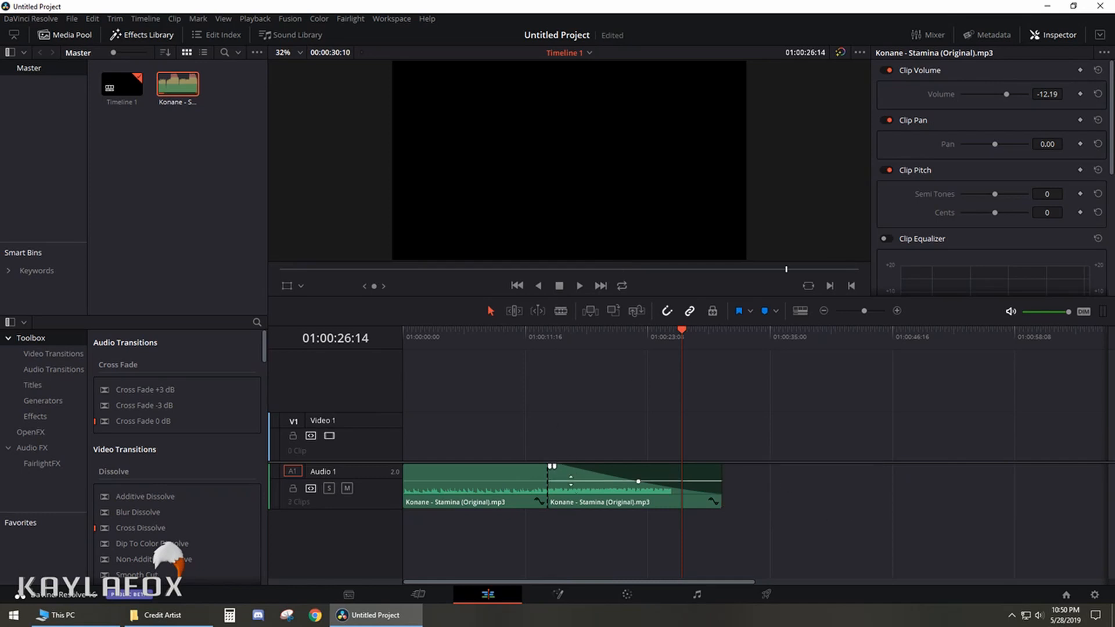
- Lower the faded second piece's volume to -17.96 dB and play back the transition from 01:00:12:07
left_click_drag(571, 480, 571, 483)
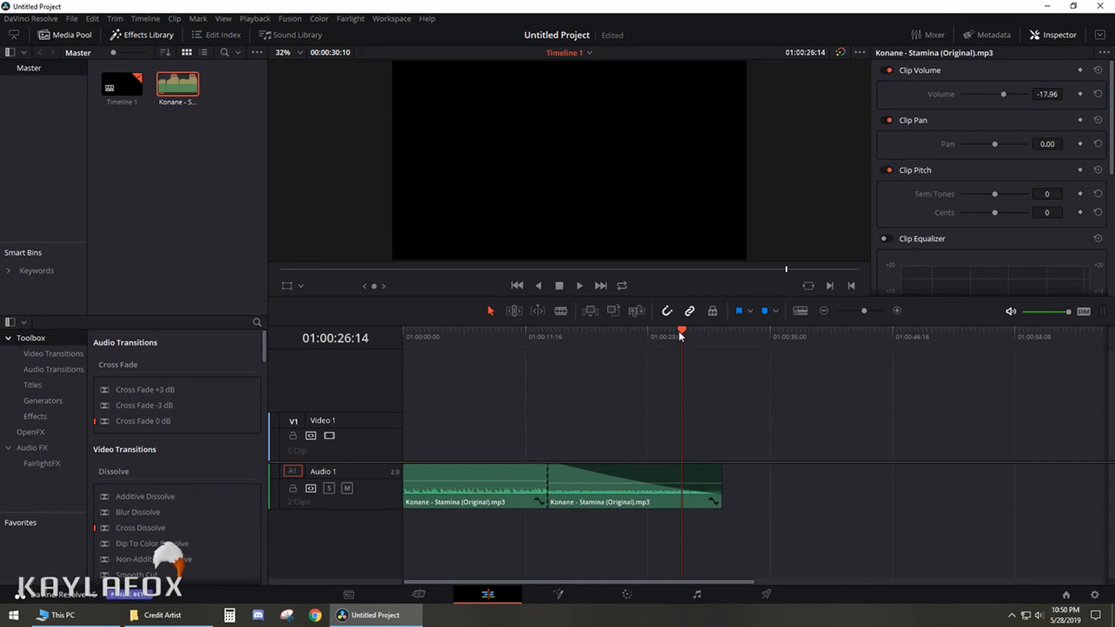
left_click_drag(680, 336, 531, 352)
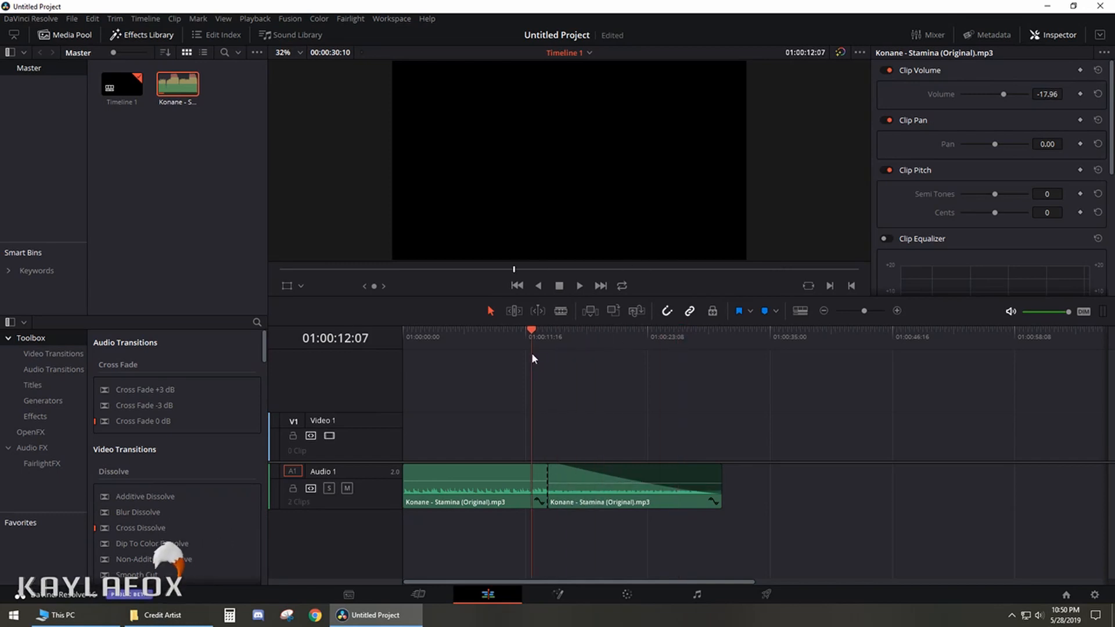
left_click(579, 285)
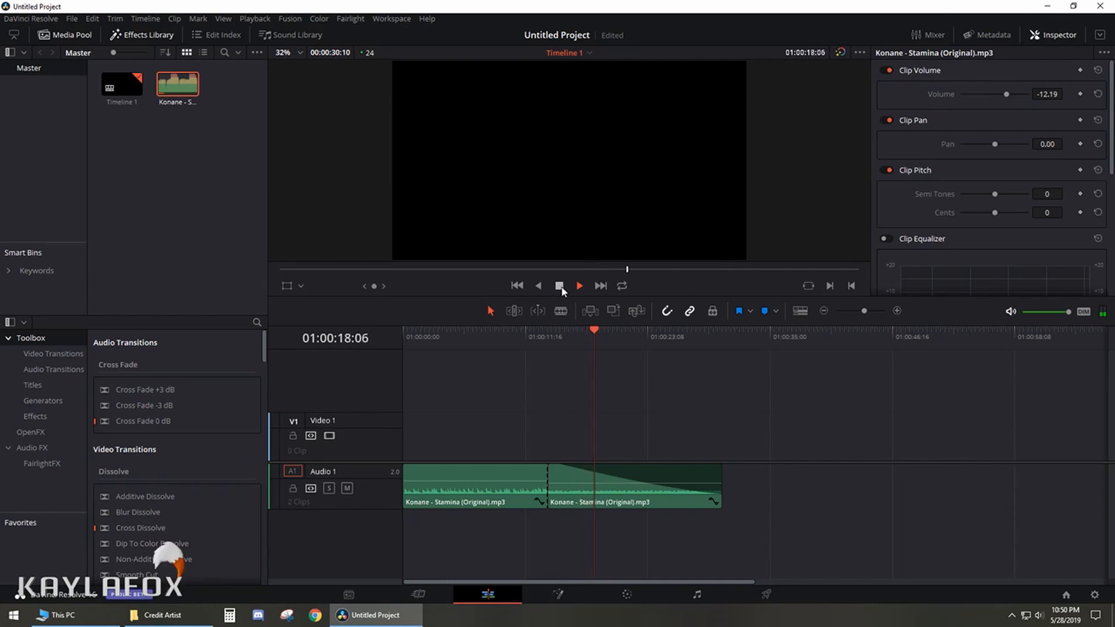
left_click(560, 287)
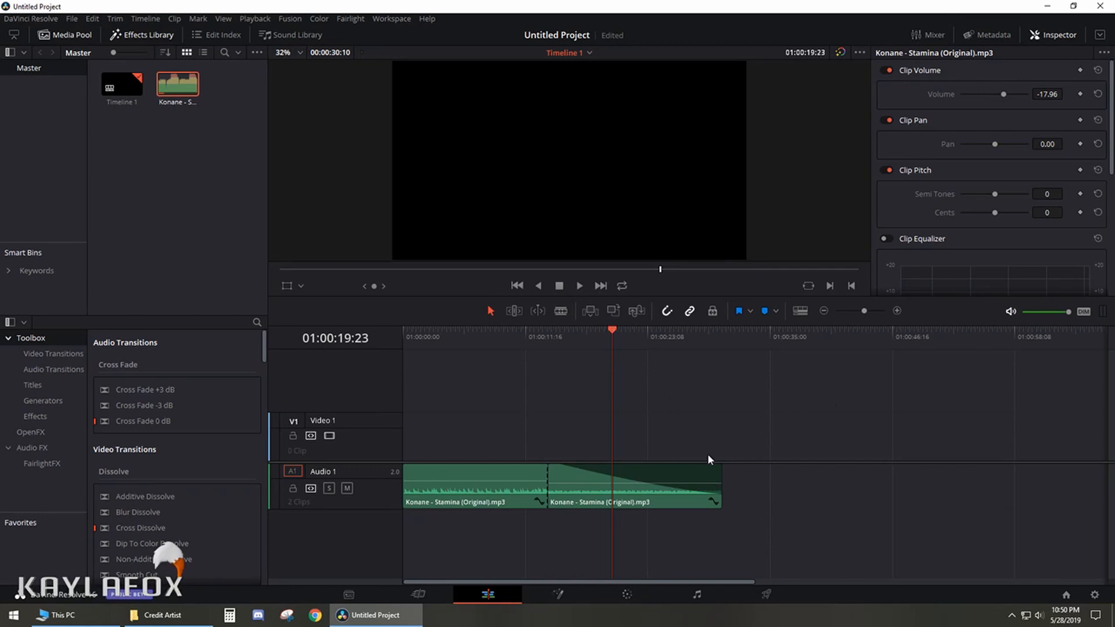
- Switch to File Explorer, open the Alt Z folder under Stream > Video, and preview the "2019 All Star Skins Epic Res" clip
mouse_move(194, 618)
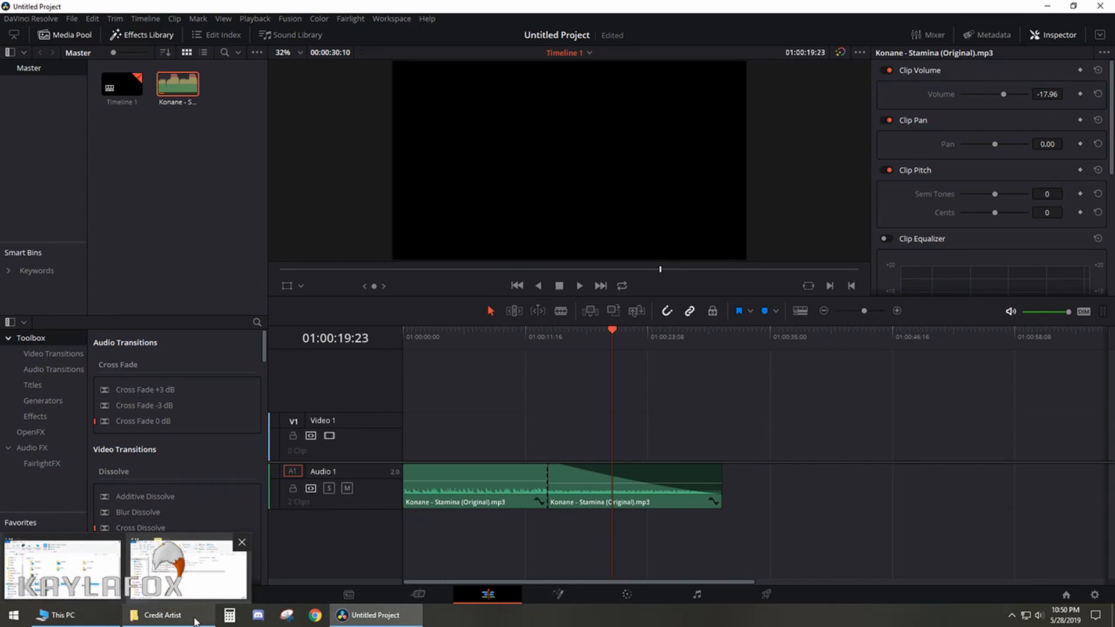
left_click(195, 620)
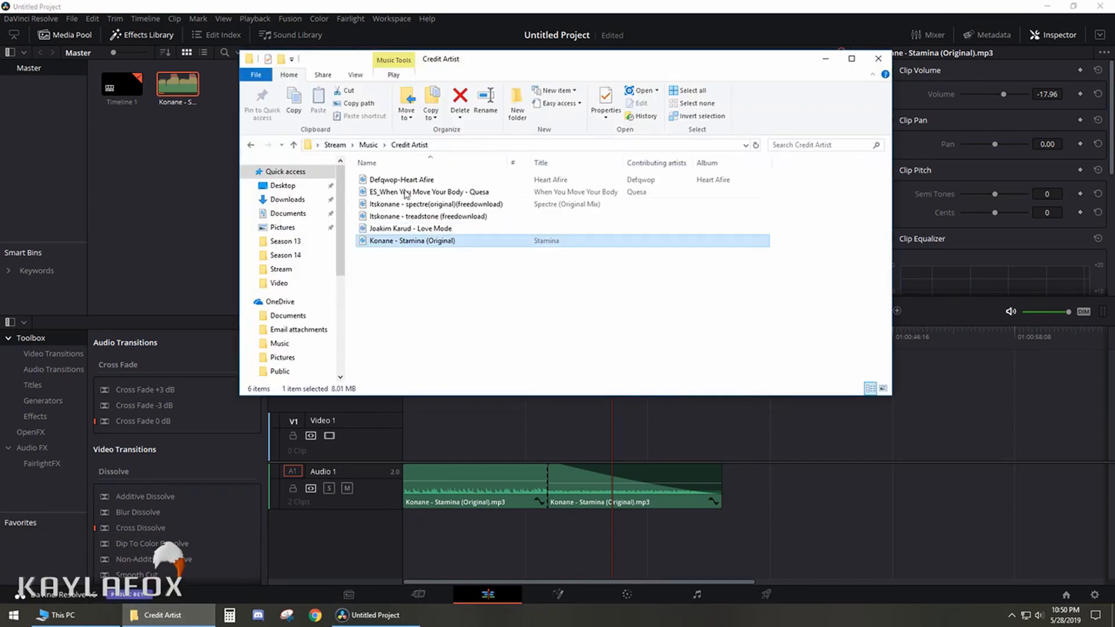
left_click(389, 144)
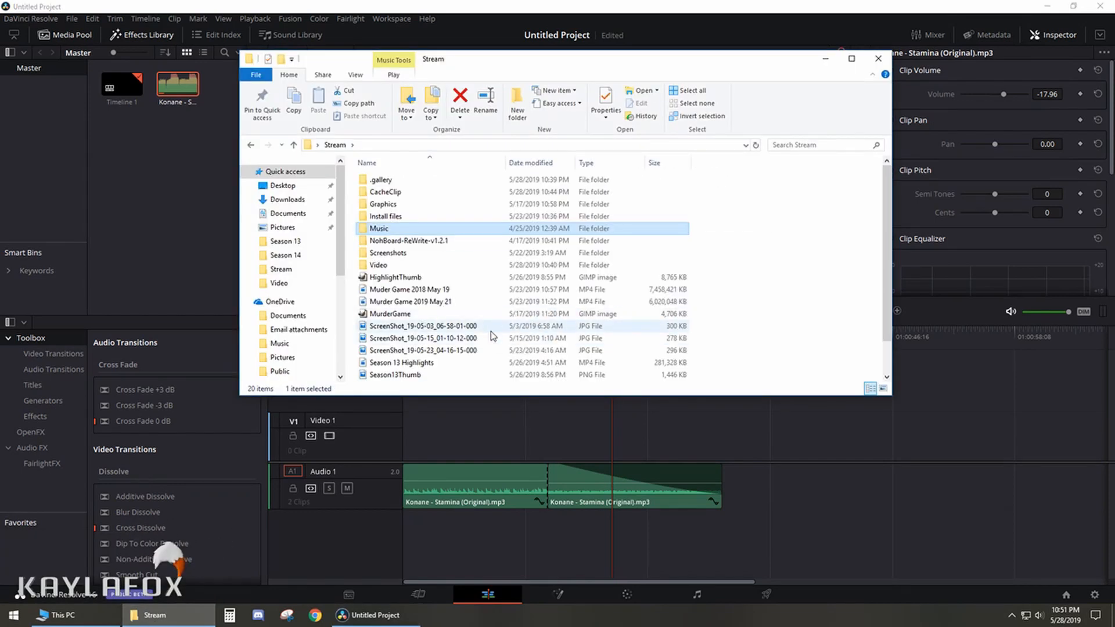
double_click(400, 265)
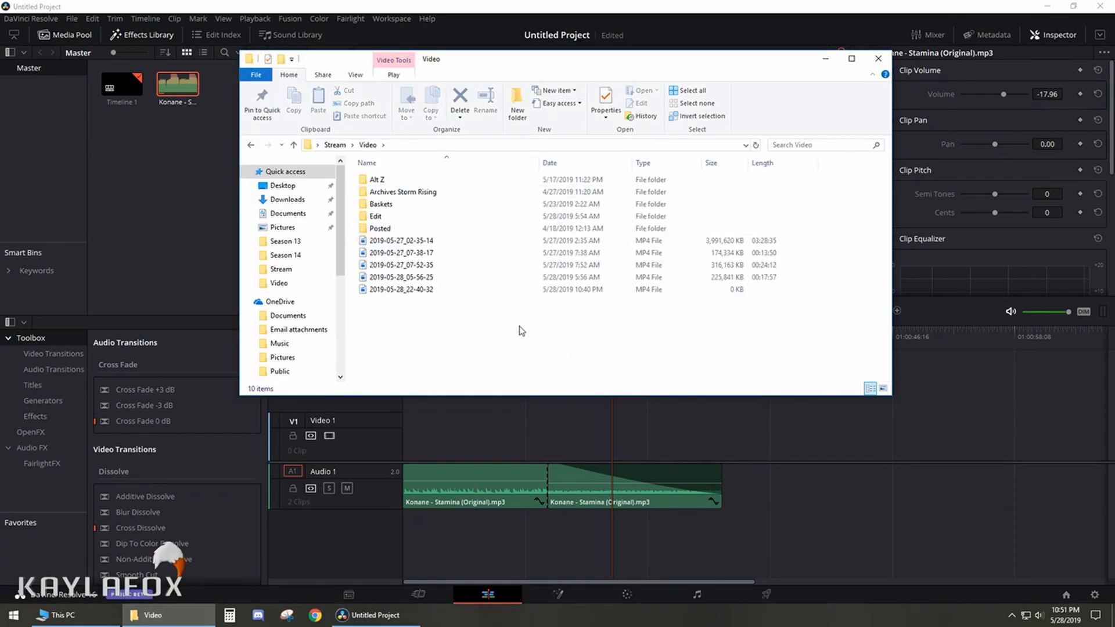
double_click(400, 182)
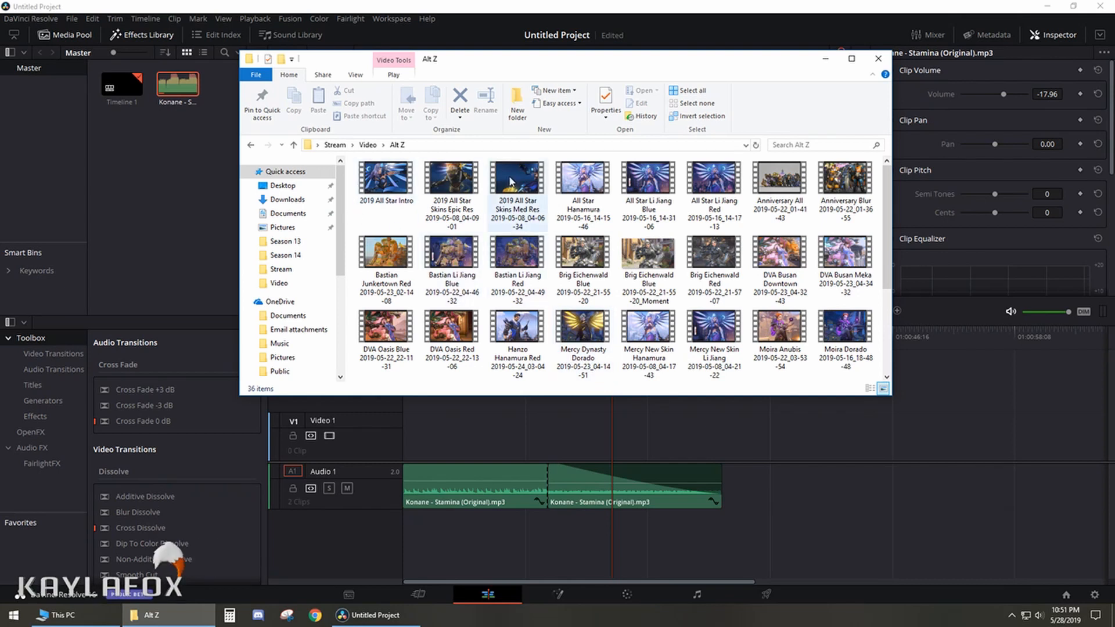
double_click(452, 179)
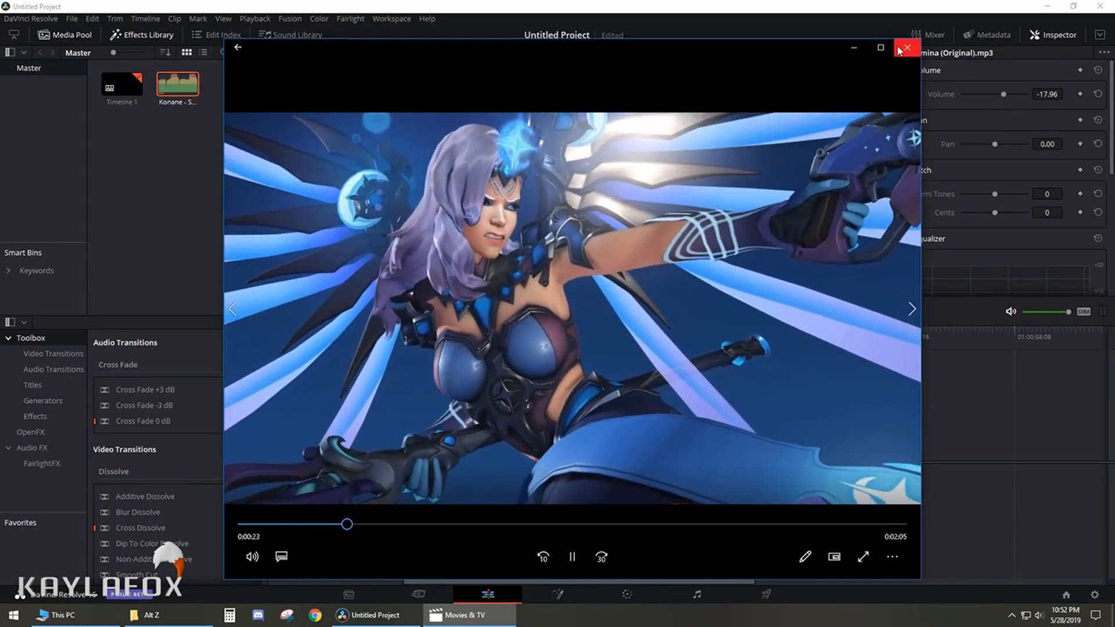
left_click(902, 49)
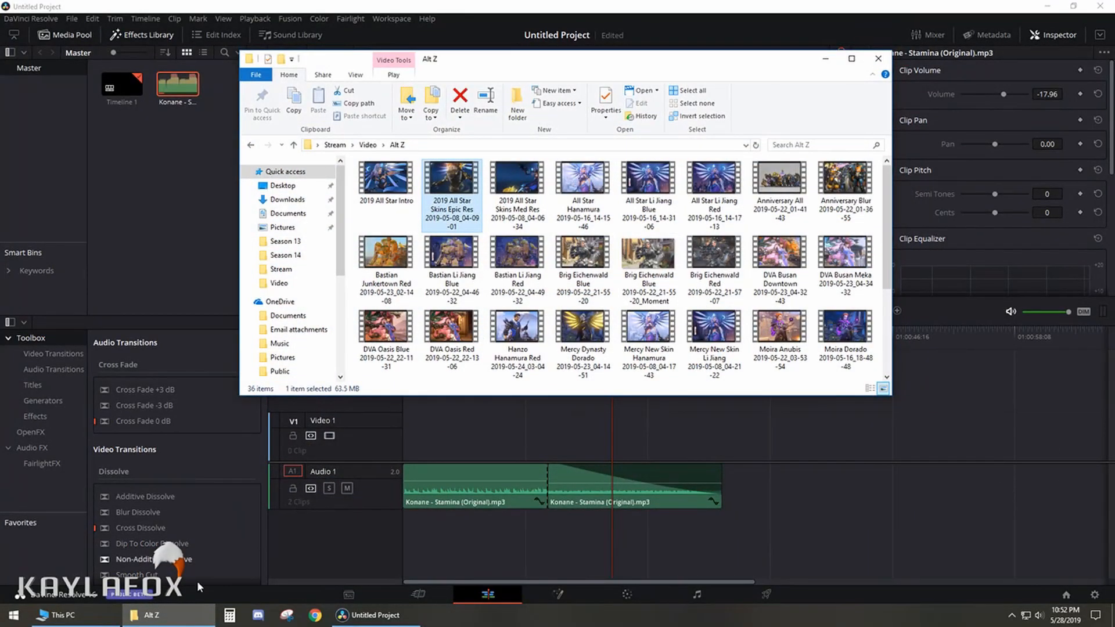
- In File Explorer, open the Overwatch folder under This PC > Documents and locate its ScreenShots and videos folders
left_click(70, 621)
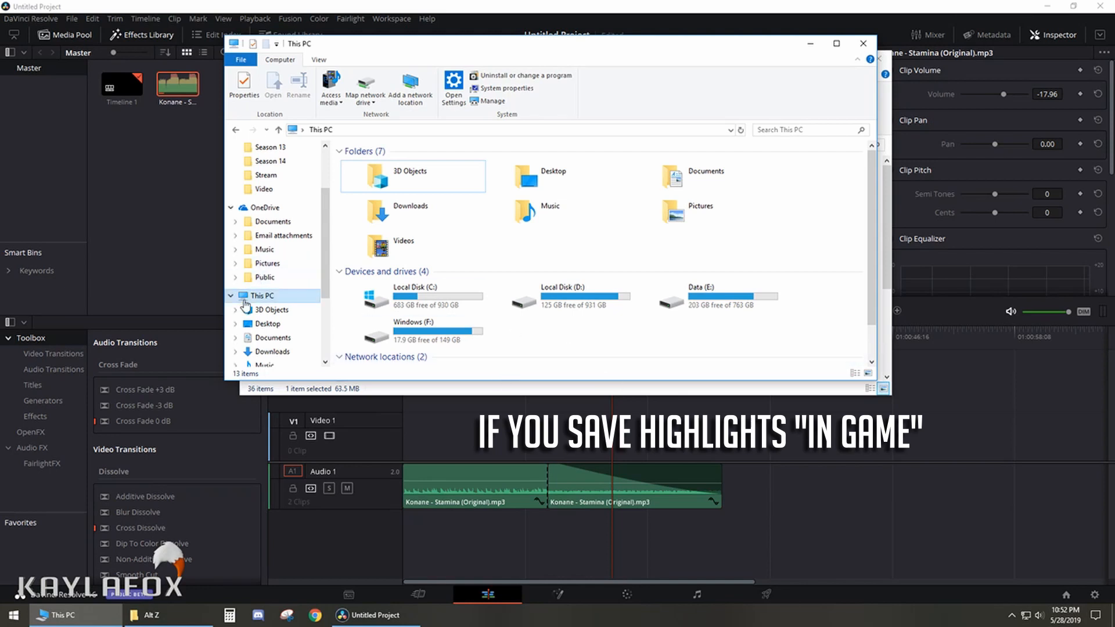
scroll(284, 288, "down", 1)
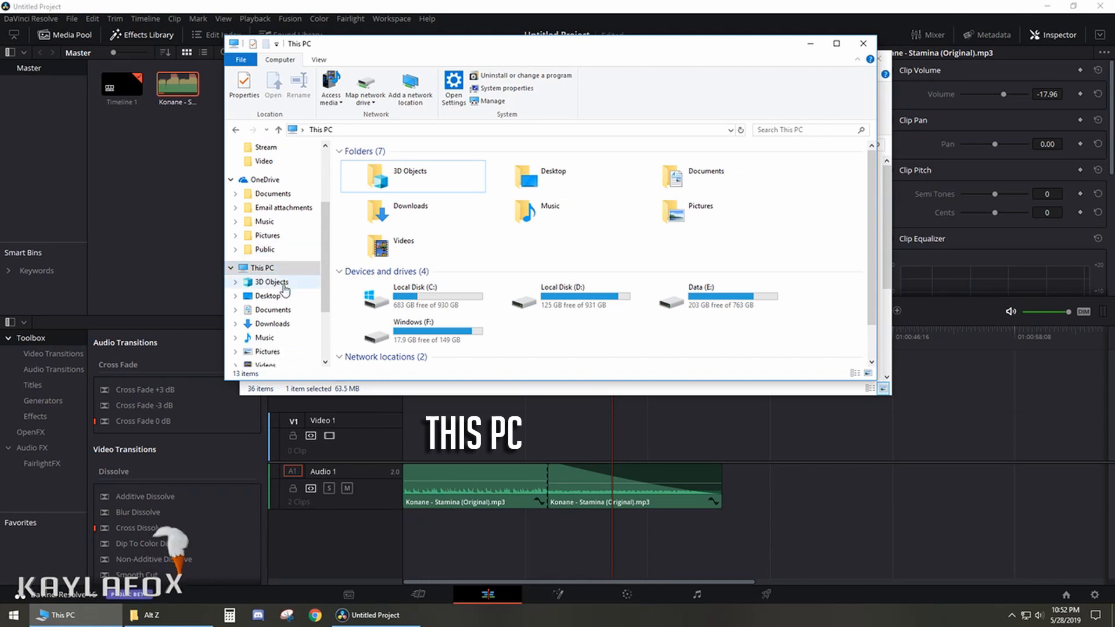
left_click(274, 311)
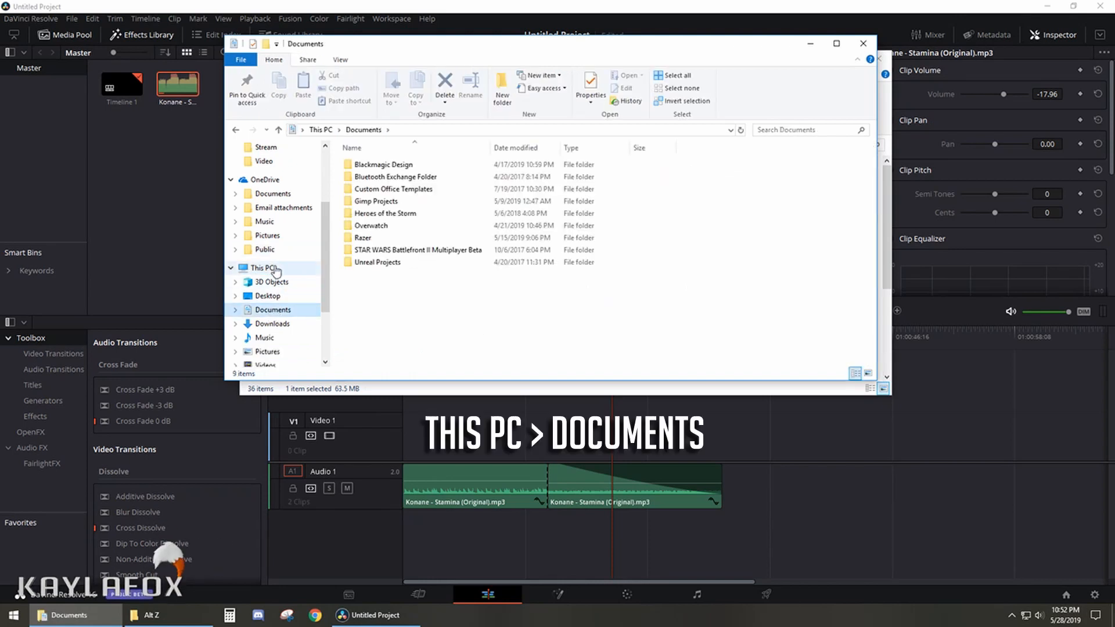
left_click(265, 269)
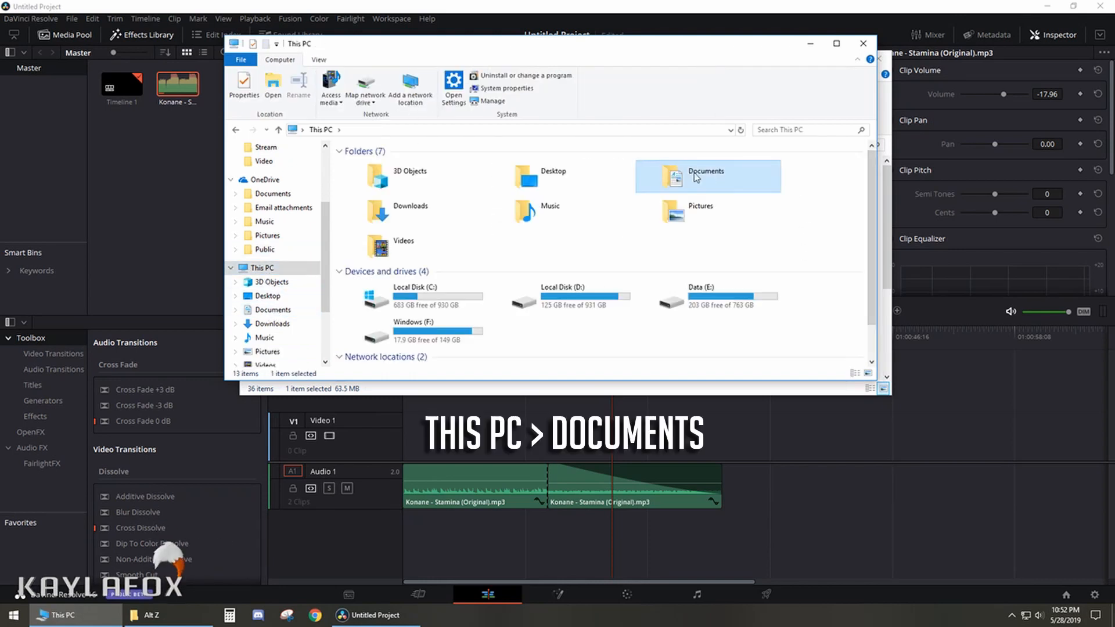
left_click(282, 314)
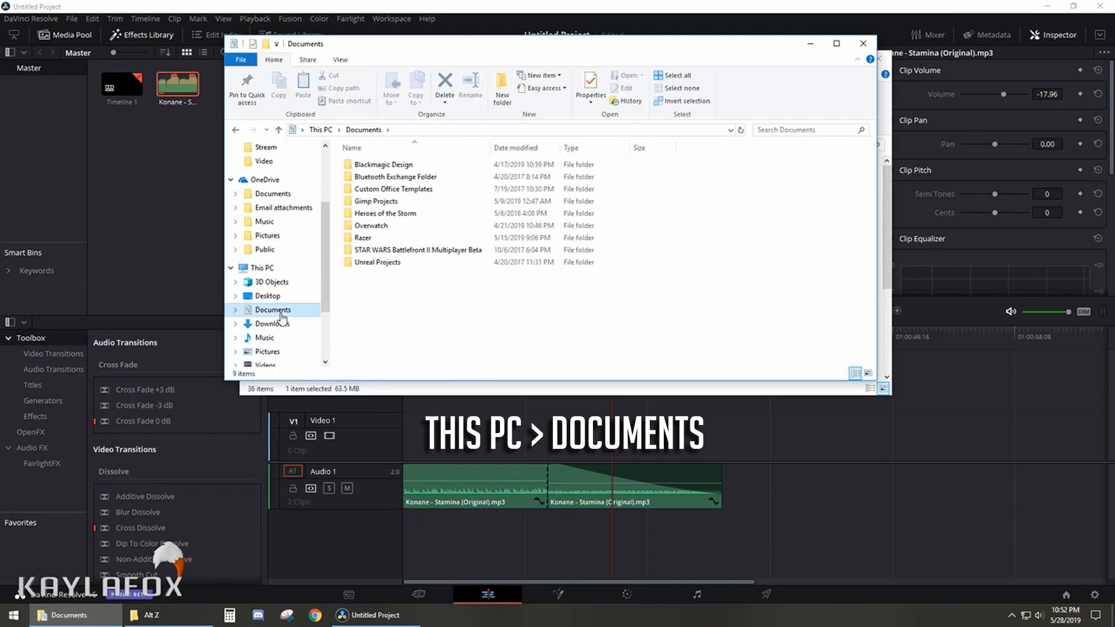
double_click(372, 225)
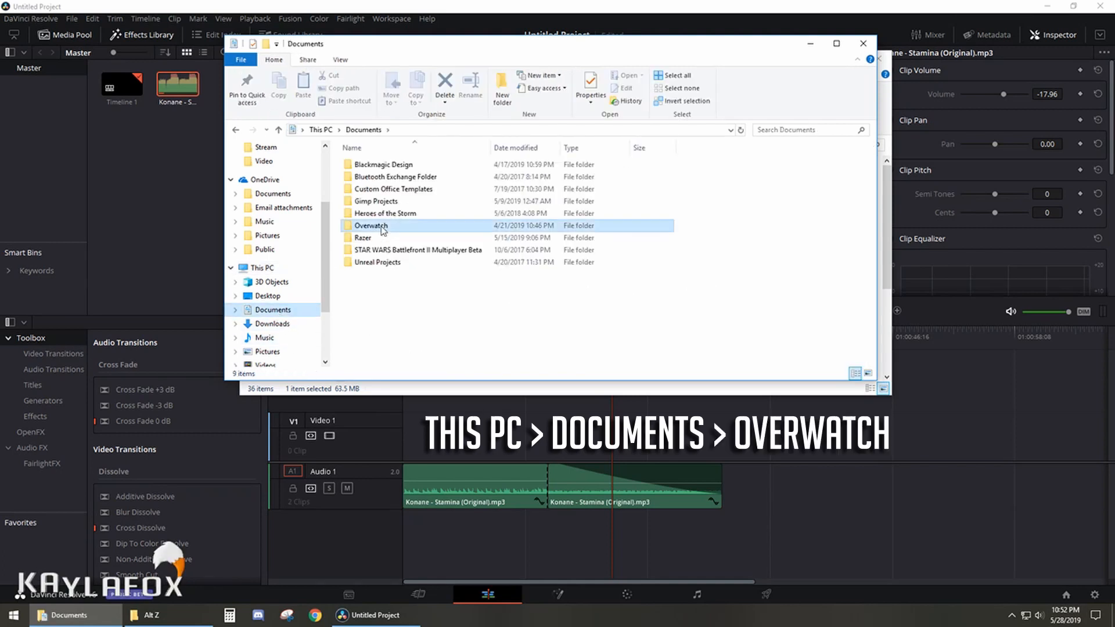
left_click(387, 178)
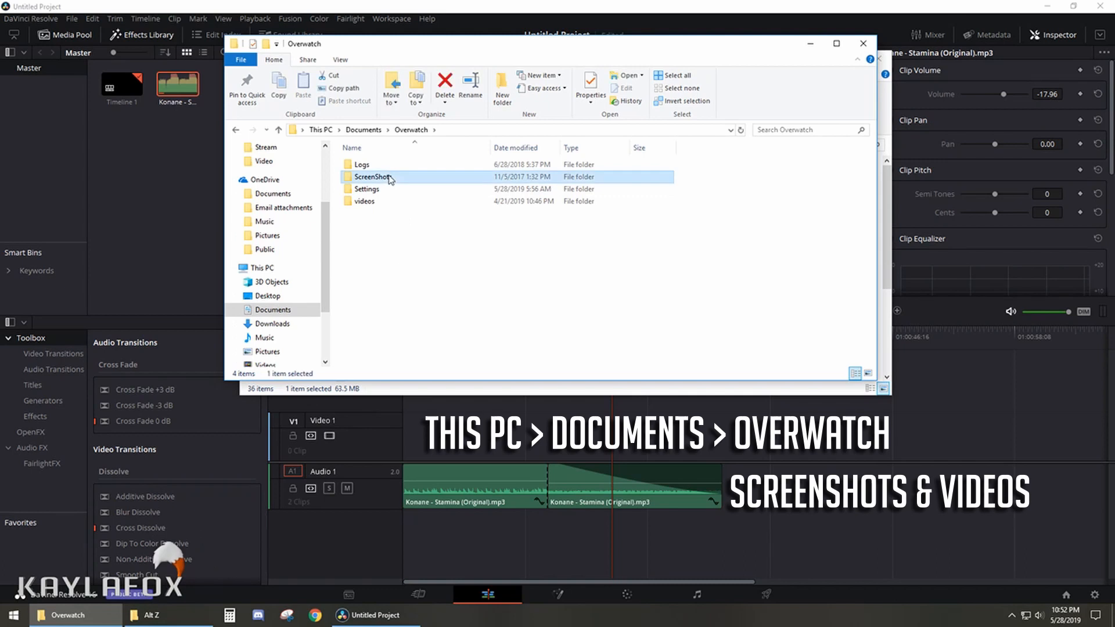
left_click(389, 204)
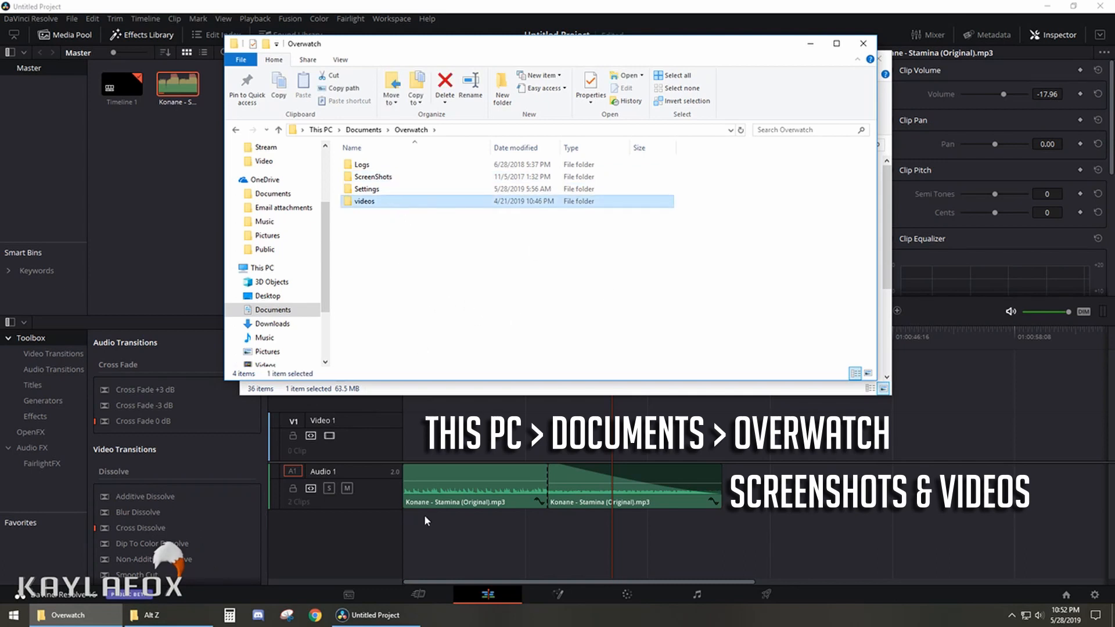
- Open the Season 14 folder under Overwatch > videos > overwatch and look at its icon view options
left_click(151, 615)
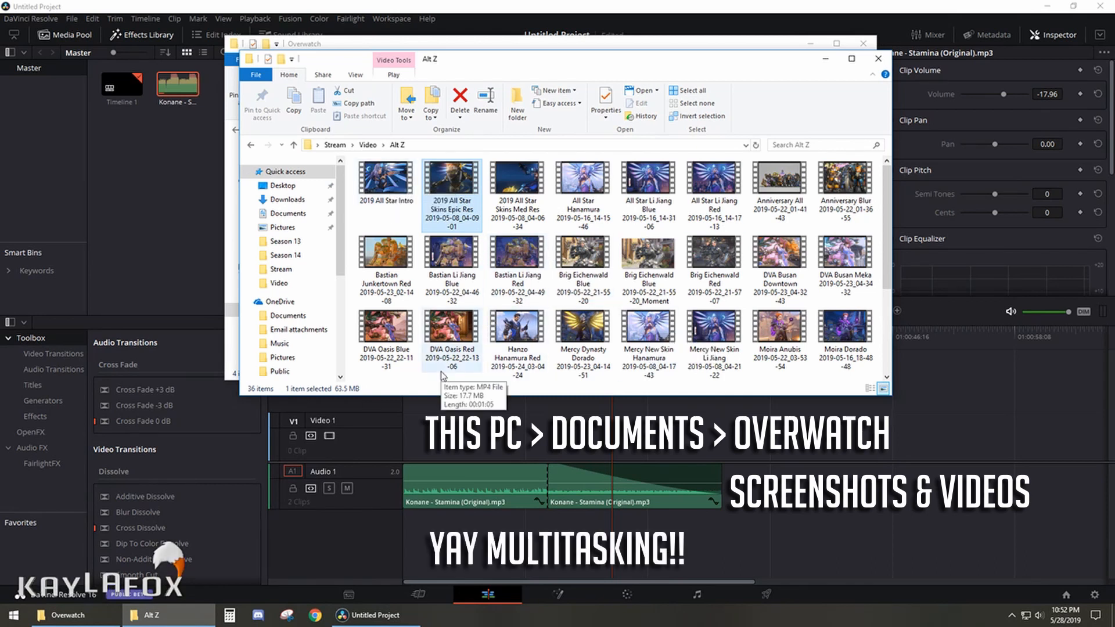
left_click(430, 45)
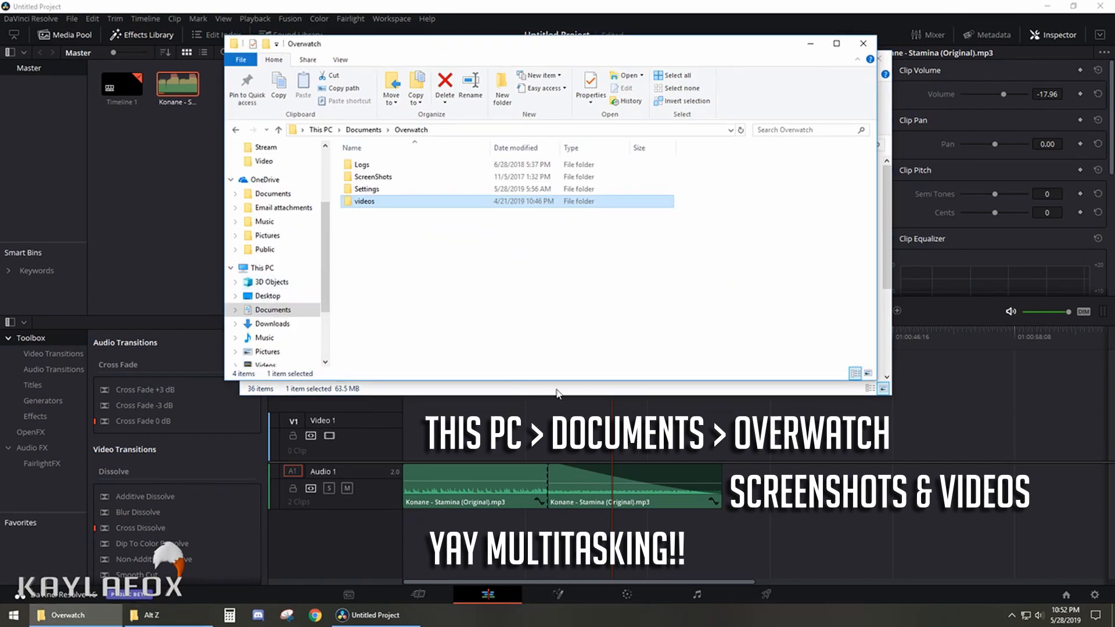
double_click(471, 201)
double_click(445, 168)
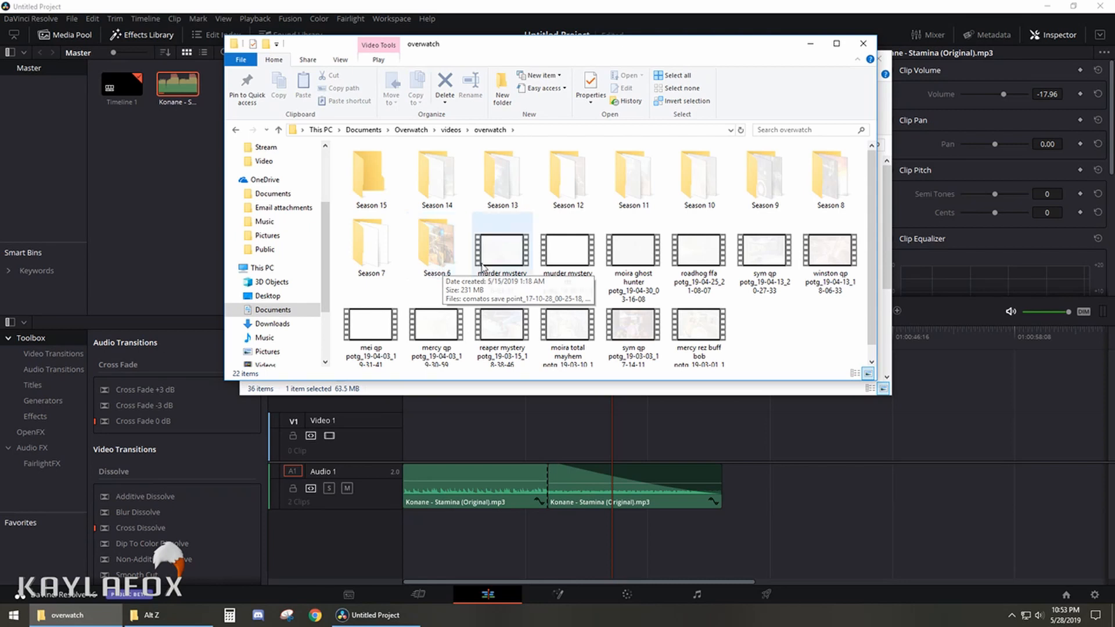
double_click(437, 177)
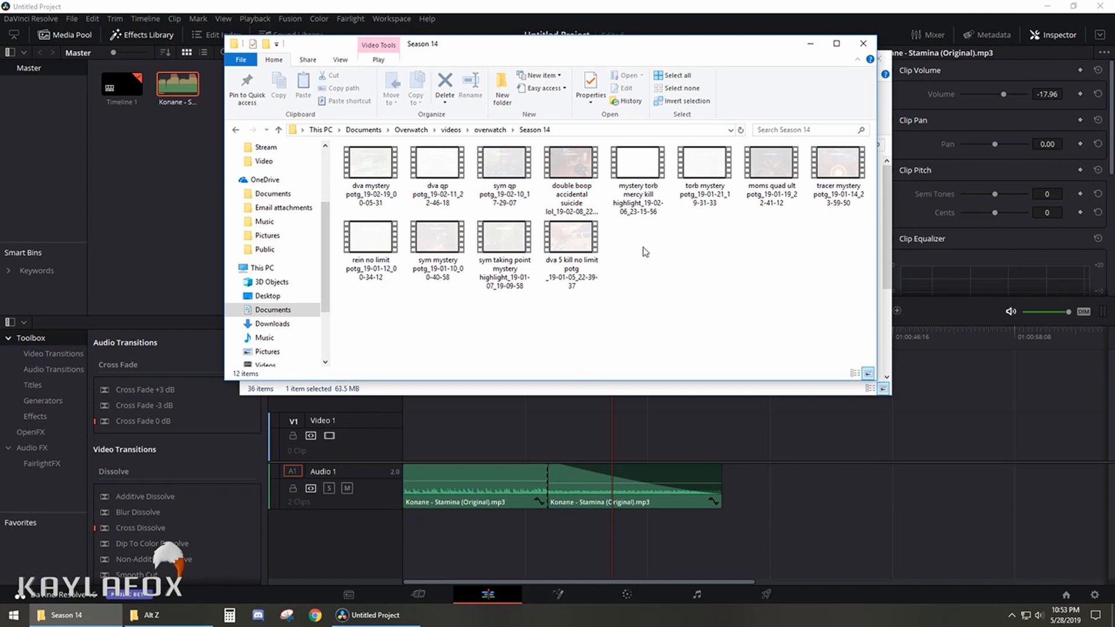
right_click(697, 266)
mouse_move(752, 293)
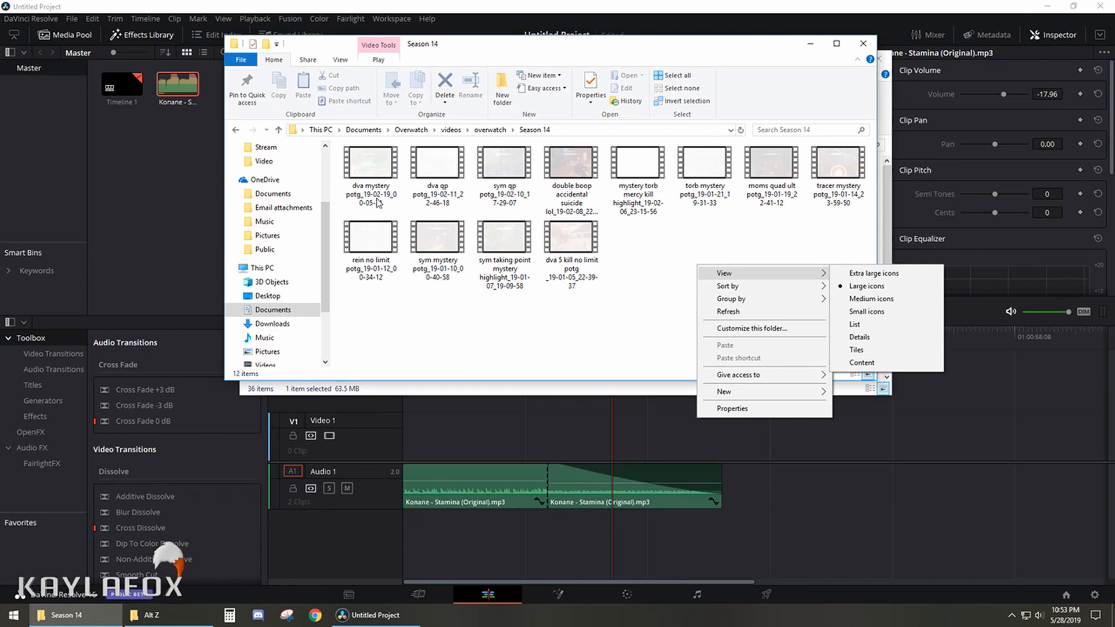
left_click(633, 341)
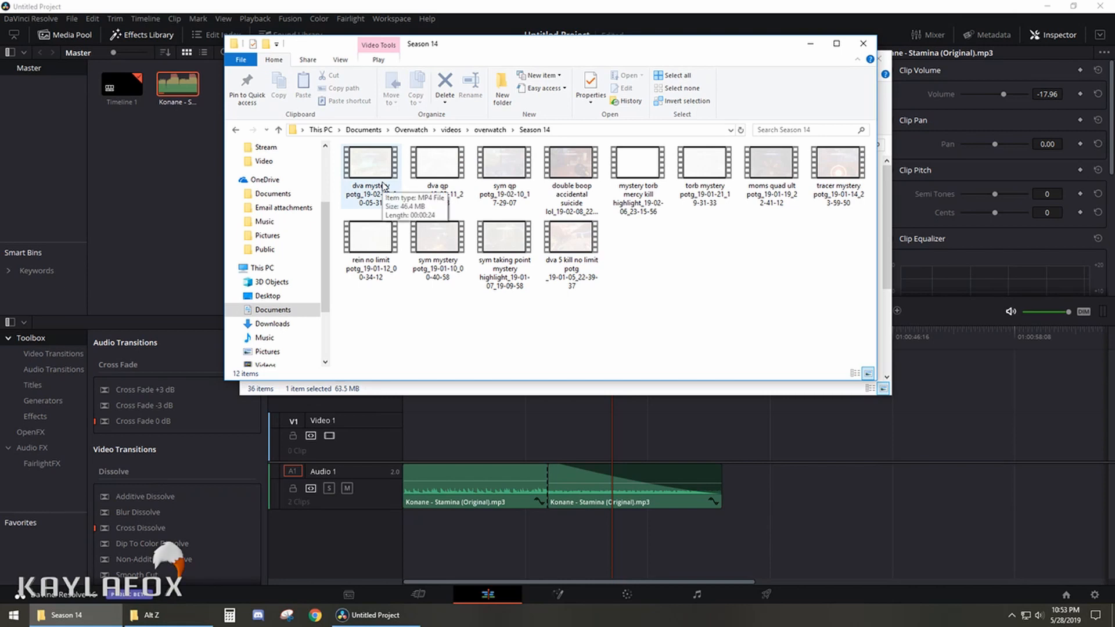
- Preview the "dva 5 kill no limit potg" and "dva mystery potg" clips from the Season 14 folder, closing each player
double_click(586, 266)
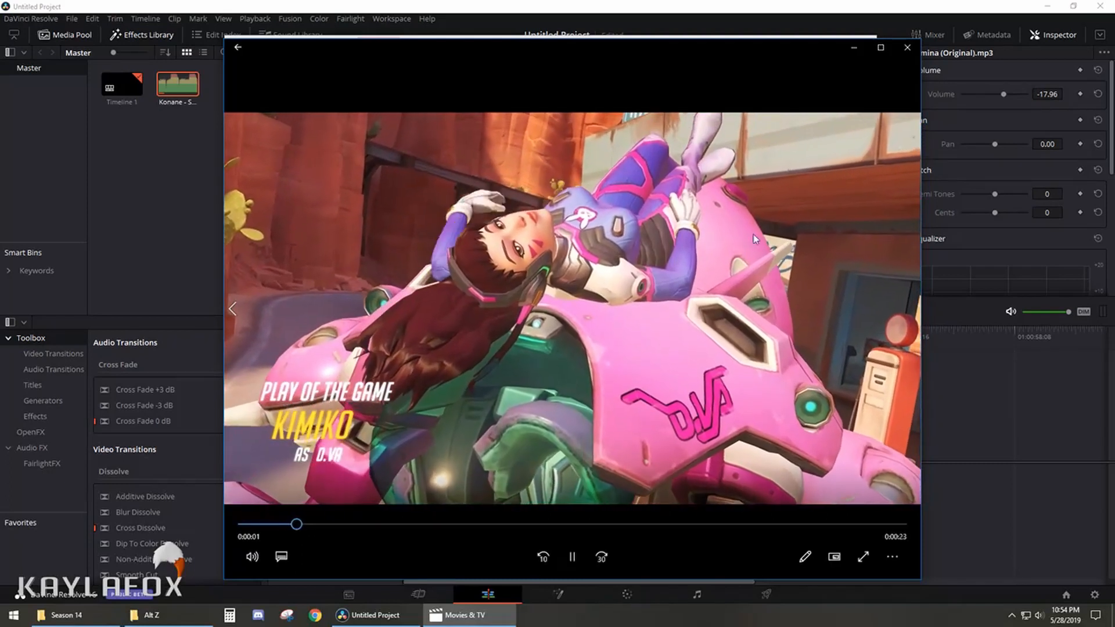
left_click(908, 48)
double_click(372, 177)
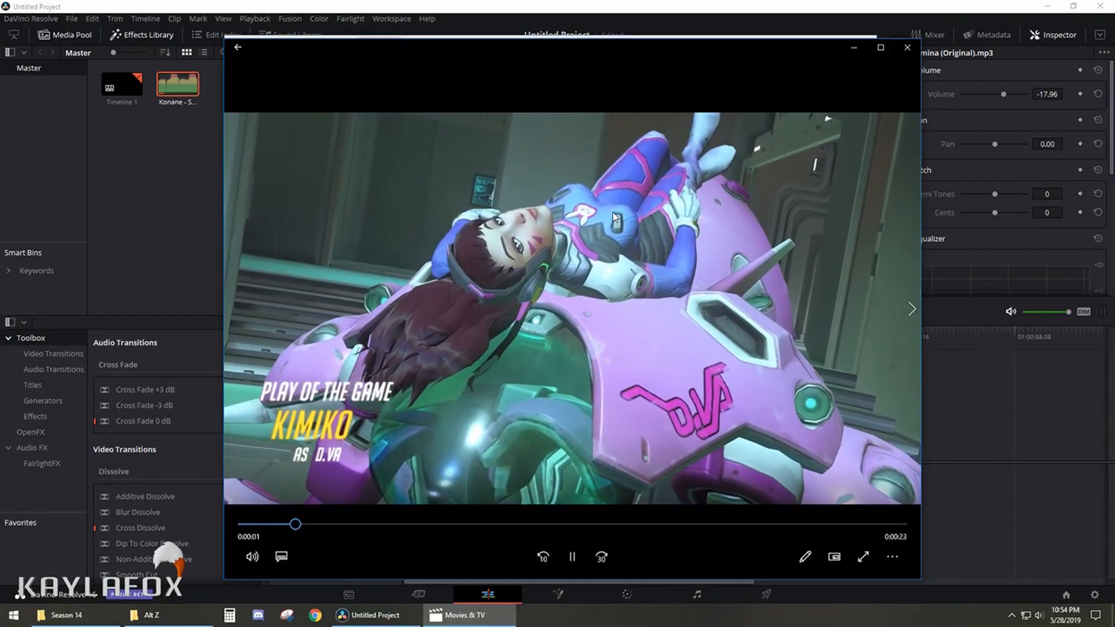
left_click(907, 48)
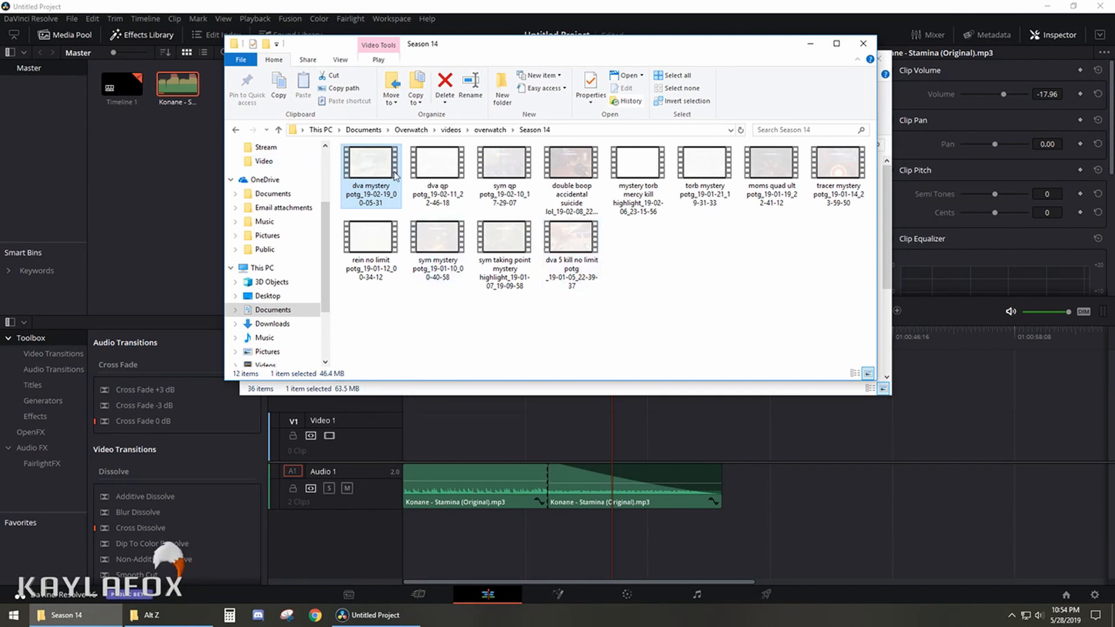
- Add the "DVA Busan Downtown" clip from the Alt Z folder to the DaVinci Resolve timeline, just after the music on Video 1 and Audio 1
left_click(374, 387)
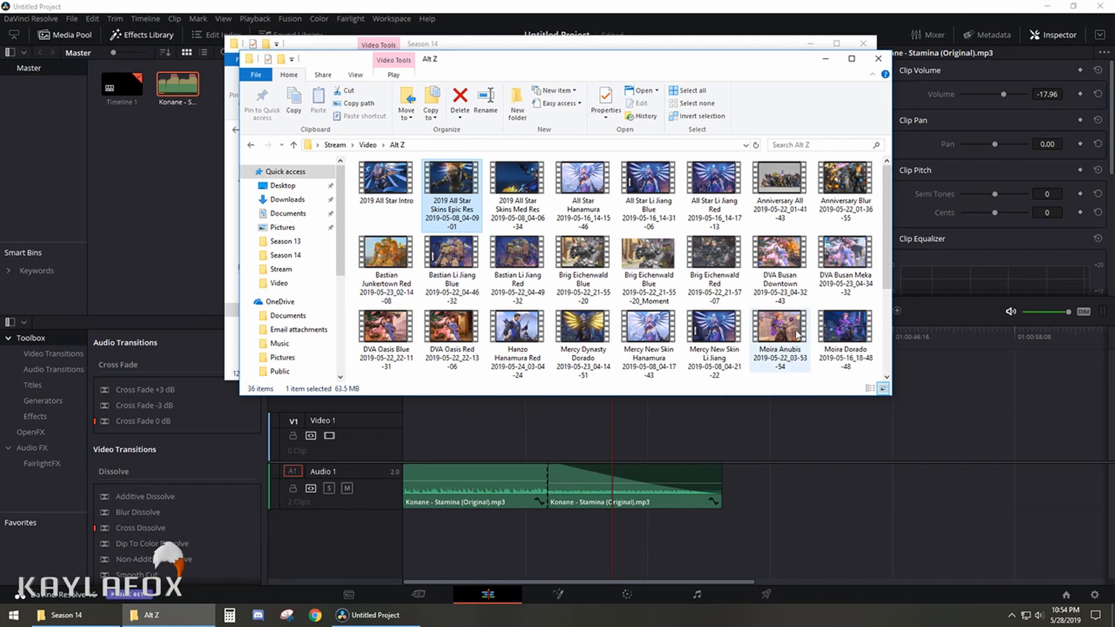
left_click(791, 258)
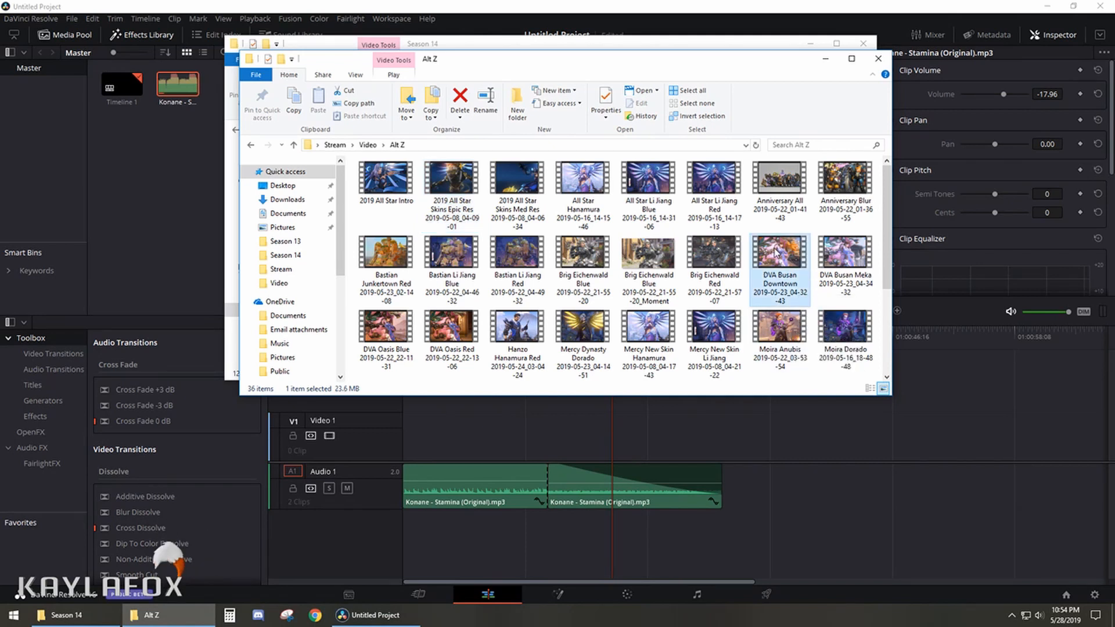
left_click_drag(776, 251, 871, 439)
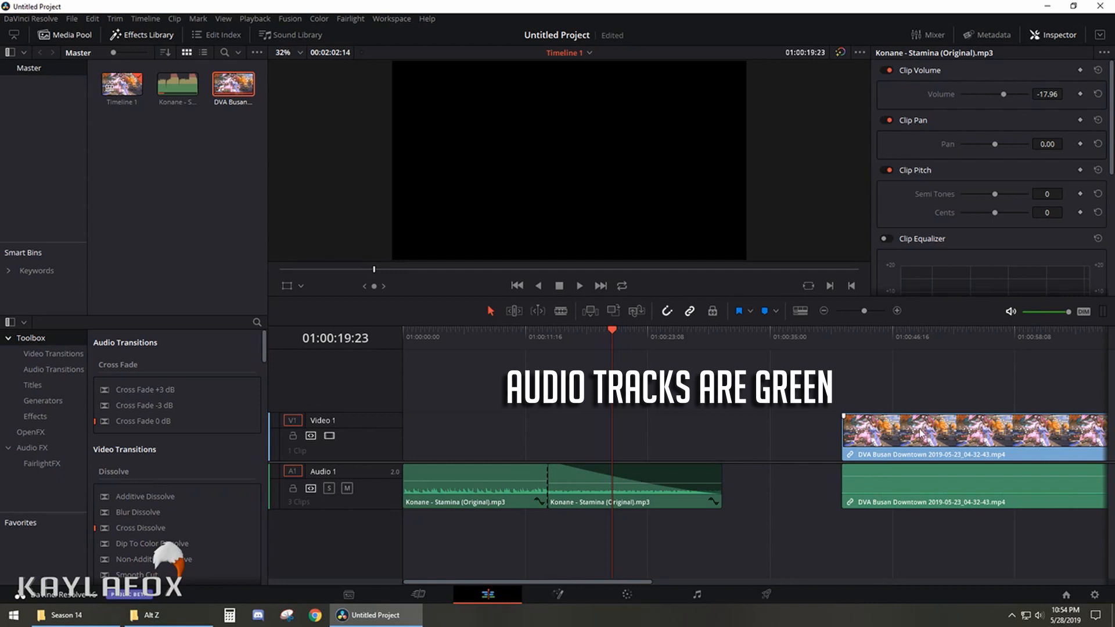
left_click_drag(920, 433, 802, 458)
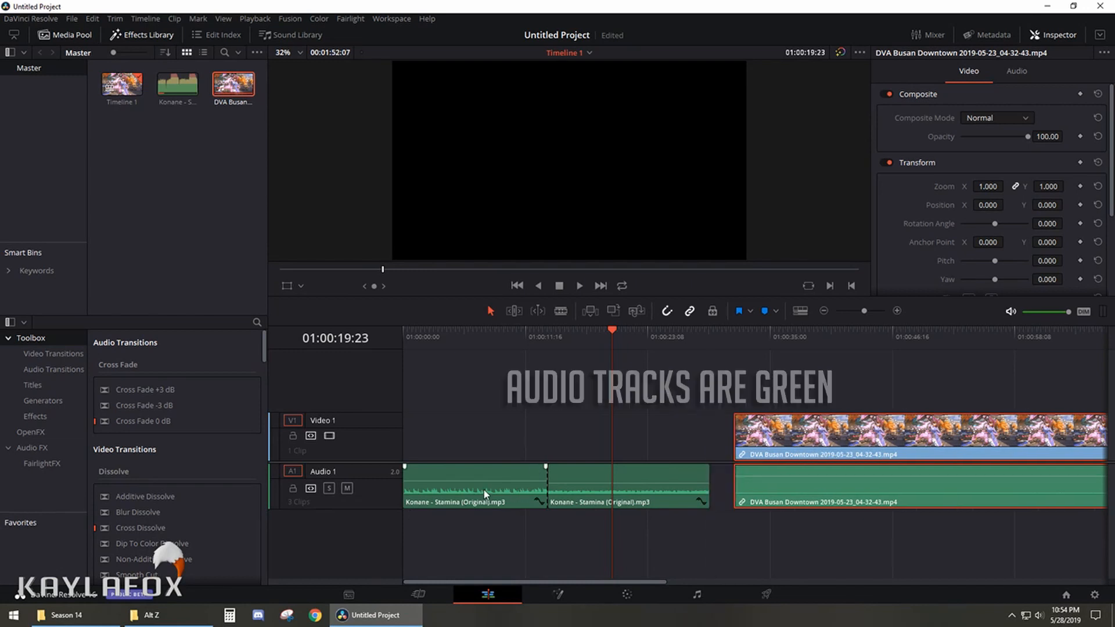
- Move both music pieces down to a new Audio 2 track and shift the DVA Busan Downtown clip to the timeline start
left_click_drag(483, 490, 481, 520)
left_click_drag(608, 493, 615, 518)
left_click_drag(799, 443, 472, 447)
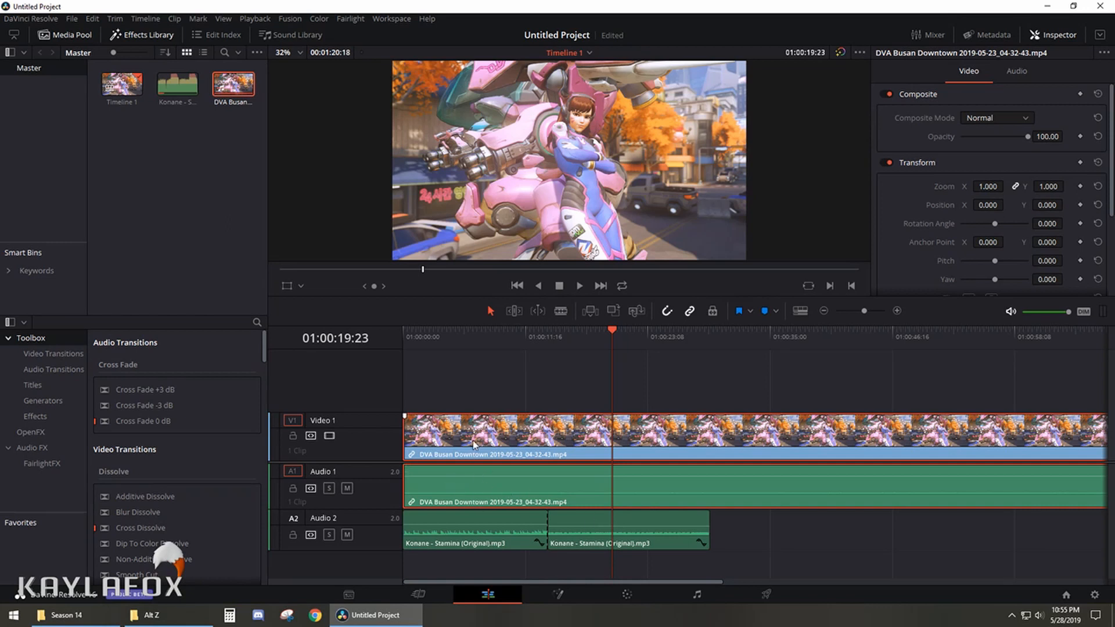
left_click_drag(450, 442, 431, 463)
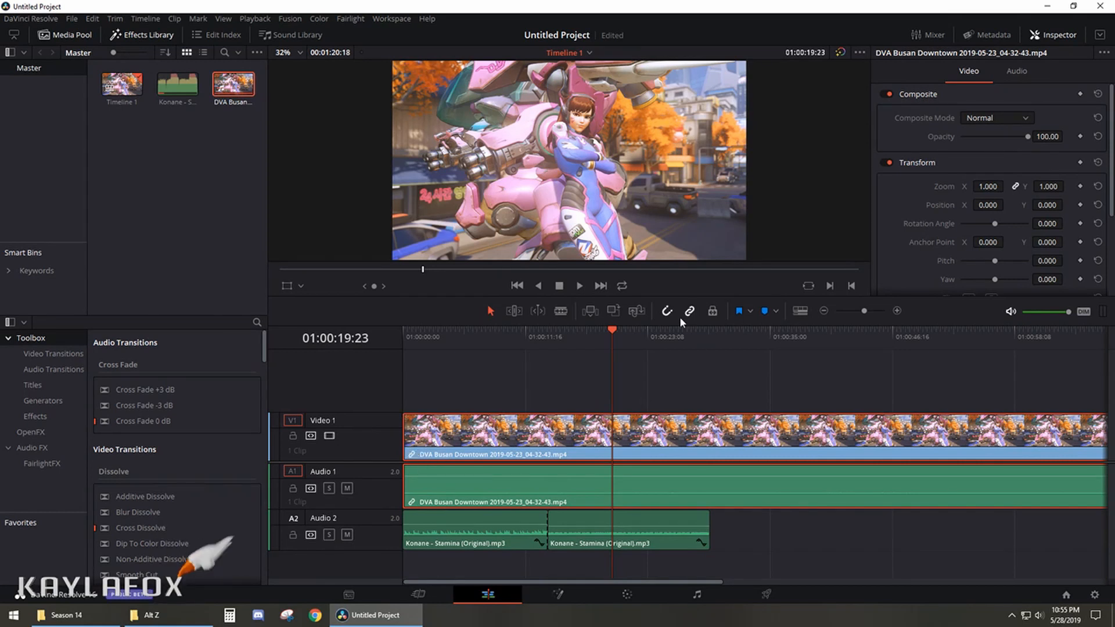
- Unlink the DVA Busan Downtown clip's video from its audio and deselect both parts
right_click(444, 488)
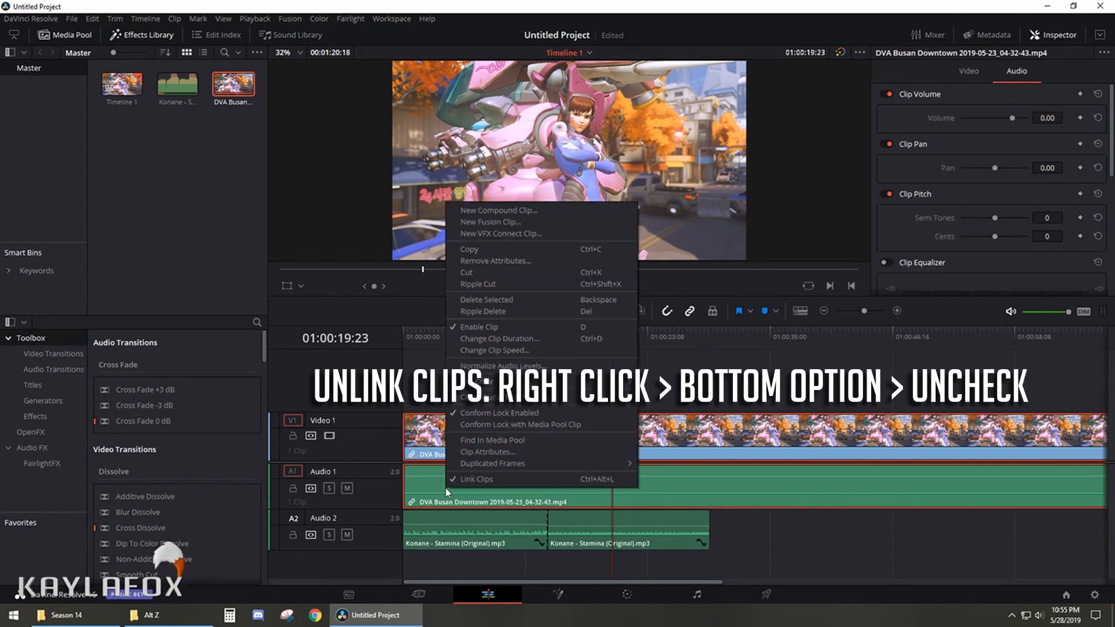
left_click(465, 480)
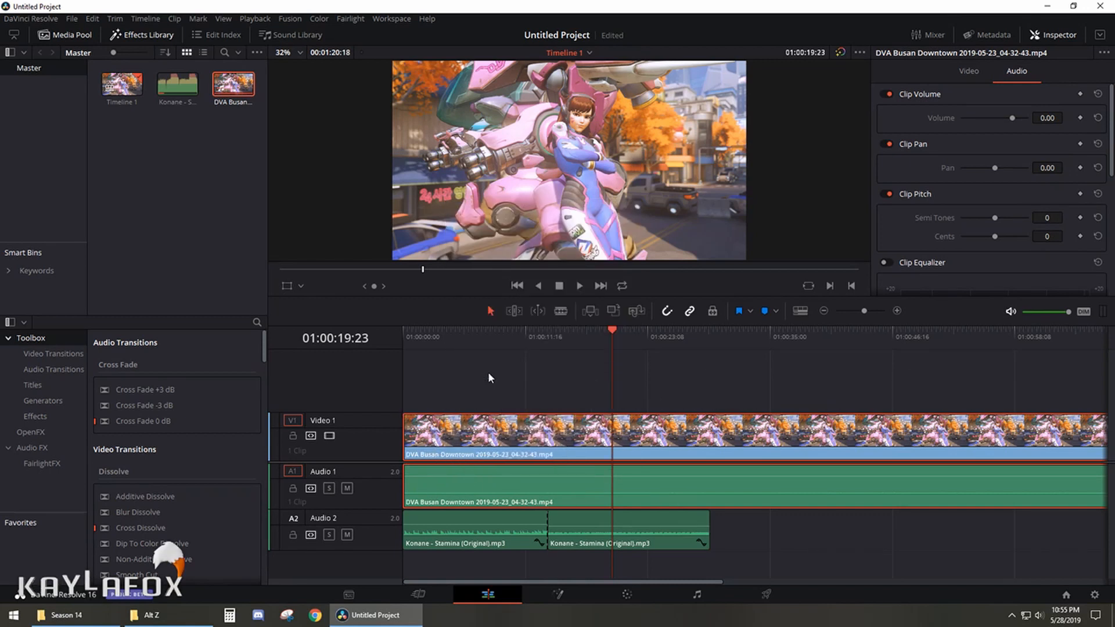
left_click(488, 371)
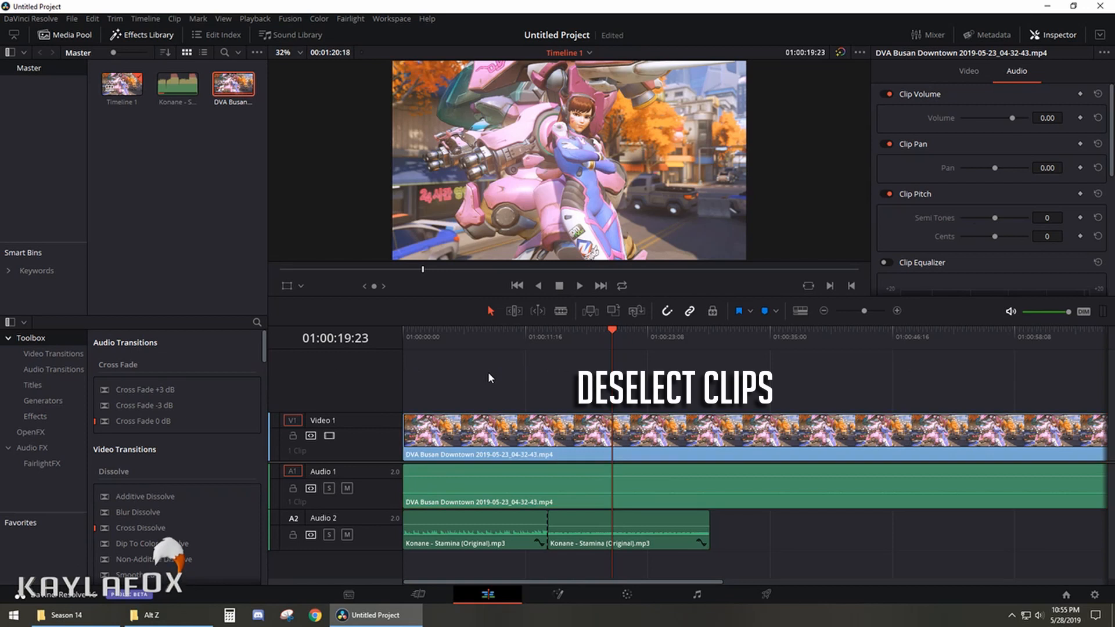
- Try a ripple delete on the unlinked DVA Busan Downtown audio on Audio 1 and undo it
left_click(470, 498)
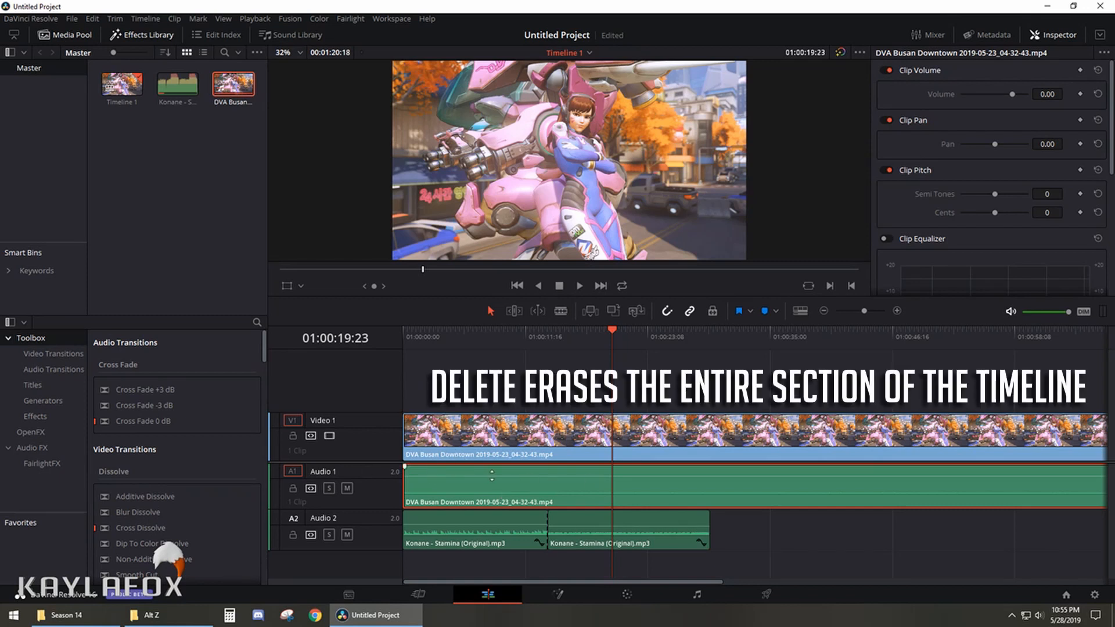
key("Delete")
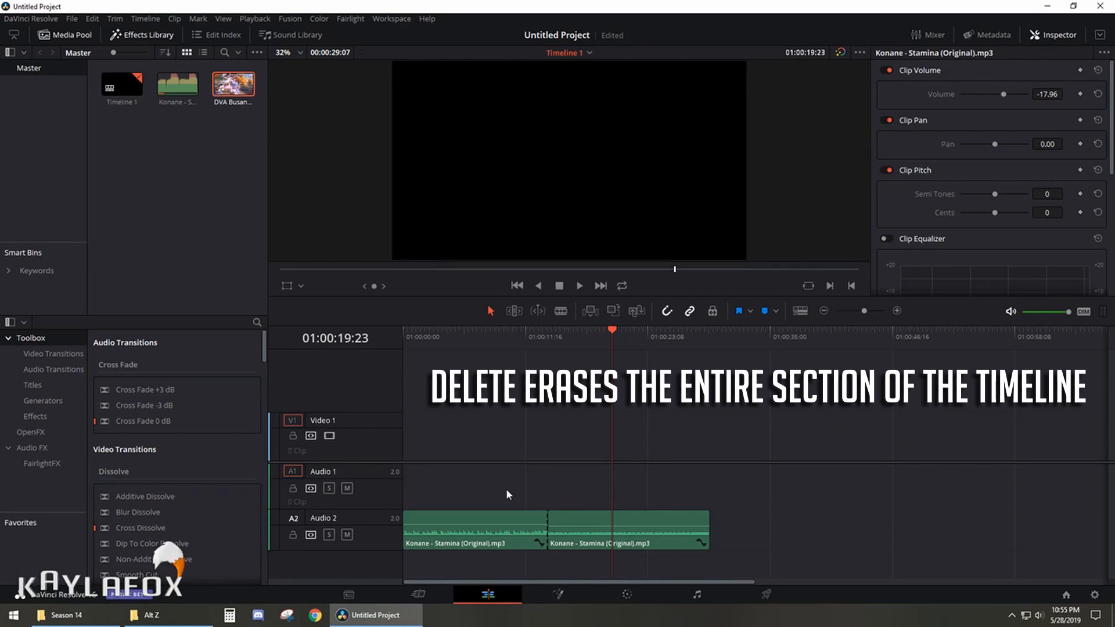
key("ctrl+z")
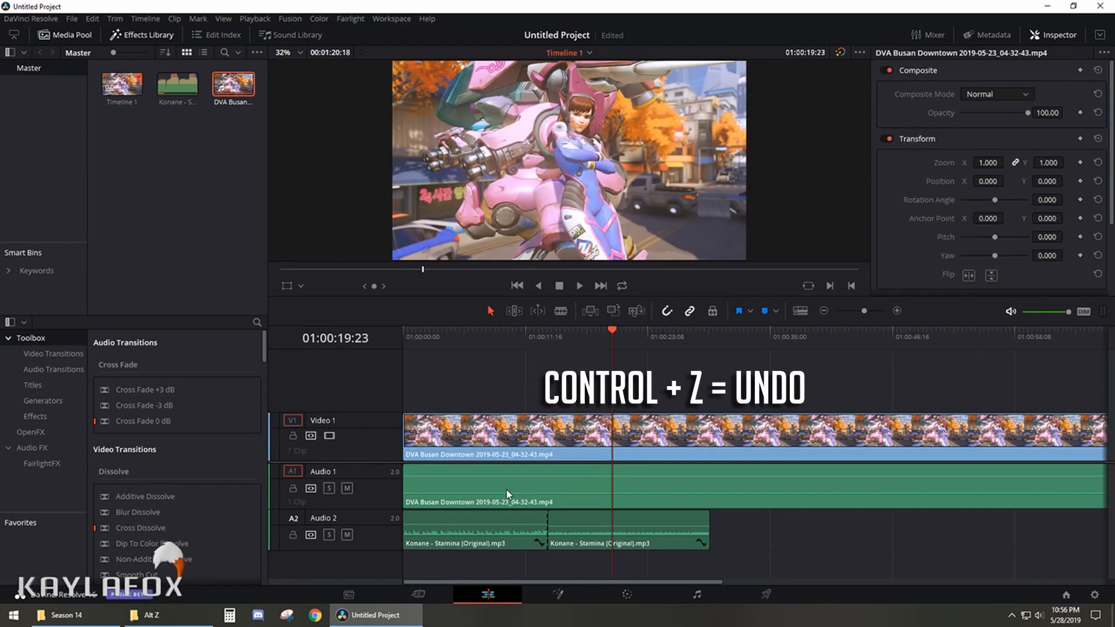
- Delete only the unlinked DVA Busan Downtown audio from Audio 1, keeping the video and music
left_click(506, 490)
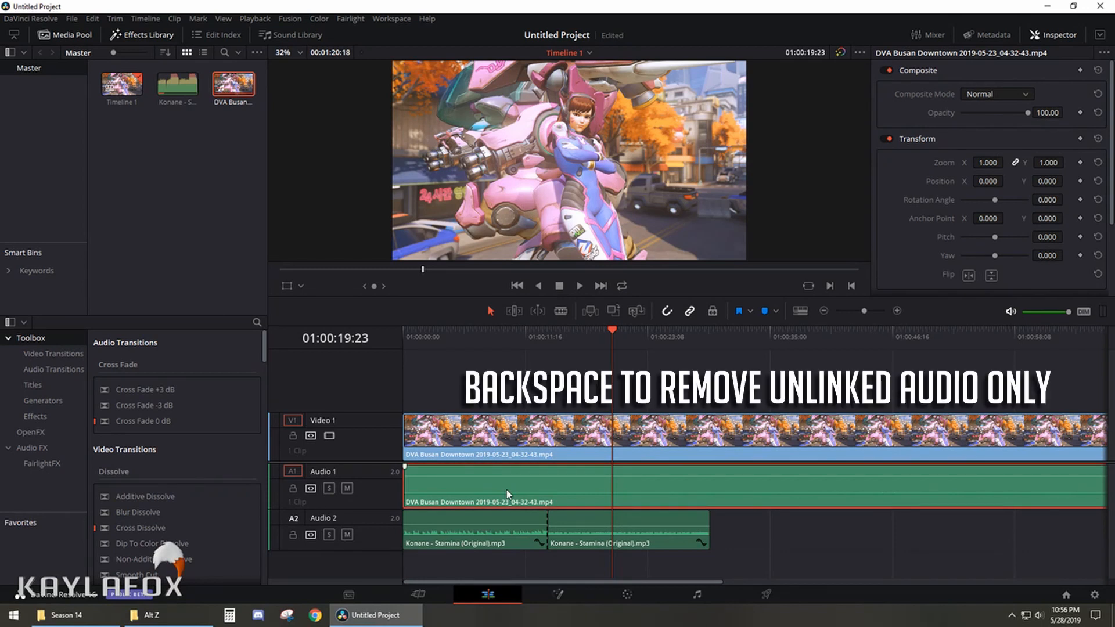
key("BackSpace")
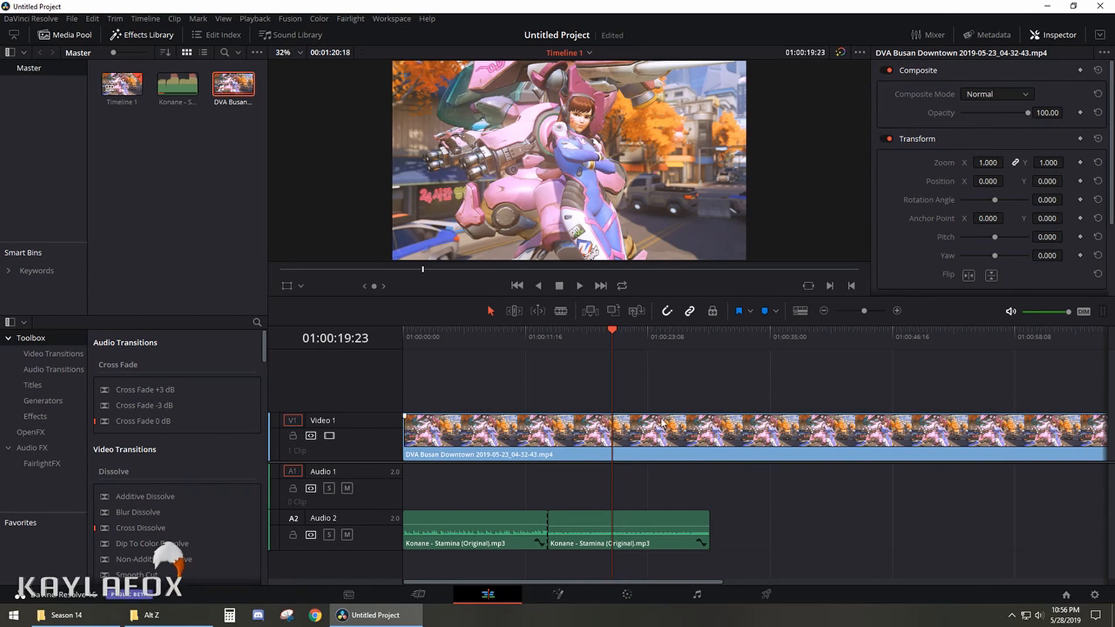
- Cut the DVA Busan Downtown video with the Blade at 01:00:29:07, where the music ends, and delete the part after the cut
left_click_drag(615, 327, 708, 330)
key("b")
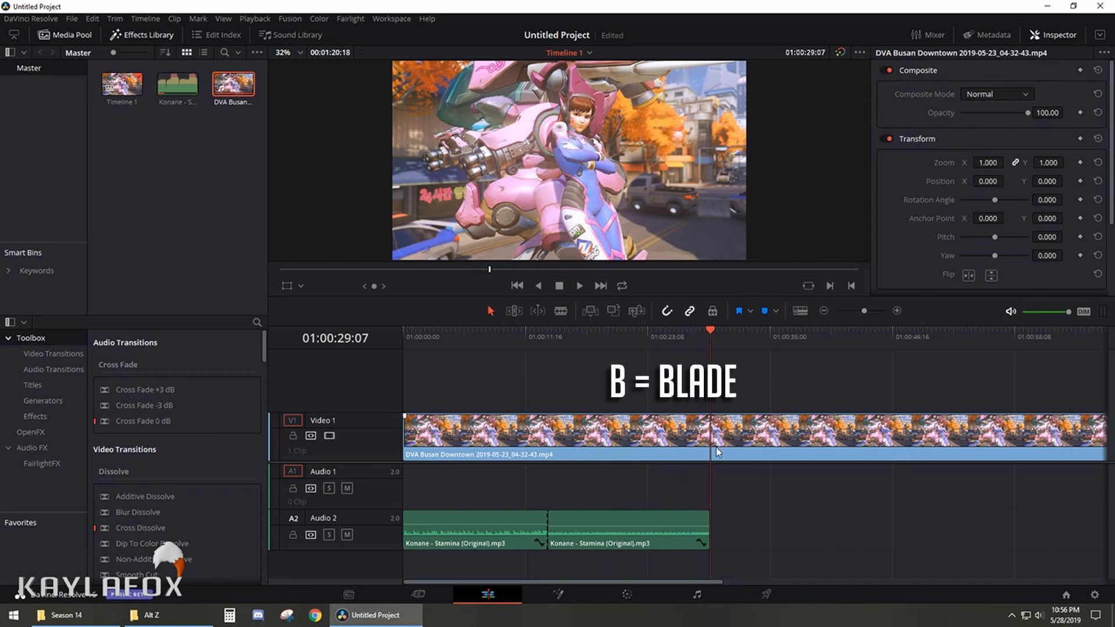
left_click(710, 448)
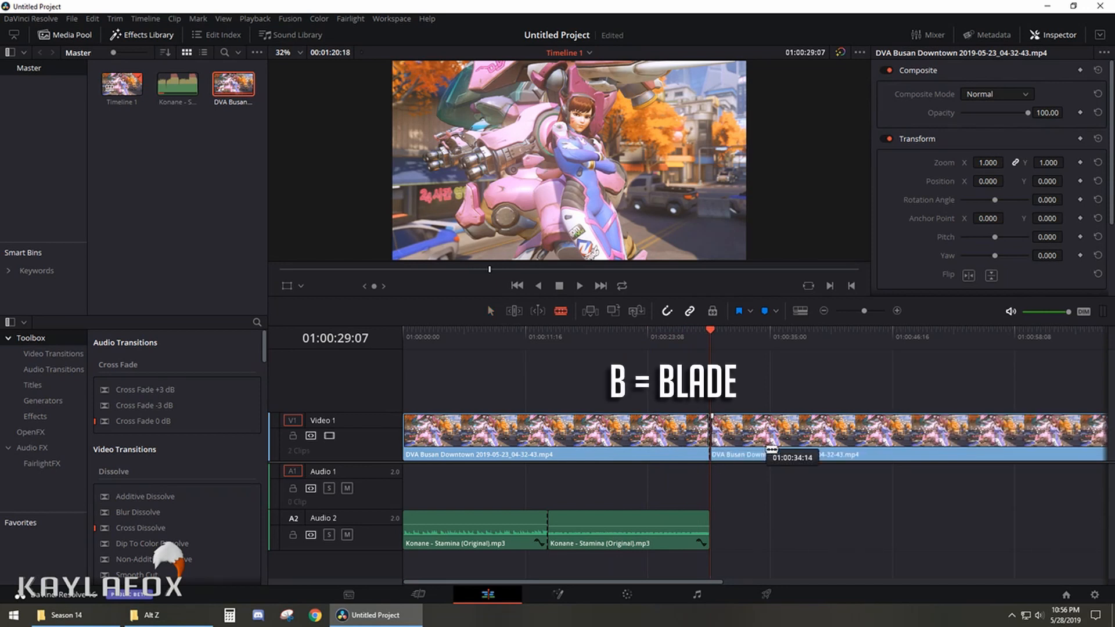
key("a")
left_click(762, 444)
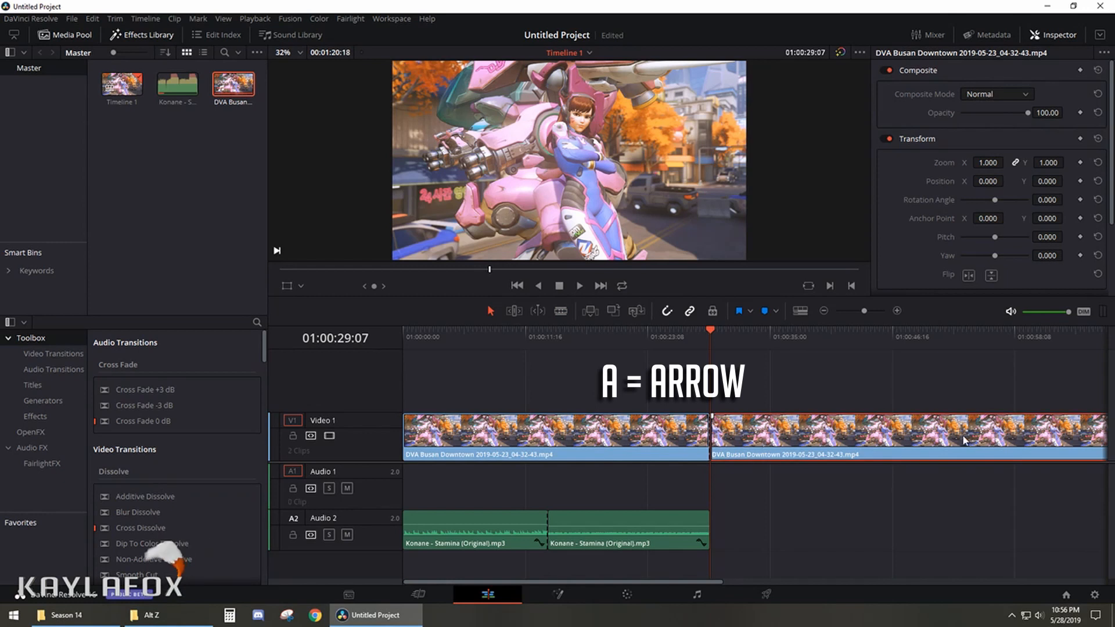
key("BackSpace")
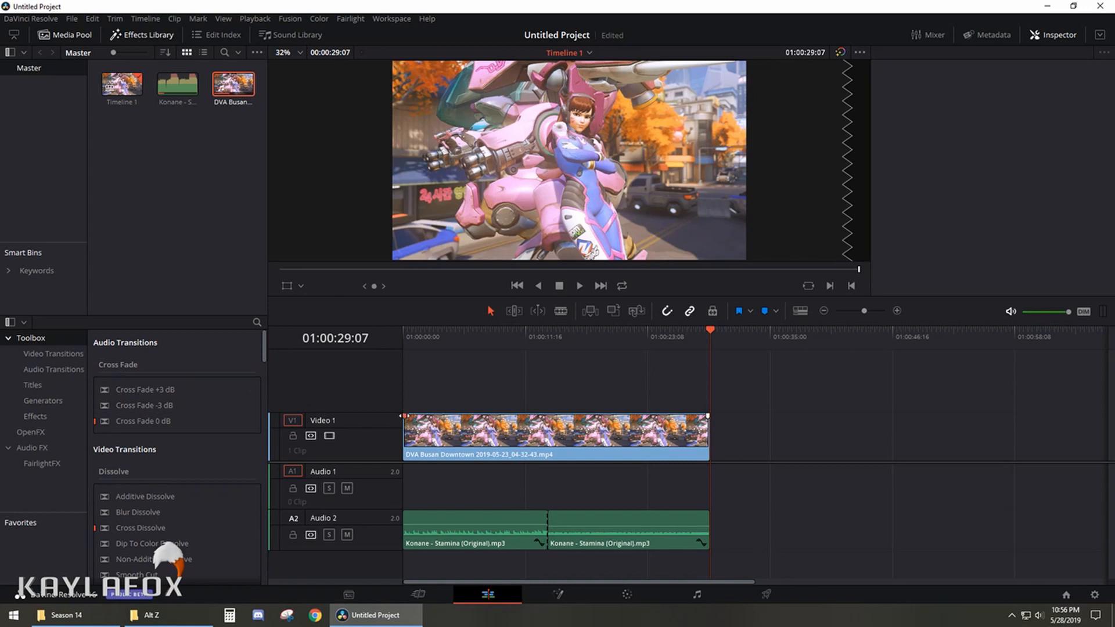
- Add a short fade-in and fade-out to the DVA Busan Downtown video on Video 1 and park the playhead at 01:00:03:06
left_click_drag(404, 416, 416, 414)
left_click_drag(708, 415, 695, 415)
left_click_drag(643, 338, 437, 346)
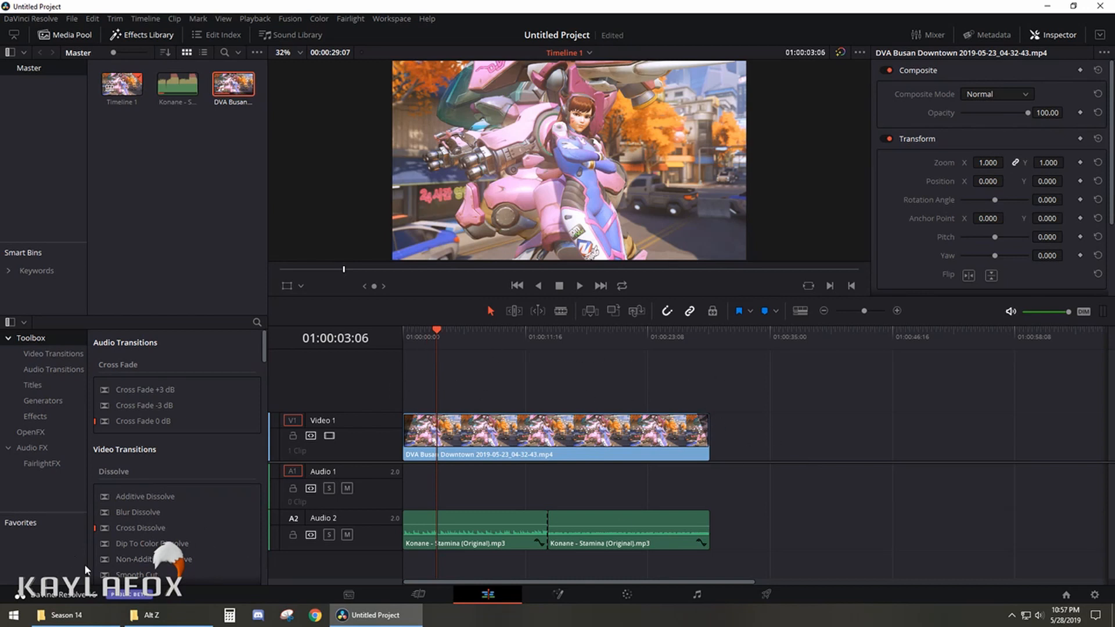
- Add the KaylaFoxTransparent image from File Explorer's Stream\Graphics folder to Video 1, in the empty area after the DVA Busan Downtown video
left_click(146, 615)
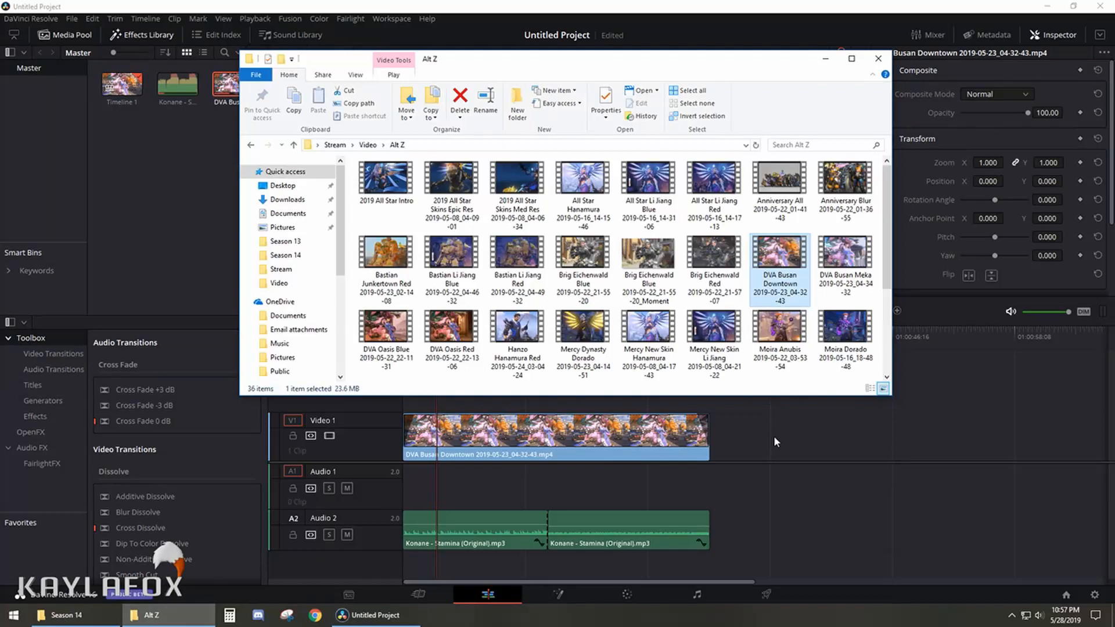
left_click(338, 149)
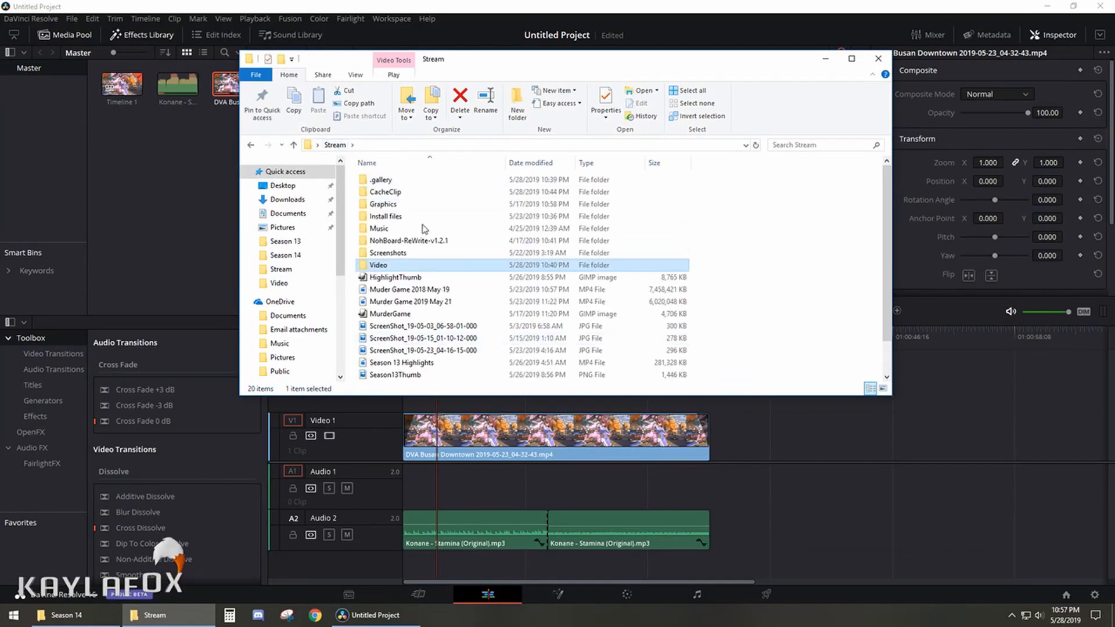
double_click(381, 204)
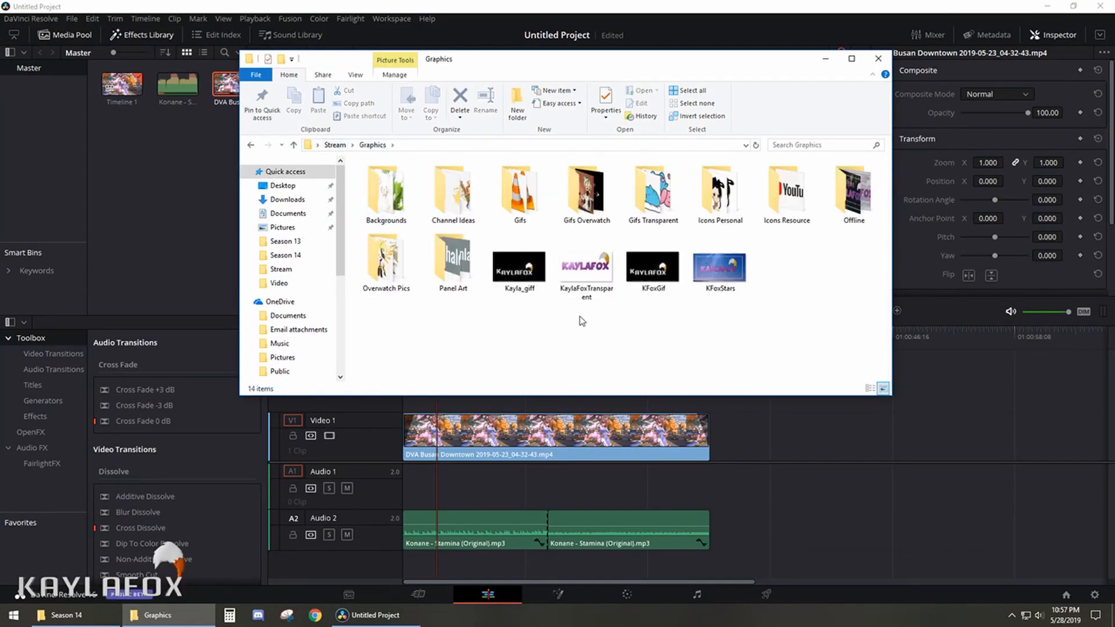
left_click(587, 266)
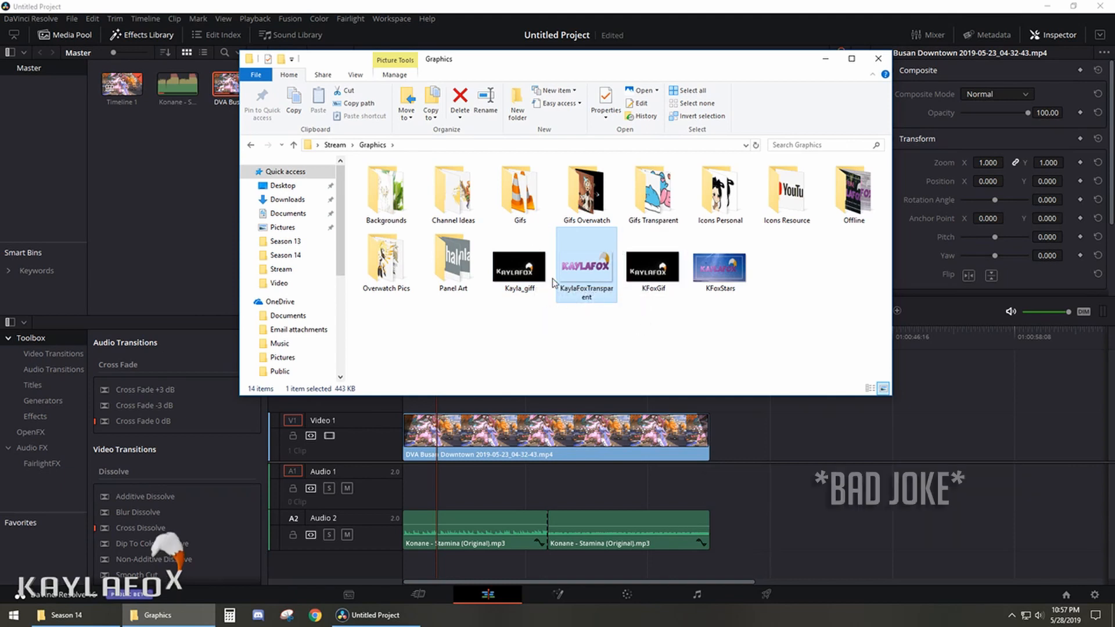
left_click_drag(581, 287, 810, 437)
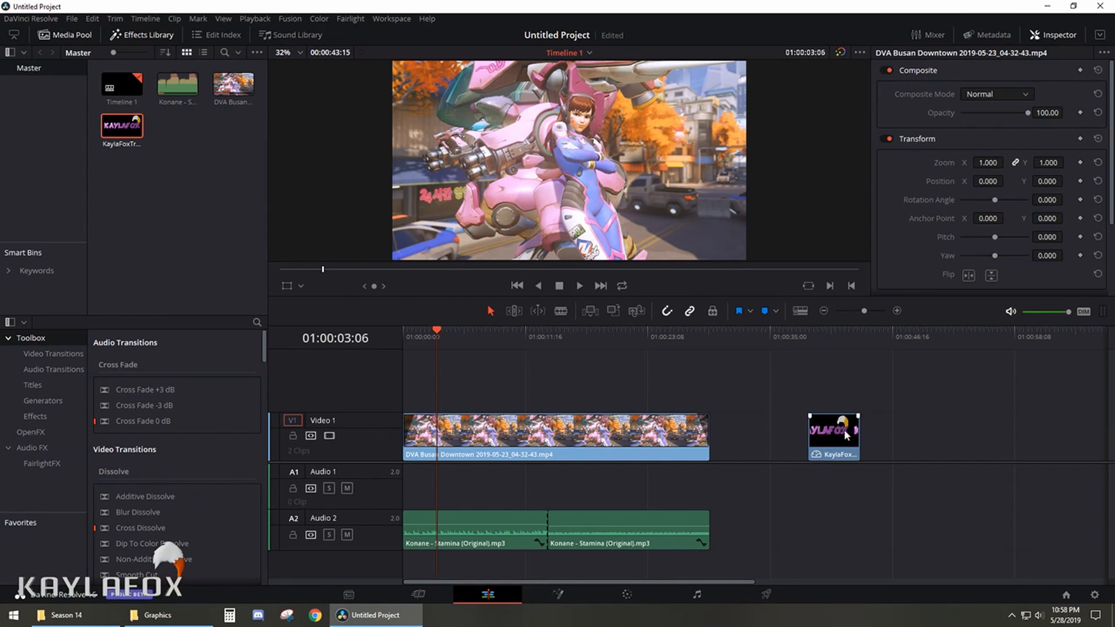
- Move the KaylaFoxTransparent image to the start of a new Video 2 track and extend its end to the music cut at 01:00:13:20
left_click_drag(829, 432, 438, 371)
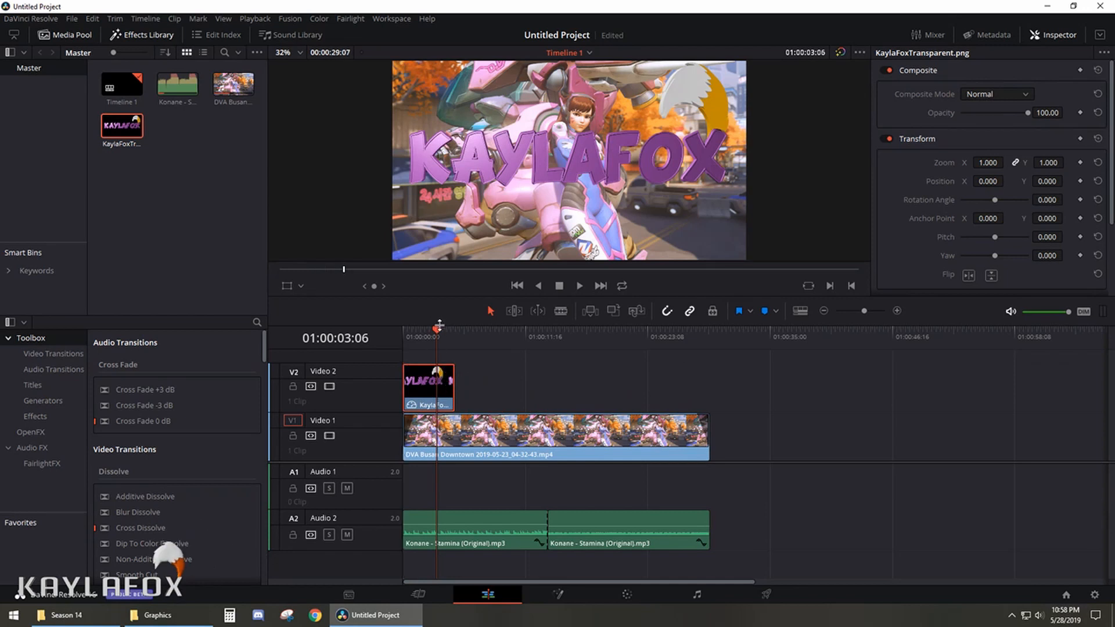
left_click_drag(436, 330, 545, 332)
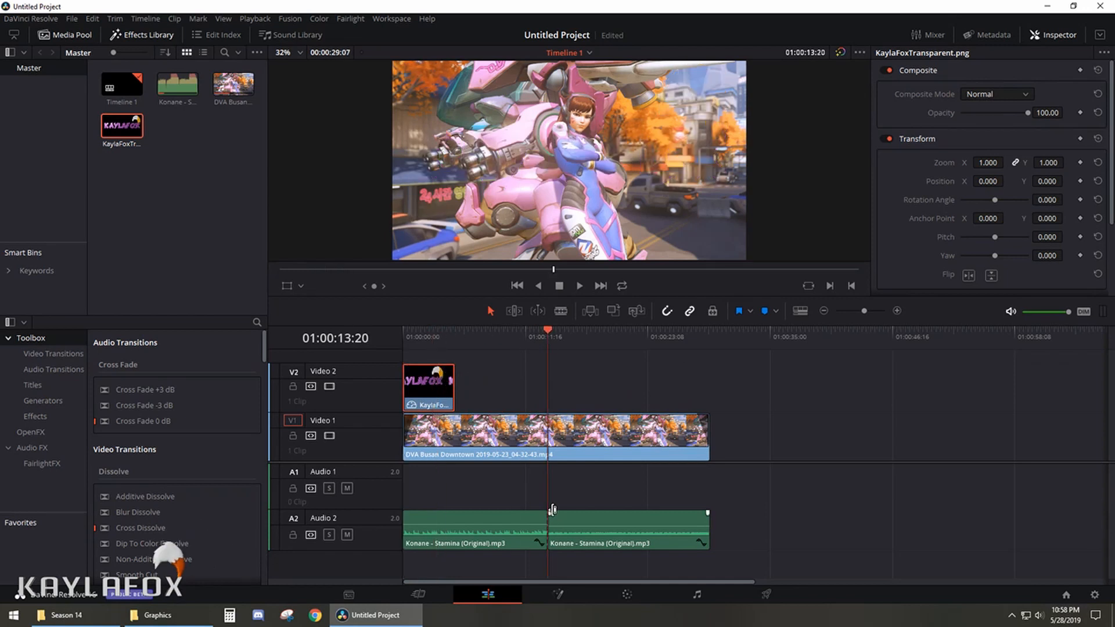
left_click_drag(452, 382, 546, 378)
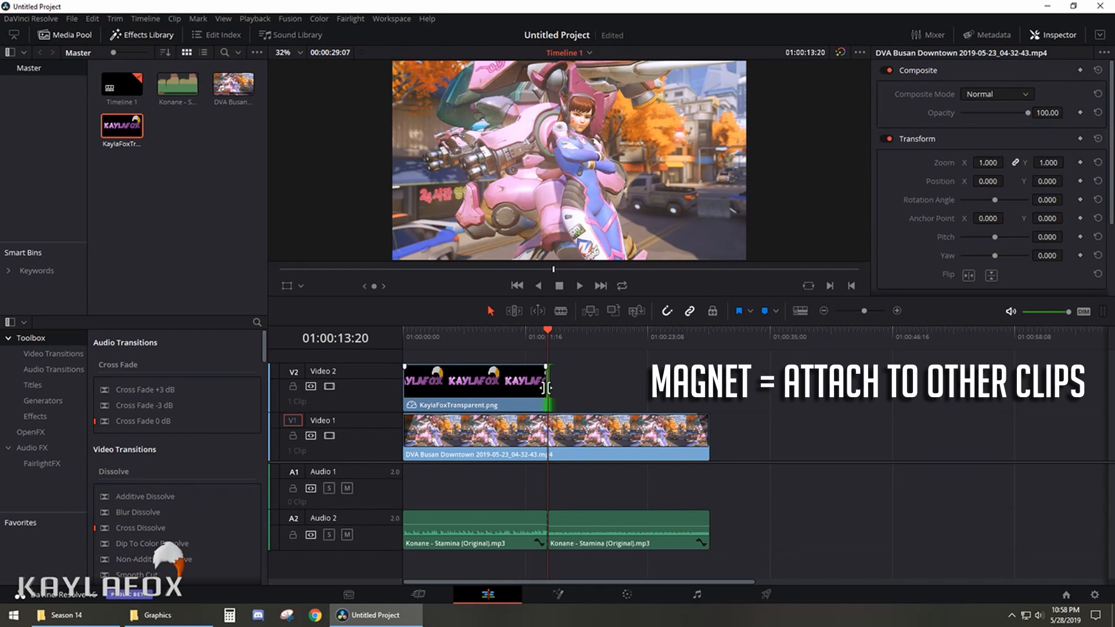
mouse_move(546, 387)
left_mouse_down()
mouse_move(517, 386)
mouse_move(543, 386)
mouse_move(517, 386)
mouse_move(530, 386)
left_mouse_up()
left_click_drag(550, 334, 633, 335)
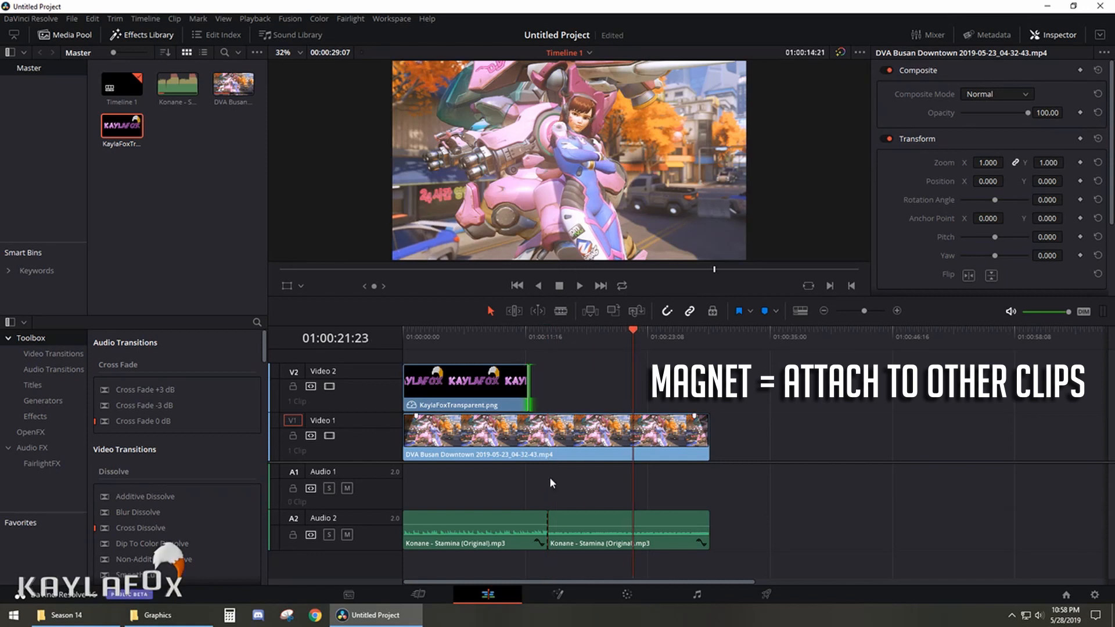
left_click_drag(528, 381, 554, 393)
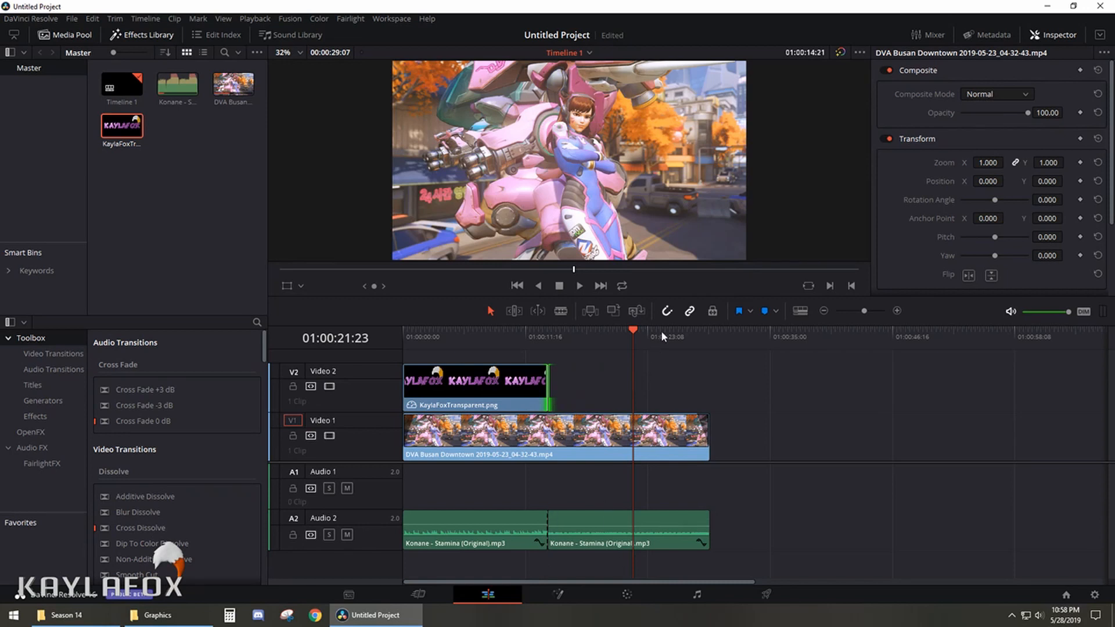
left_click(666, 312)
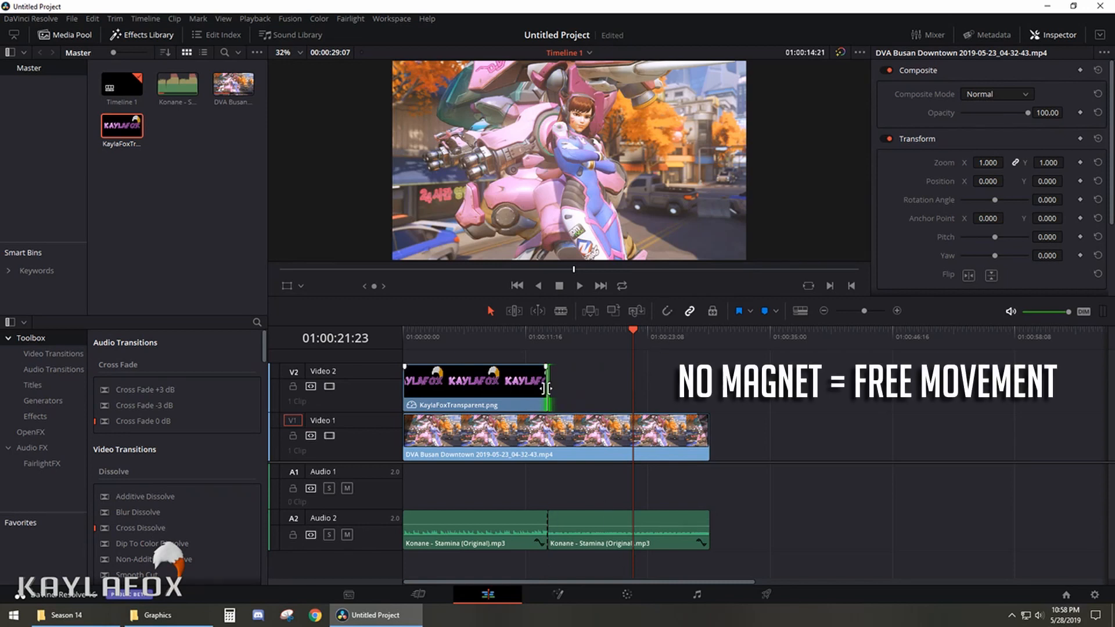
mouse_move(548, 388)
left_mouse_down()
mouse_move(521, 389)
mouse_move(564, 389)
mouse_move(511, 390)
mouse_move(542, 386)
left_mouse_up()
- Scale the KaylaFoxTransparent image down to a zoom of about 0.714 with the Transform tool at 01:00:06:04 and dismiss the GPU memory warning
left_click_drag(633, 331, 467, 331)
left_click(489, 406)
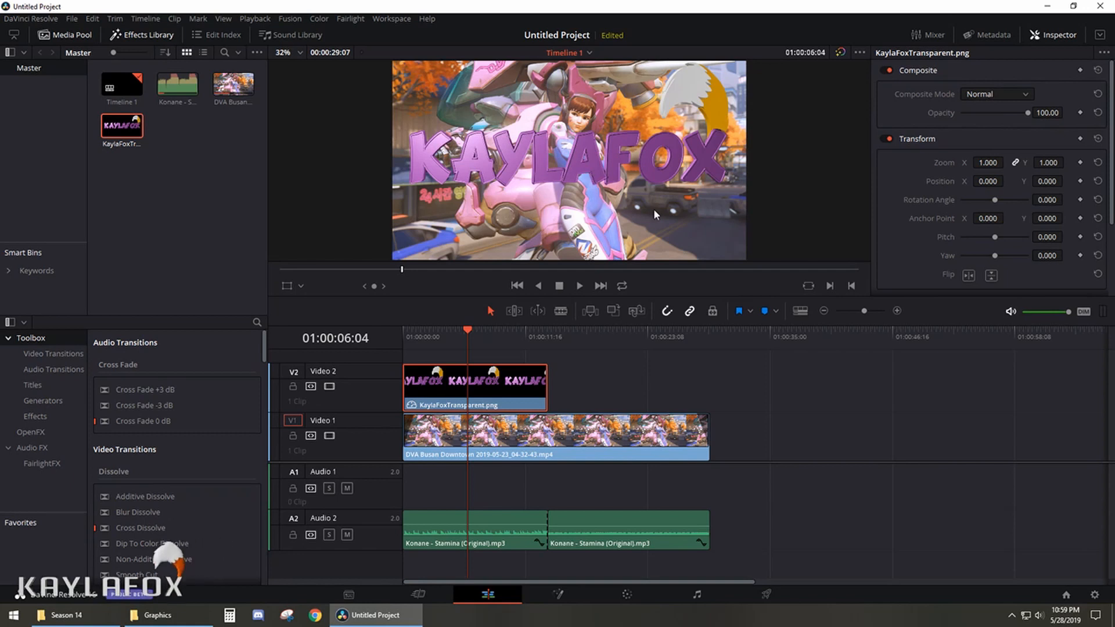
left_click(302, 285)
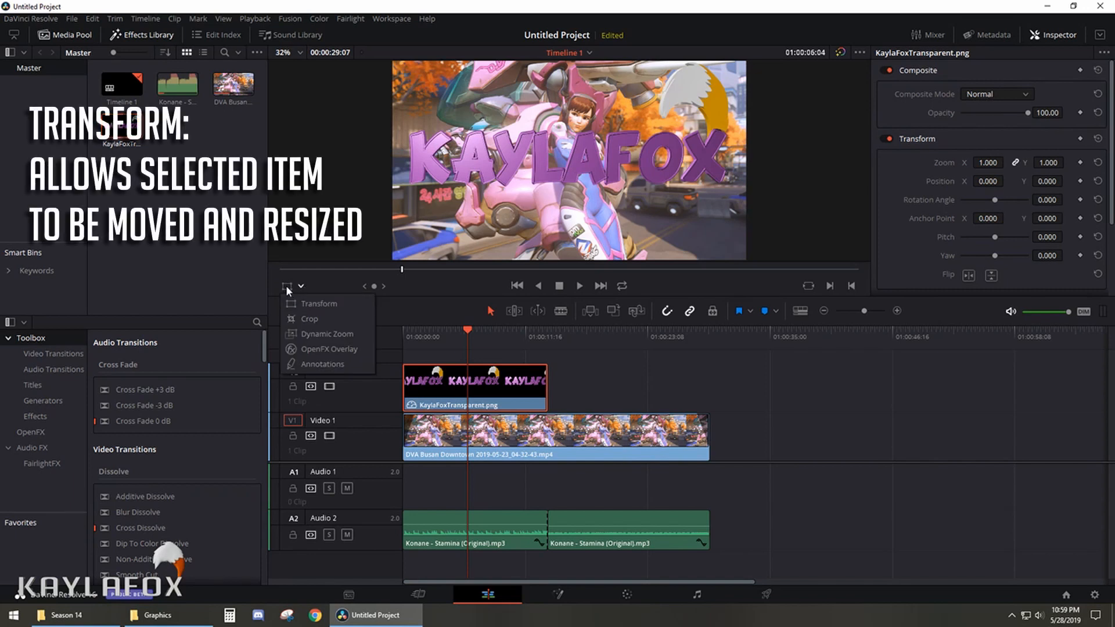
left_click(287, 288)
left_click(286, 287)
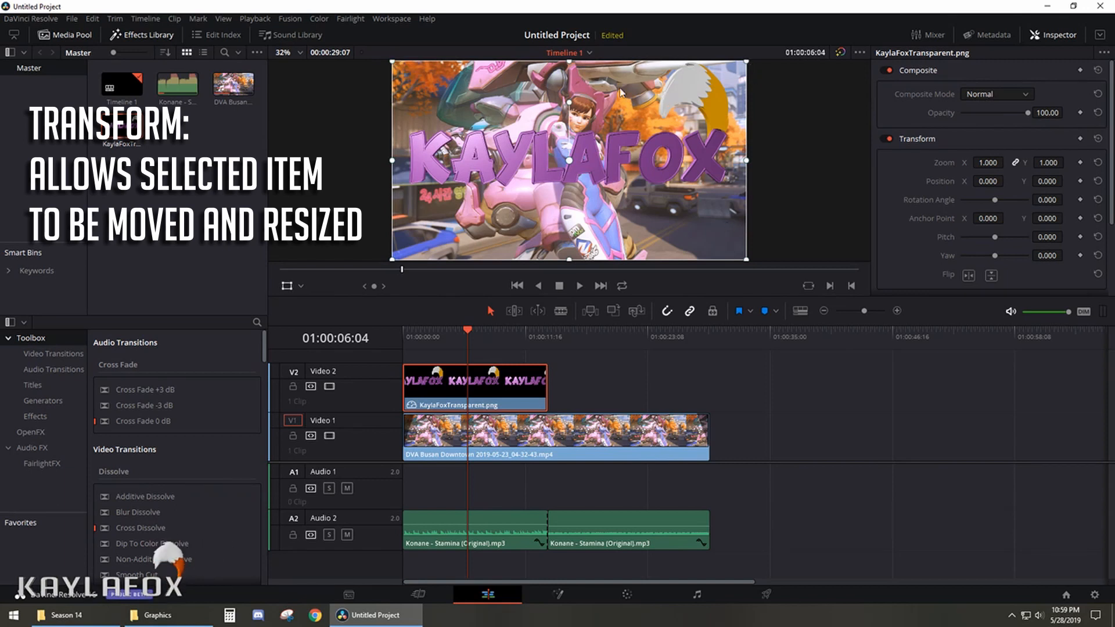
left_click_drag(394, 65, 443, 93)
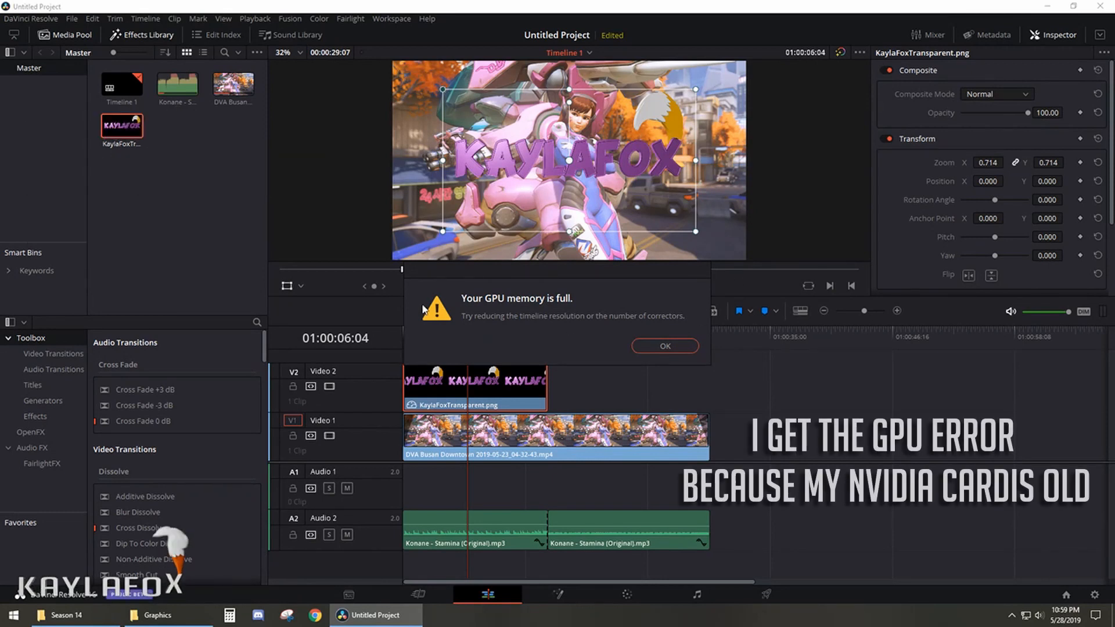
left_click(642, 347)
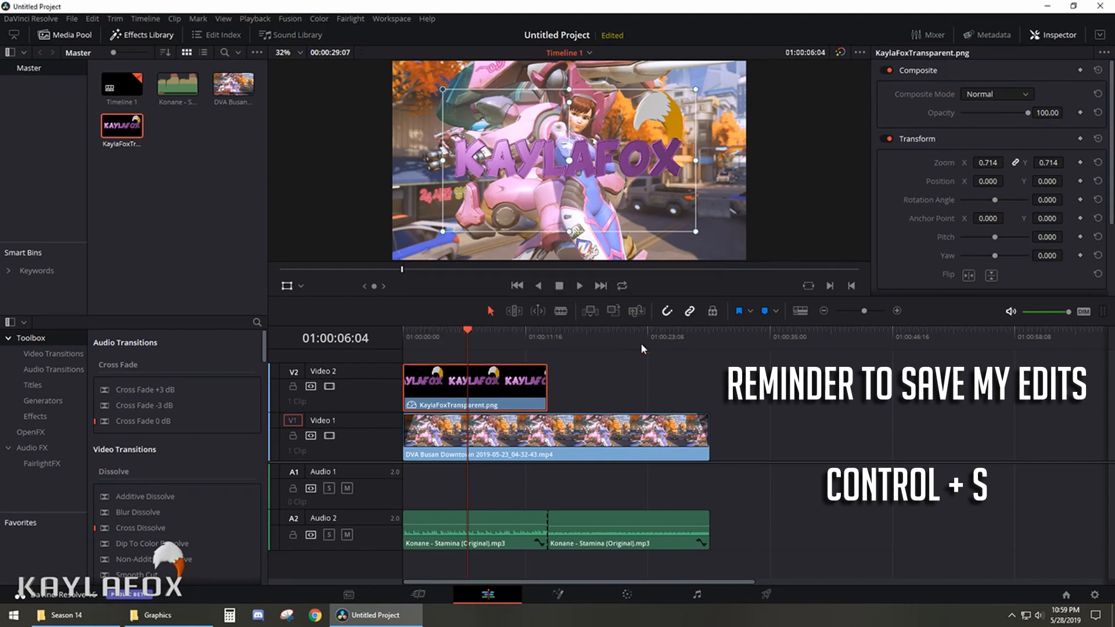
- Save the project under the name Highlight Example
key("ctrl+s")
type("Highl")
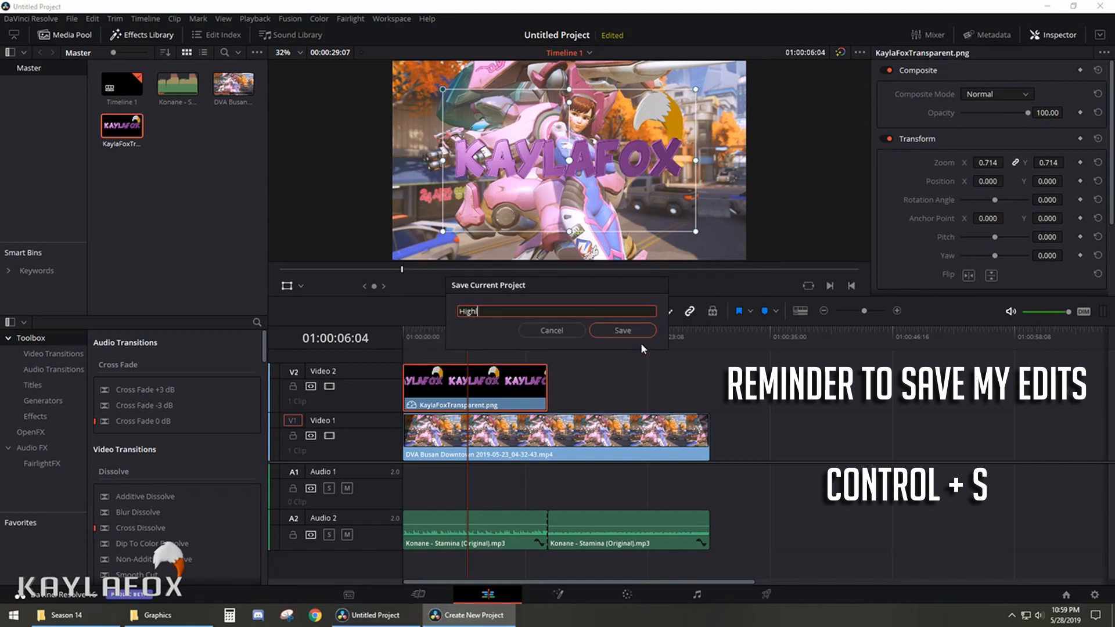
type("ight Example")
key("Return")
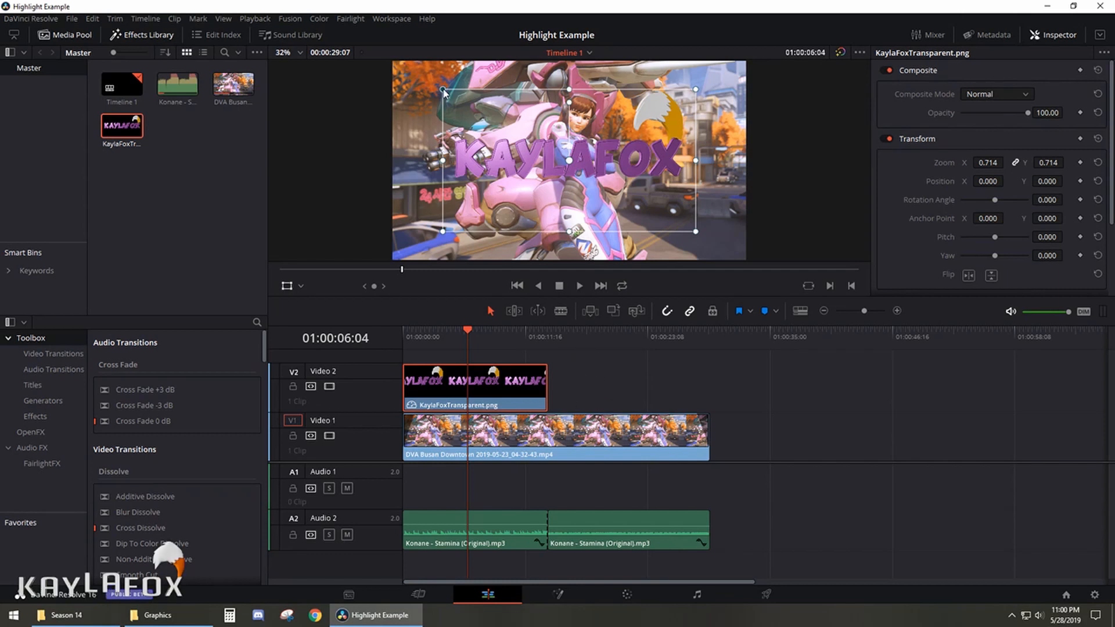
- Use Transform to enlarge the KaylaFoxTransparent image to a zoom of about 1.005, lower it to about Y -378, and turn Transform off
left_click_drag(442, 90, 379, 59)
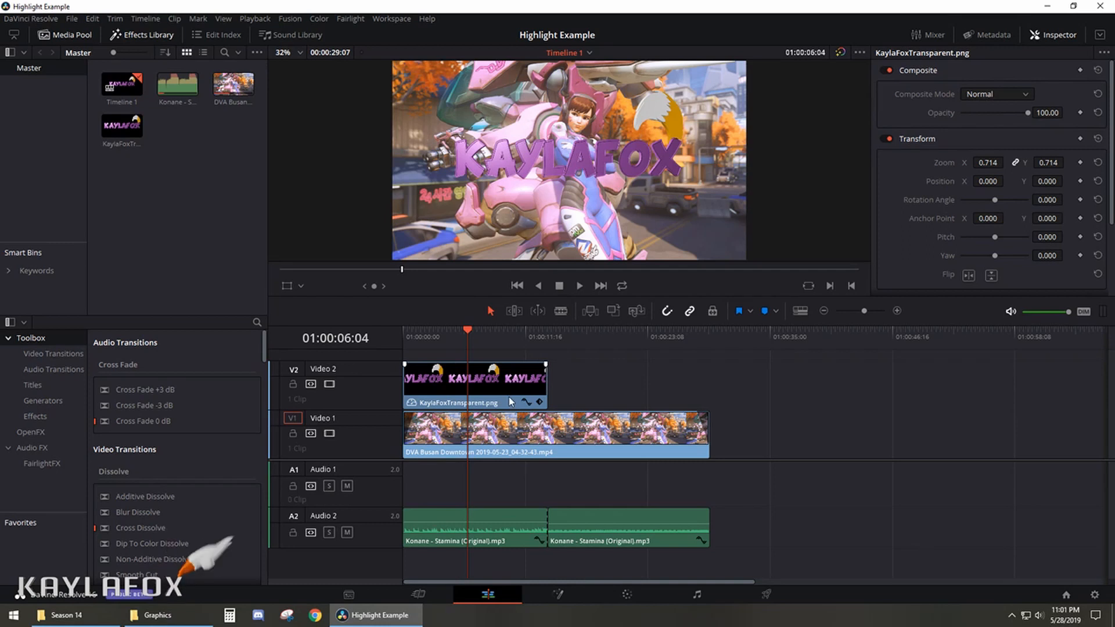
left_click(478, 401)
left_click(288, 287)
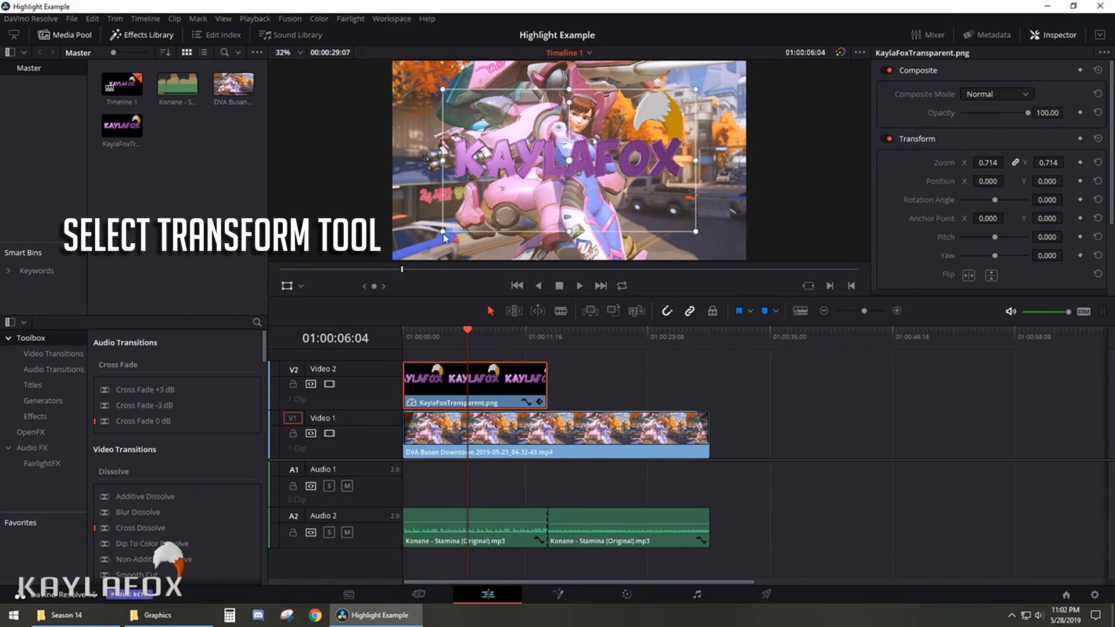
left_click_drag(444, 232, 372, 263)
left_click_drag(678, 149, 677, 219)
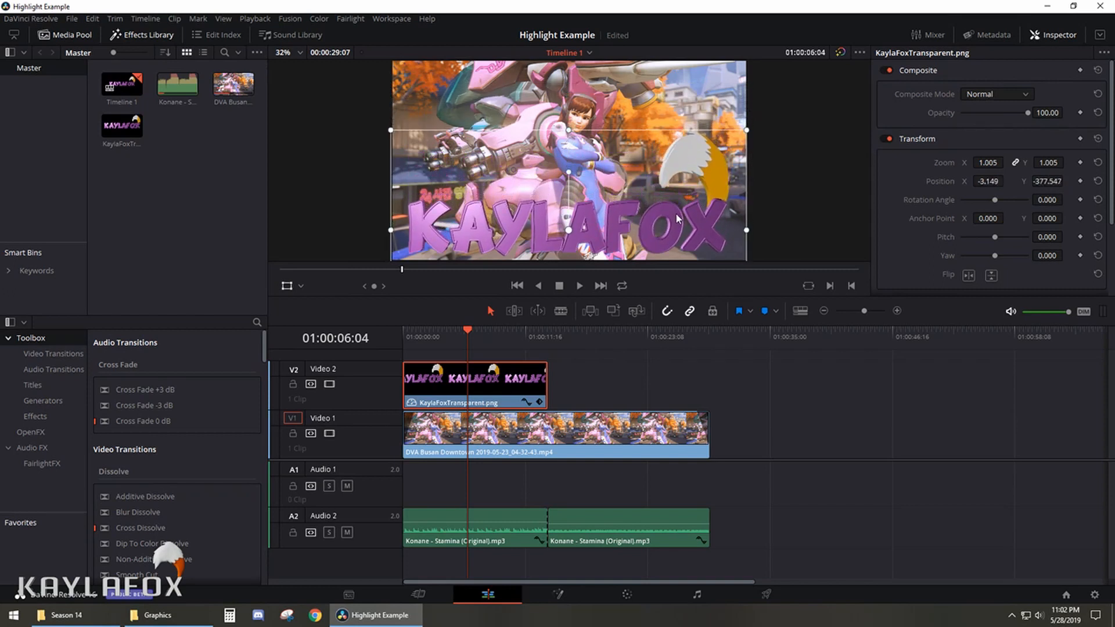
left_click(286, 284)
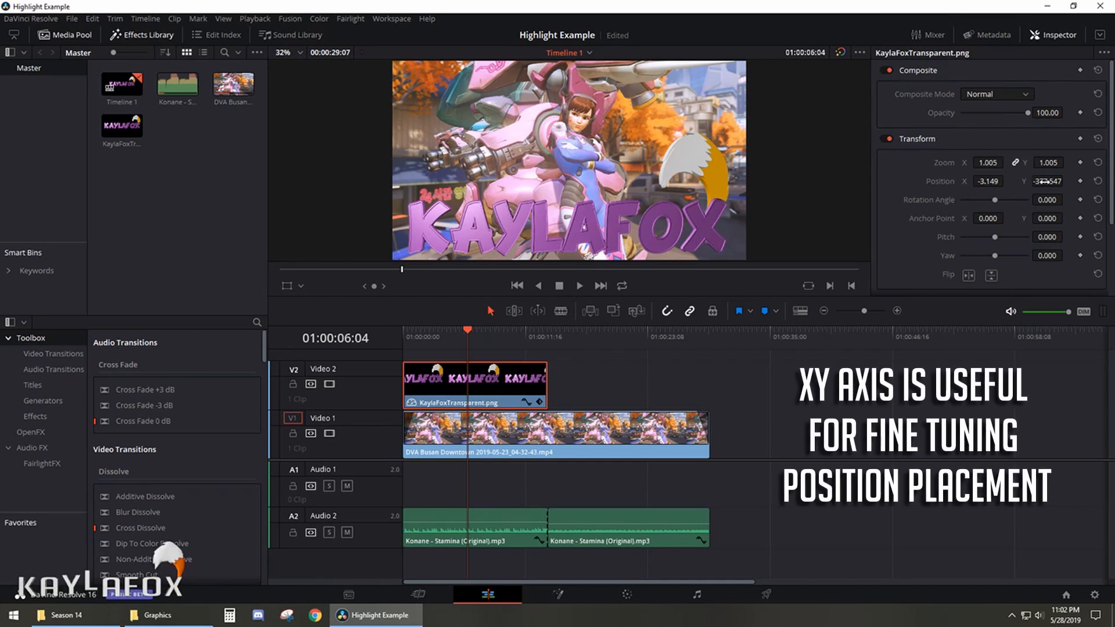
- Set the KaylaFoxTransparent image's Position X to 0 and try scrubbing its Position Y value
left_click(990, 182)
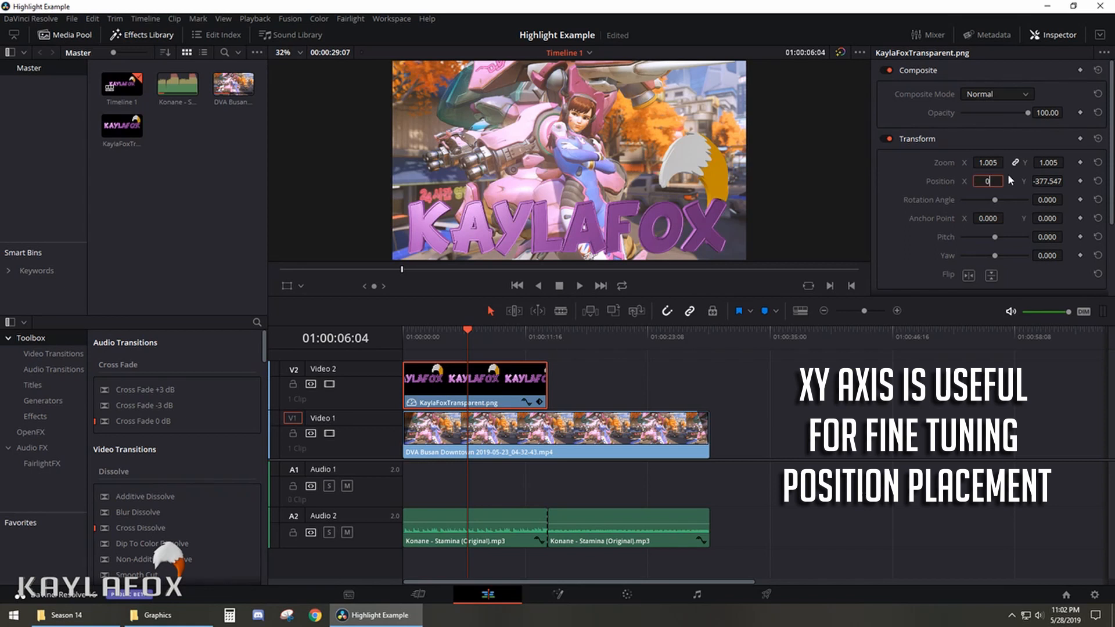
type("0")
key("Return")
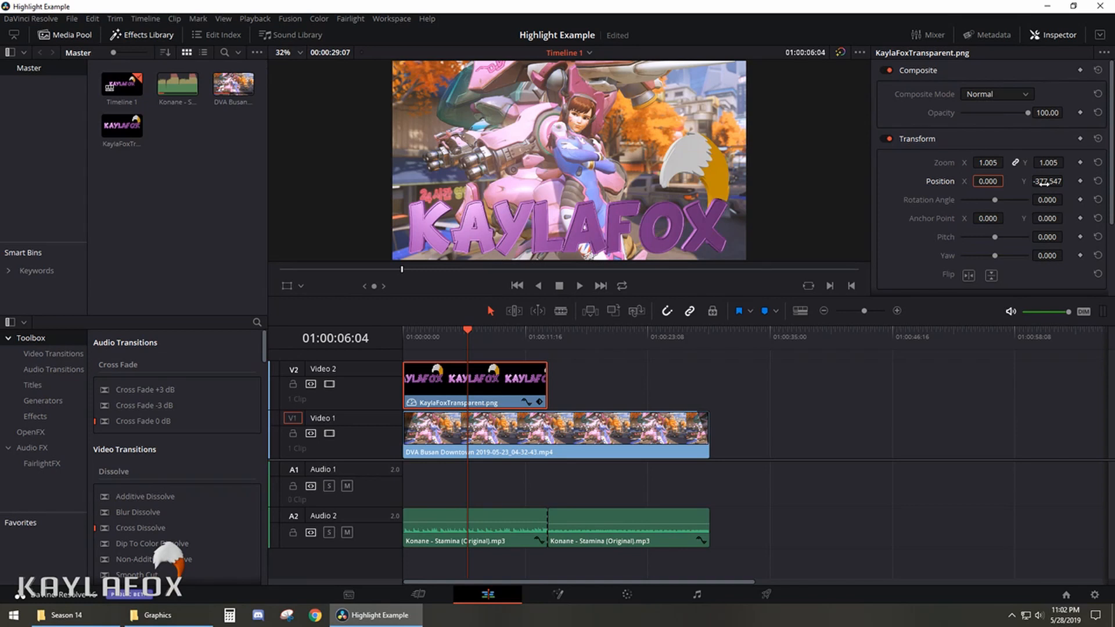
left_click_drag(1044, 184, 1066, 182)
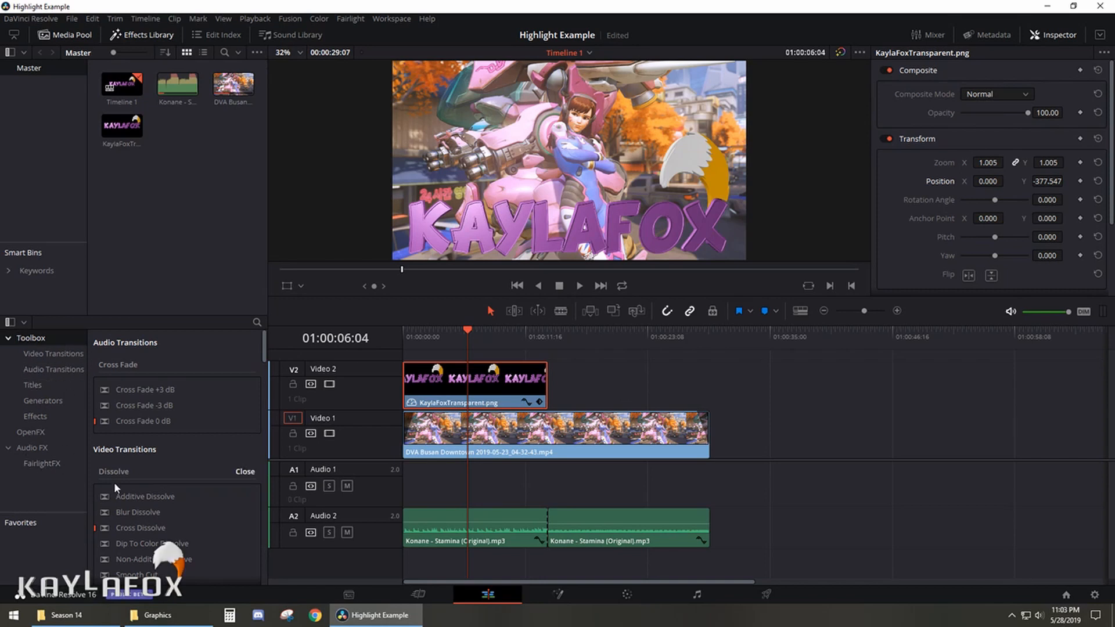
- Add a Text title from the Titles effects and place it at the start of a new Video 3 track above the logo image
left_click(50, 355)
left_click(54, 368)
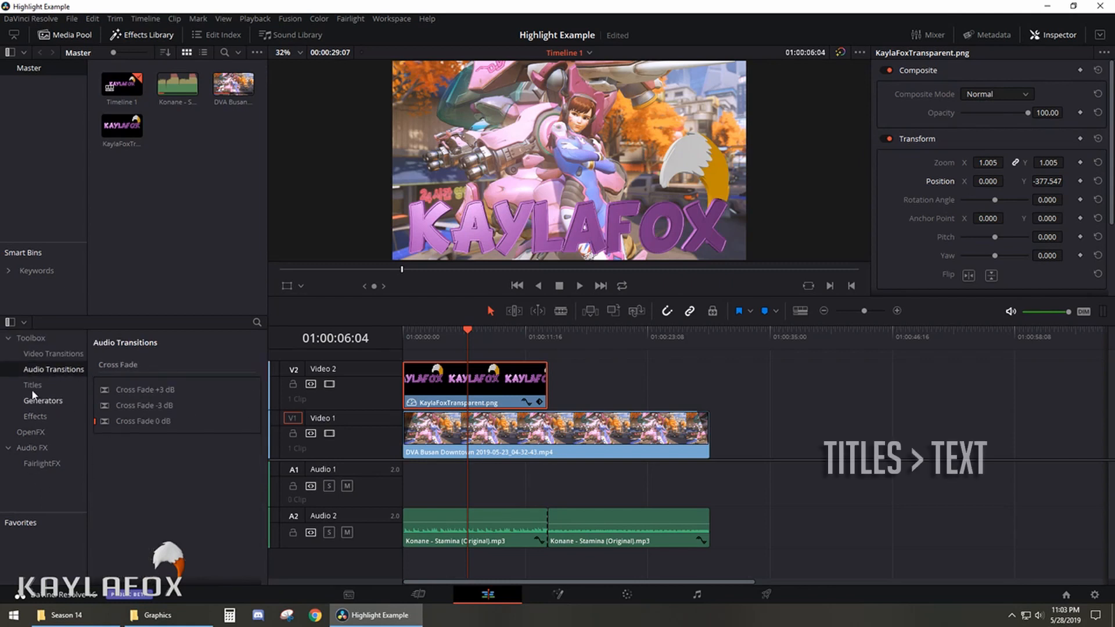
left_click(32, 385)
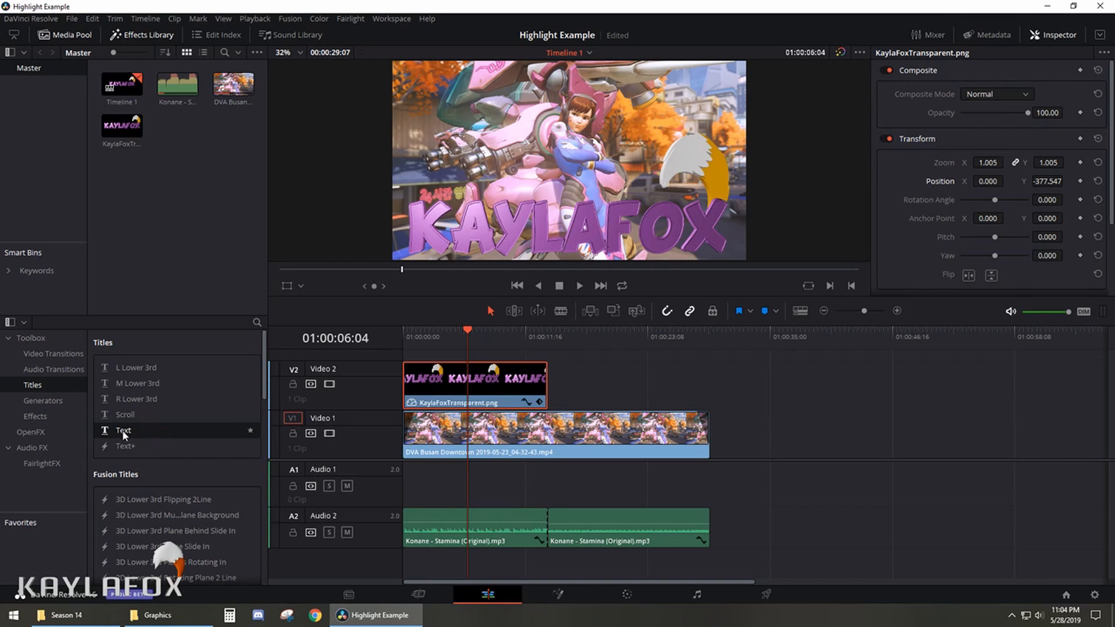
left_click_drag(122, 430, 590, 381)
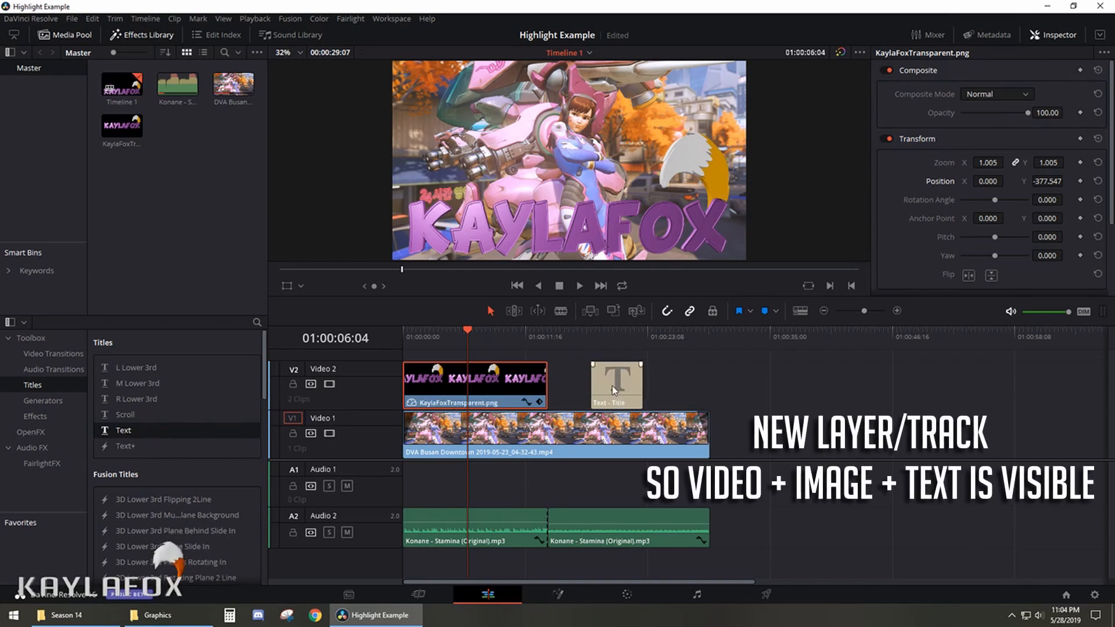
left_click_drag(607, 378, 424, 330)
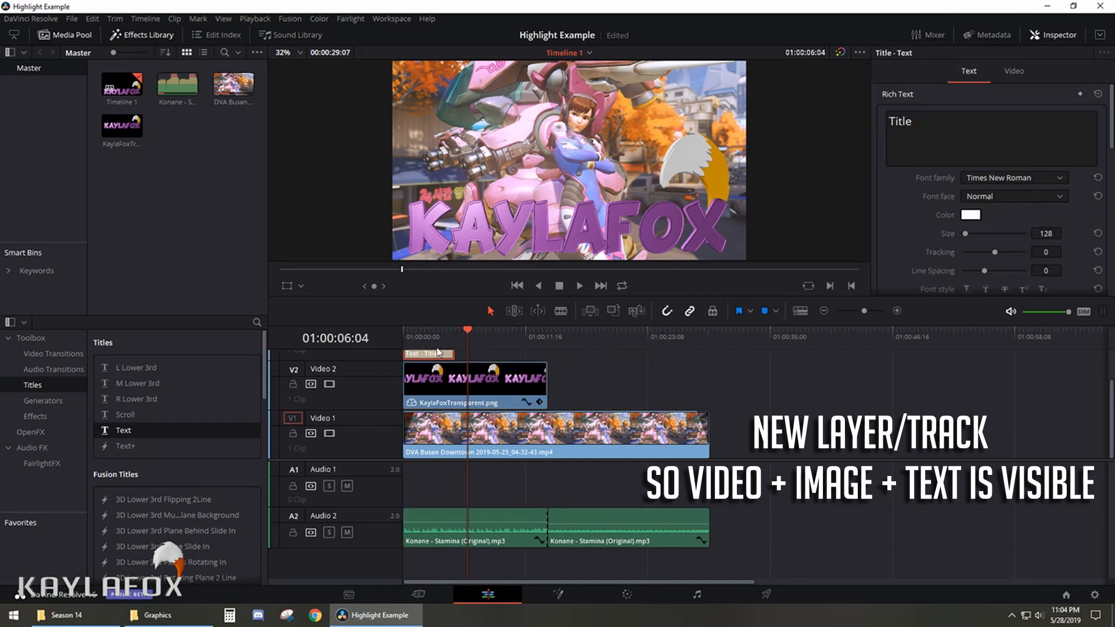
scroll(438, 403, "up", 3)
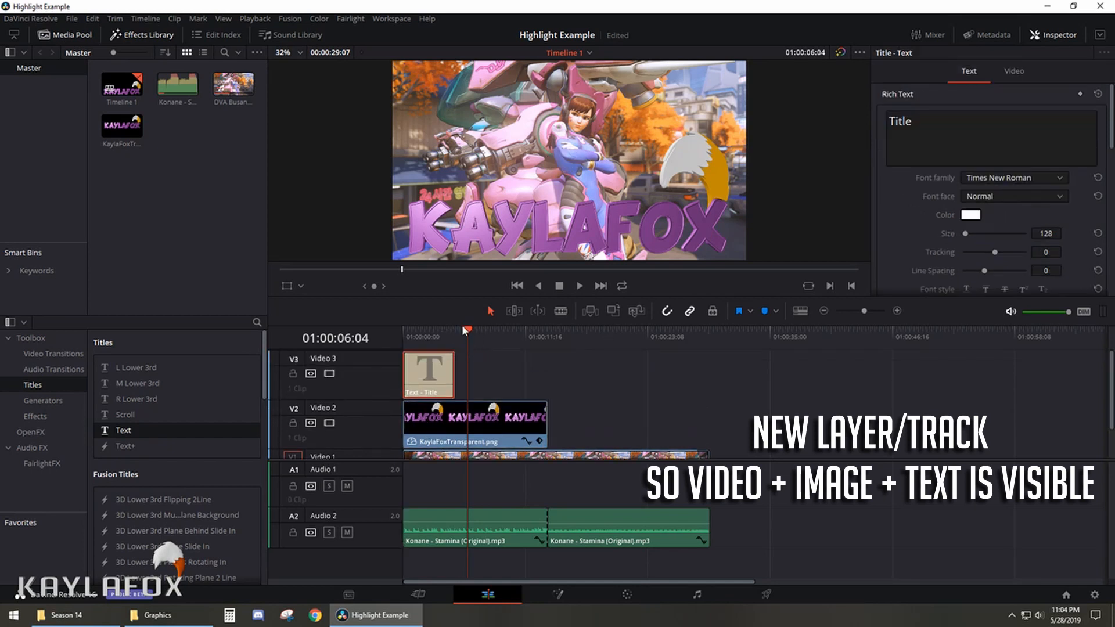
- Move the playhead over the Text title and check how the title, logo and gameplay tracks are stacked
left_click_drag(466, 331, 432, 332)
scroll(484, 421, "down", 2)
scroll(435, 381, "up", 2)
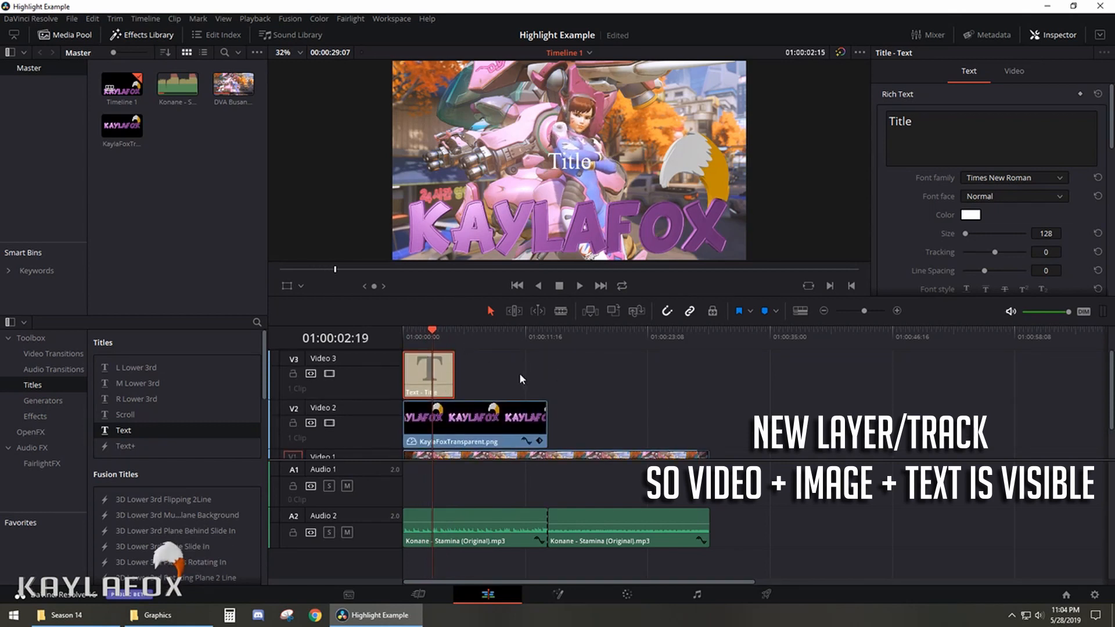
scroll(500, 385, "down", 2)
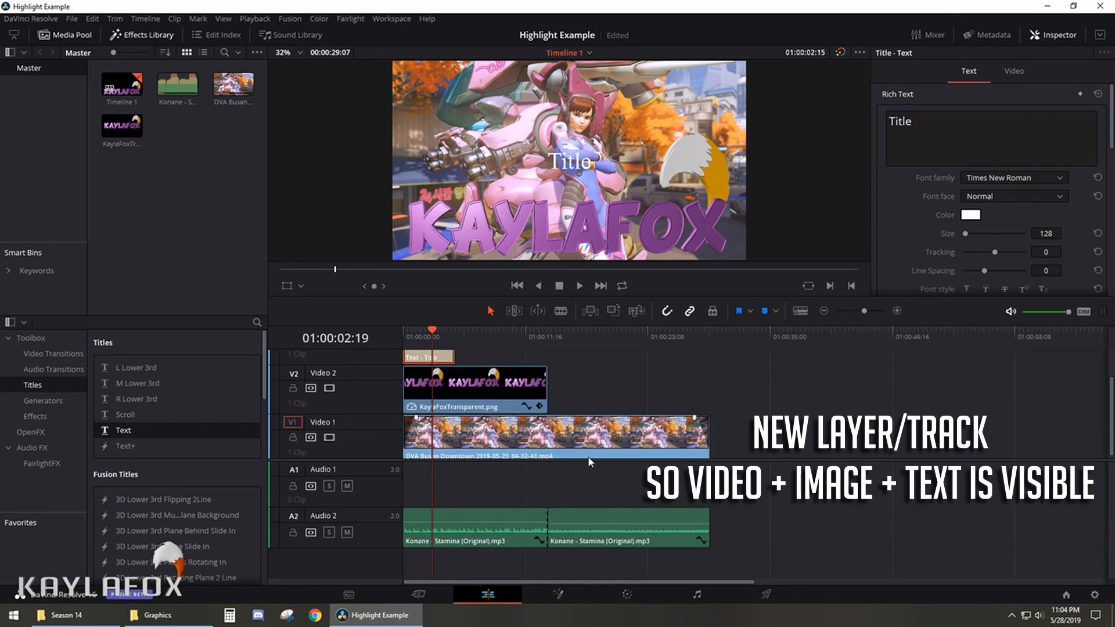
scroll(521, 431, "up", 2)
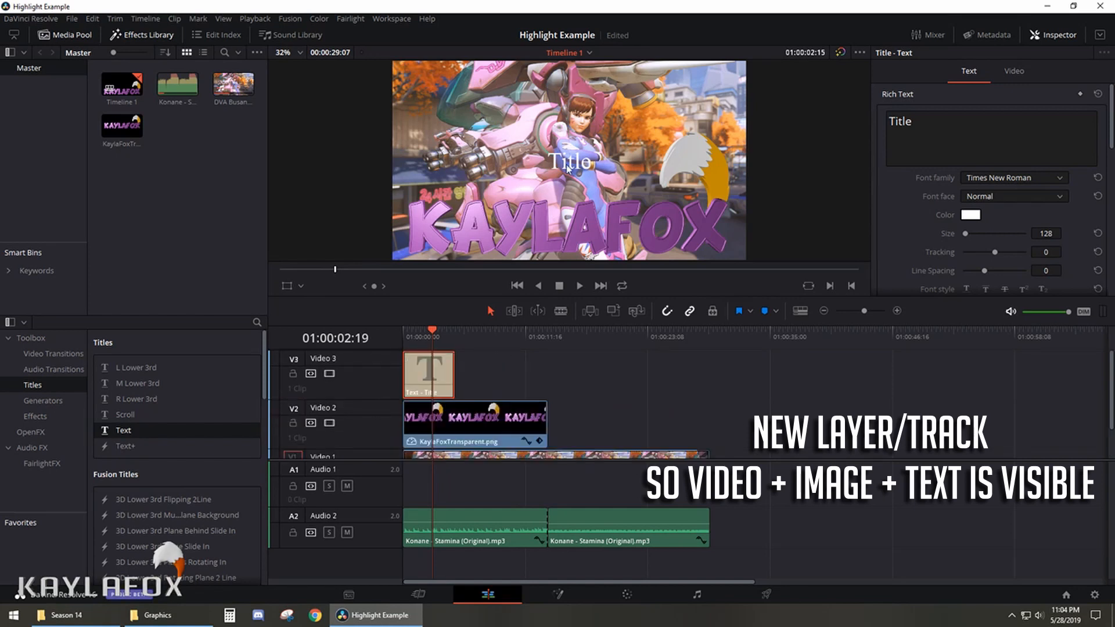
- Use Transform to move the title over the logo, and try swapping the title and KaylaFoxTransparent clips between Video 3 and Video 2
left_click(287, 286)
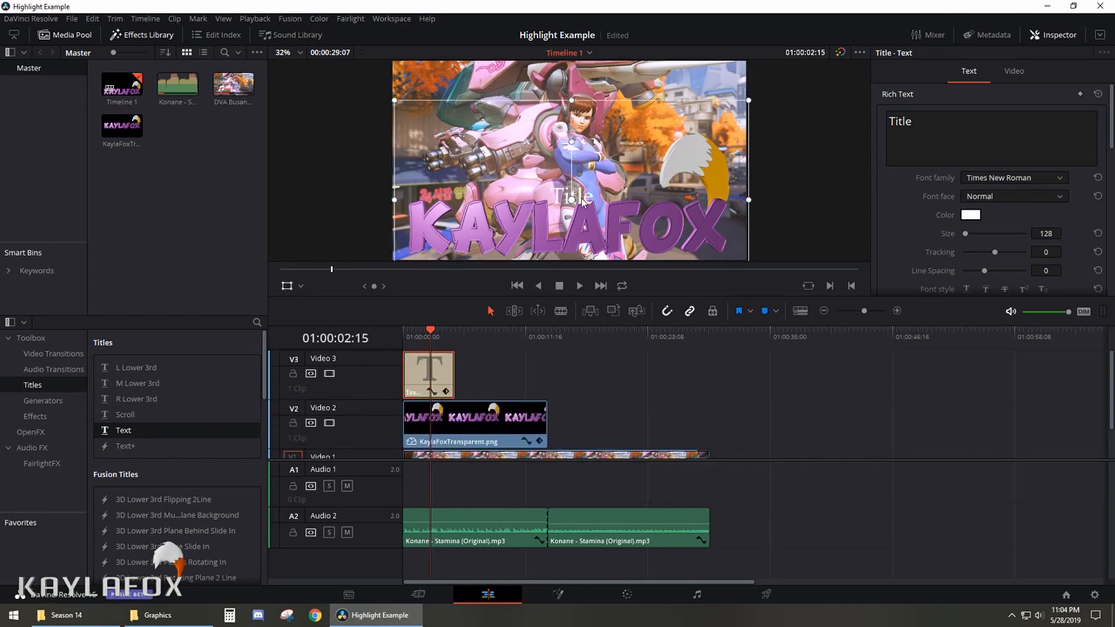
left_click_drag(581, 163, 511, 241)
left_click_drag(479, 434, 531, 383)
left_click_drag(437, 381, 440, 418)
left_click_drag(499, 378, 462, 378)
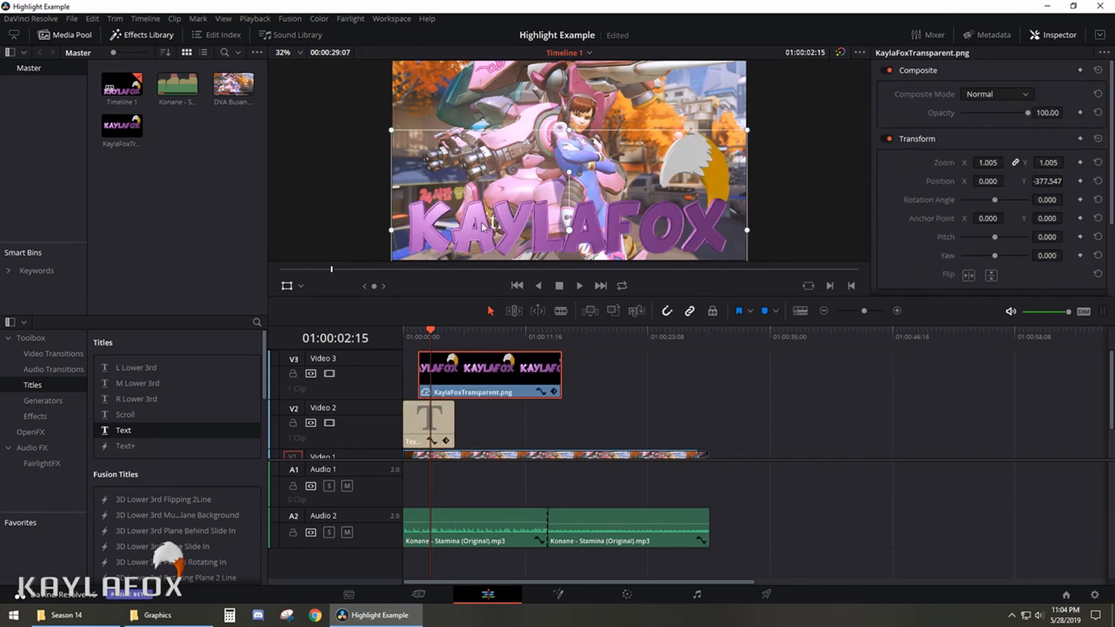
- Undo the track swap, then return the title to the centre of the frame and turn Transform off
key("ctrl+z")
key("ctrl+z")
key("ctrl+z")
left_click_drag(530, 423, 473, 426)
left_click(425, 368)
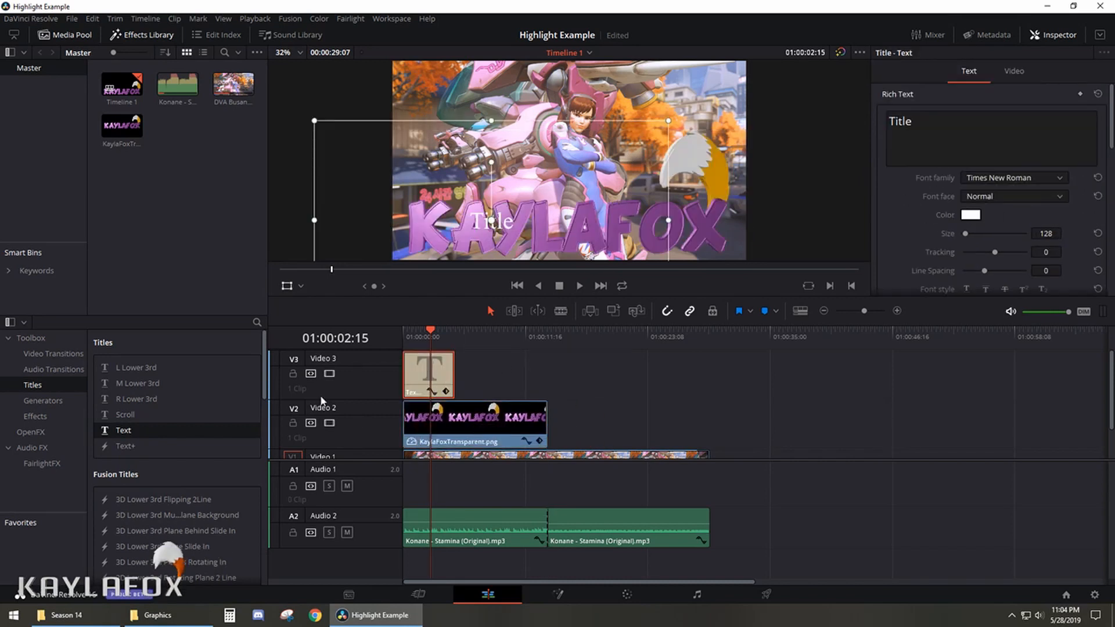
left_click_drag(546, 180, 624, 121)
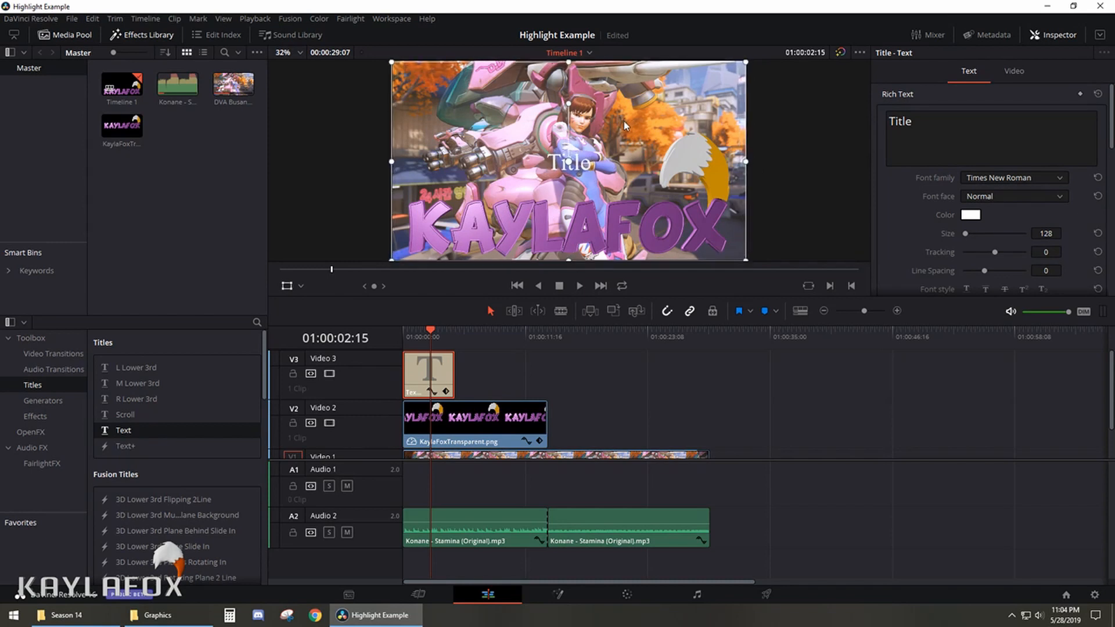
left_click(286, 287)
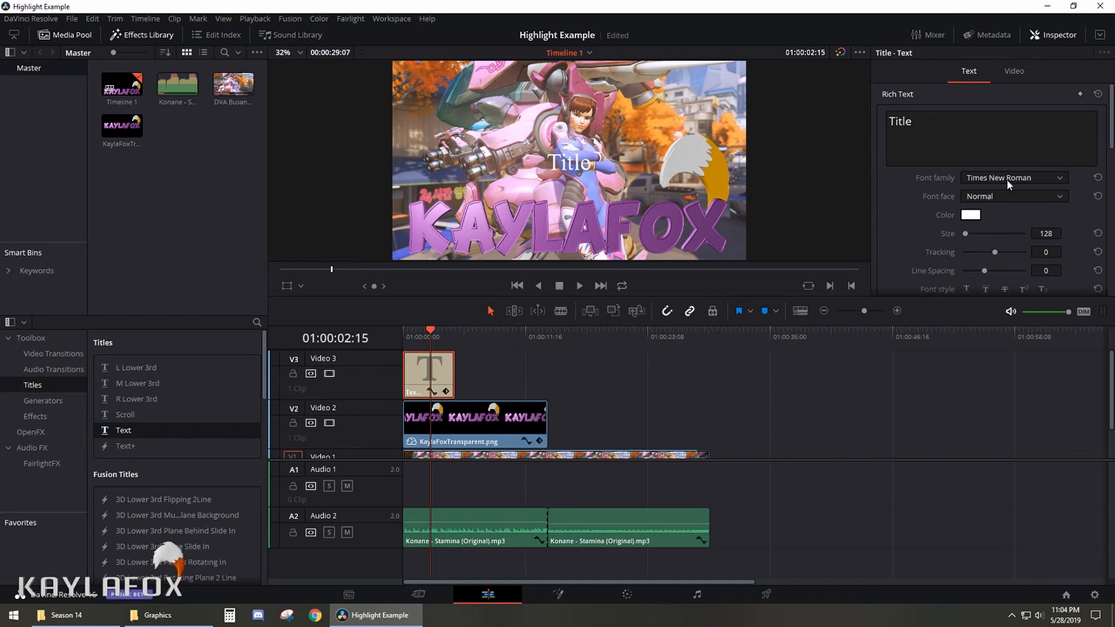
- Change the Text title's font family to BigNoodleTitling
left_click_drag(931, 124, 871, 125)
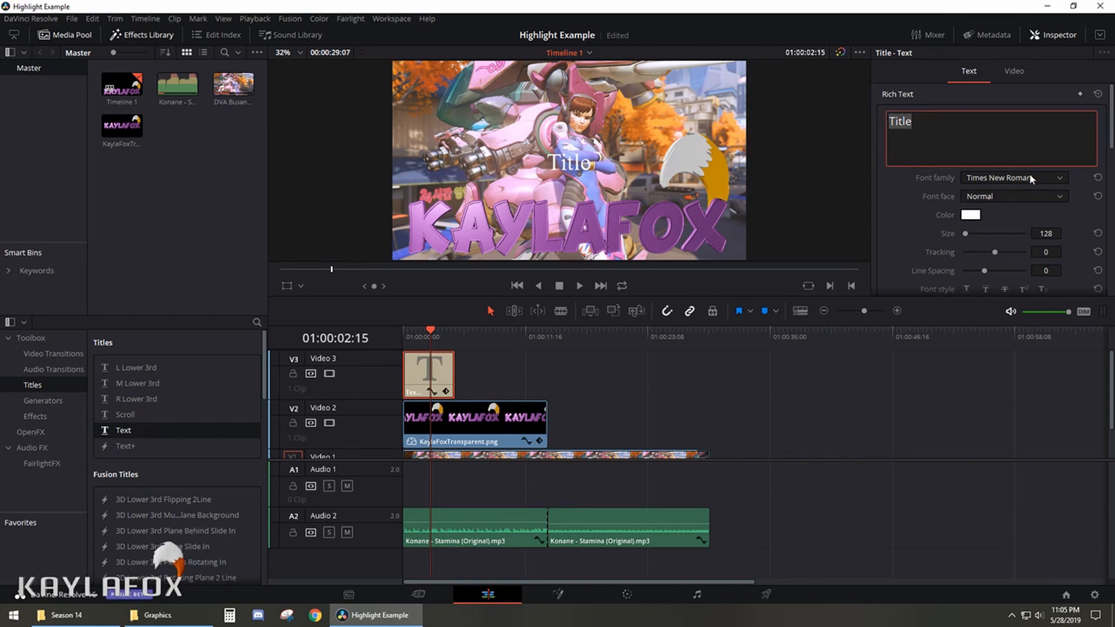
left_click(988, 134)
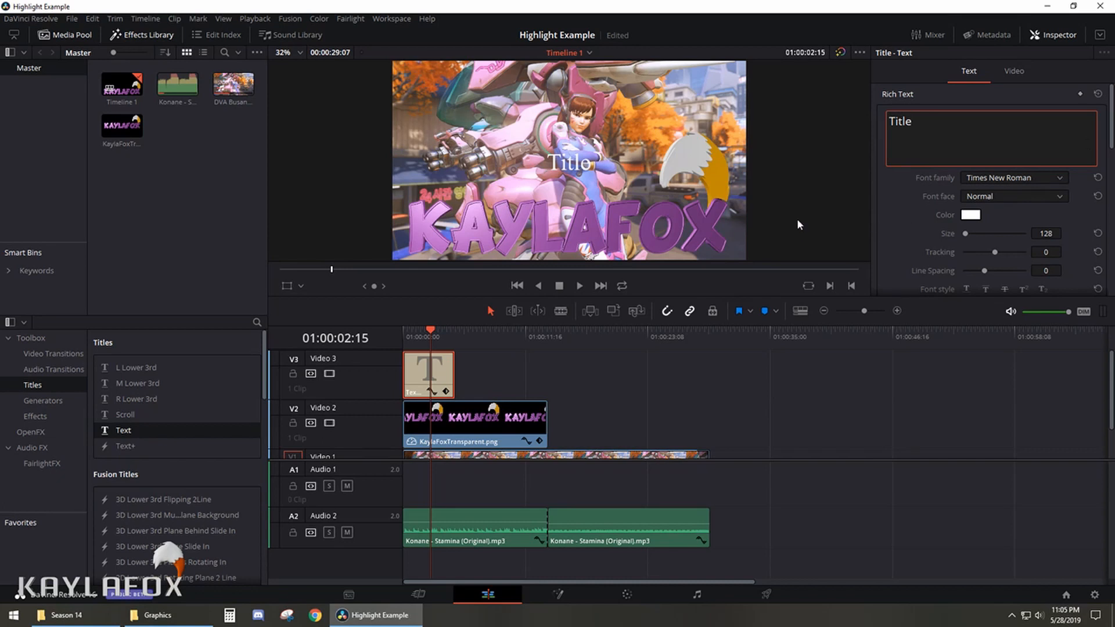
left_click(986, 177)
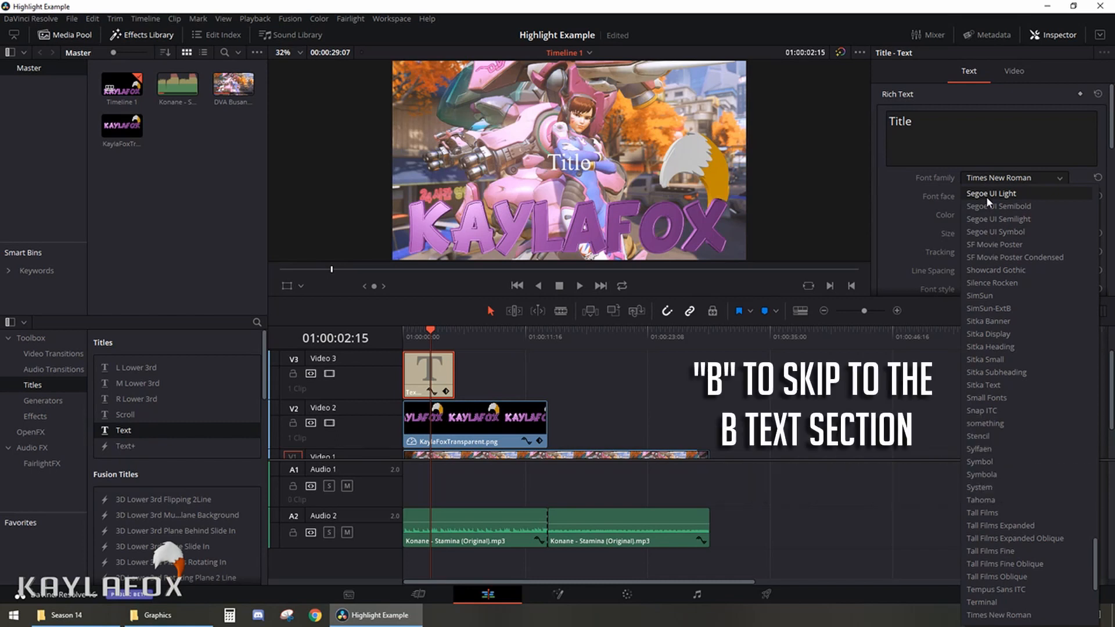
key("b")
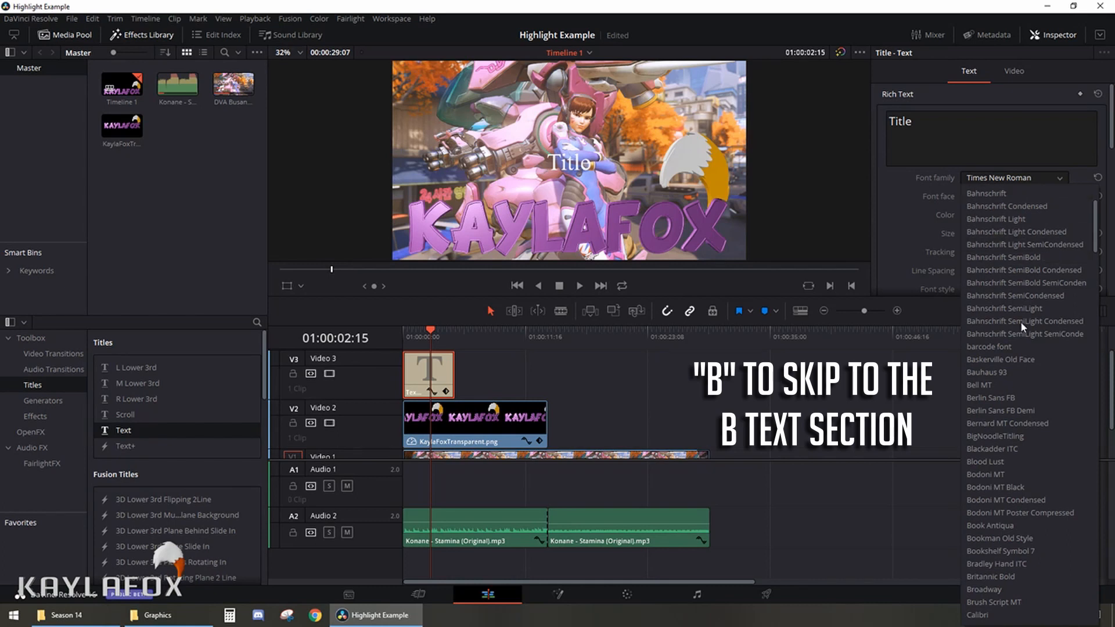
left_click(1015, 436)
- Replace the title text with "Season 14 Highlights" and a second line reading "2019 Jan 1 - Feb 28"
key("ctrl+a")
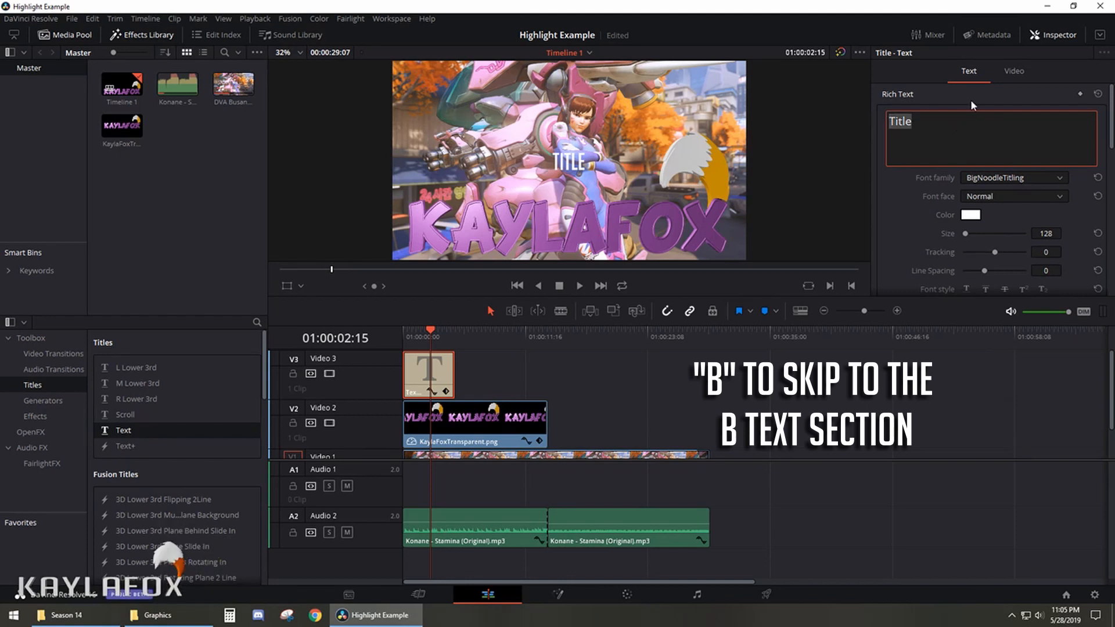
type("Season 14")
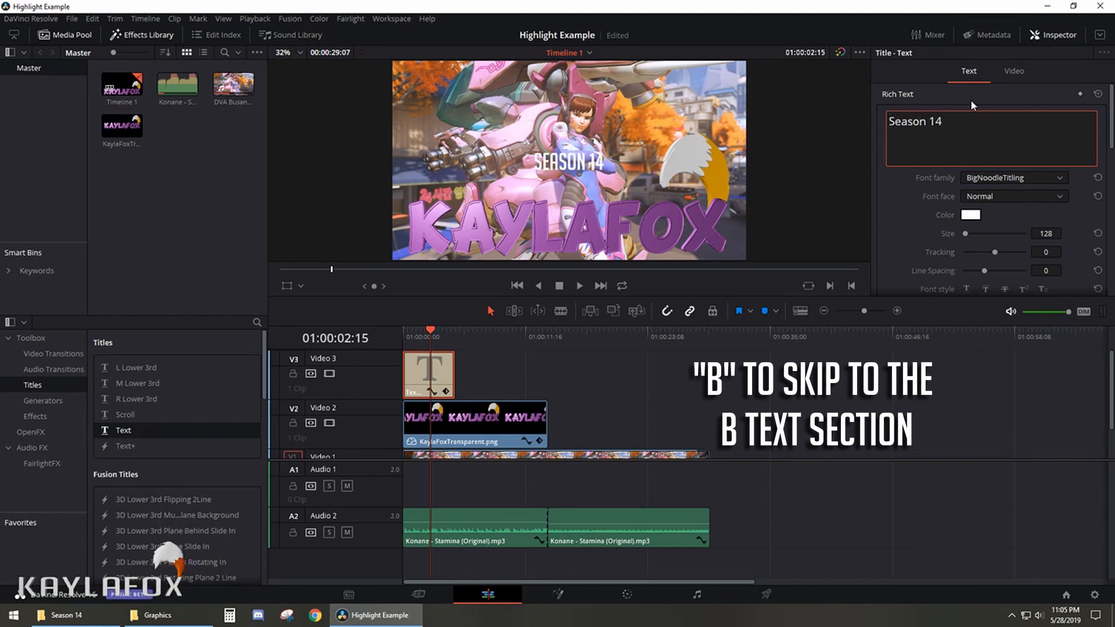
type(" Highlights")
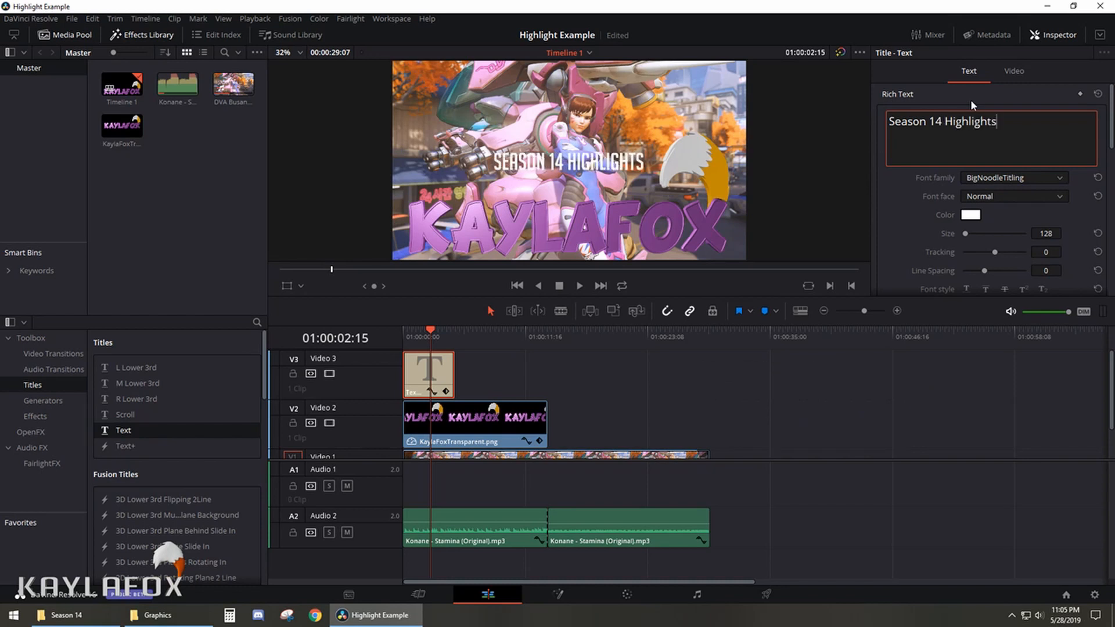
key("Return")
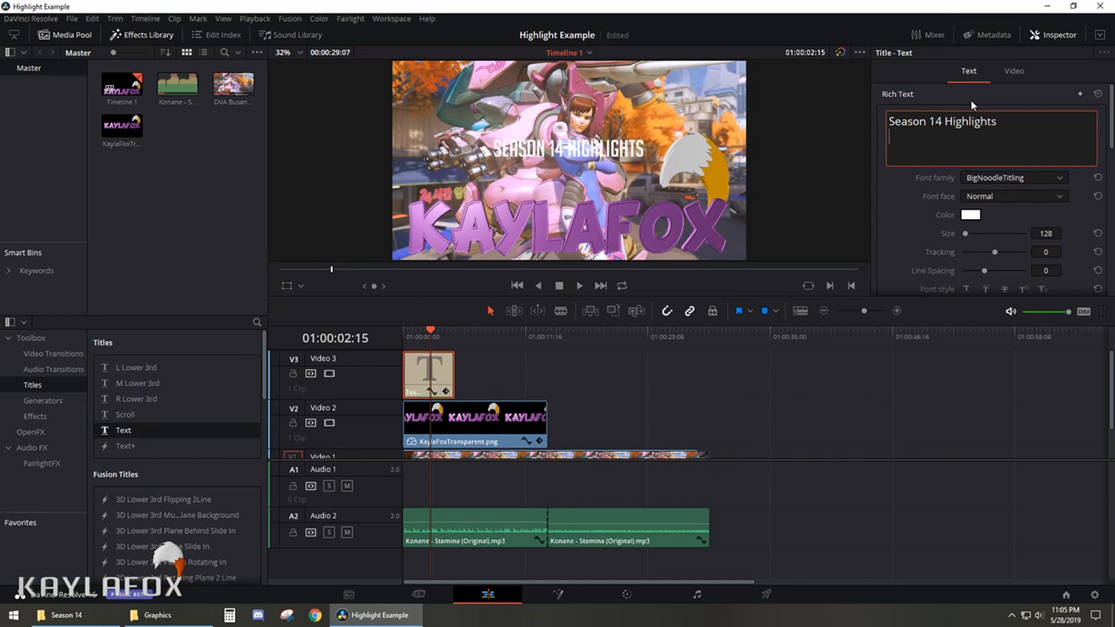
type("2019 Jan 1")
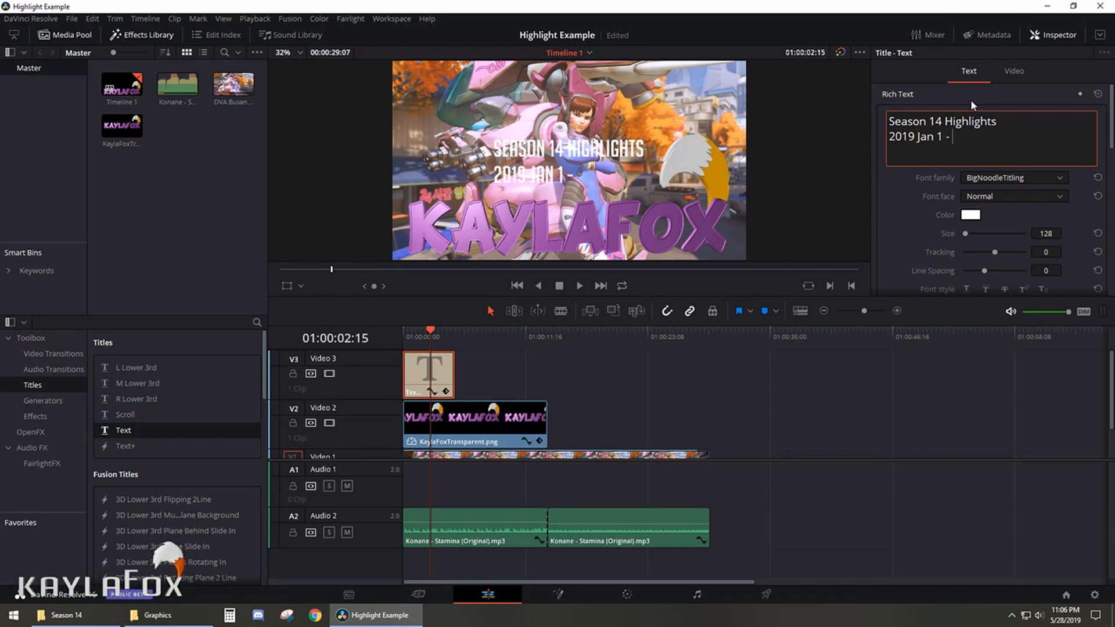
type(" - Feb 28")
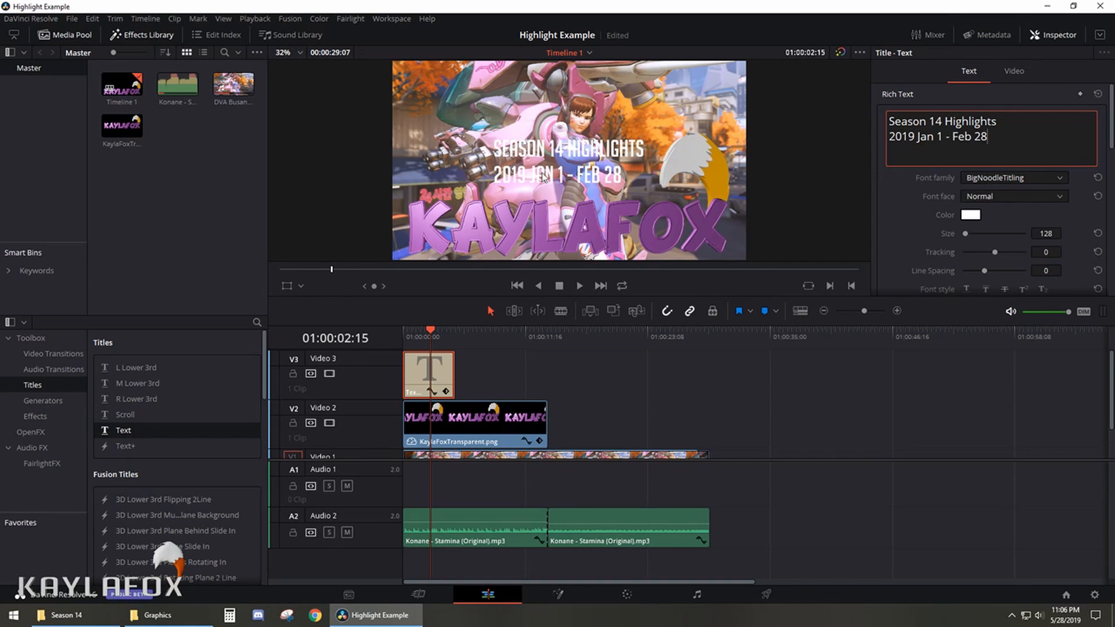
- Try centre and right alignment on the two-line title, and set it back to left alignment
scroll(869, 202, "down", 1)
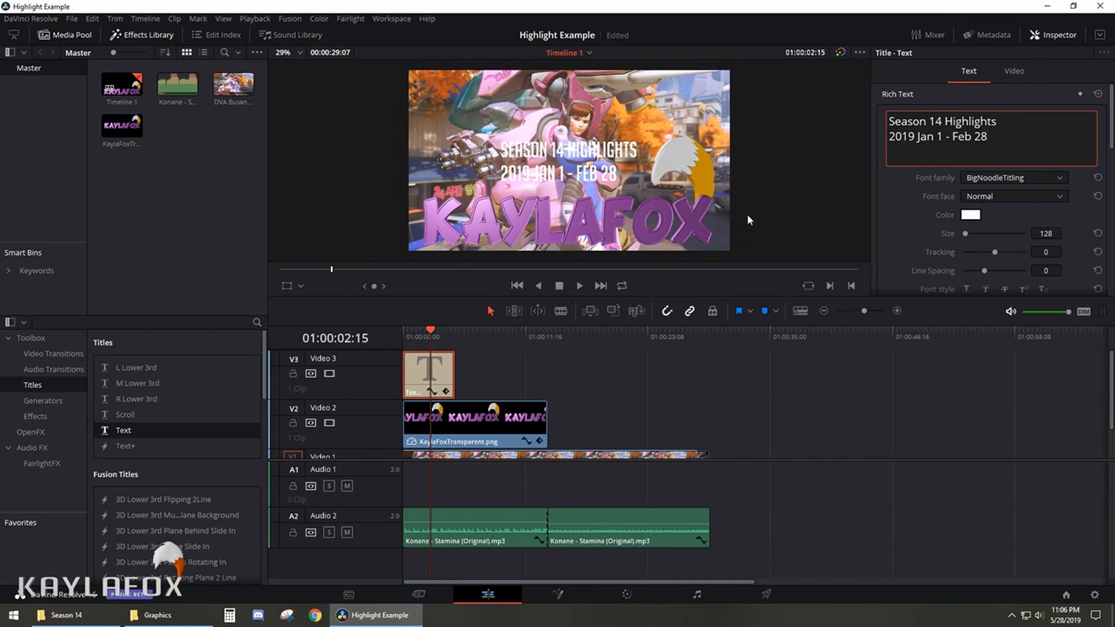
scroll(794, 173, "down", 1)
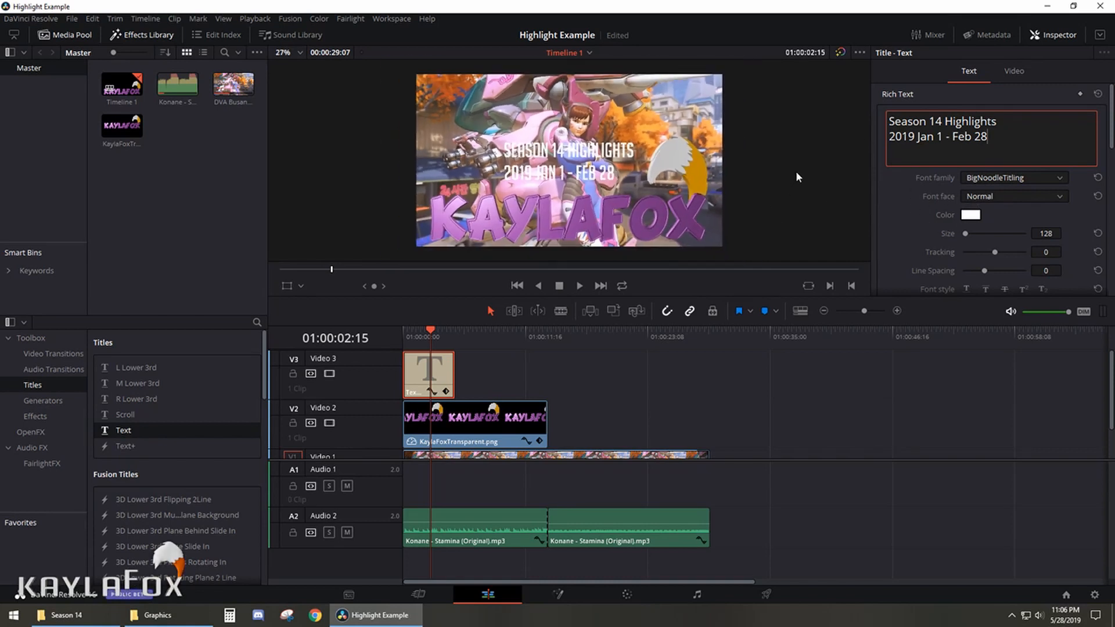
scroll(799, 170, "up", 4)
scroll(801, 168, "down", 2)
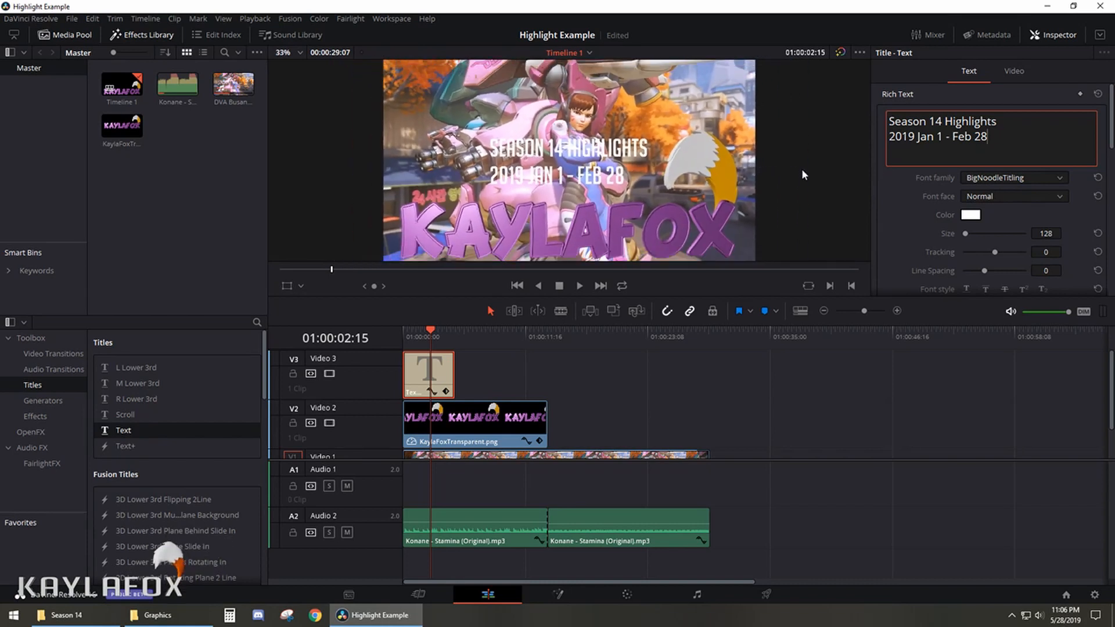
scroll(804, 175, "down", 1)
scroll(801, 168, "up", 1)
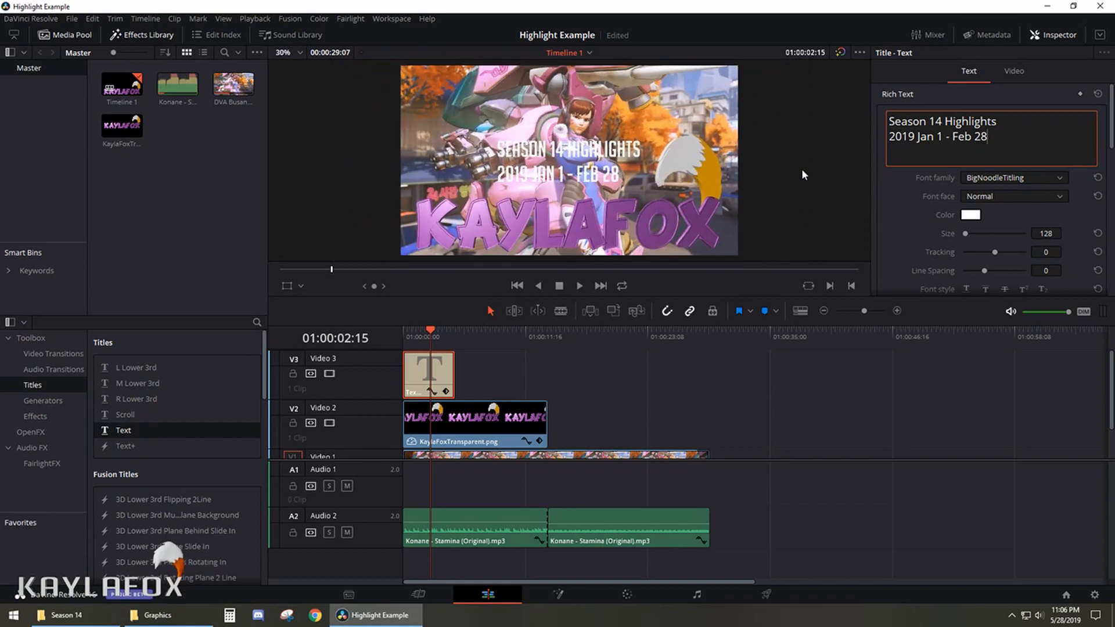
scroll(942, 201, "down", 1)
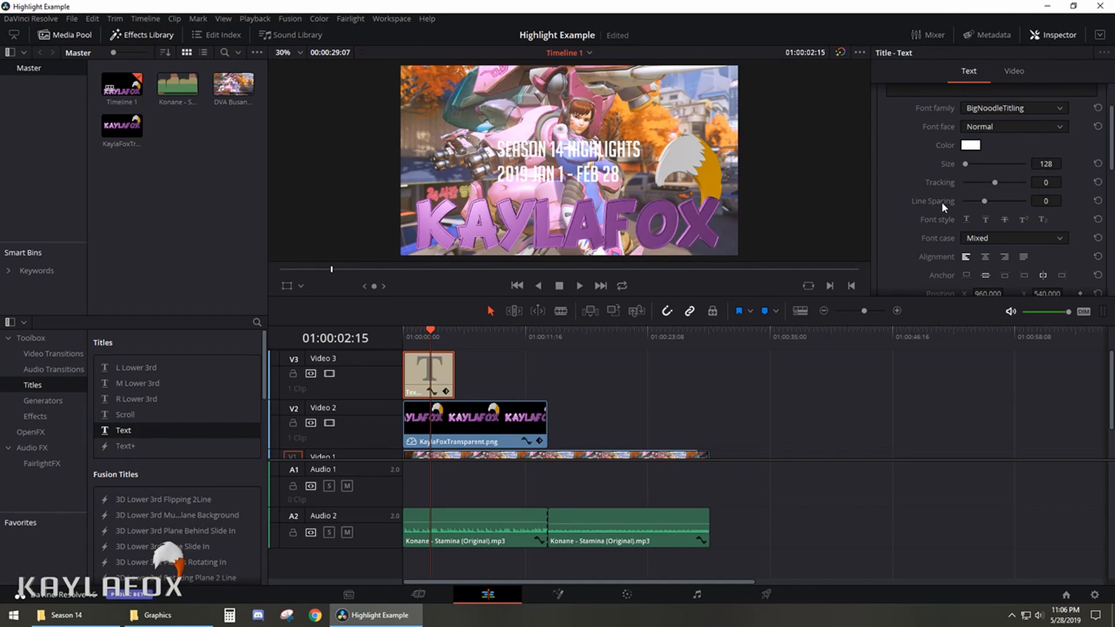
left_click(985, 258)
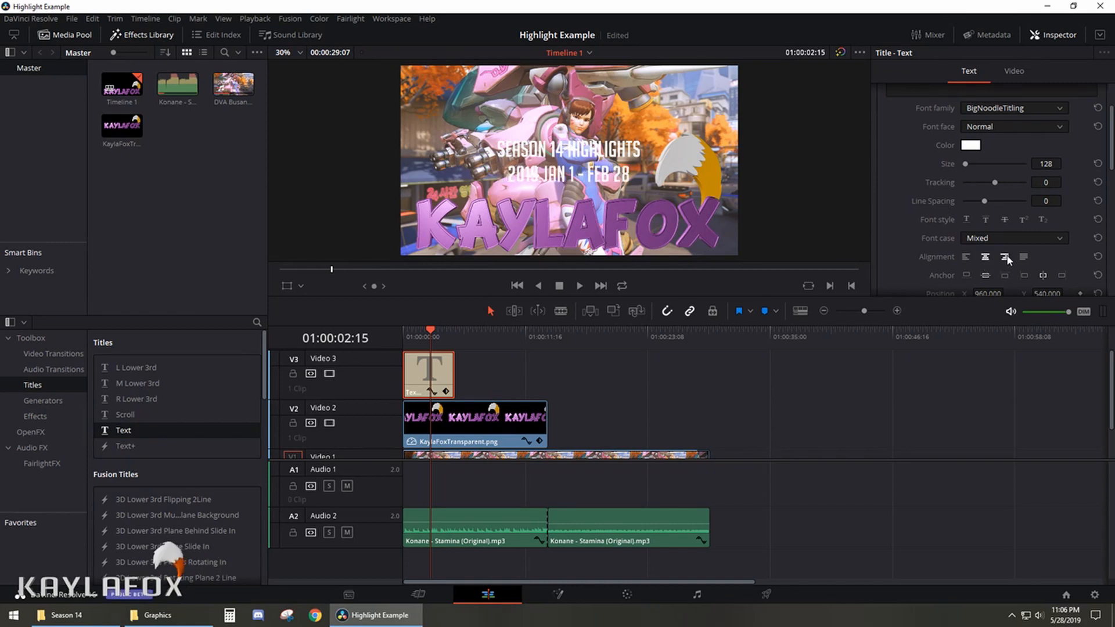
left_click(1006, 257)
left_click(967, 258)
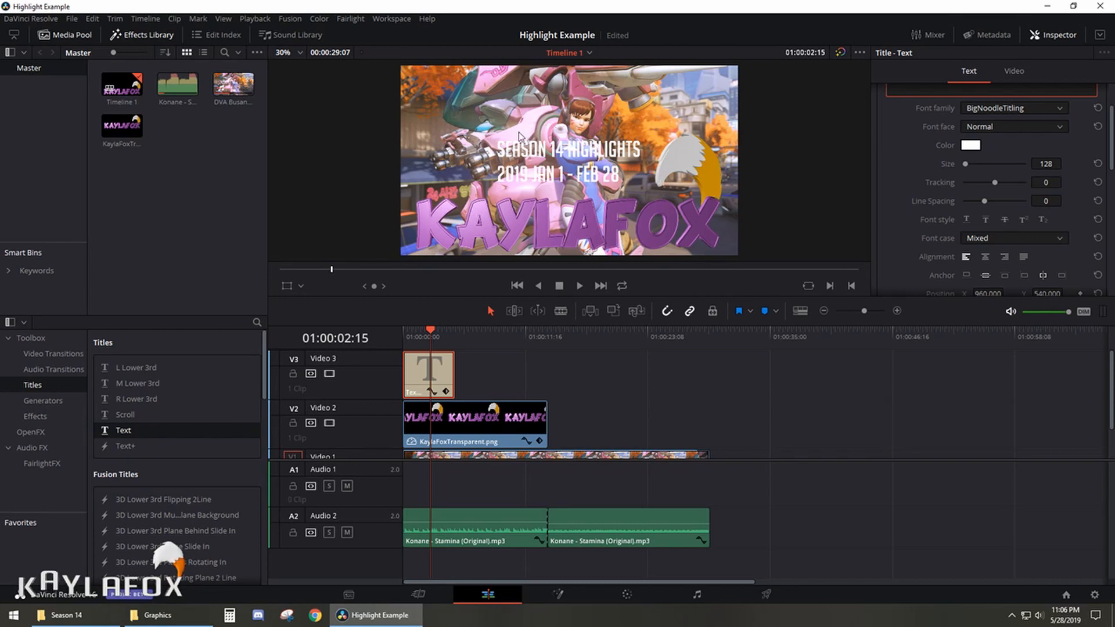
- Try moving the title text around the frame in the preview, and toggle timeline snapping off and on again
scroll(977, 200, "up", 2)
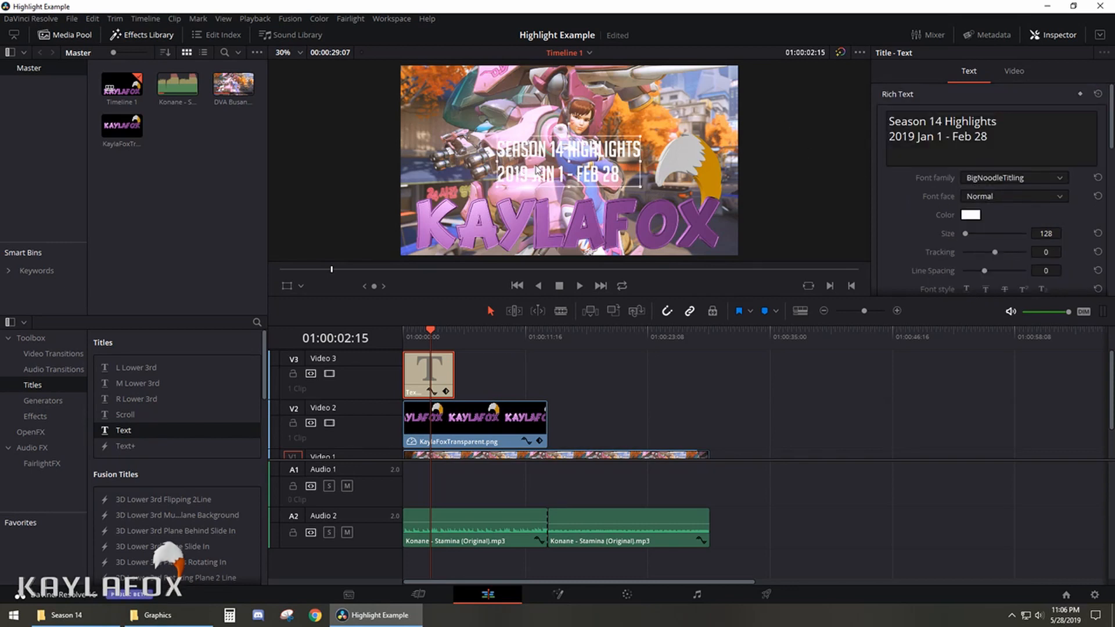
left_click(522, 151)
left_click_drag(495, 150, 584, 161)
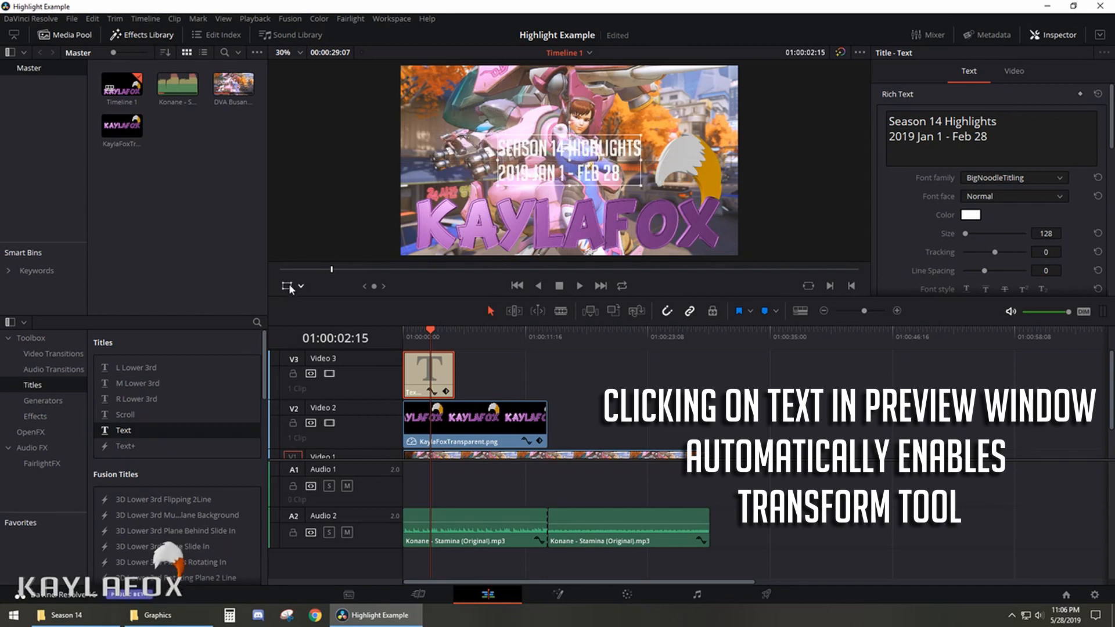
left_click_drag(600, 172, 555, 216)
left_click(666, 312)
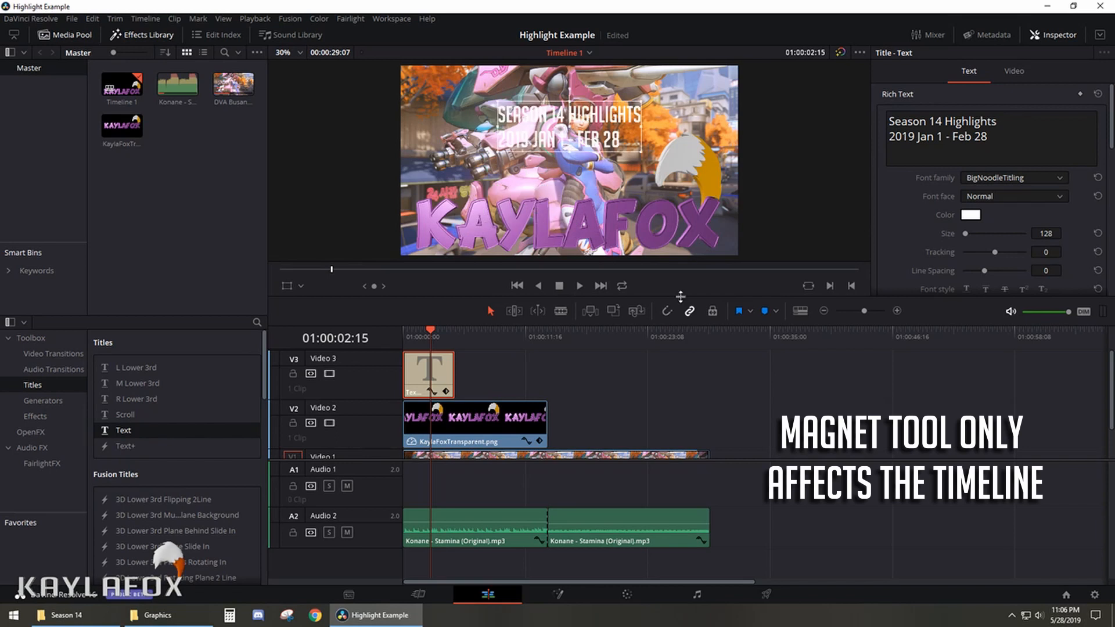
left_click(666, 314)
- Reposition the title text in the upper-left area of the video frame, at about Position X 477, Y 791
left_click_drag(599, 131, 511, 103)
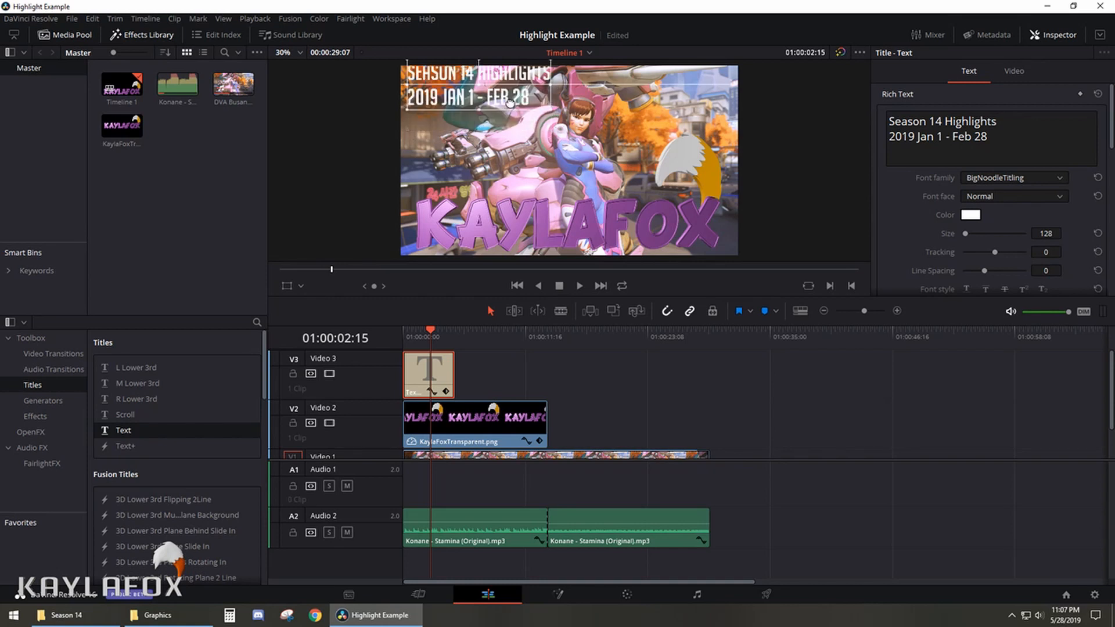
scroll(918, 200, "down", 4)
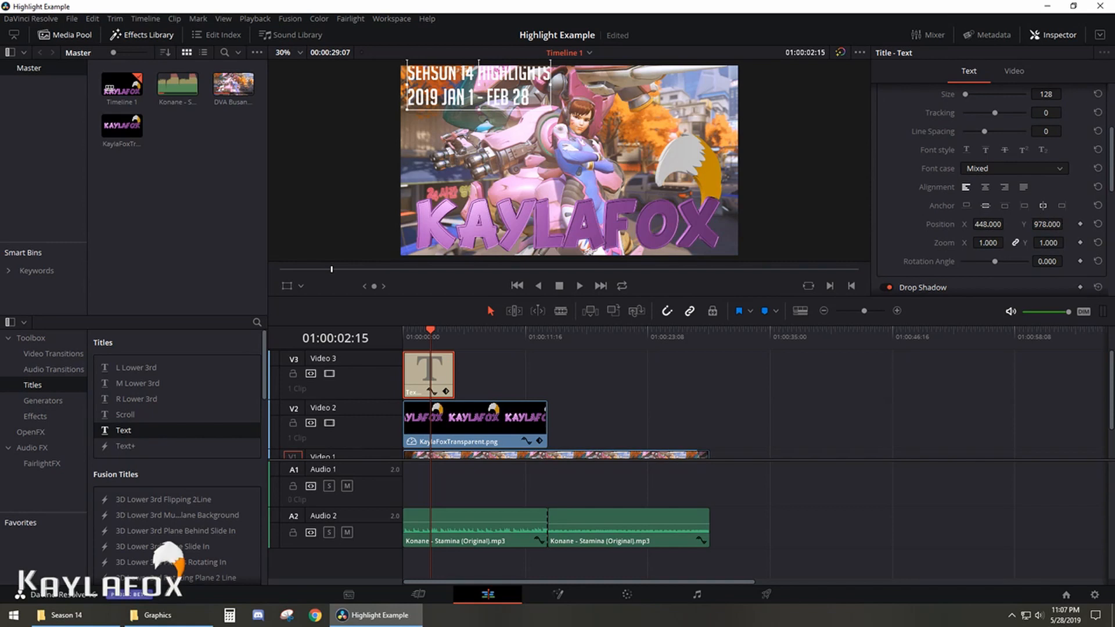
left_click_drag(1062, 223, 1002, 223)
left_click_drag(485, 93, 491, 116)
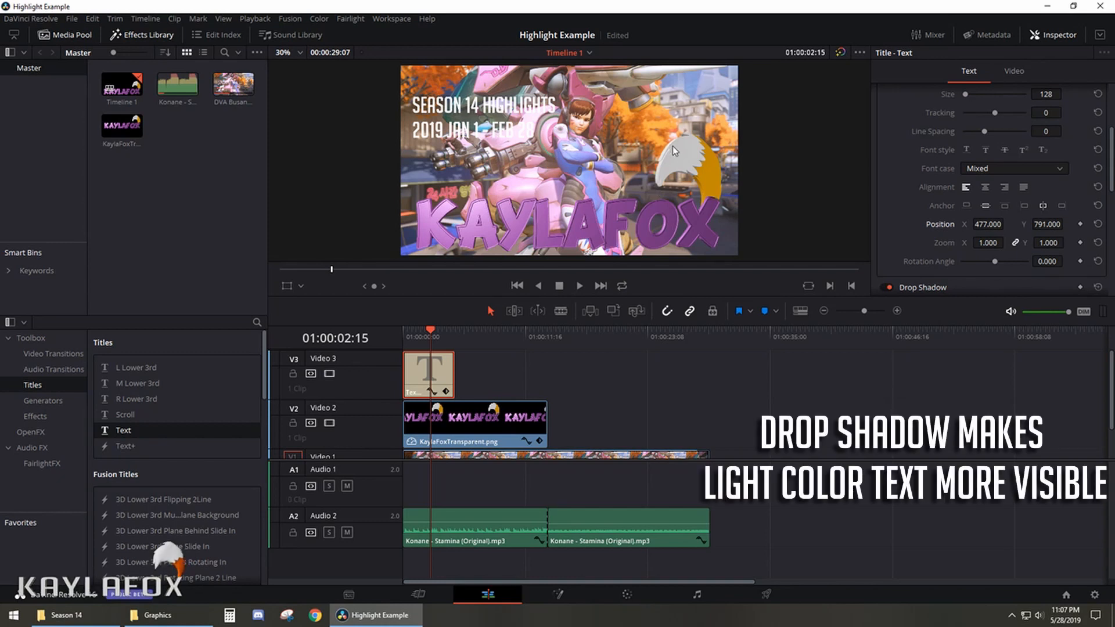
- Set the title's Drop Shadow offset to X -8 and Y -8
scroll(919, 180, "up", 4)
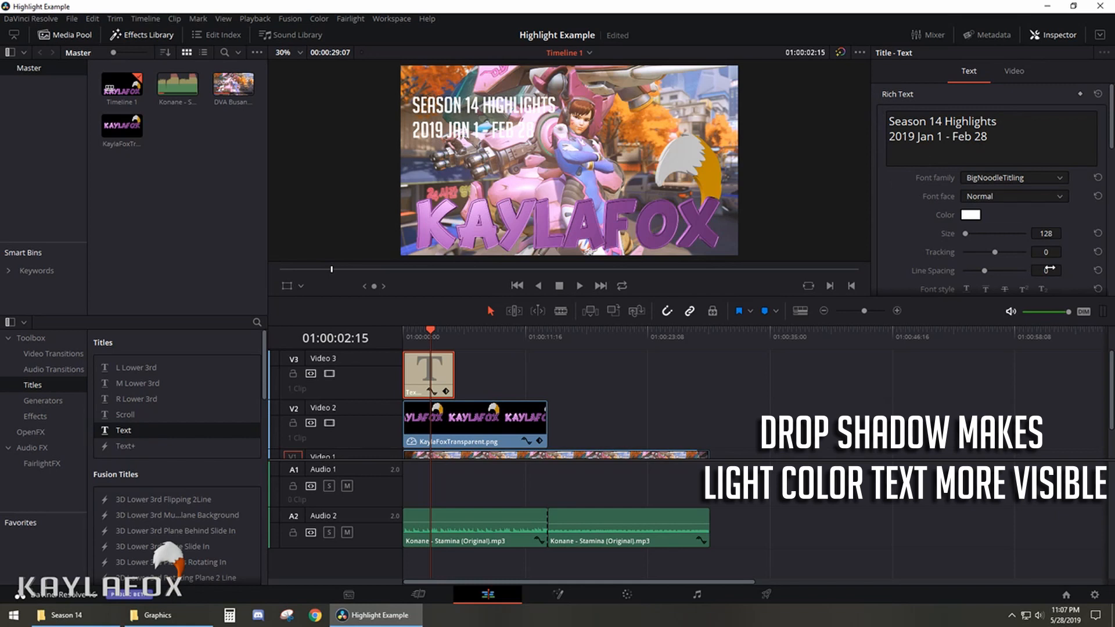
scroll(936, 151, "down", 8)
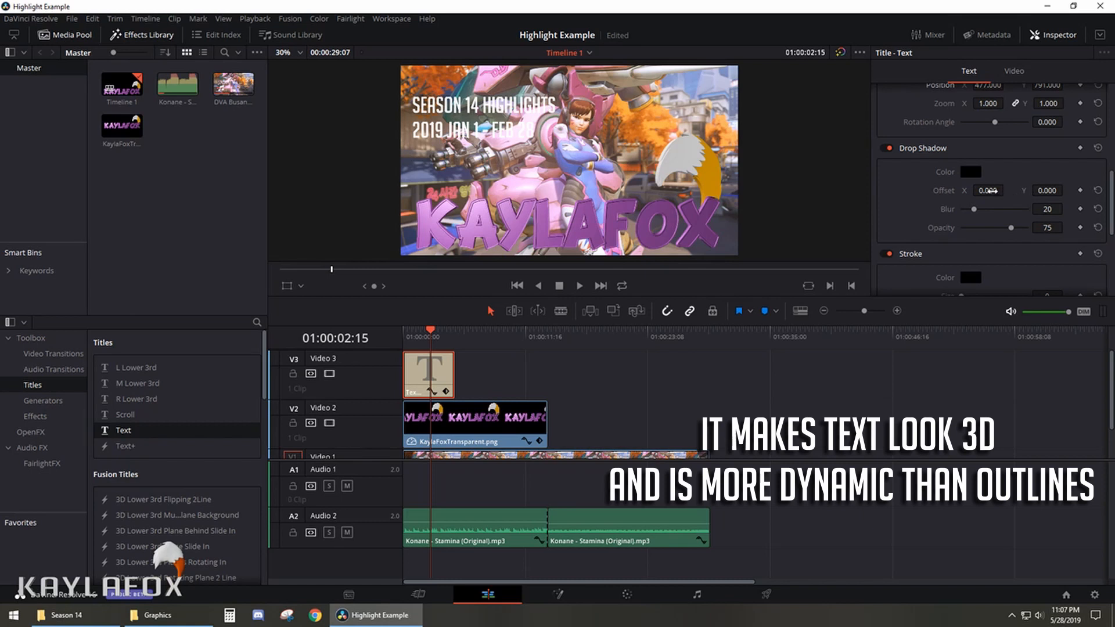
left_click_drag(989, 190, 1008, 190)
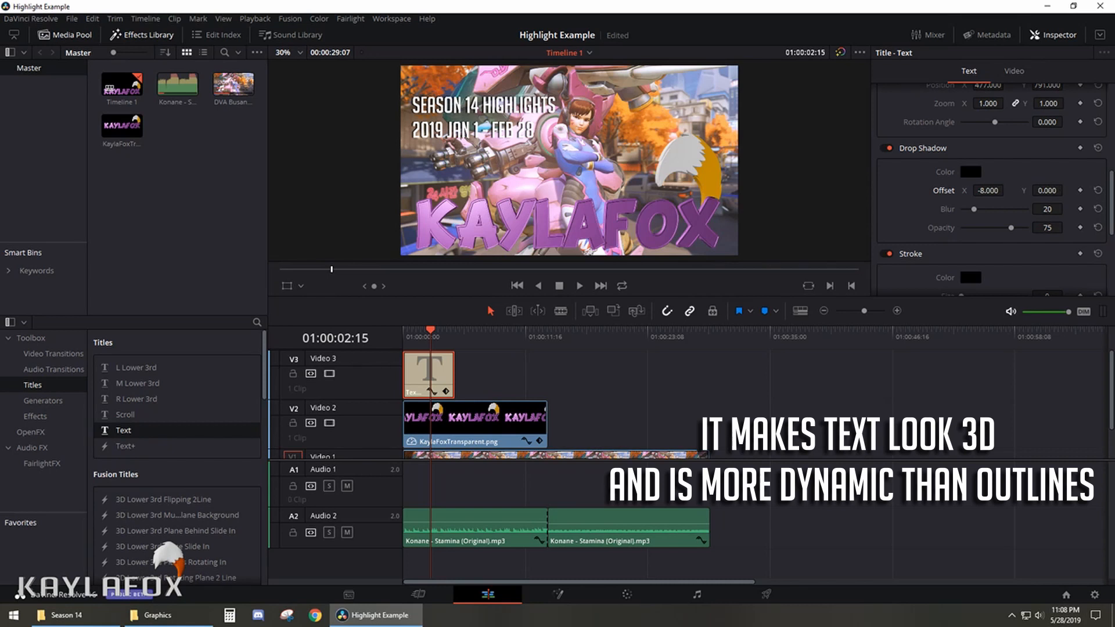
left_click_drag(1047, 191, 1066, 190)
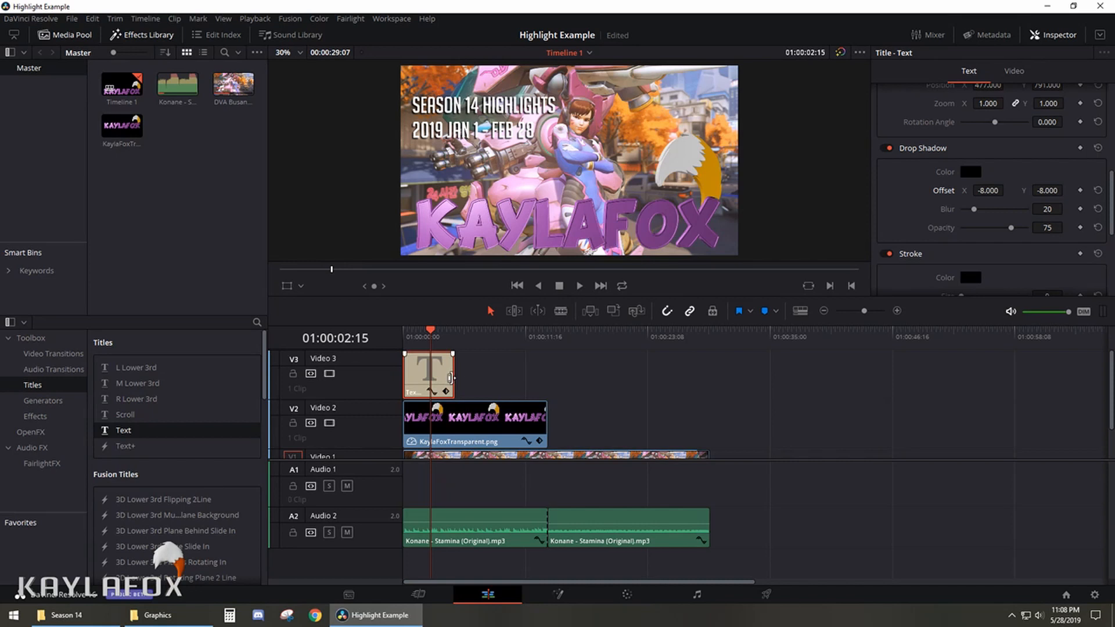
- Extend the title clip on Video 3 to the logo clip's end, and save the project after playing the opening back
left_click_drag(456, 377, 548, 378)
key("Home")
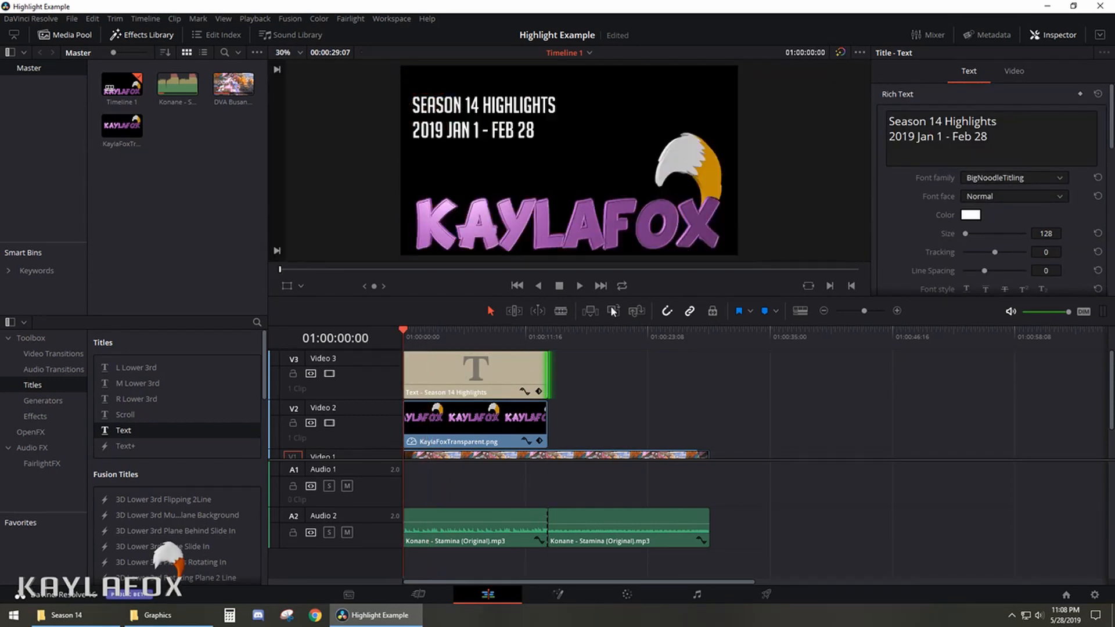
left_click(580, 284)
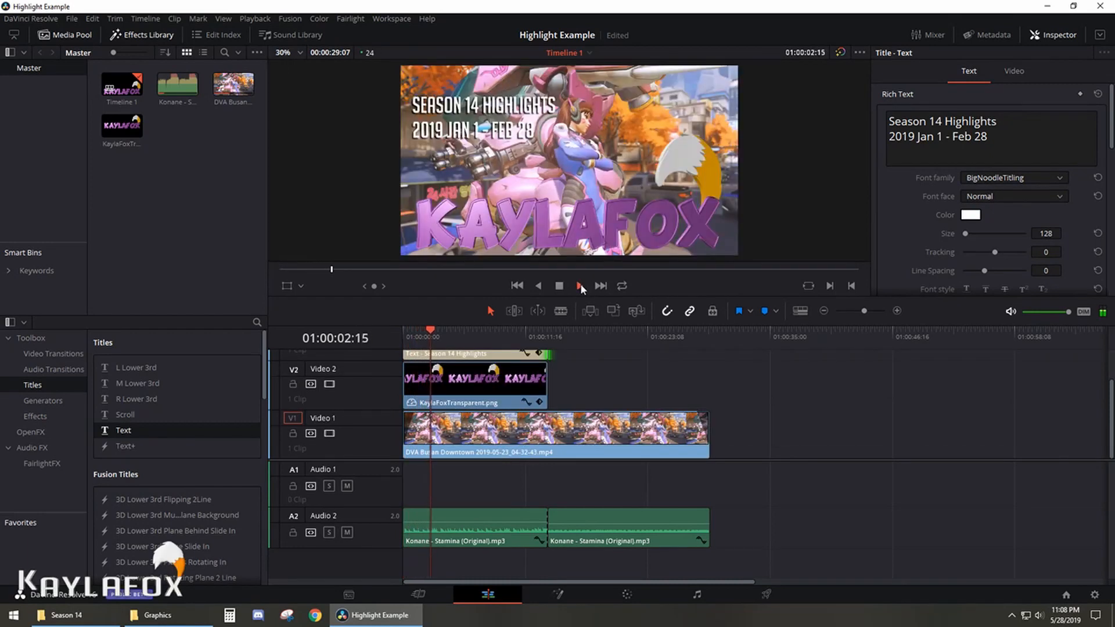
left_click(660, 347)
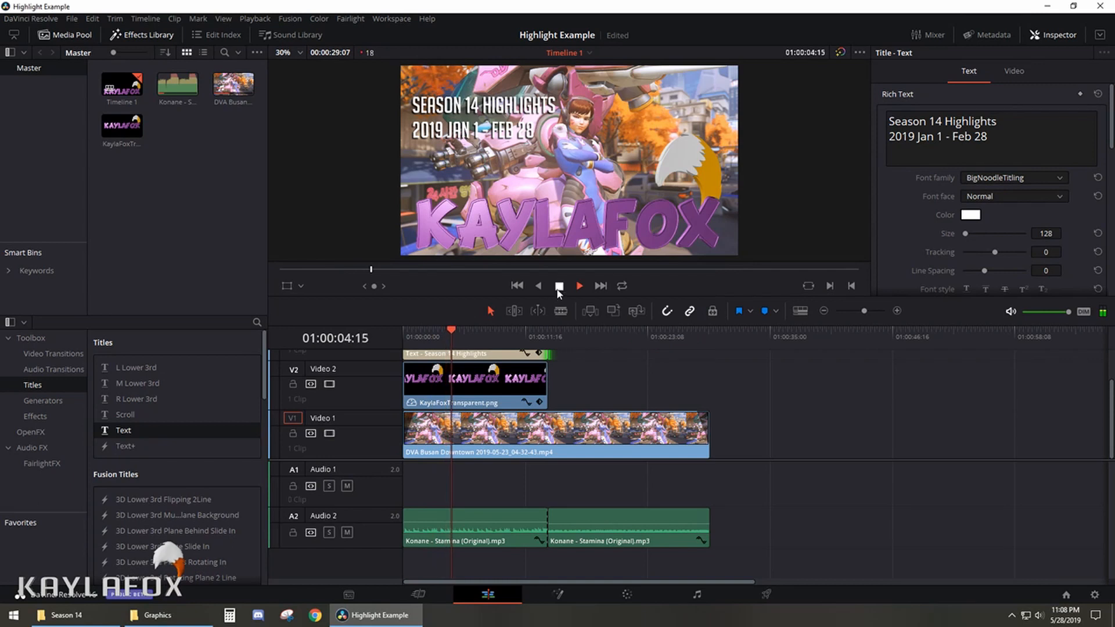
left_click(558, 286)
key("ctrl+s")
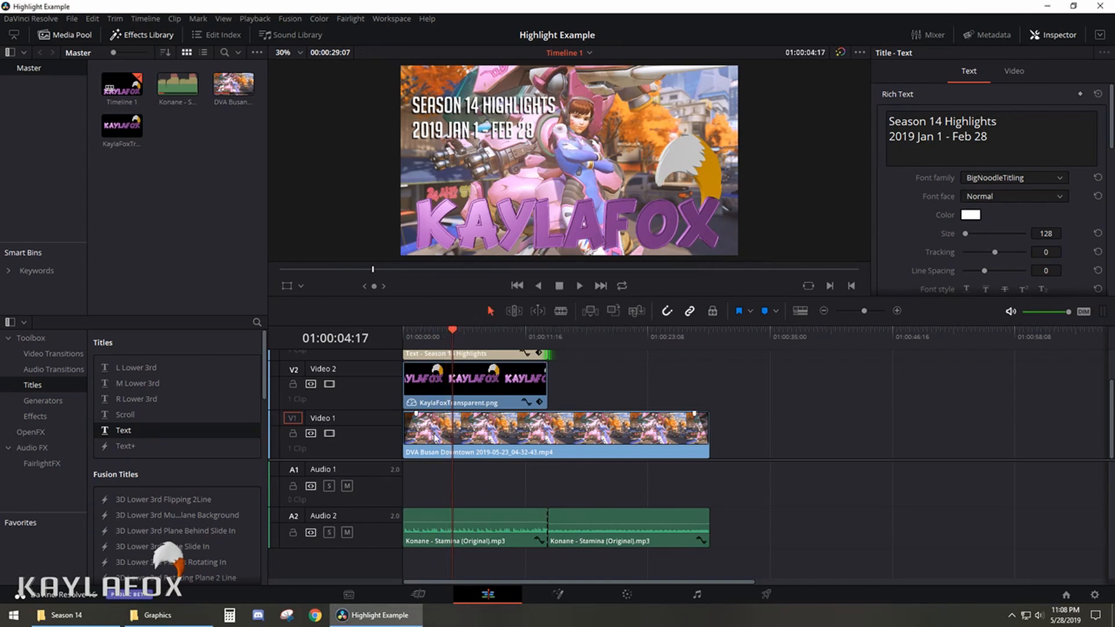
- Add a fade-in to the logo clip and fades at both ends of the title clip, and play the opening from the start
scroll(435, 437, "up", 2)
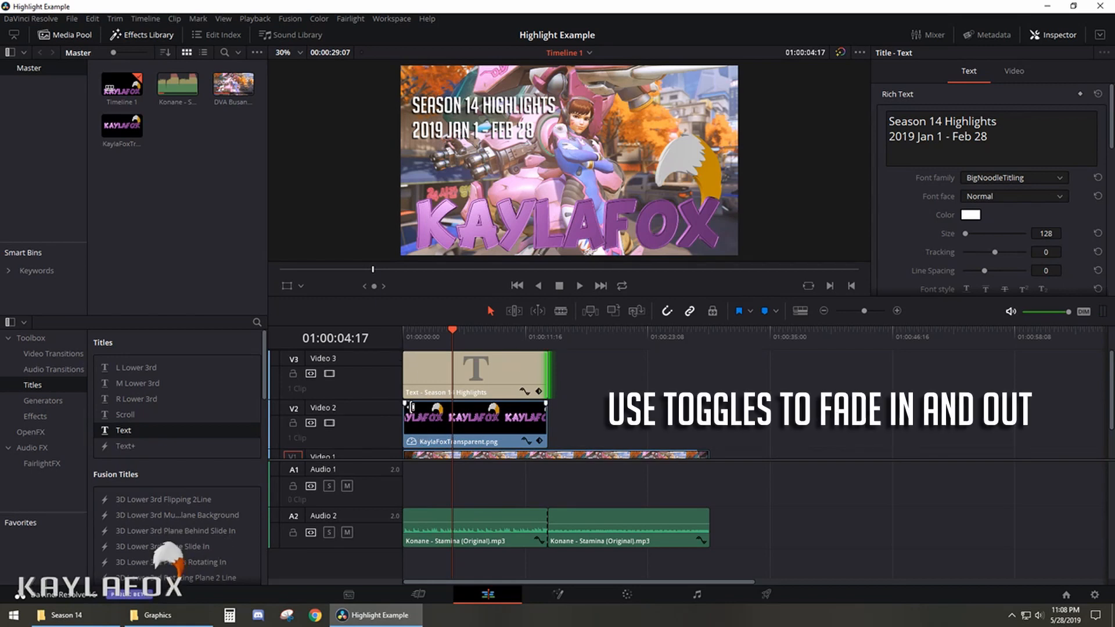
left_click_drag(404, 402, 417, 403)
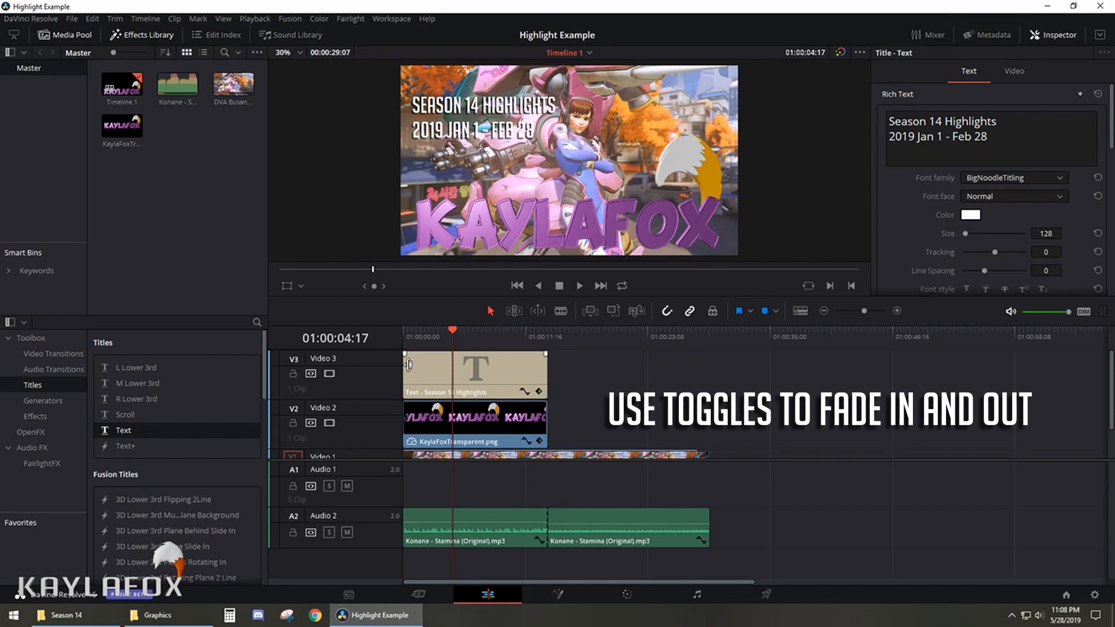
left_click_drag(405, 353, 414, 354)
left_click(412, 332)
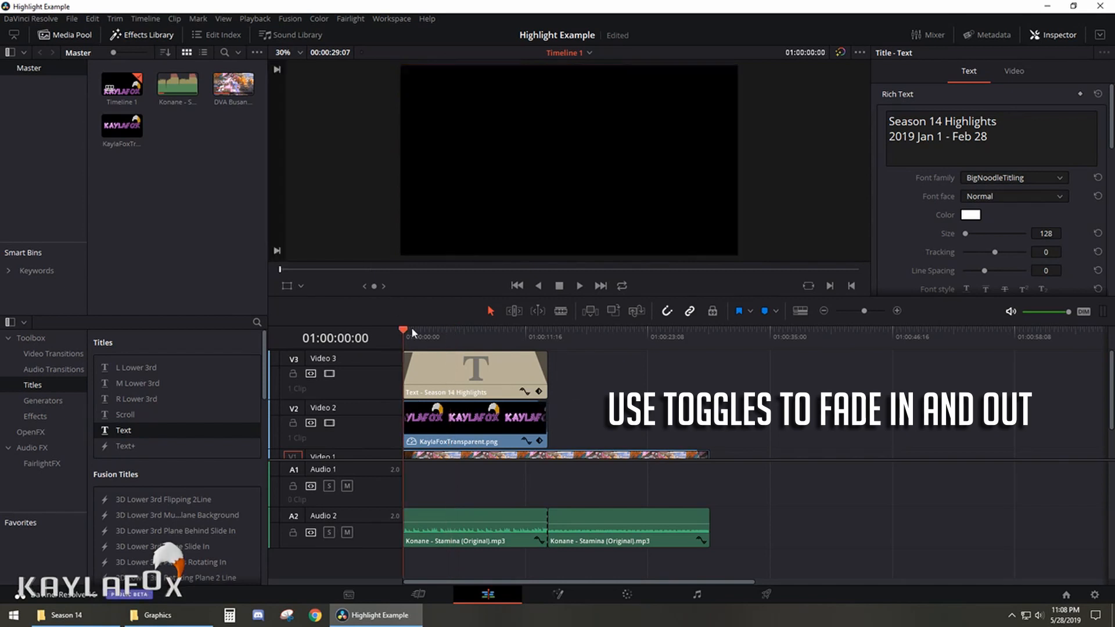
left_click(580, 287)
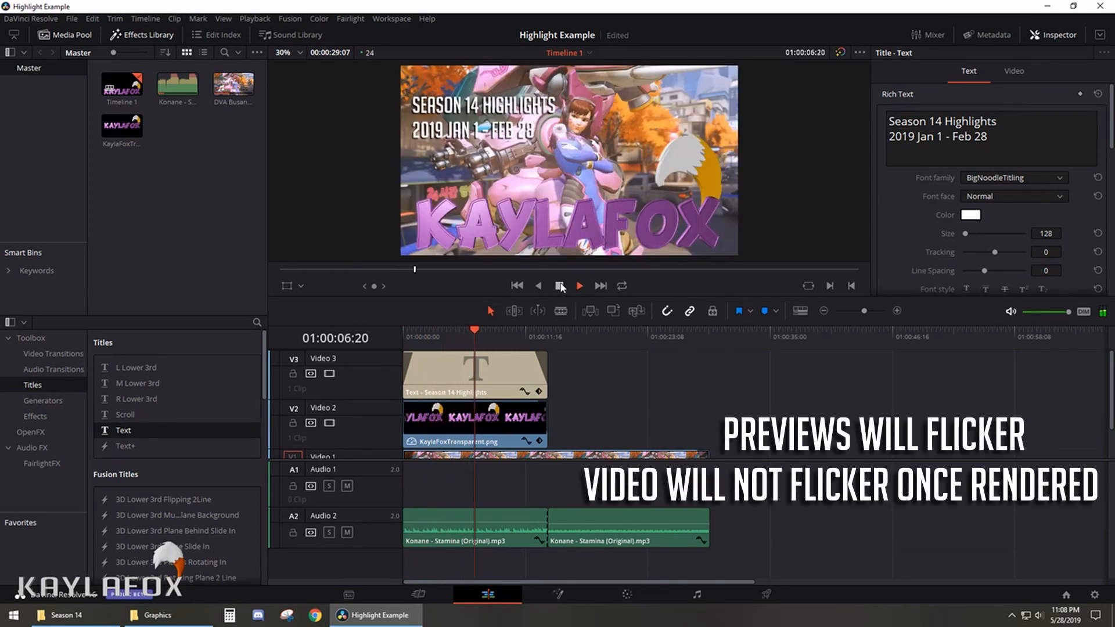
left_click(560, 285)
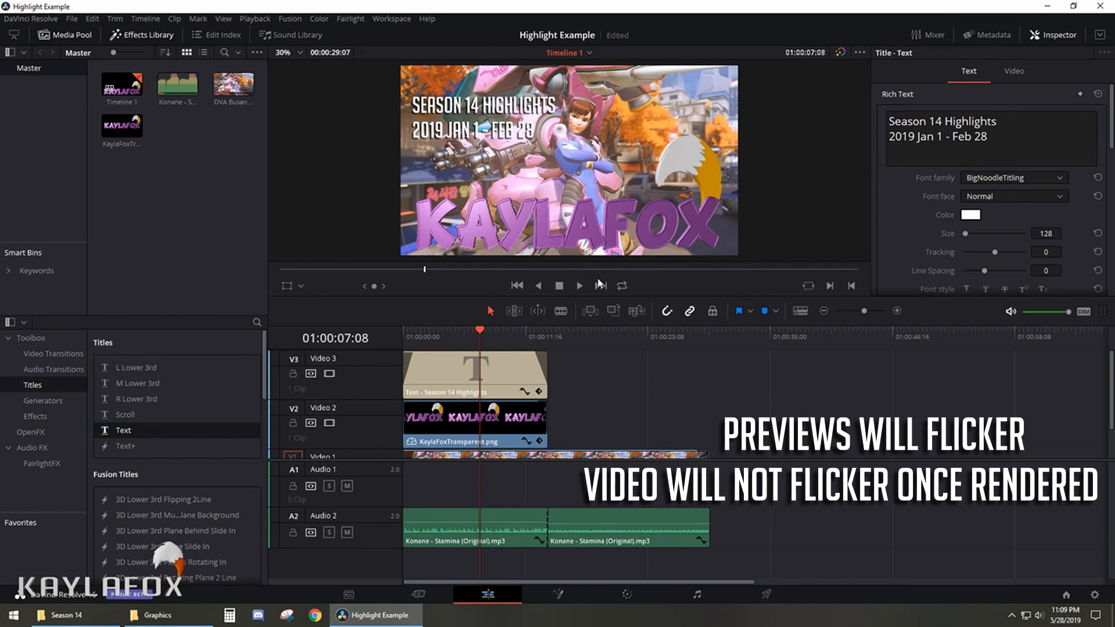
- Try adding a fresh Text title on Video 2 after the logo clip, and delete it from the timeline
scroll(630, 407, "down", 2)
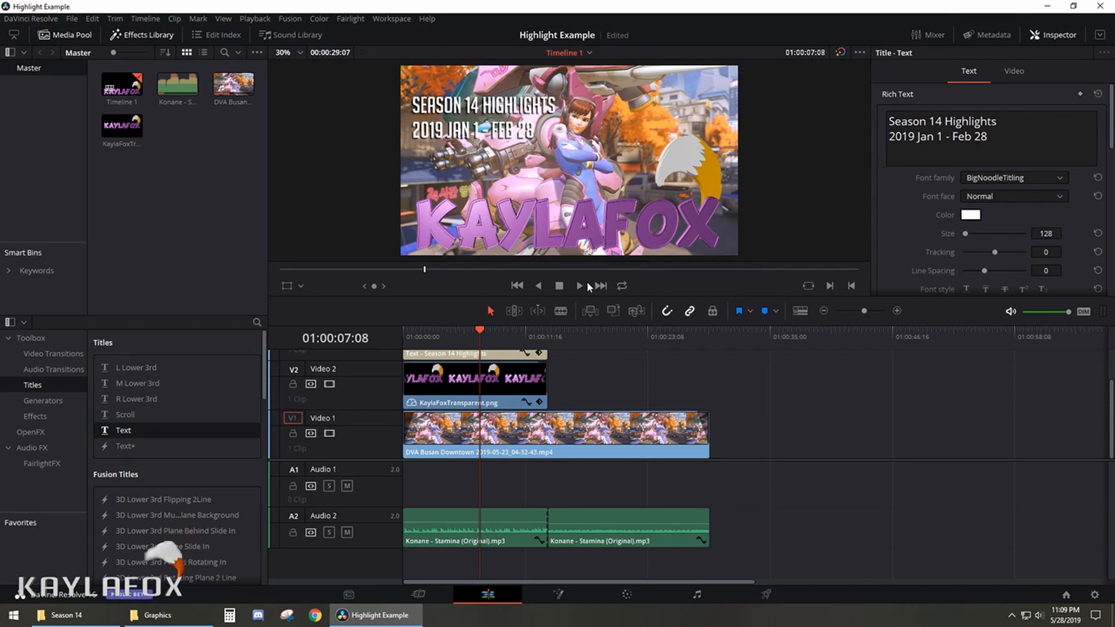
key("Down")
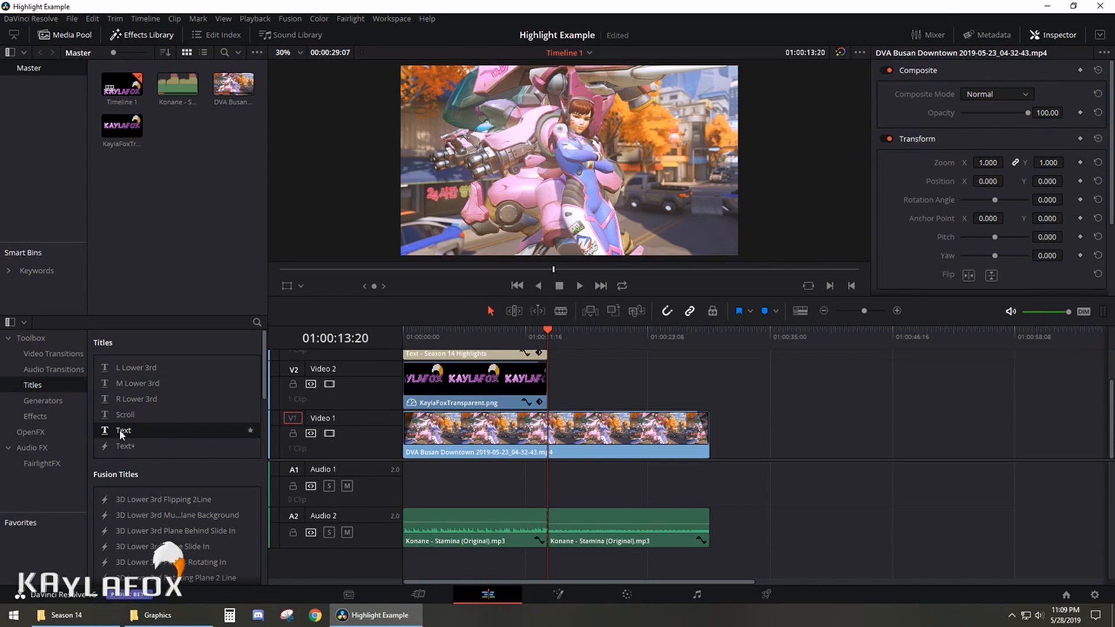
left_click_drag(119, 430, 620, 365)
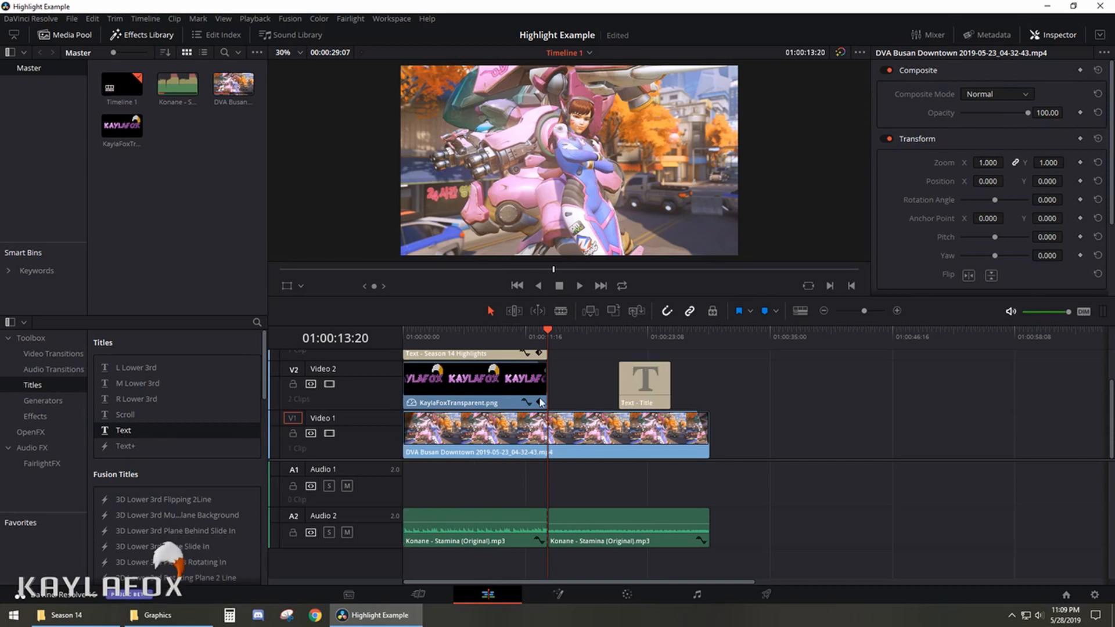
left_click(637, 388)
left_click(999, 179)
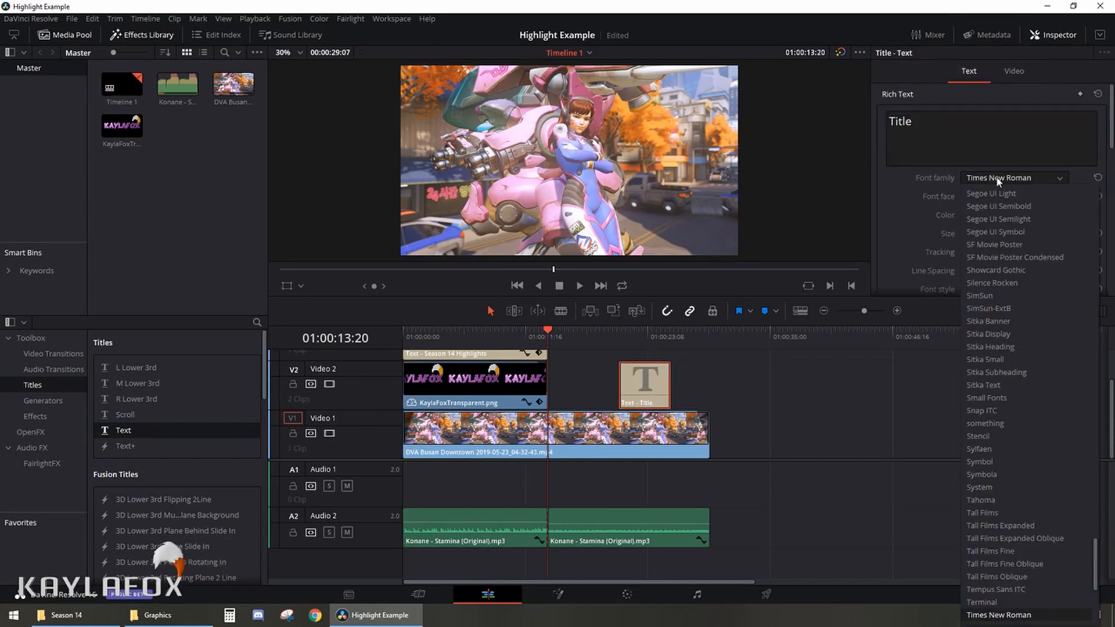
left_click(999, 179)
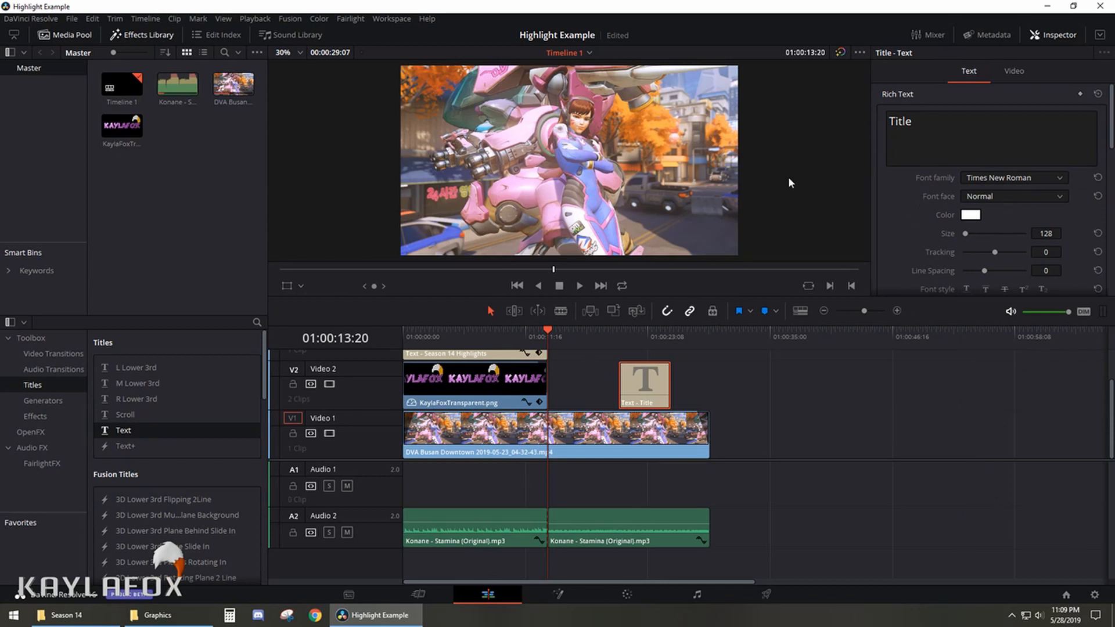
key("Delete")
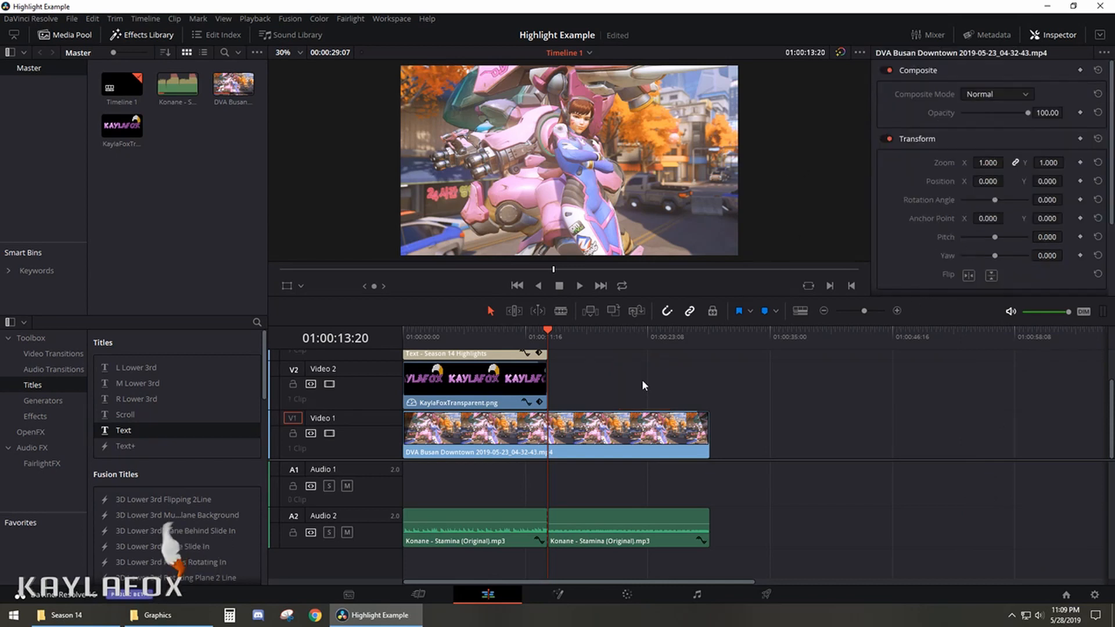
- Duplicate the Season 14 Highlights title clip and place the copy on Video 2 directly after the logo clip, starting at 01:00:13:20
scroll(593, 379, "up", 1)
left_click(470, 358)
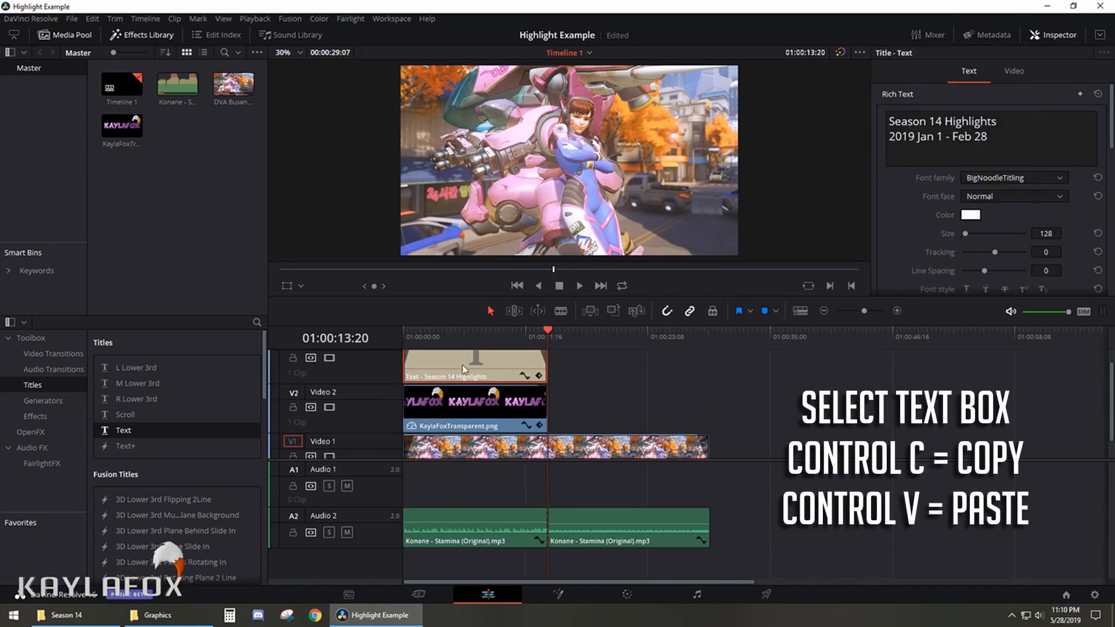
left_click_drag(562, 329, 562, 333)
right_click(592, 372)
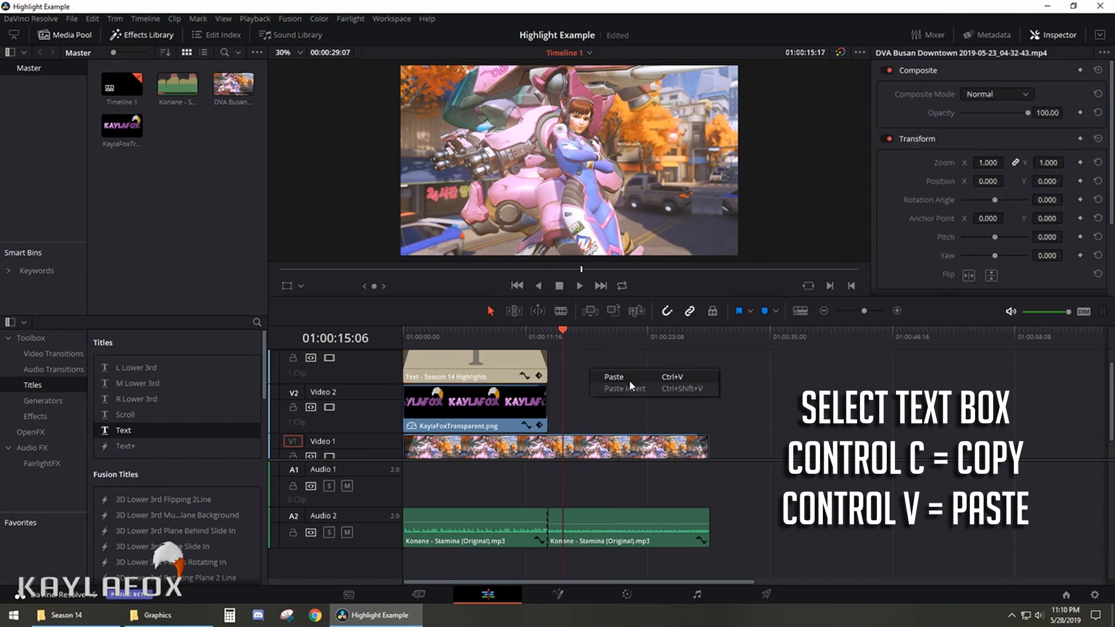
left_click(629, 379)
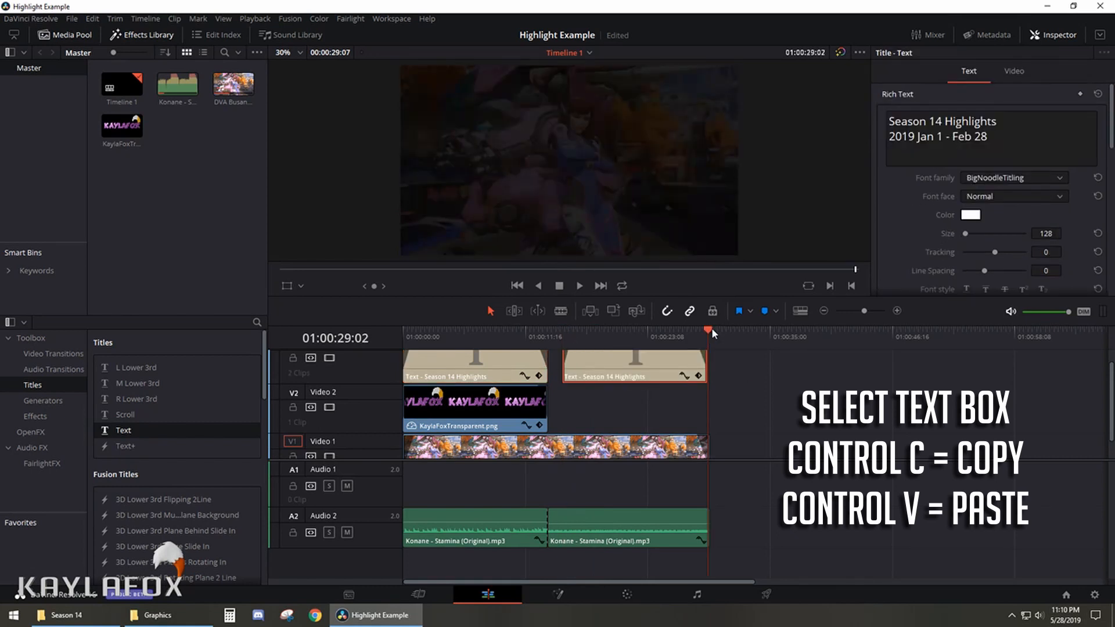
left_click_drag(709, 329, 548, 330)
left_click_drag(616, 370, 601, 407)
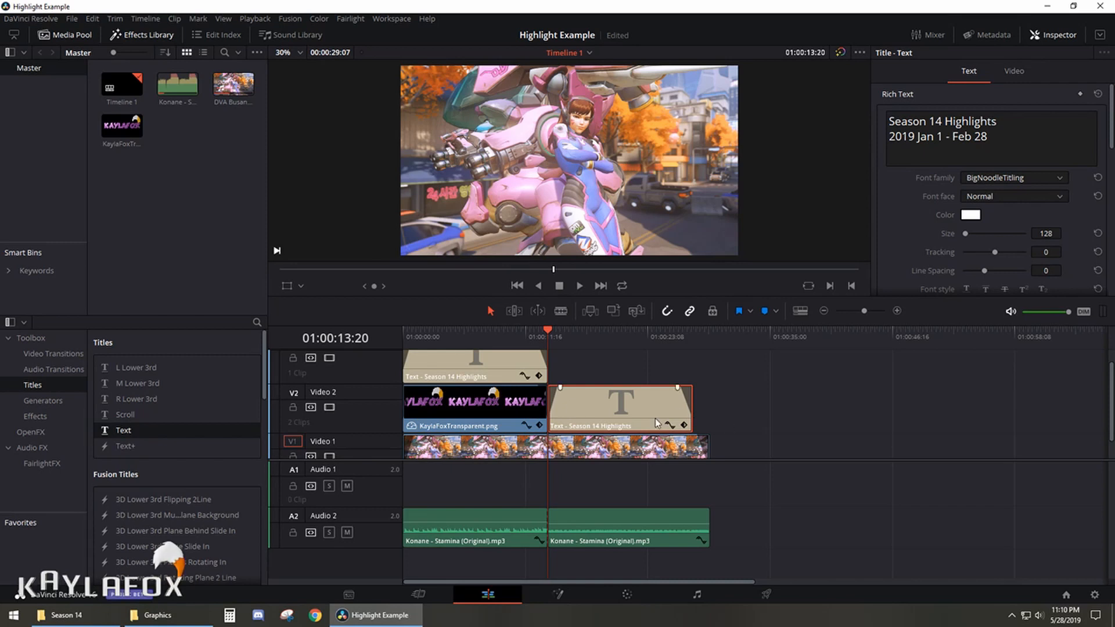
- Make the Audio 2 track slightly taller and zoom in on the timeline
scroll(601, 381, "down", 1)
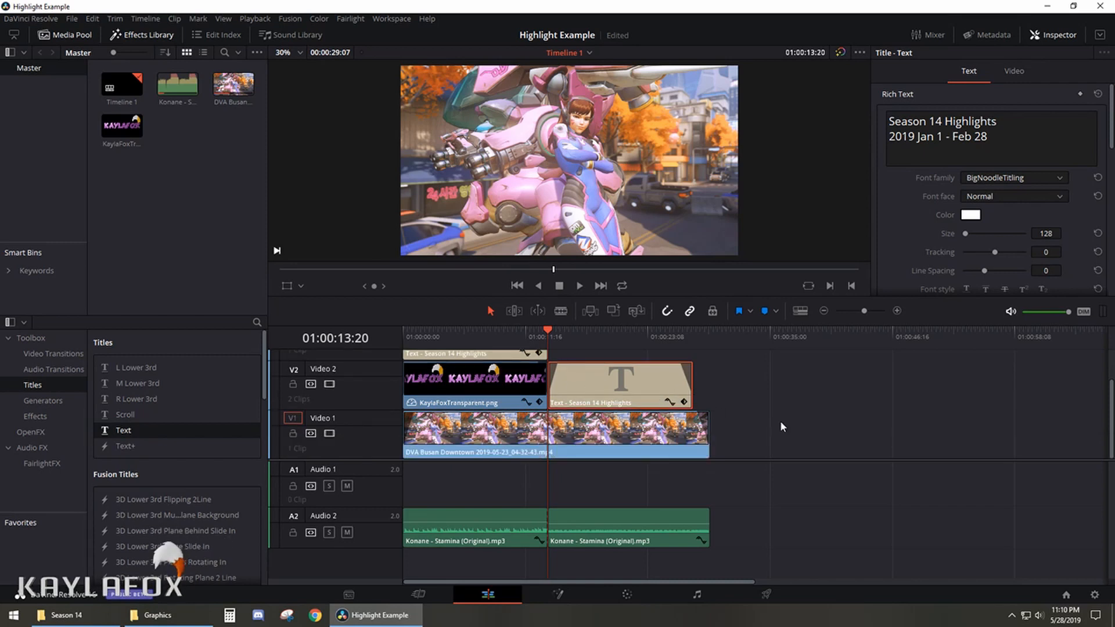
scroll(775, 410, "up", 1)
scroll(776, 408, "down", 1)
scroll(776, 407, "up", 1)
scroll(777, 407, "down", 1)
mouse_move(353, 548)
left_mouse_down()
mouse_move(354, 564)
mouse_move(352, 554)
left_mouse_up()
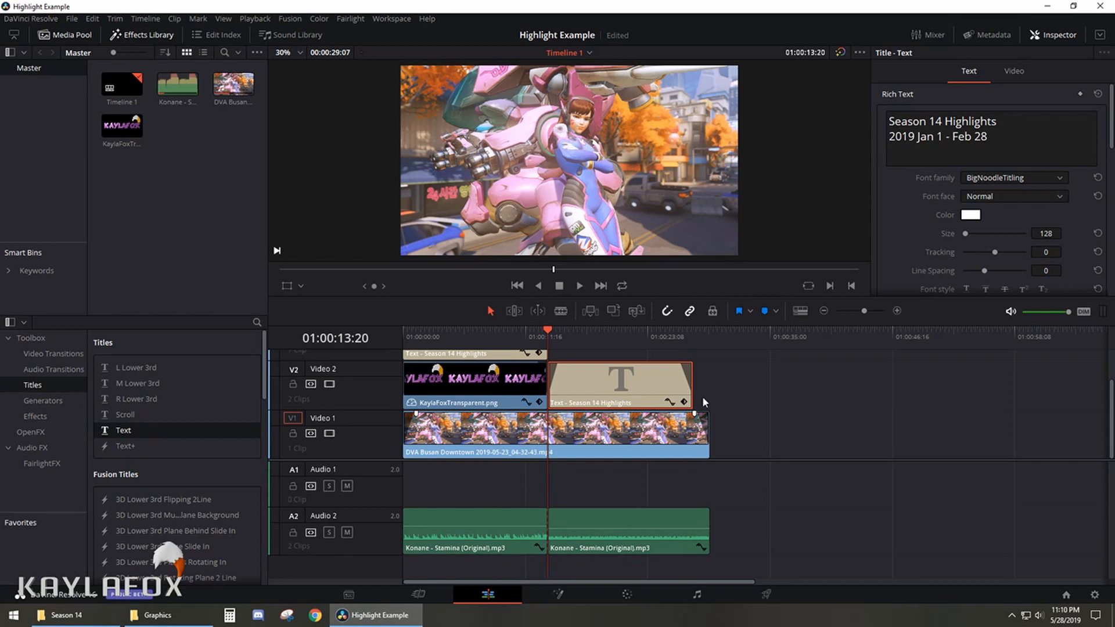
mouse_move(863, 313)
left_mouse_down()
mouse_move(888, 308)
mouse_move(832, 309)
mouse_move(865, 308)
left_mouse_up()
left_click_drag(866, 310, 865, 309)
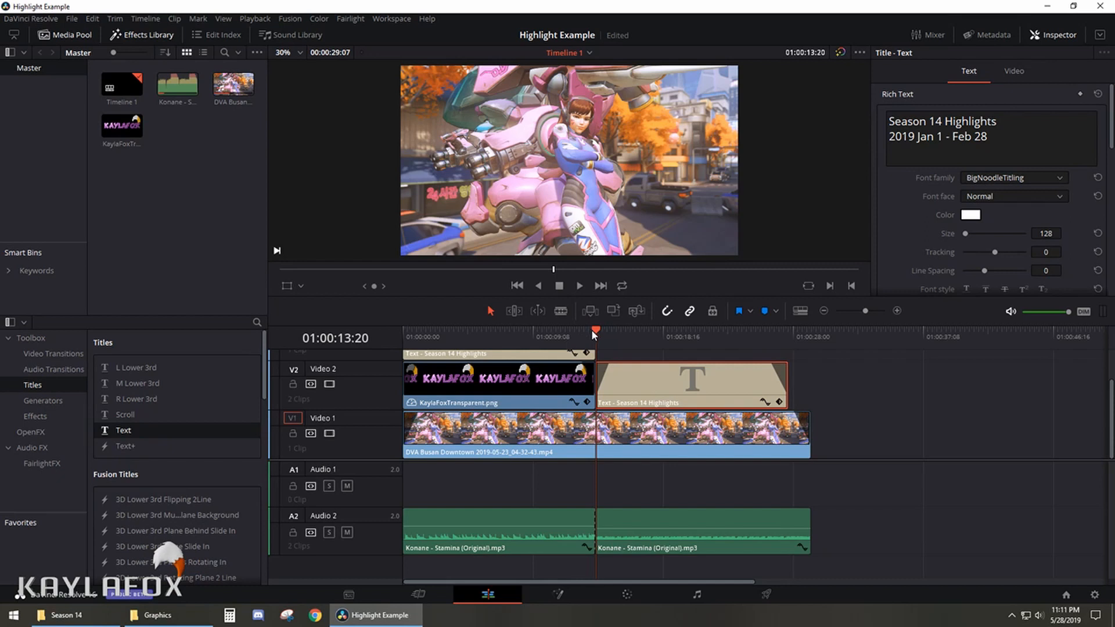
- Replace the copied title's text with "Dva Bombs and turrets", consulting the clip names in the Season 14 folder
left_click_drag(604, 329, 629, 330)
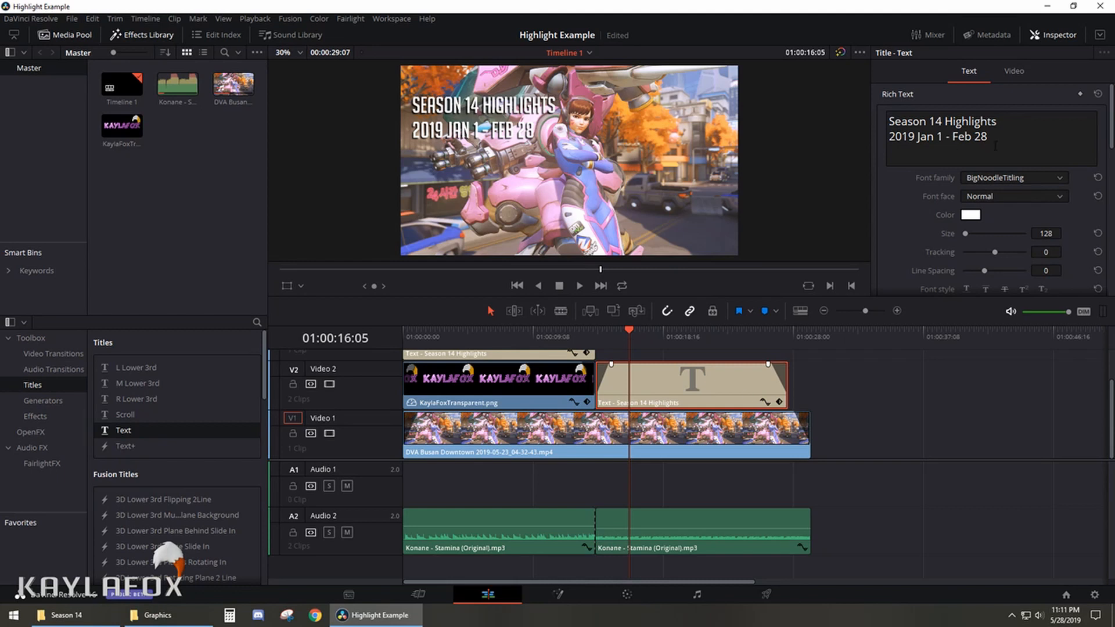
left_click_drag(995, 145, 827, 109)
left_click(85, 624)
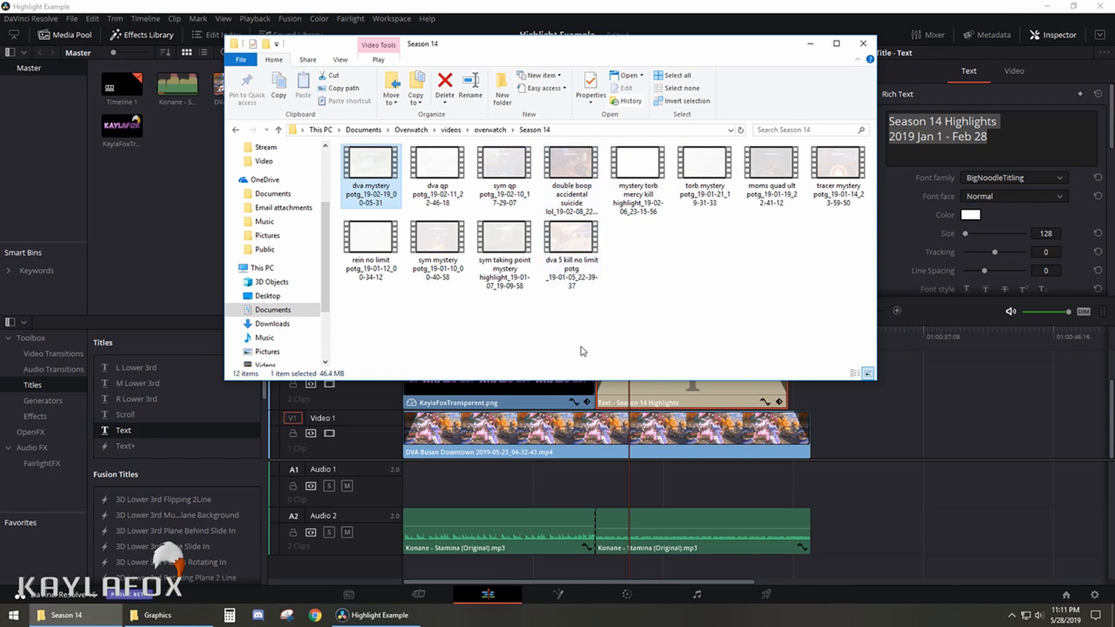
left_click(710, 389)
type("Dva B")
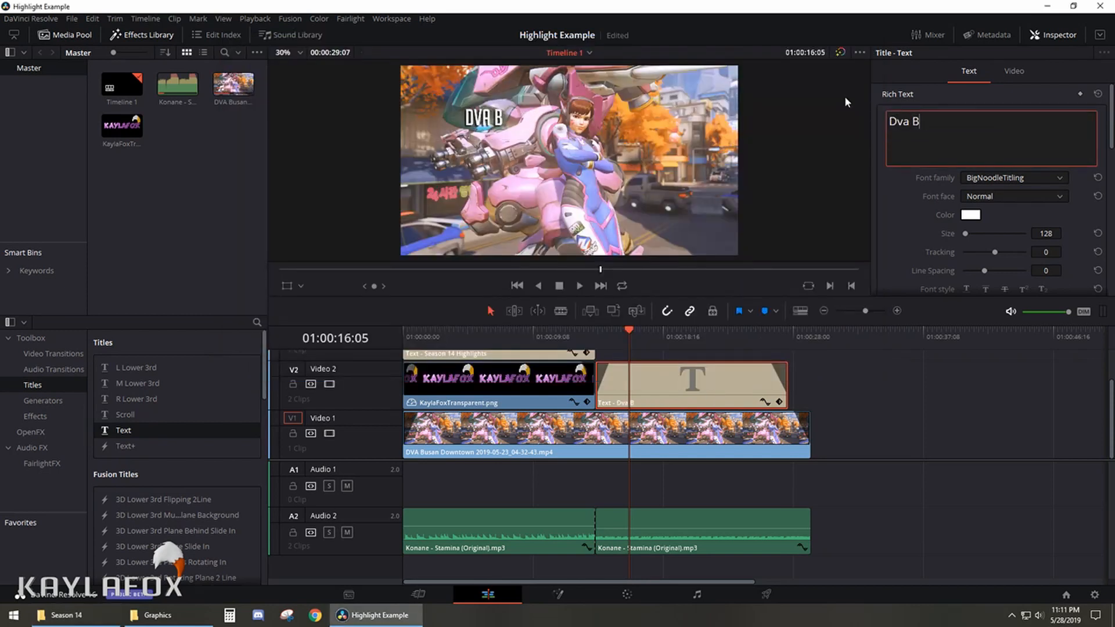
type("ombs and ")
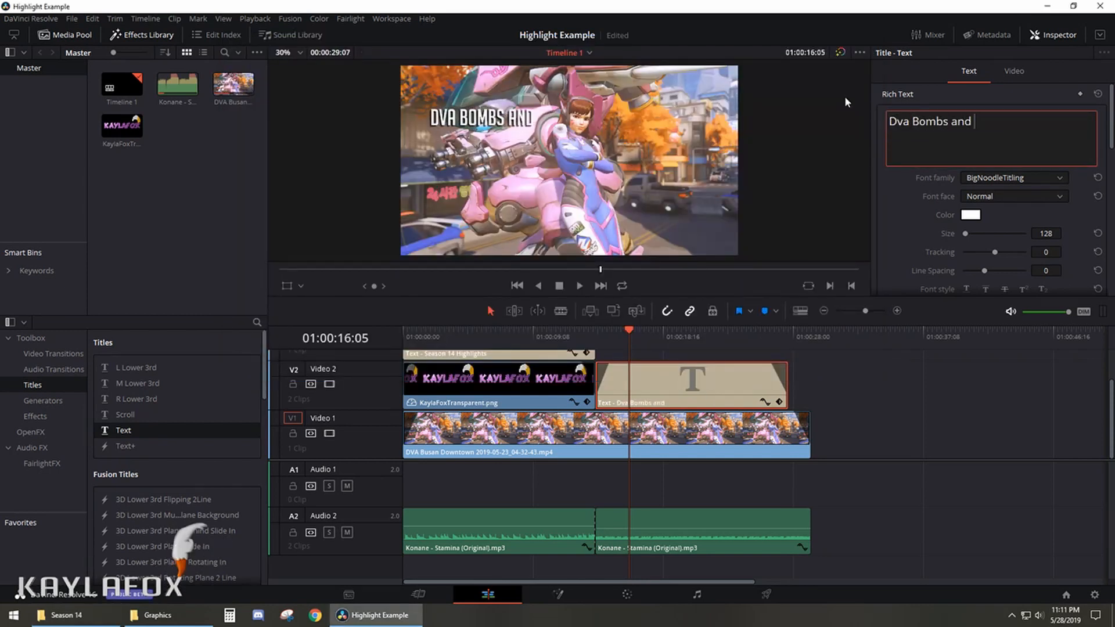
type("turrets")
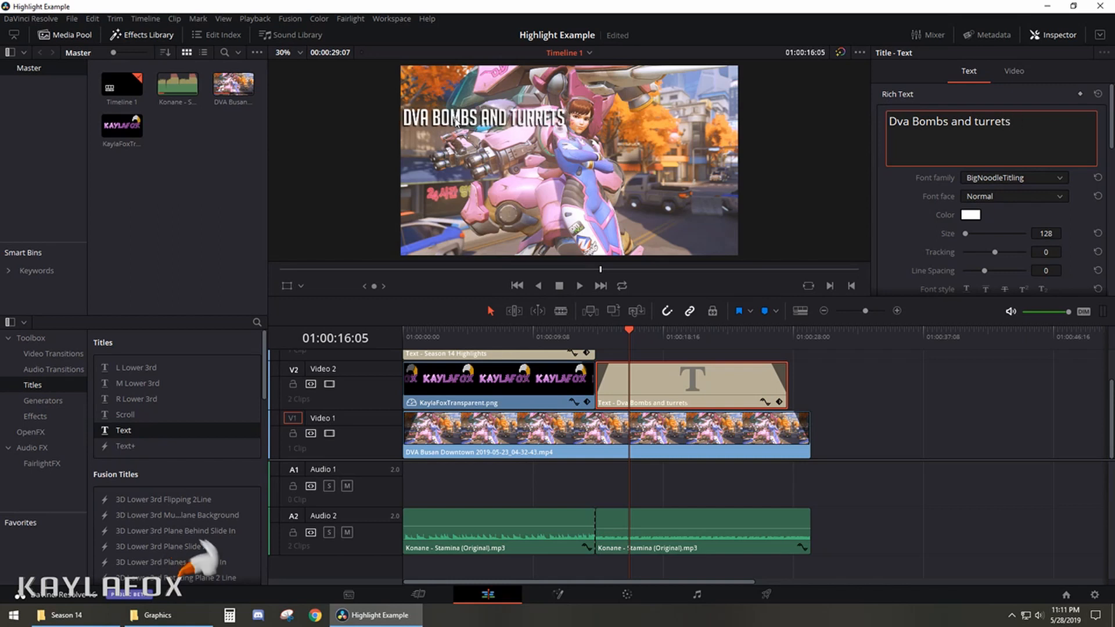
- Move the copied title's text in the preview to the lower centre of the video frame
left_click(457, 122)
left_click_drag(455, 119, 554, 234)
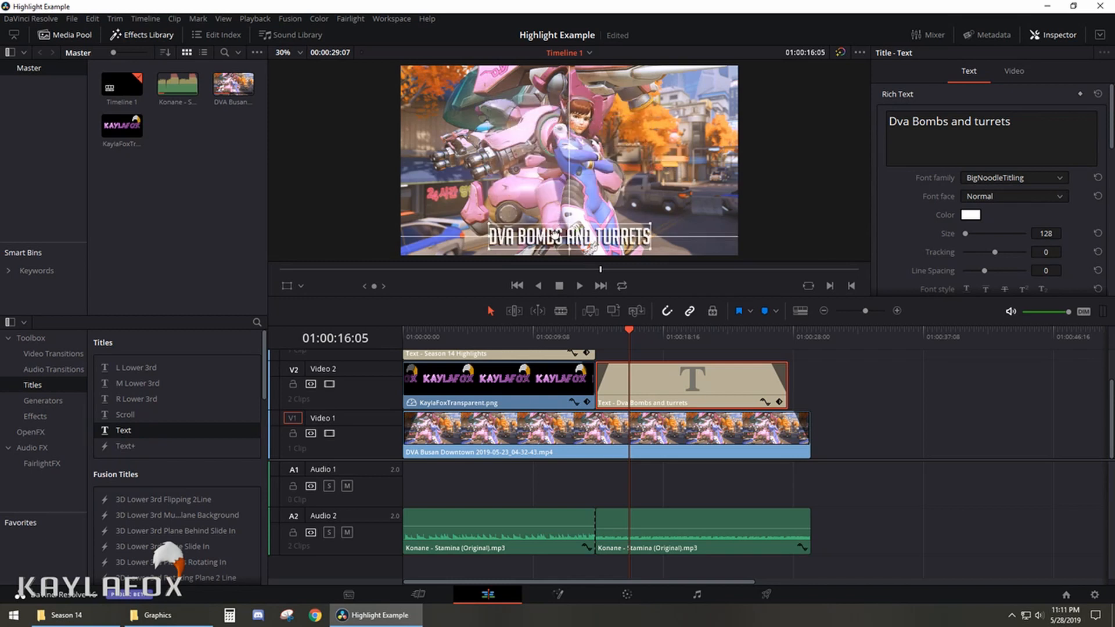
- Change the copied title's text to "More no limits and mystery heroes" and shorten its clip on Video 2 to about a third of its length
left_click(65, 615)
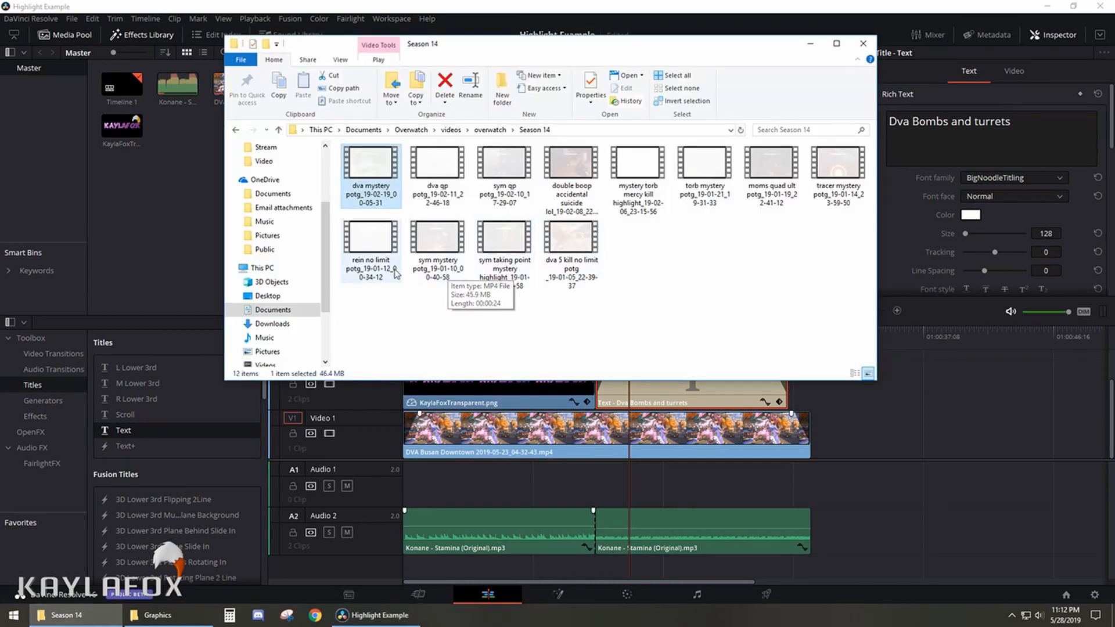
left_click(730, 30)
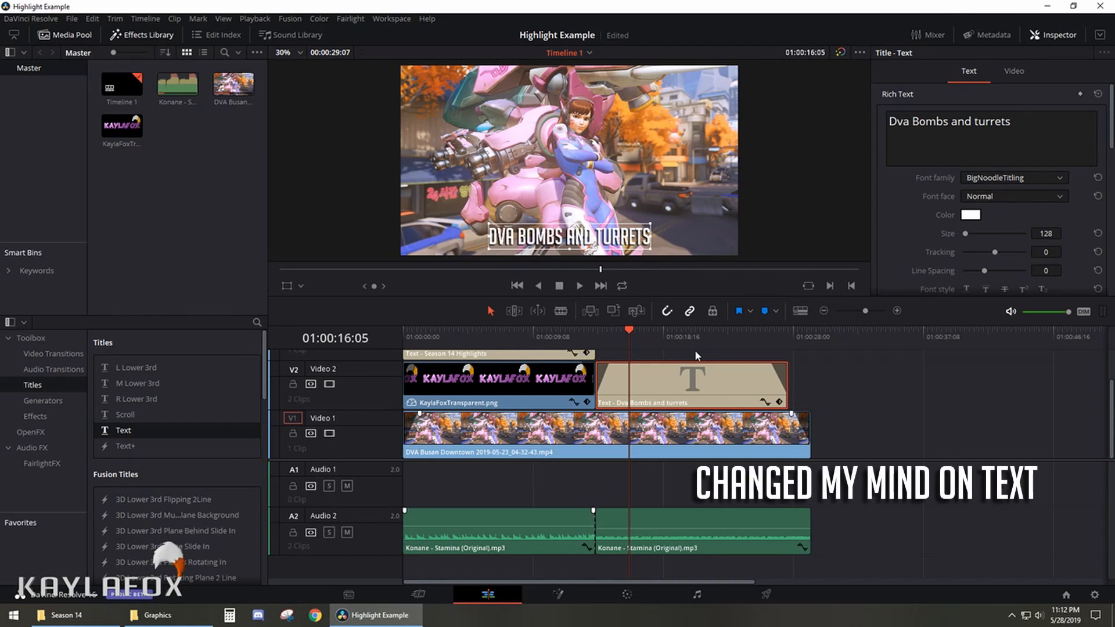
left_click_drag(1021, 125, 851, 128)
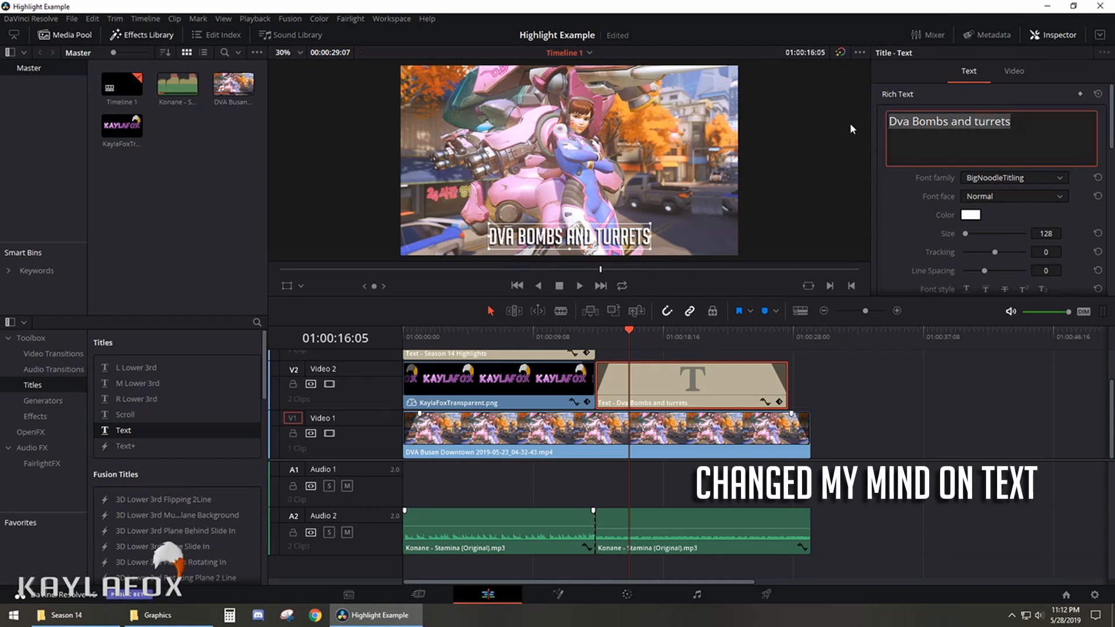
type("More no l")
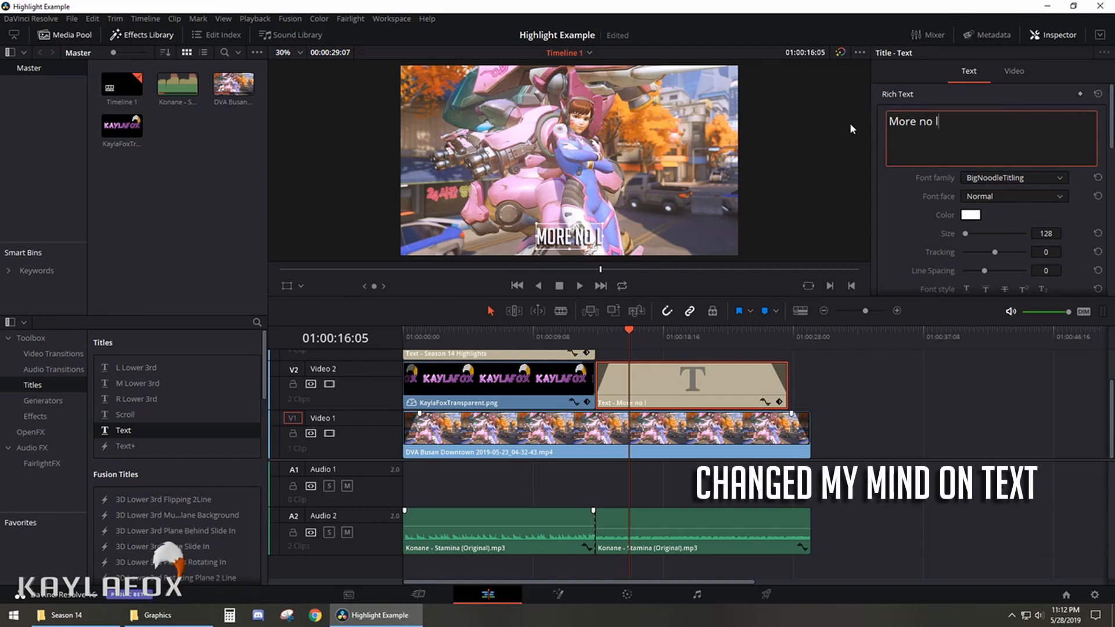
type("imits and myster")
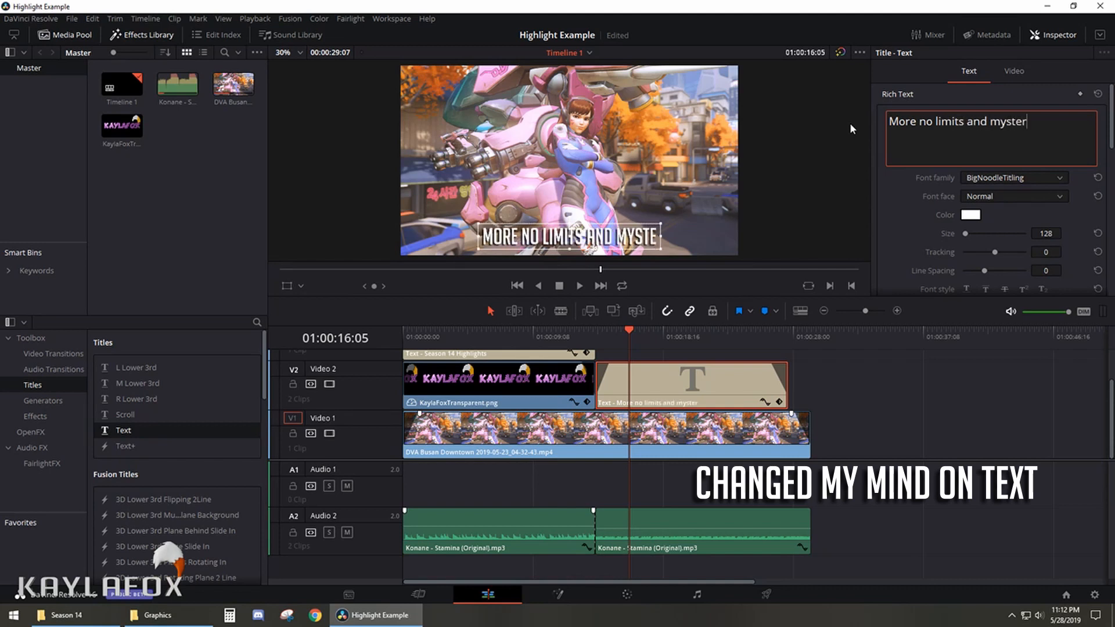
type("y heroes")
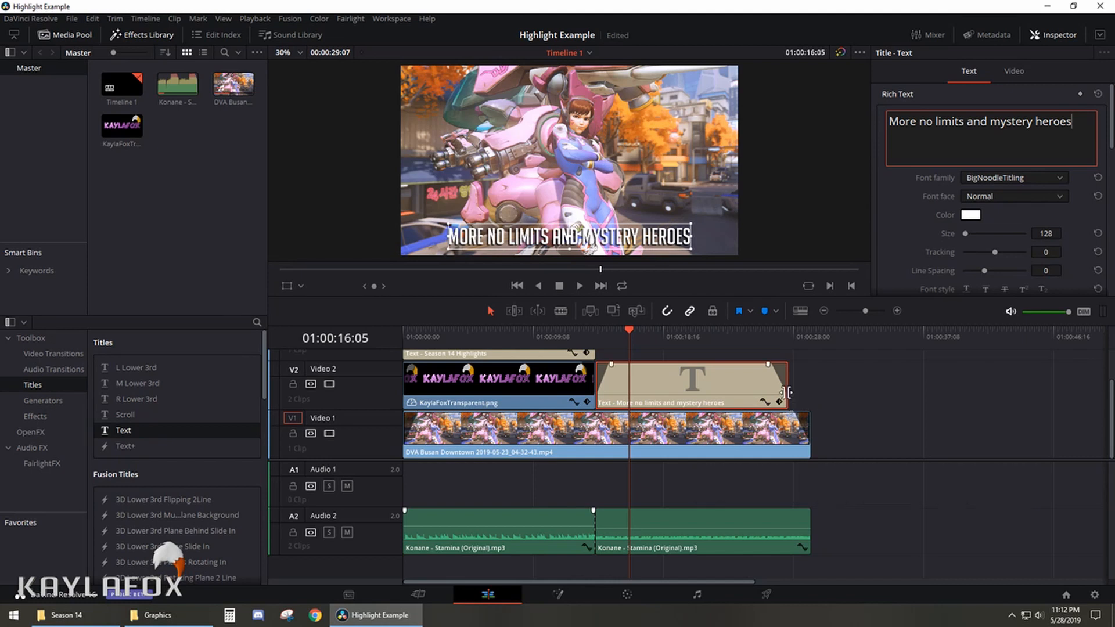
left_click_drag(787, 396, 655, 399)
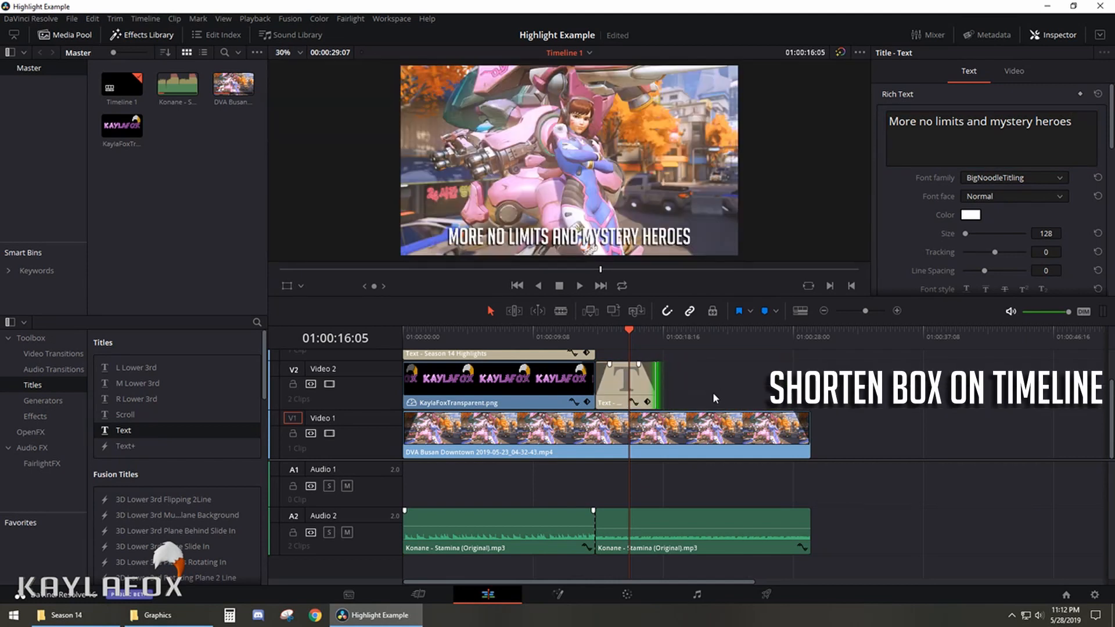
- Paste a copy of the shortened title directly after it on Video 2 and change its text to "Dva bombs and turret kills"
left_click(642, 392)
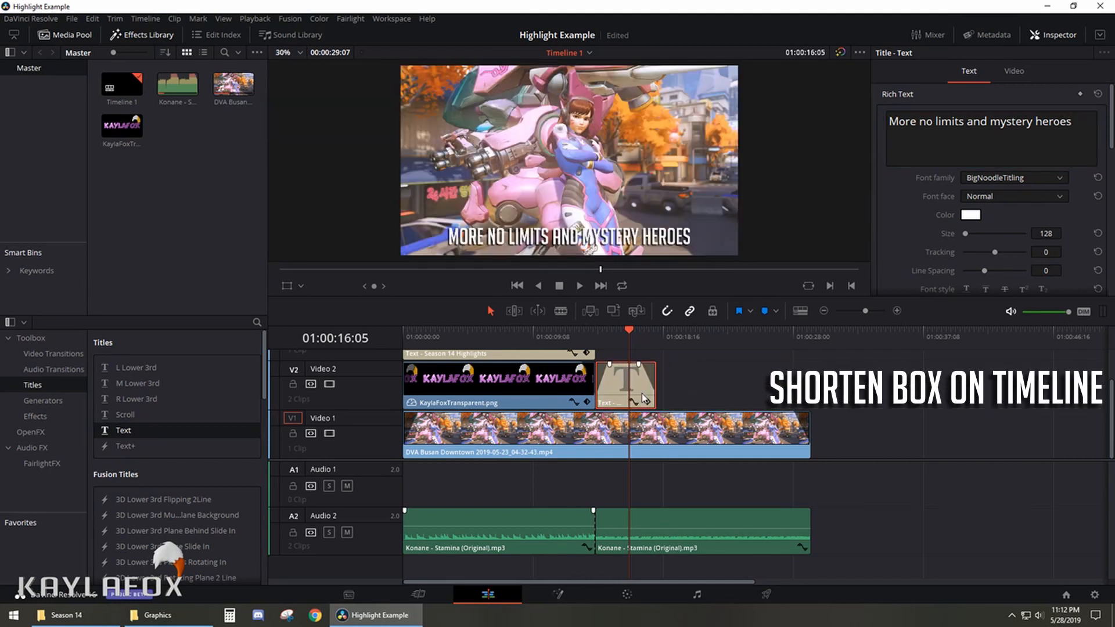
left_click(655, 331)
right_click(669, 377)
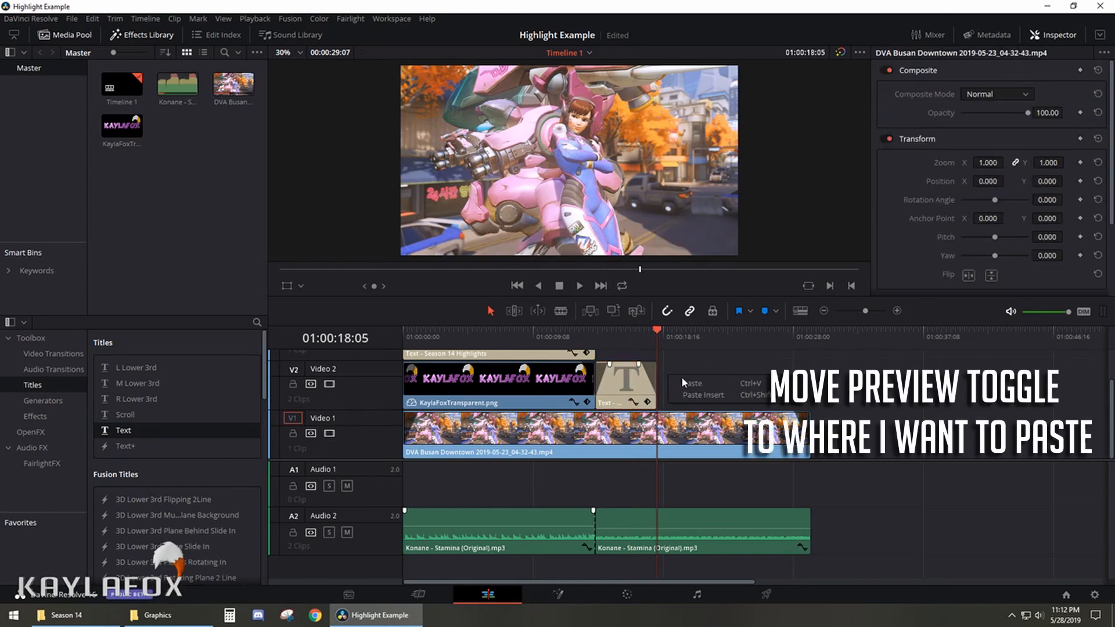
left_click(685, 382)
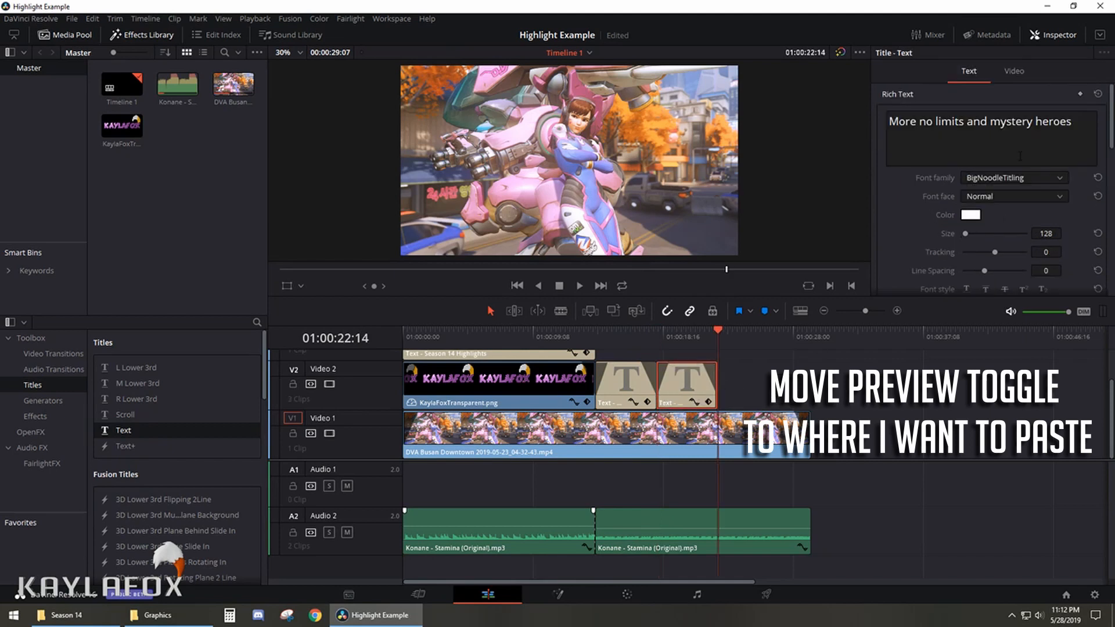
left_click_drag(1081, 126, 869, 120)
type("Dv")
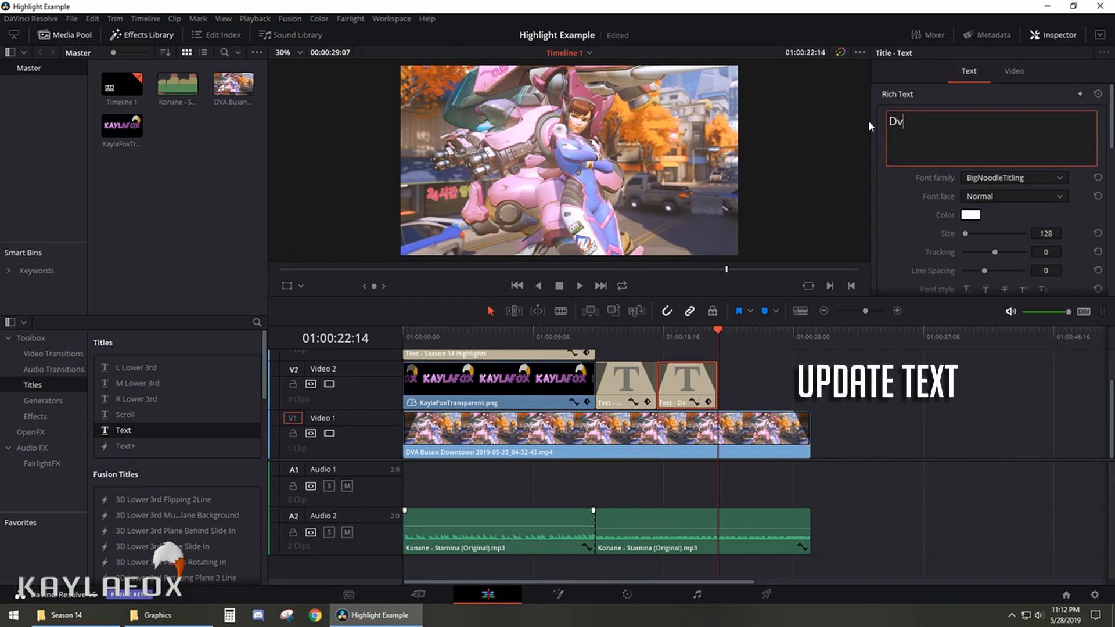
type("a bombs and t")
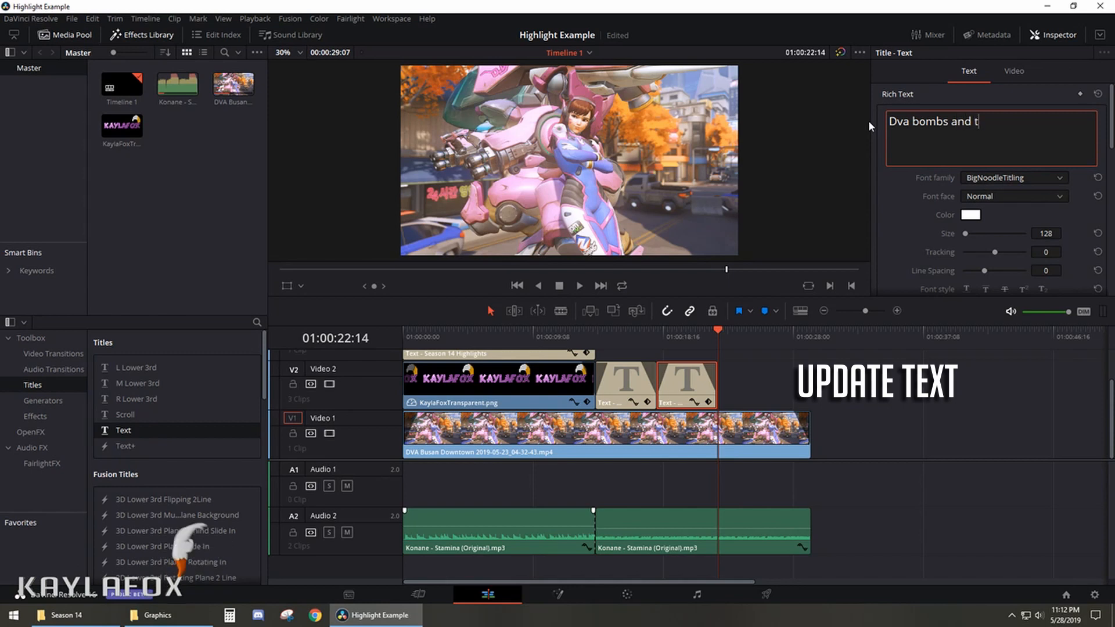
type("urret kills")
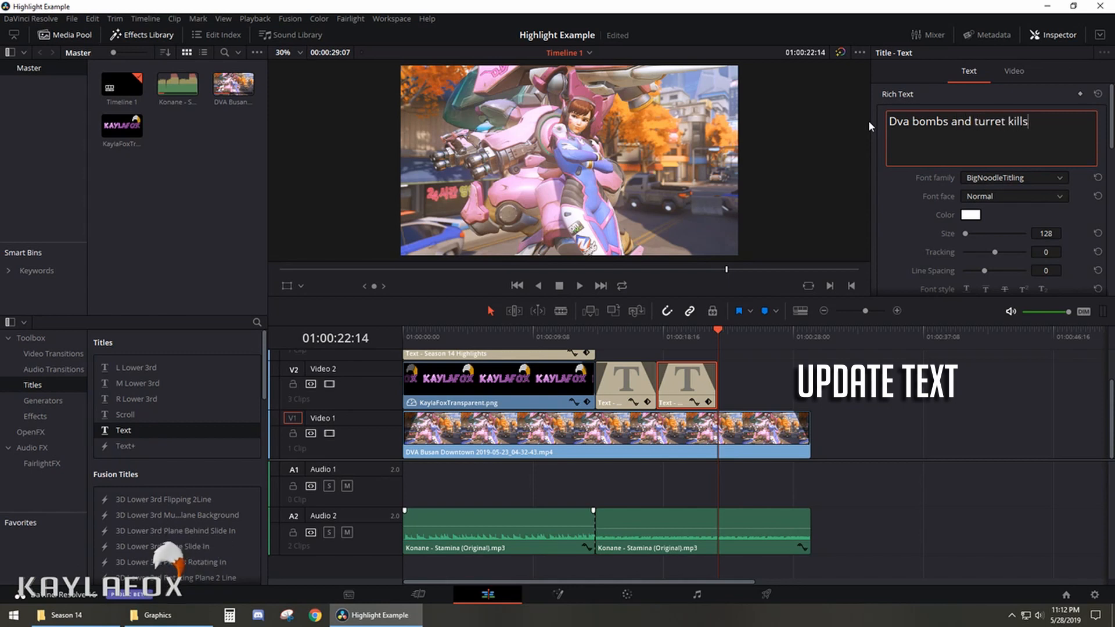
- Paste another copy of the title directly after the second one on Video 2 and change its text to "Enjoy!"
right_click(743, 376)
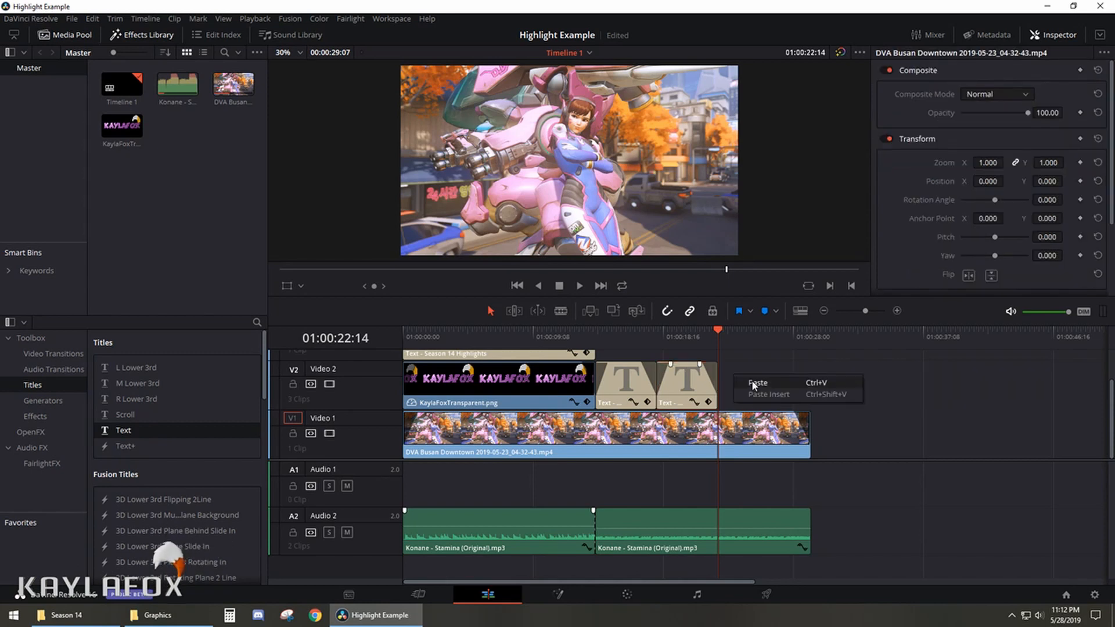
left_click(755, 383)
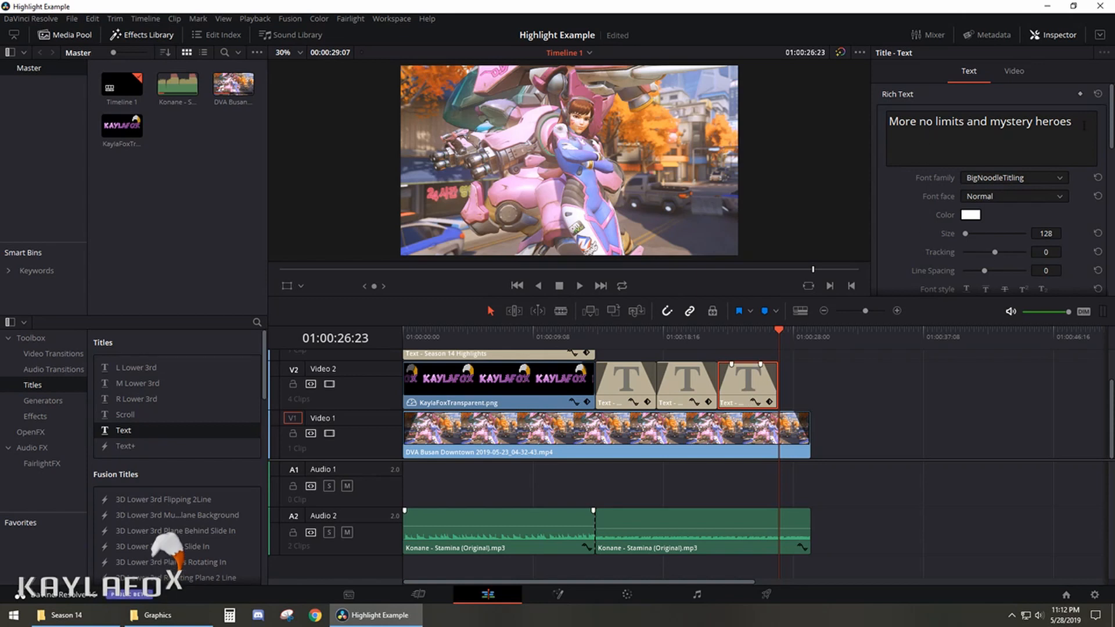
triple_click(979, 122)
type("Enjoy!")
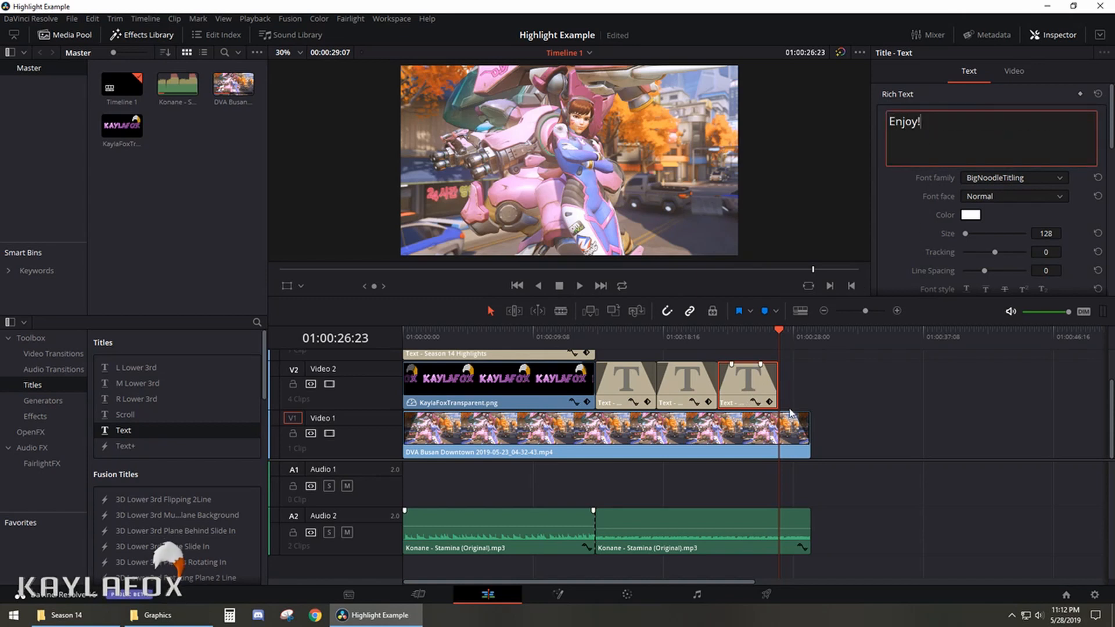
- Move the "Enjoy!" title to end with the Video 1 clip and extend the "Dva bombs and turret kills" title to meet it
left_click_drag(782, 327, 686, 334)
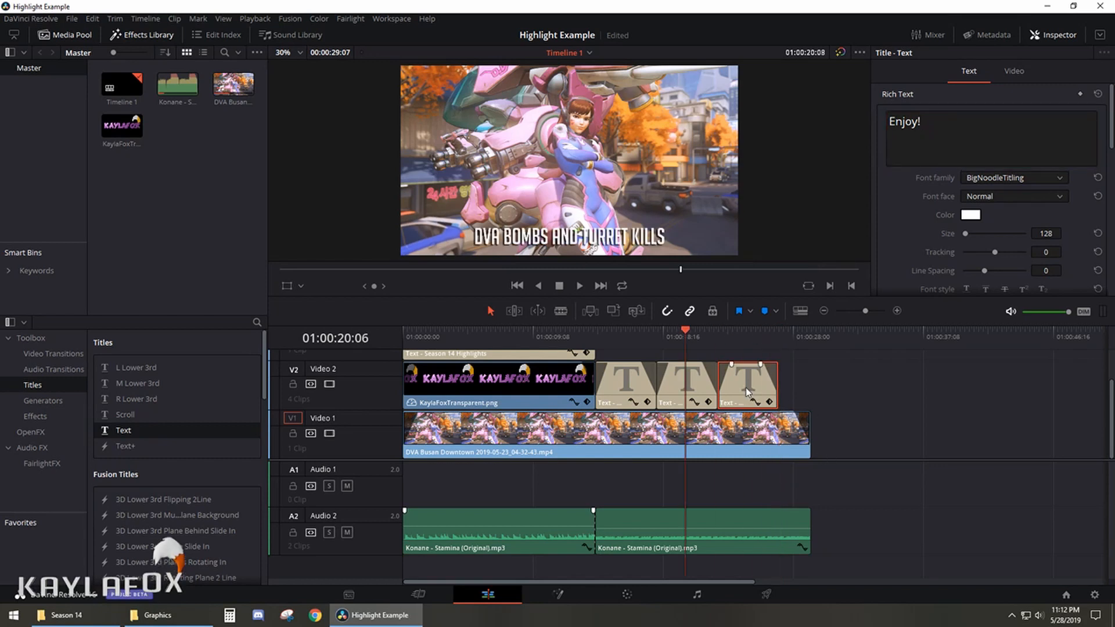
left_click_drag(753, 390, 778, 386)
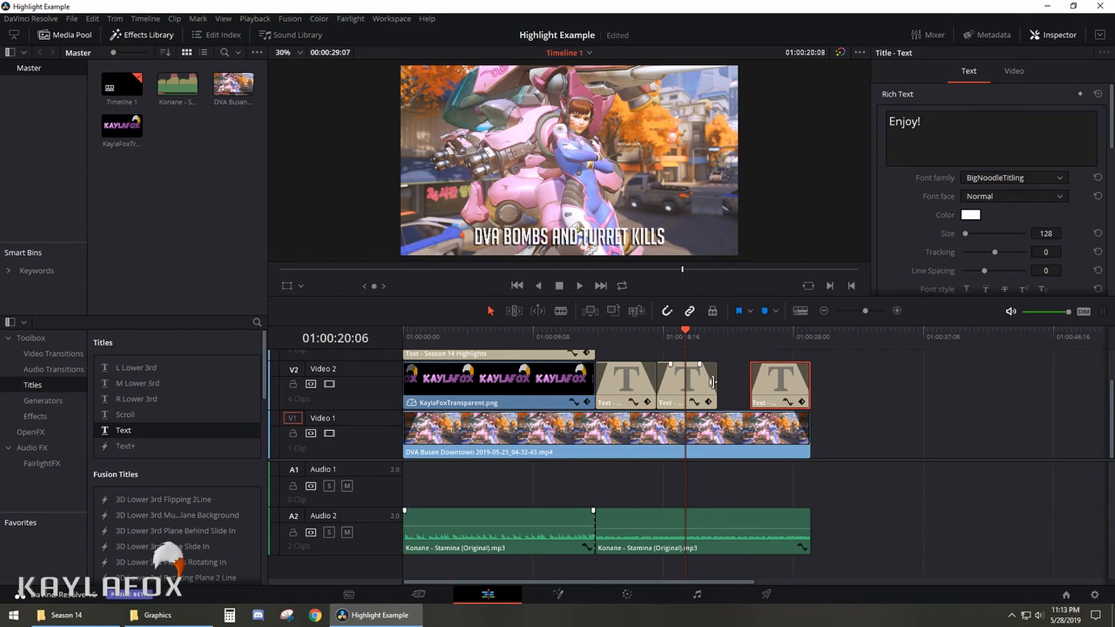
left_click_drag(716, 385, 747, 384)
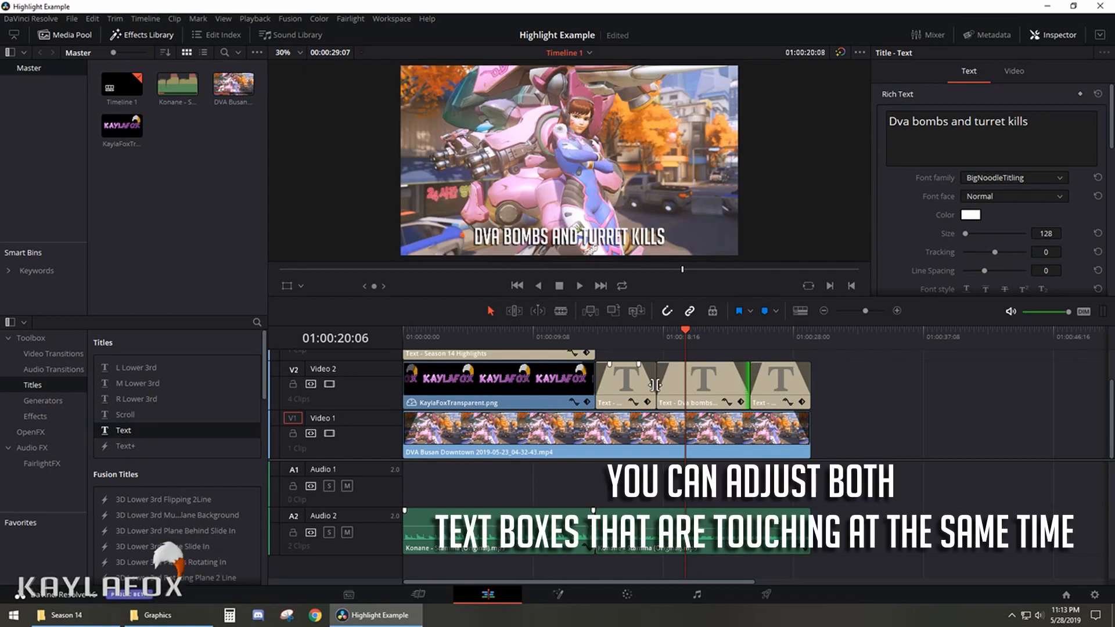
- Shift the shared cut between the first and second text titles later, lengthening the first and shortening the second together
mouse_move(655, 385)
left_mouse_down()
mouse_move(633, 385)
mouse_move(667, 386)
left_mouse_up()
left_click(665, 346)
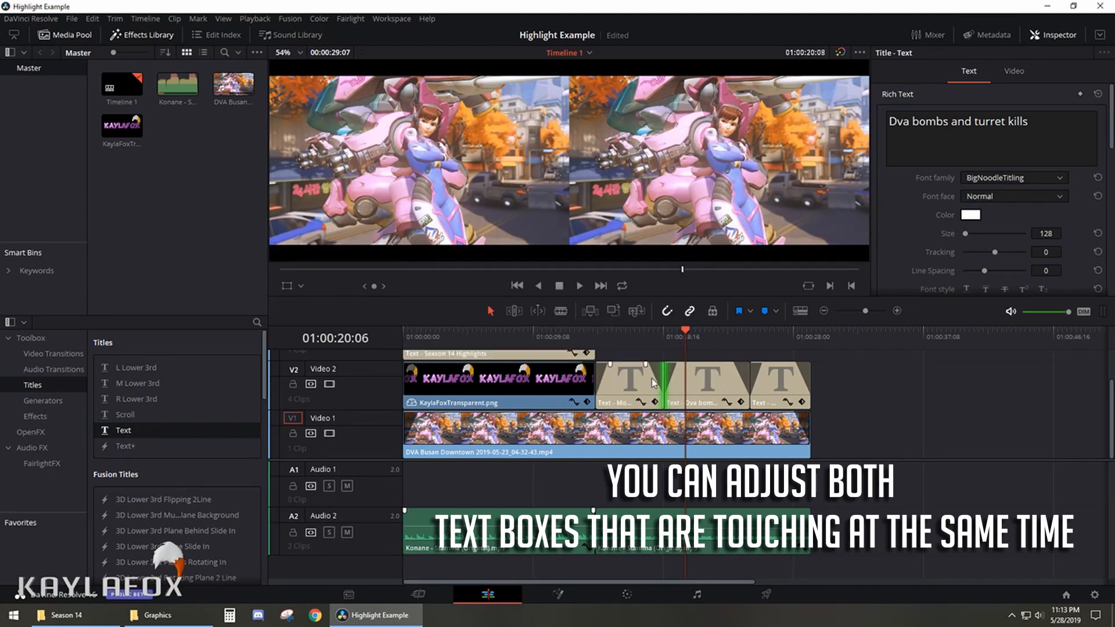
key("ctrl+s")
left_click(669, 386)
left_click_drag(669, 386, 671, 387)
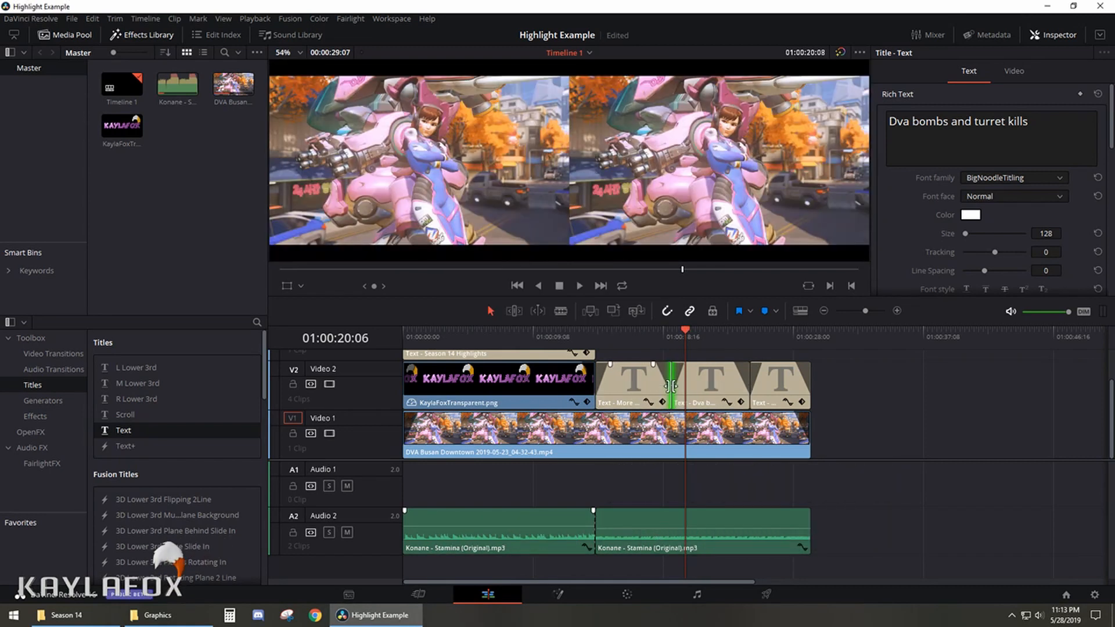
- Play back the titles, and give the second music clip on Audio 2 a full-length fade-out with its curve bowed upward
left_click_drag(597, 329, 553, 333)
left_click(581, 288)
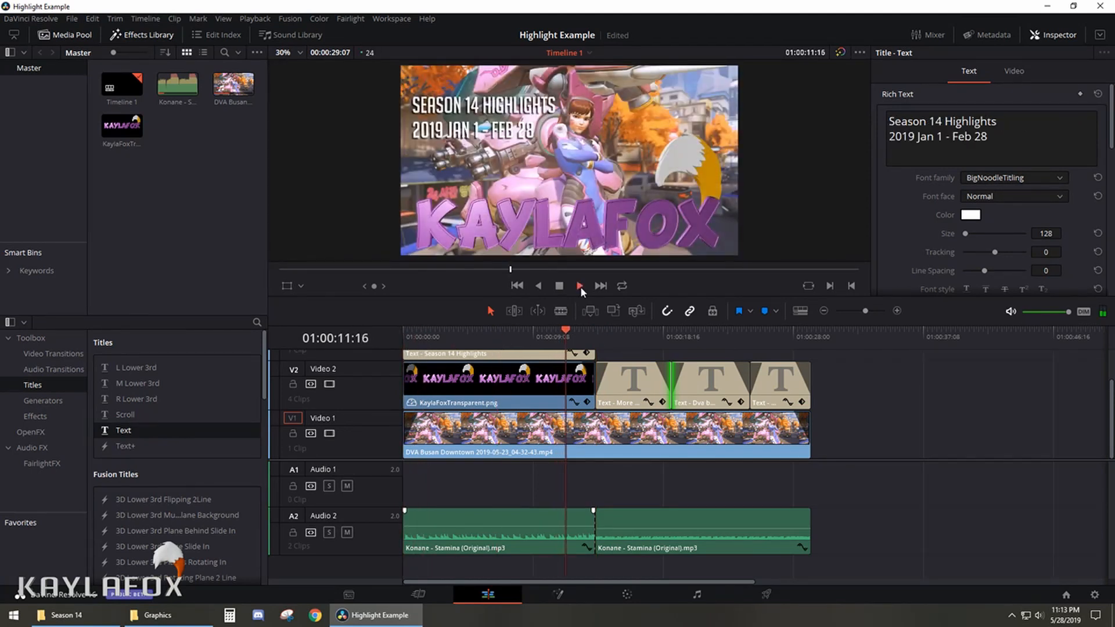
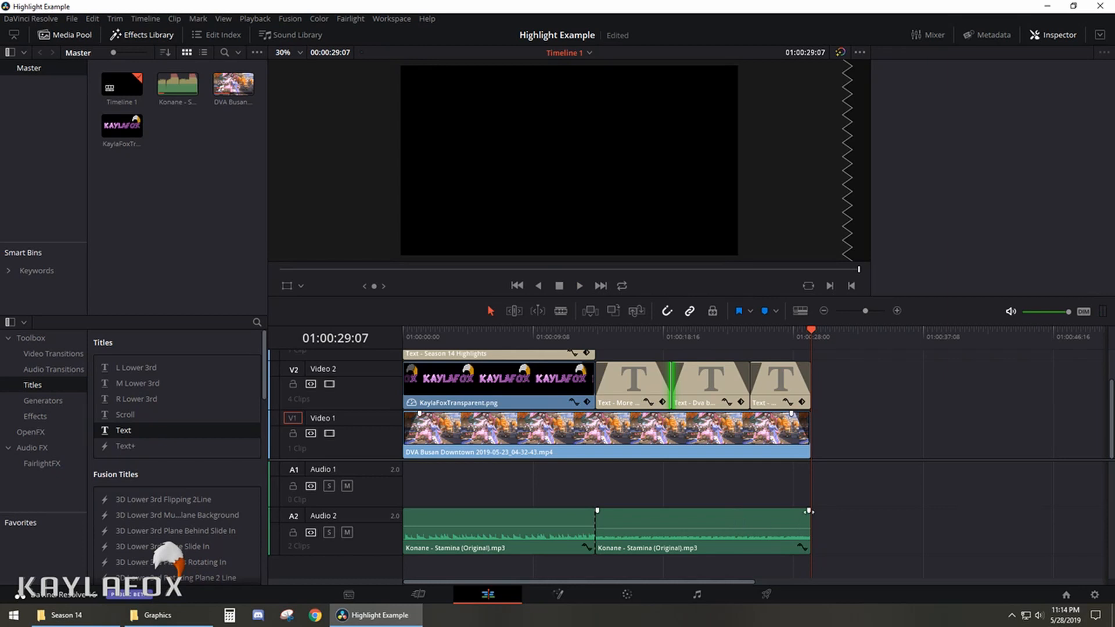
left_click_drag(809, 511, 586, 514)
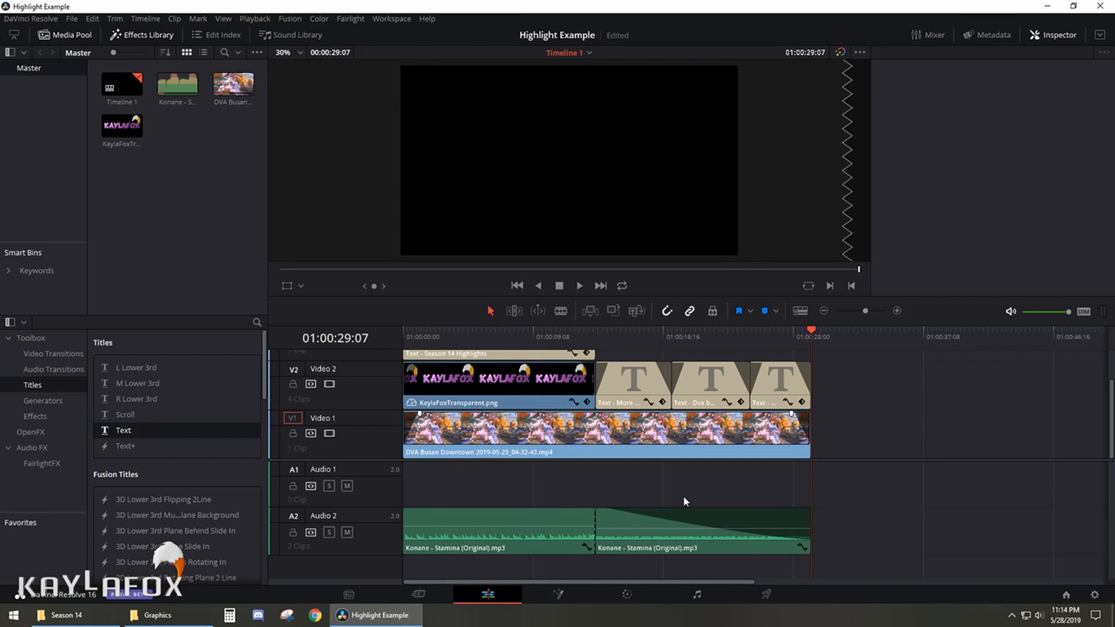
left_click_drag(812, 336, 575, 348)
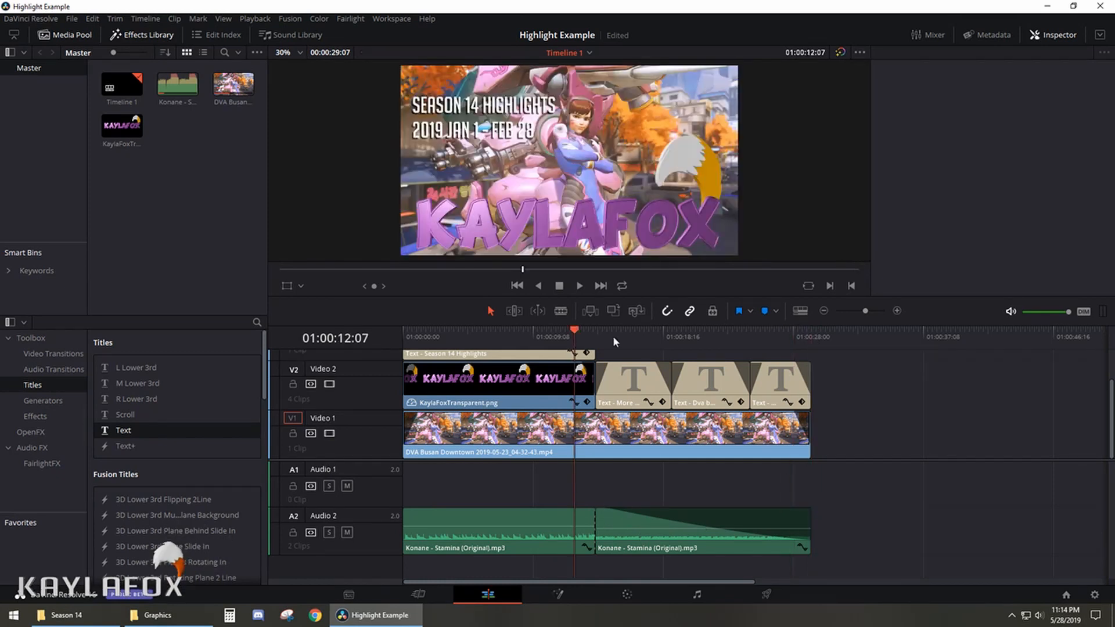
left_click(581, 288)
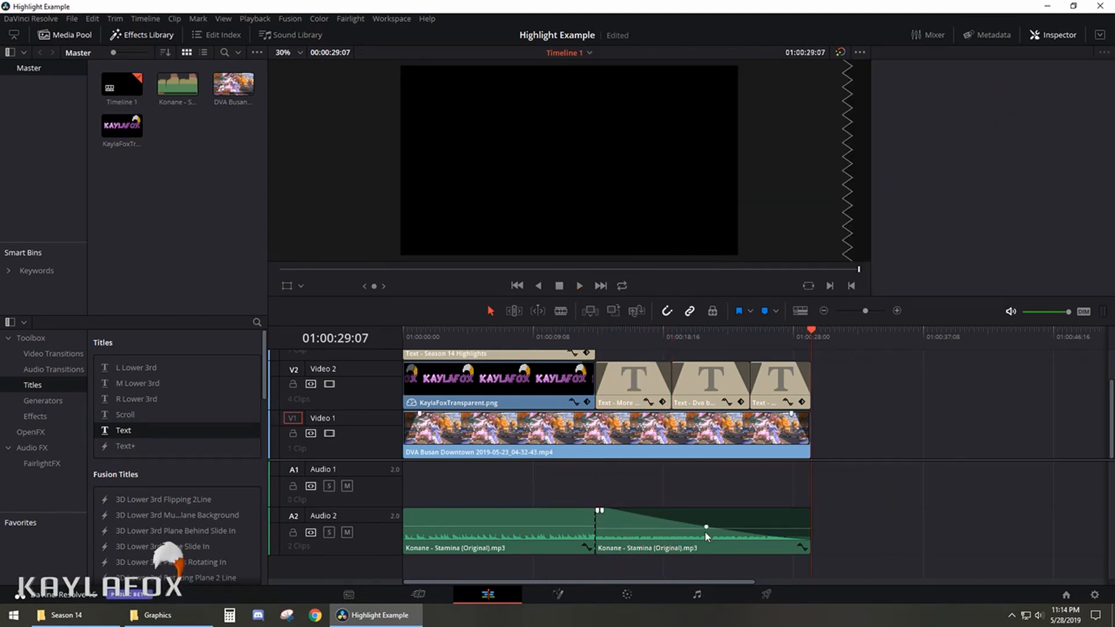
left_click_drag(707, 527, 714, 520)
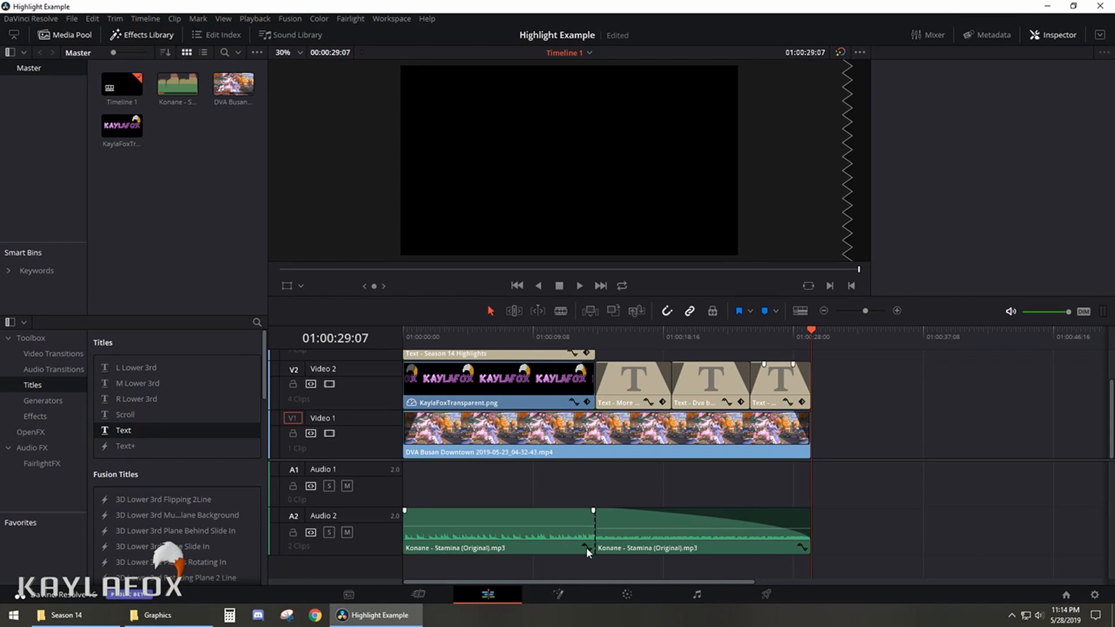
- Add "dva 5 kill no limit potg _19-01-05_22-39-37.mp4" from the Season 14 folder after the Busan clip on Video 1 and fade it in
left_click_drag(652, 582, 761, 579)
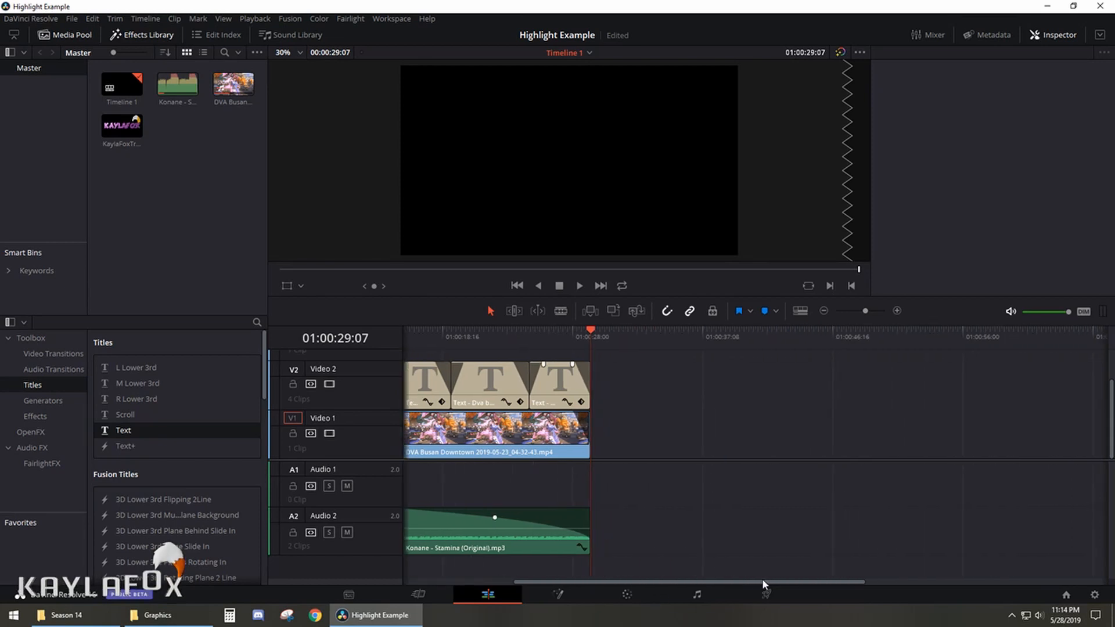
left_click(59, 619)
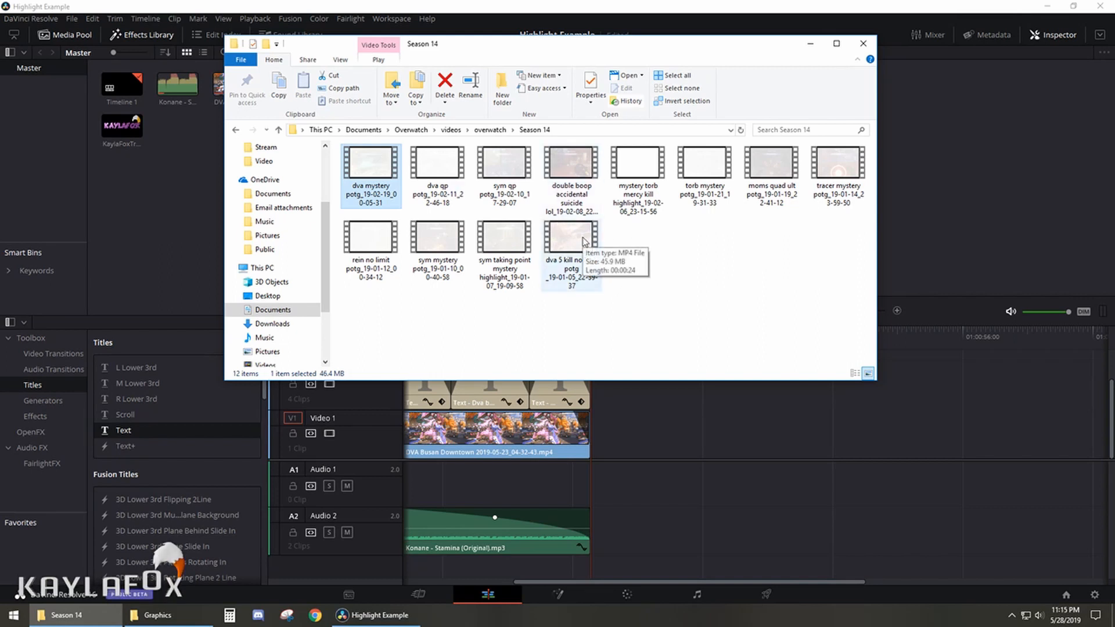
left_click(565, 240)
left_click_drag(565, 240, 591, 444)
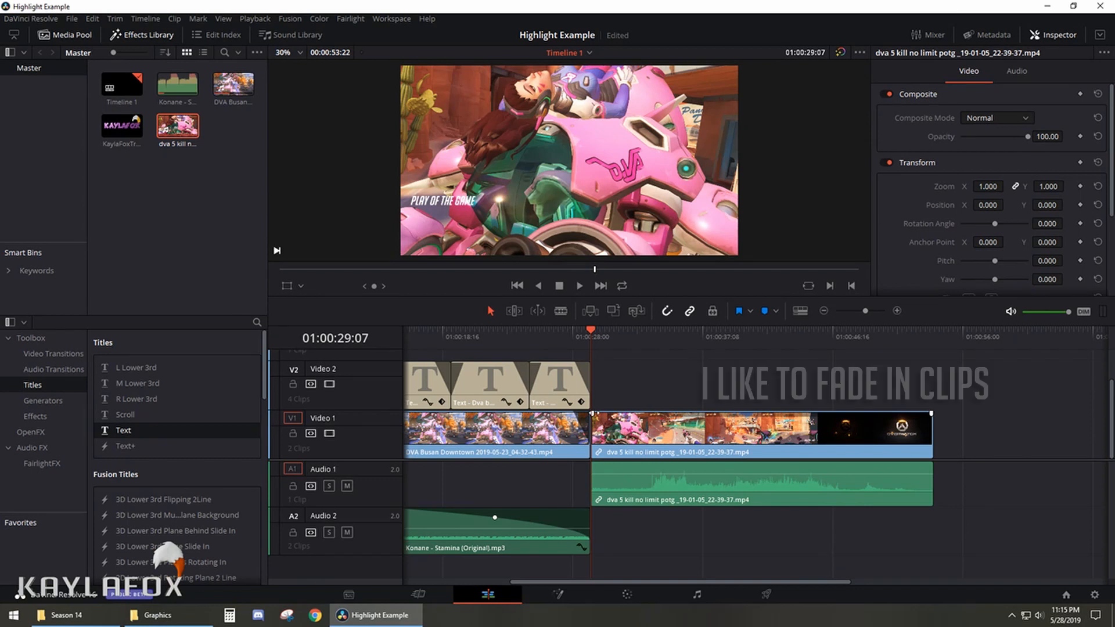
left_click_drag(593, 414, 607, 413)
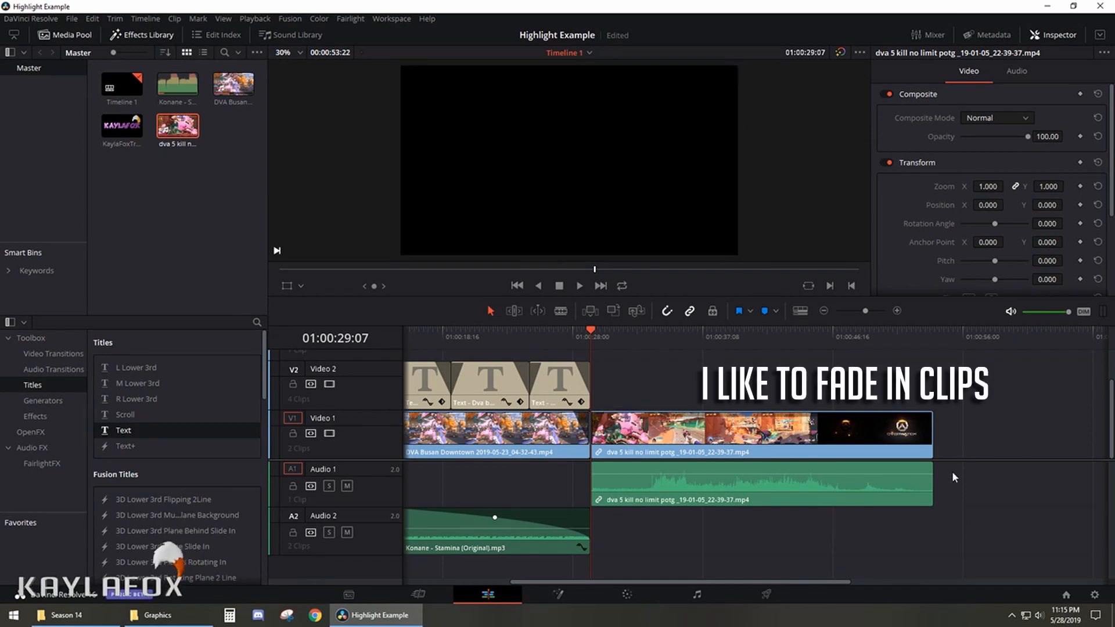
- Normalize the audio levels of the added dva 5 kill clip and play it back
right_click(667, 490)
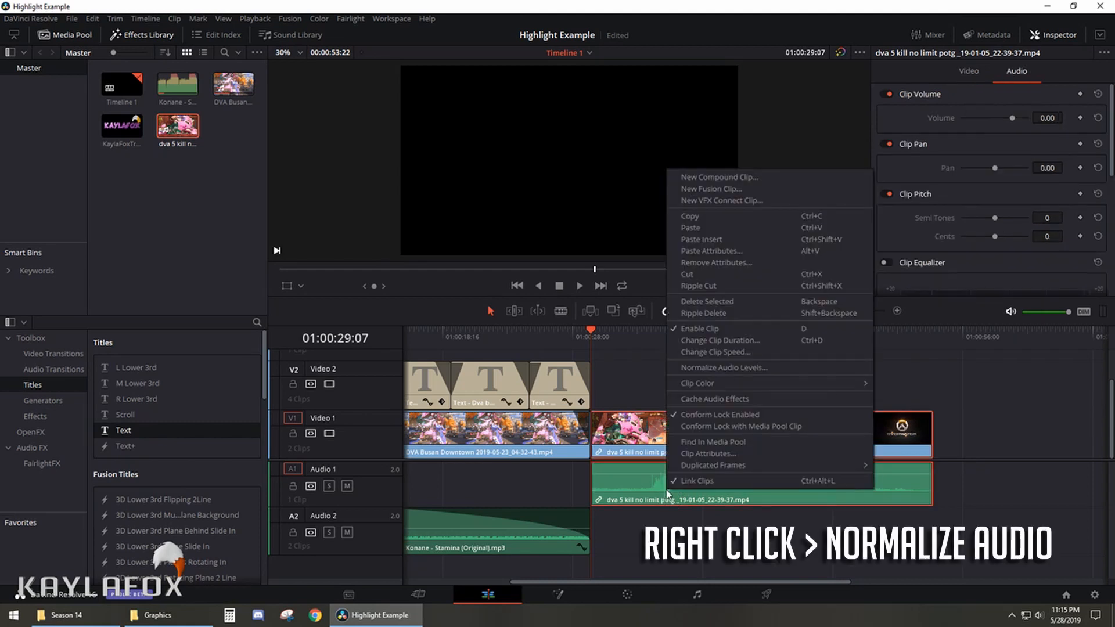
left_click(708, 369)
left_click(835, 437)
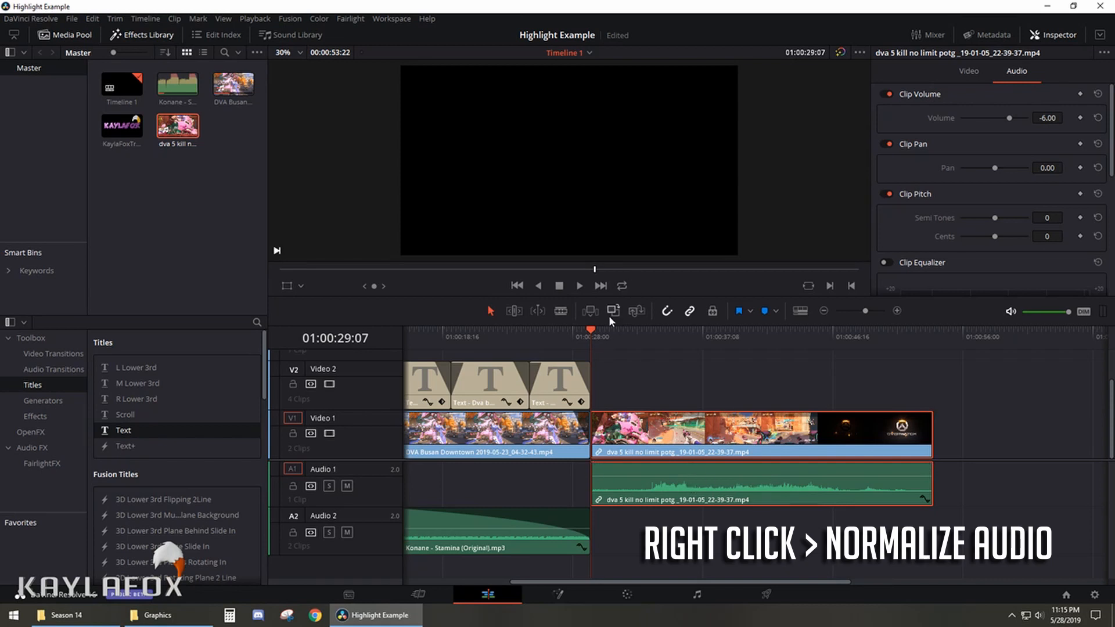
left_click(579, 286)
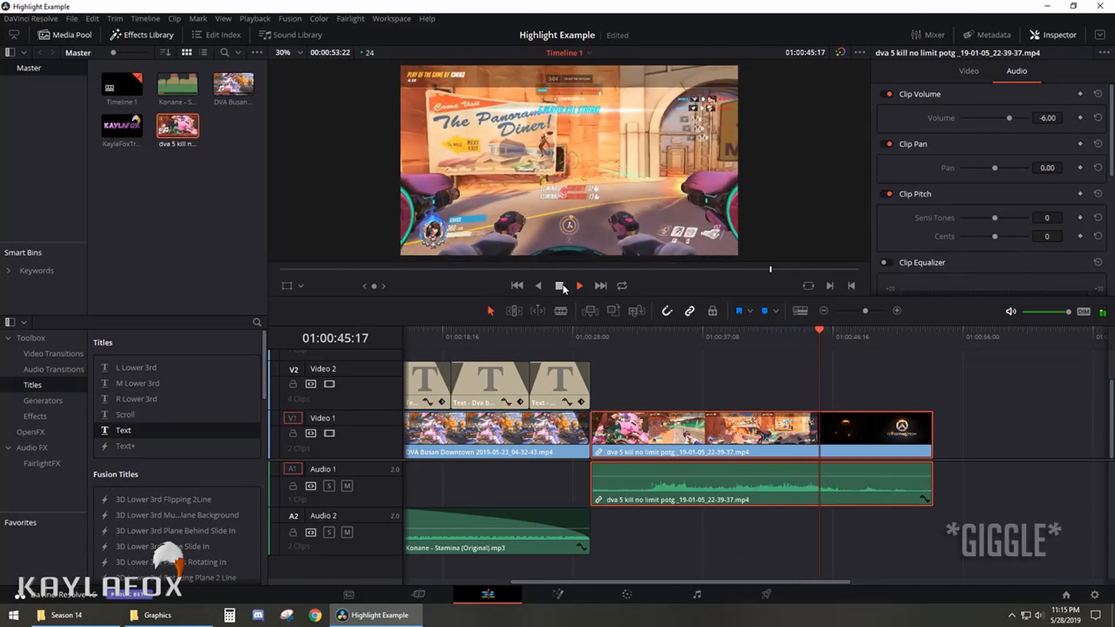
left_click(563, 286)
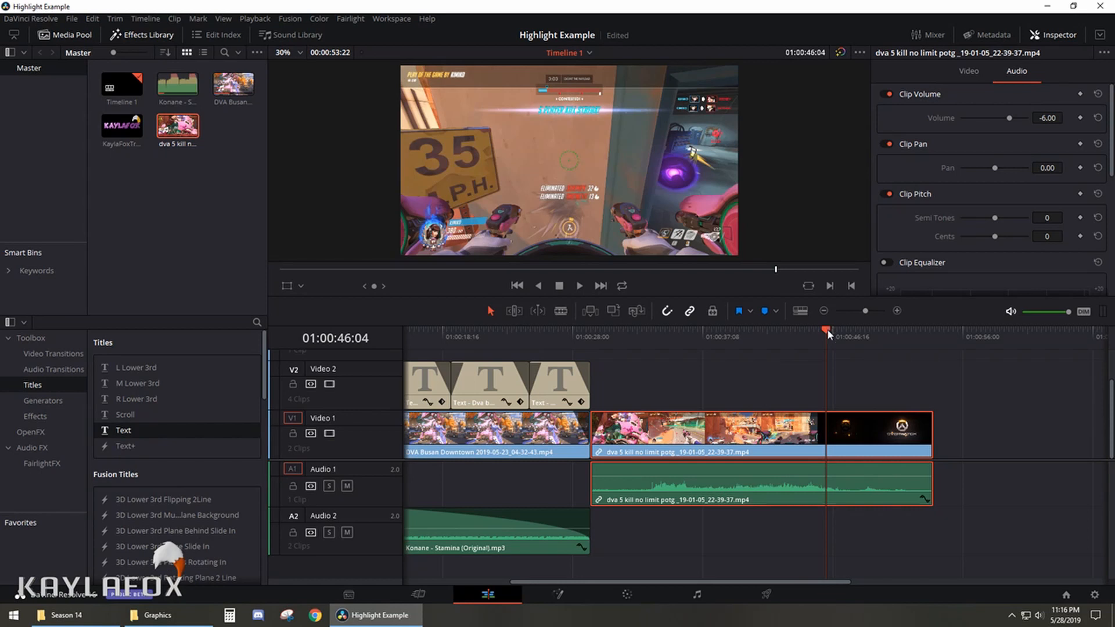
- Paste a copy of the "Enjoy!" title on Video 2 at 01:00:34:11, the gameplay's flash-in, and change its text to "Eat my bomb"
left_click_drag(827, 328, 660, 328)
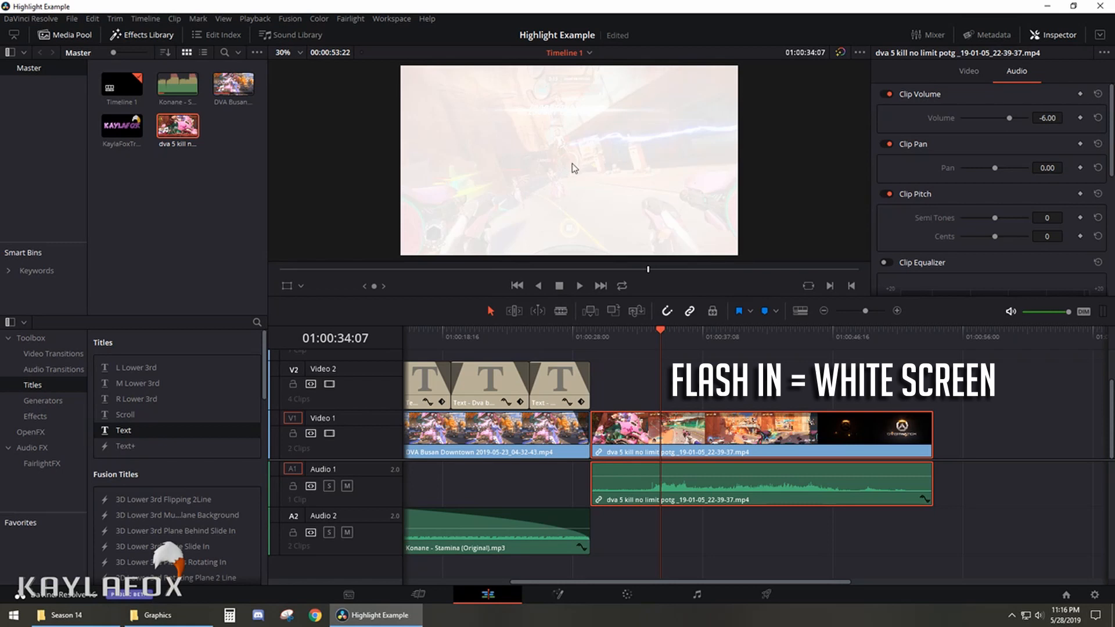
left_click_drag(662, 329, 662, 329)
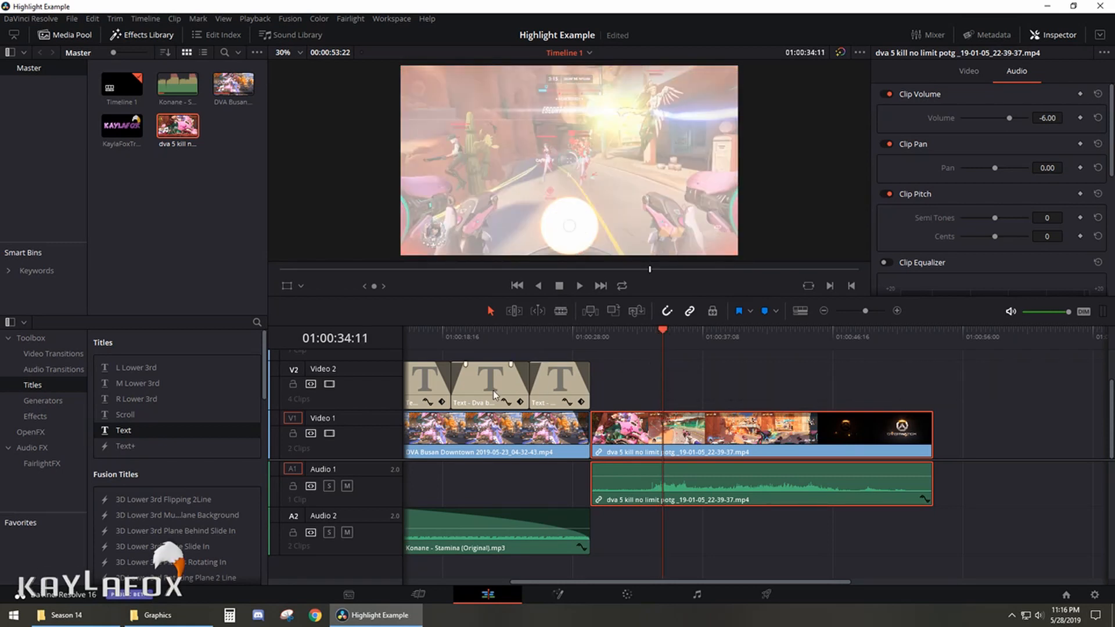
left_click(556, 383)
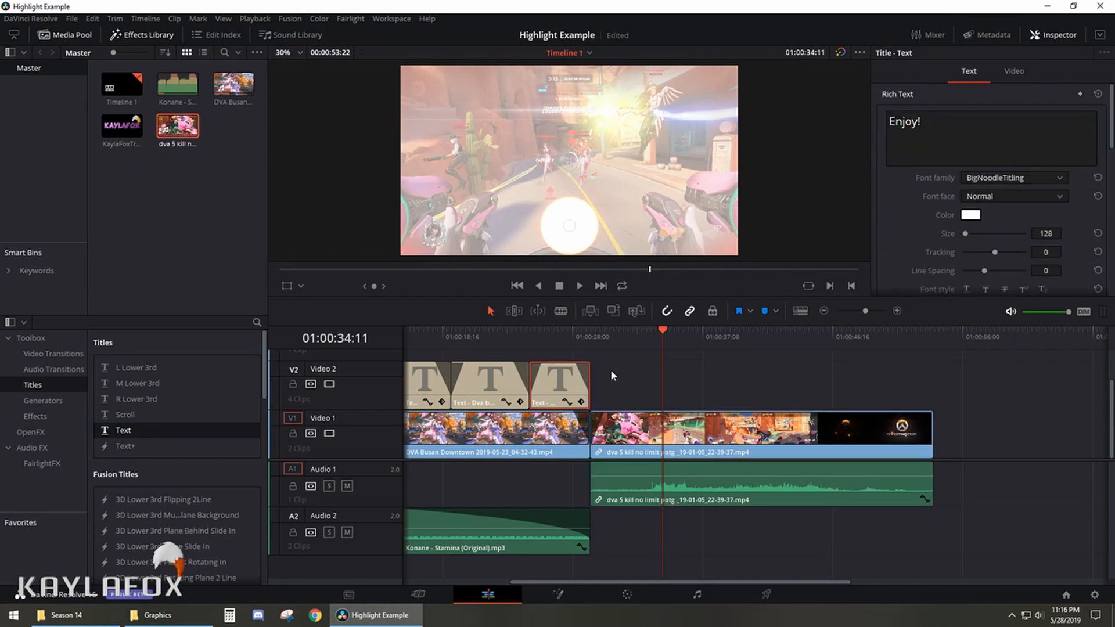
key("ctrl+v")
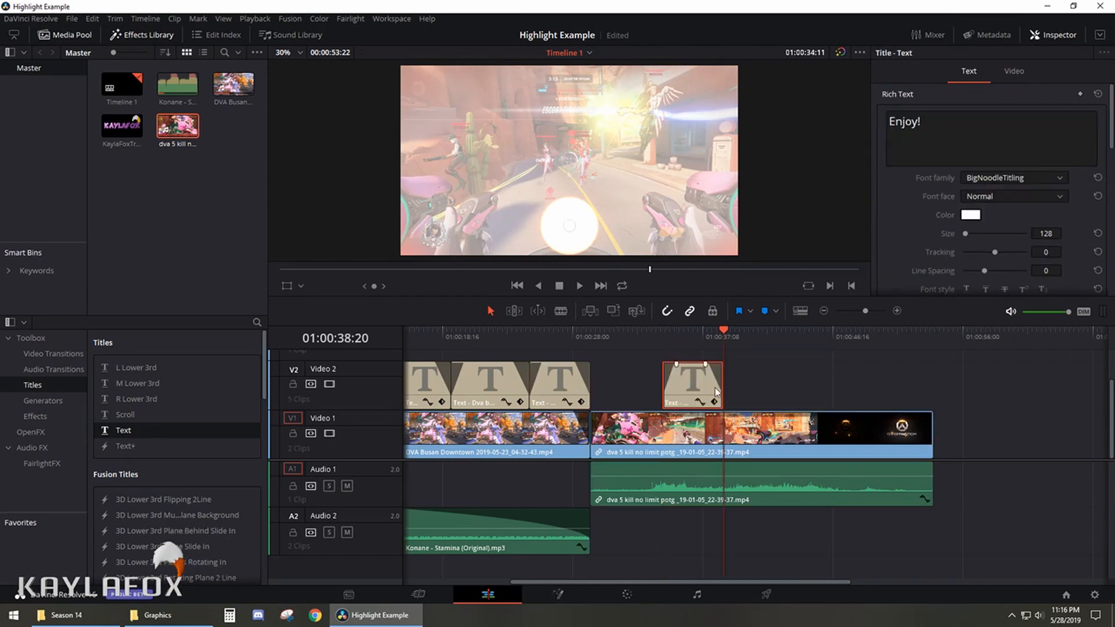
left_click_drag(723, 332, 688, 329)
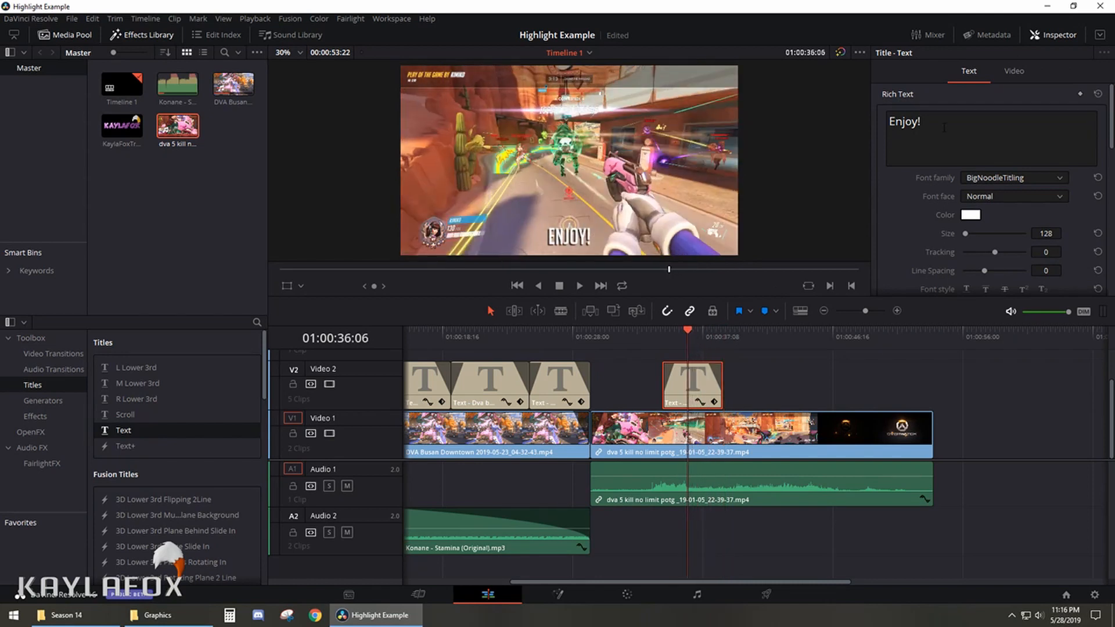
left_click_drag(931, 123, 887, 124)
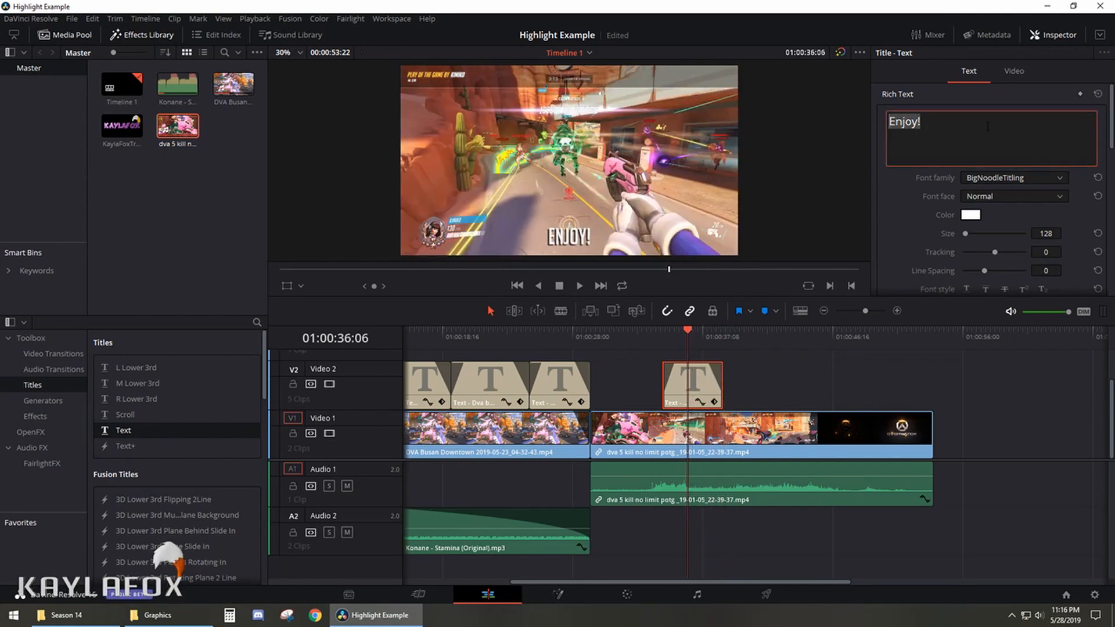
type("Eat my bomb")
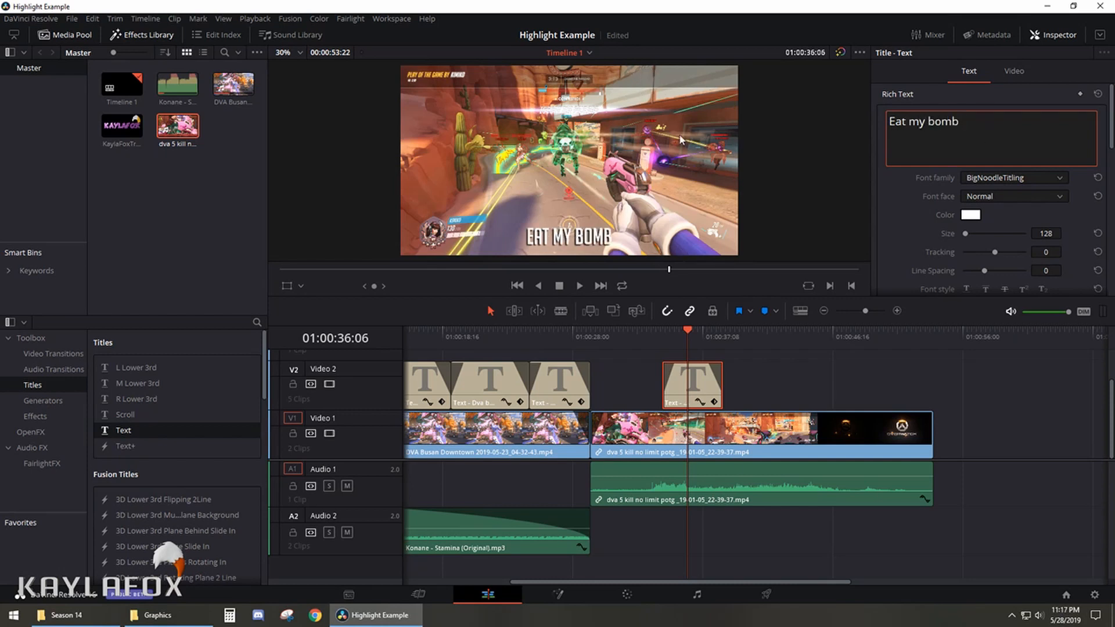
- Move the "Eat my bomb" title to the upper-right area of the video frame and scale it down to a zoom of about 0.855
left_click(569, 235)
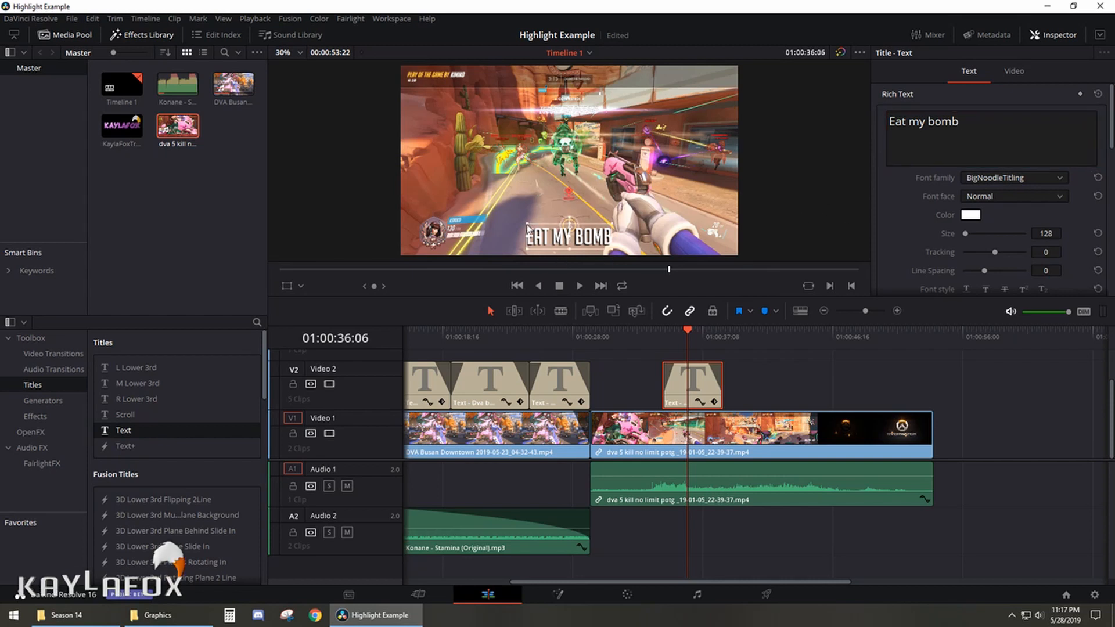
left_click_drag(542, 222, 654, 83)
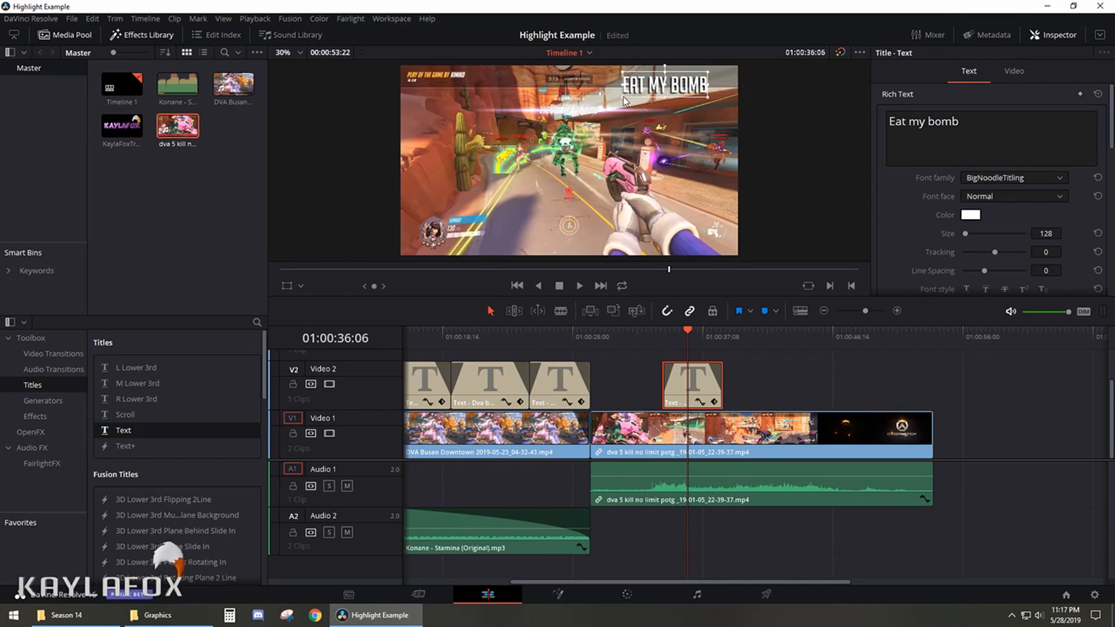
left_click_drag(622, 97, 625, 96)
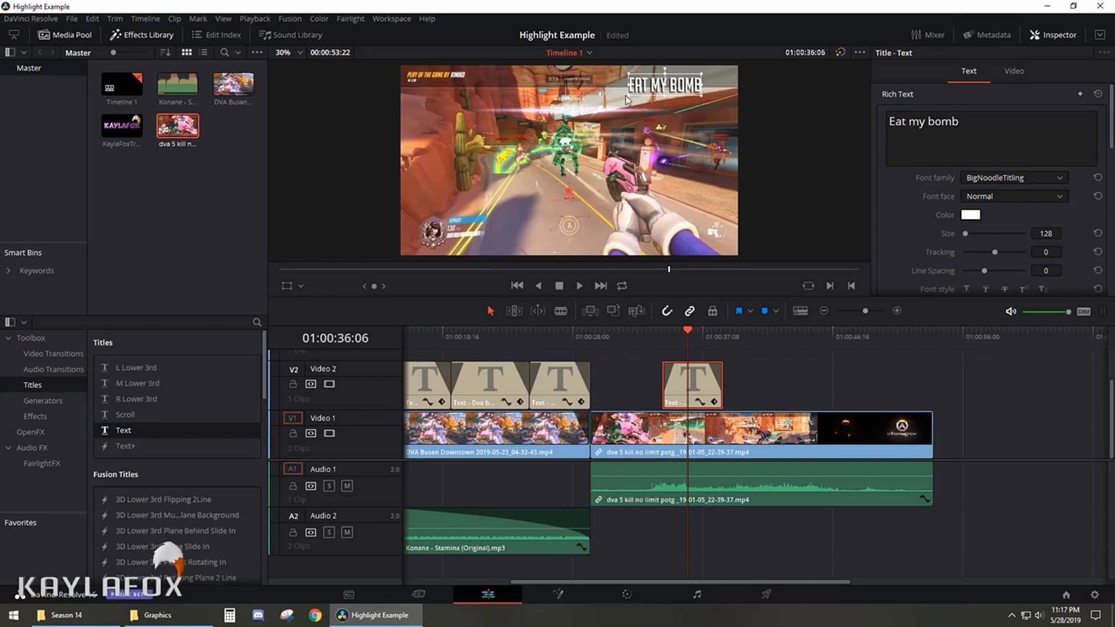
- Fine-tune the title's position by raising Y to 1019 and nudging X slightly to the right, and change its text to "Eat my bomb!"
scroll(938, 202, "down", 4)
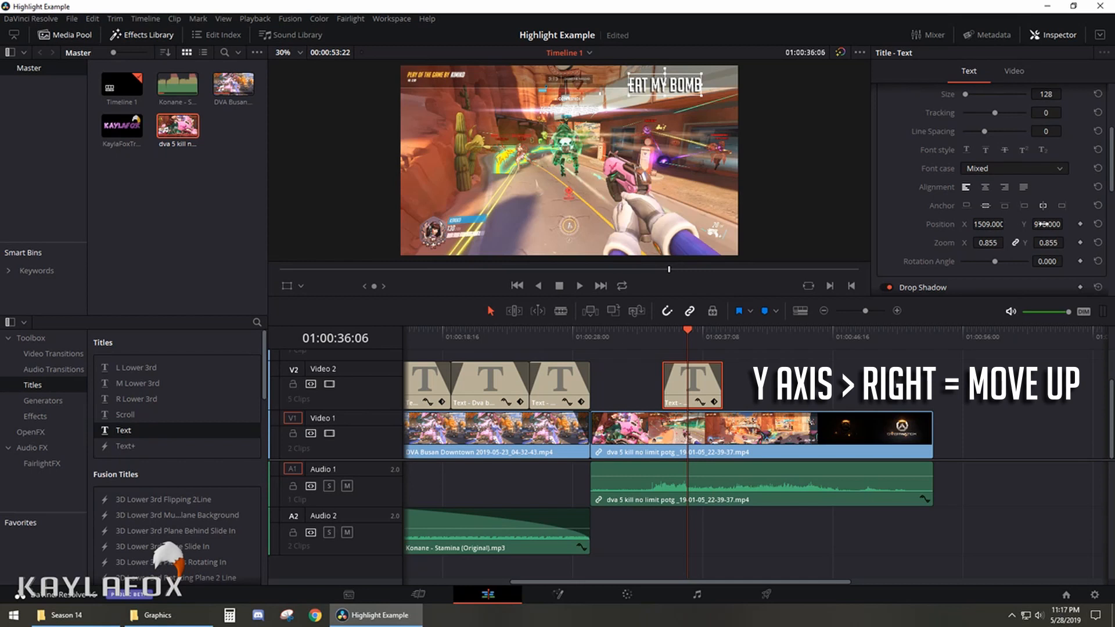
left_click_drag(1047, 224, 1066, 224)
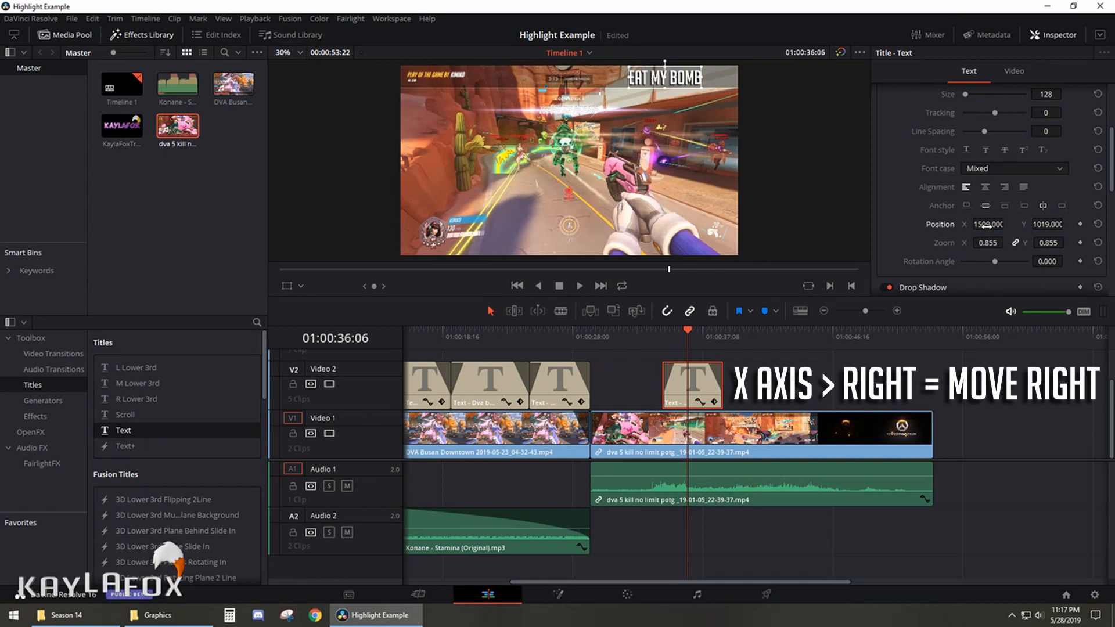
left_click_drag(987, 225, 1007, 224)
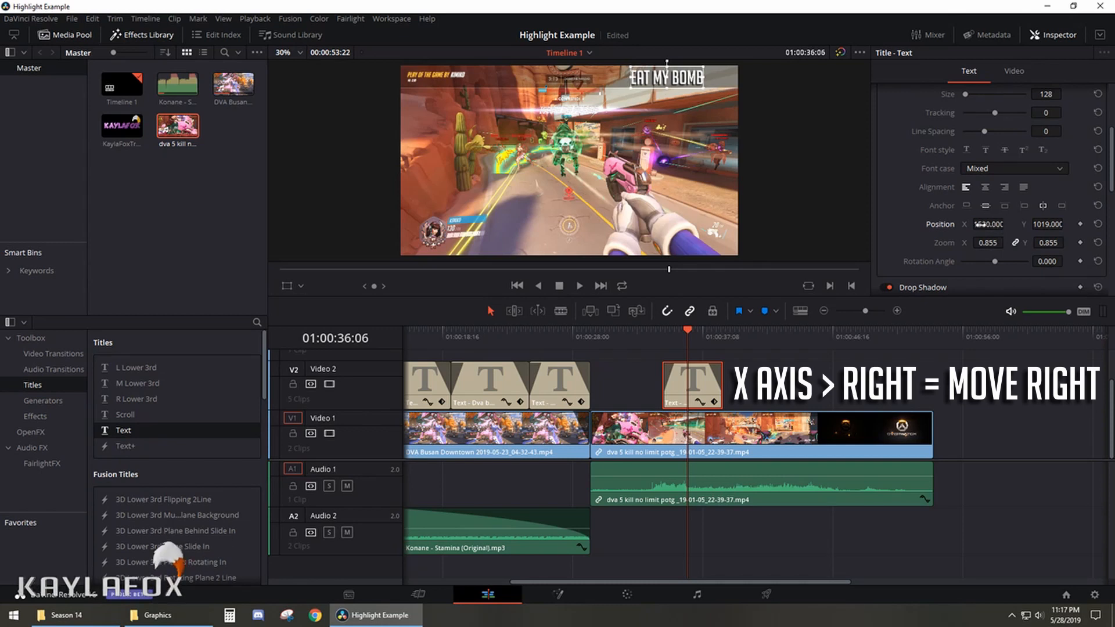
scroll(946, 174, "up", 3)
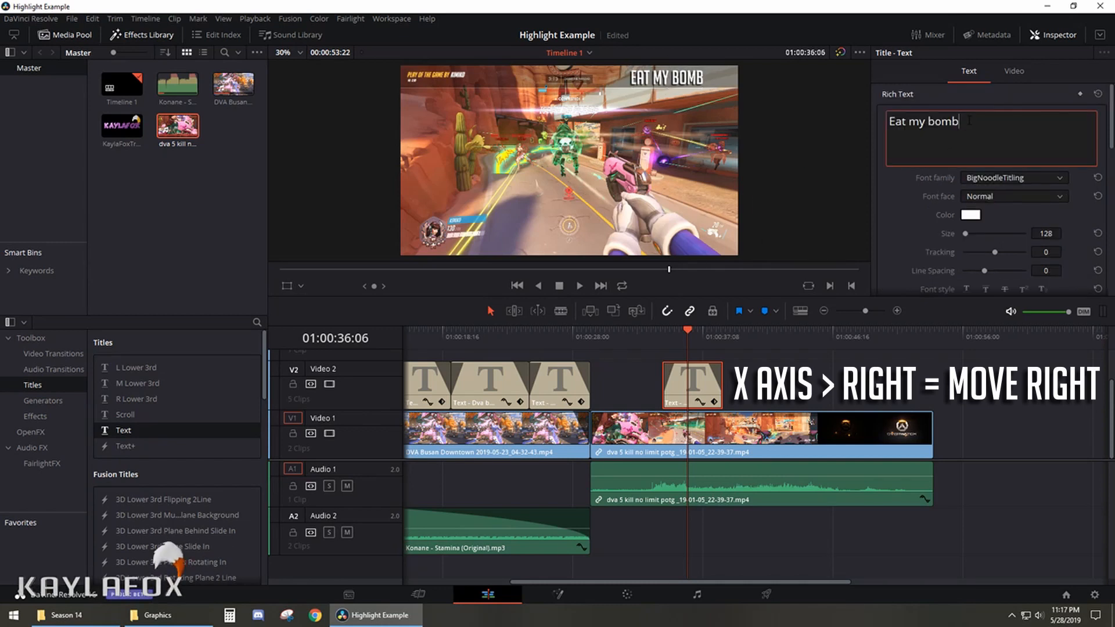
type("!")
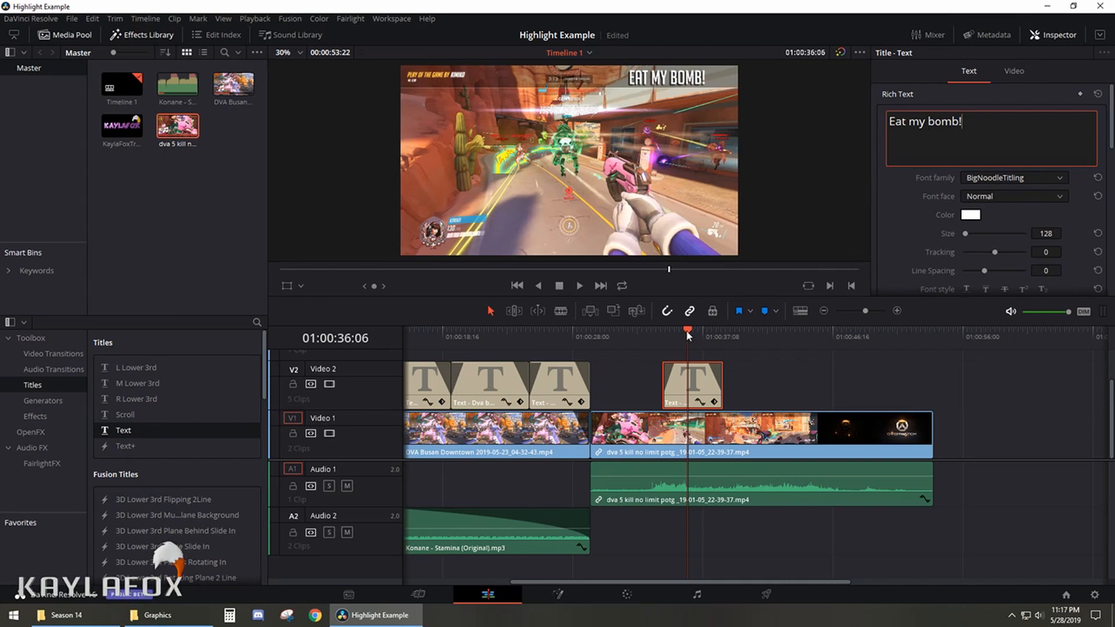
- Paste a copy of the title on Video 2 at 01:00:41:17 and change its text to "Clean up time!"
left_click_drag(687, 335, 764, 330)
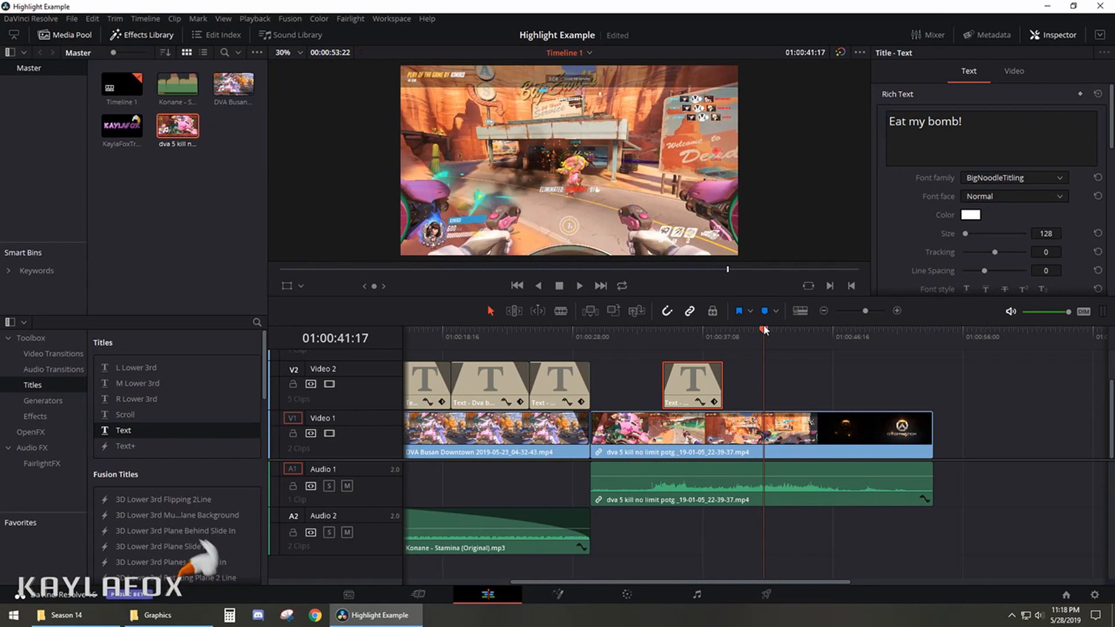
left_click(776, 370)
key("ctrl+v")
left_click_drag(971, 123, 845, 129)
type("Clean up")
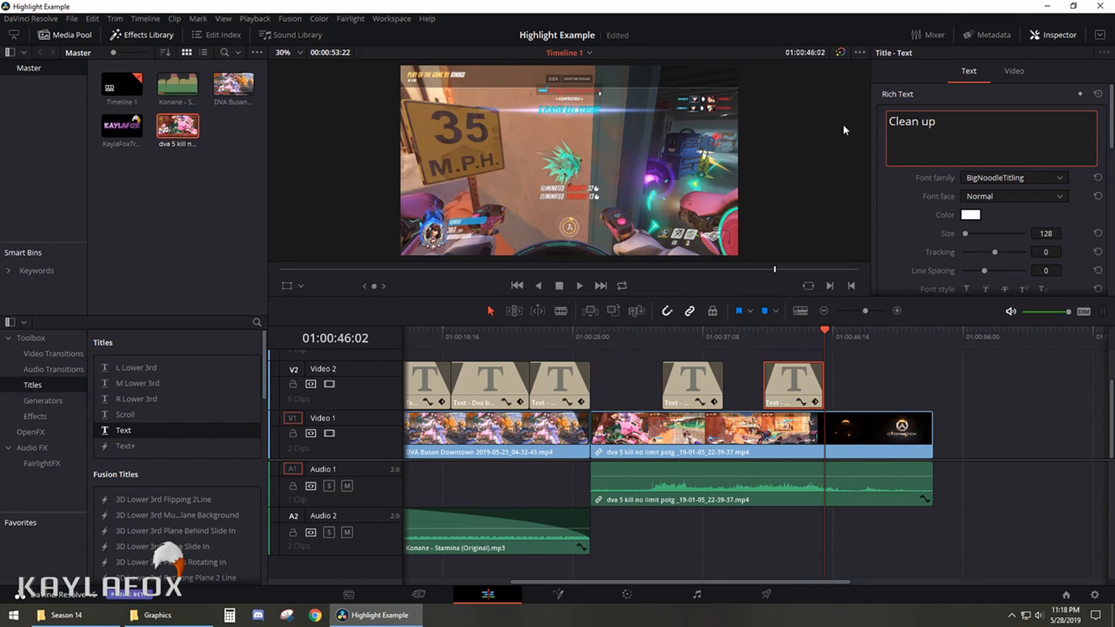
type(" time!")
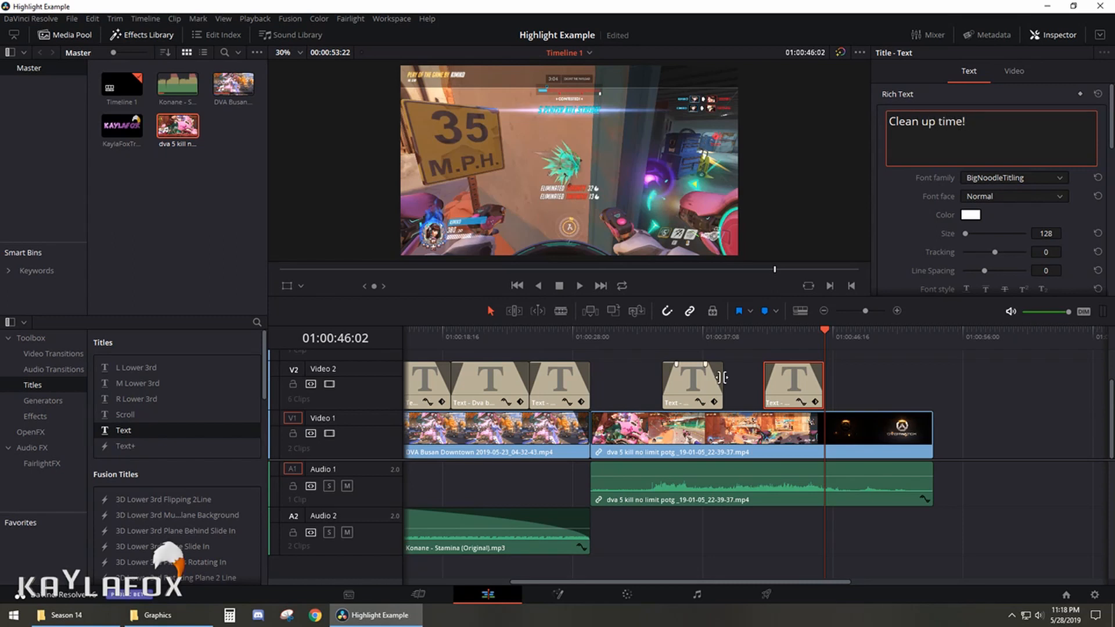
- Extend the end of the "Eat my bomb!" title until it meets the start of the "Clean up time!" title
left_click(720, 380)
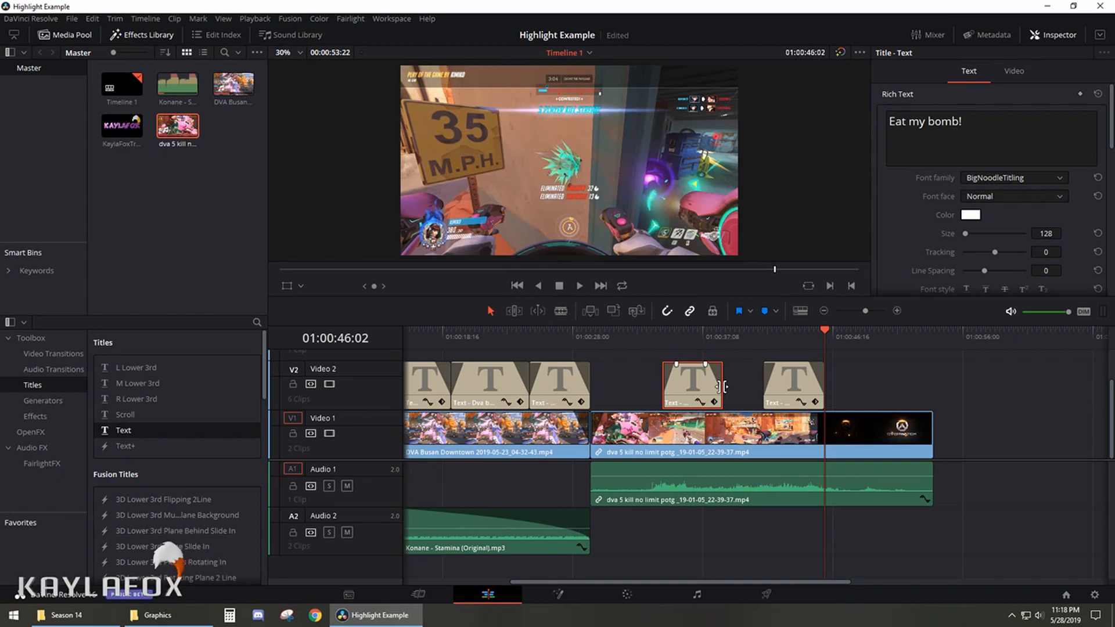
left_click_drag(722, 386, 793, 388)
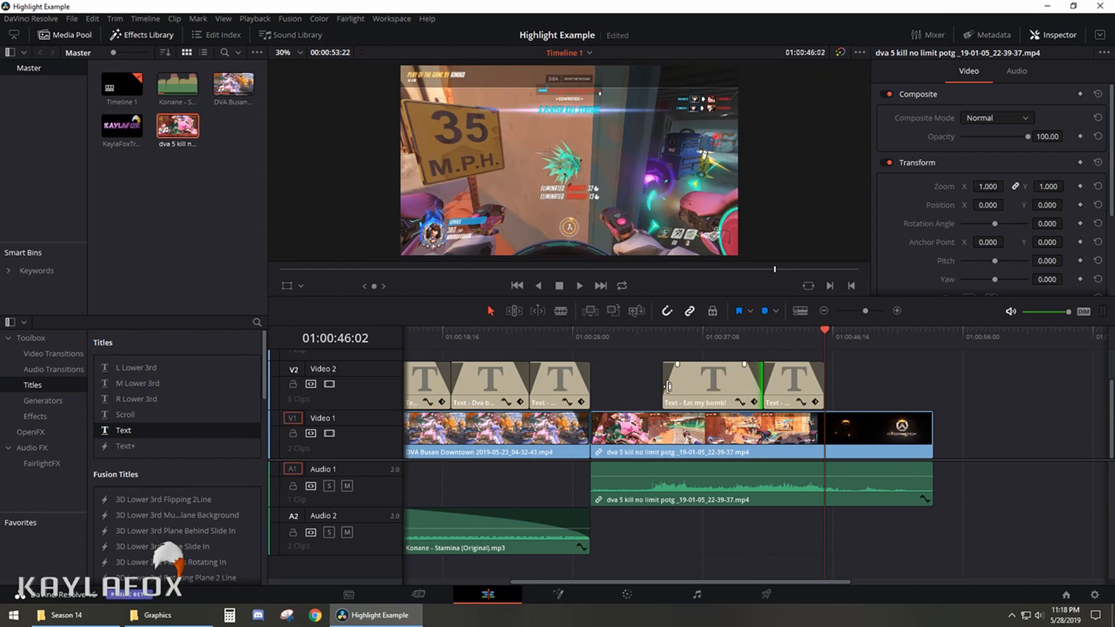
left_click(785, 388)
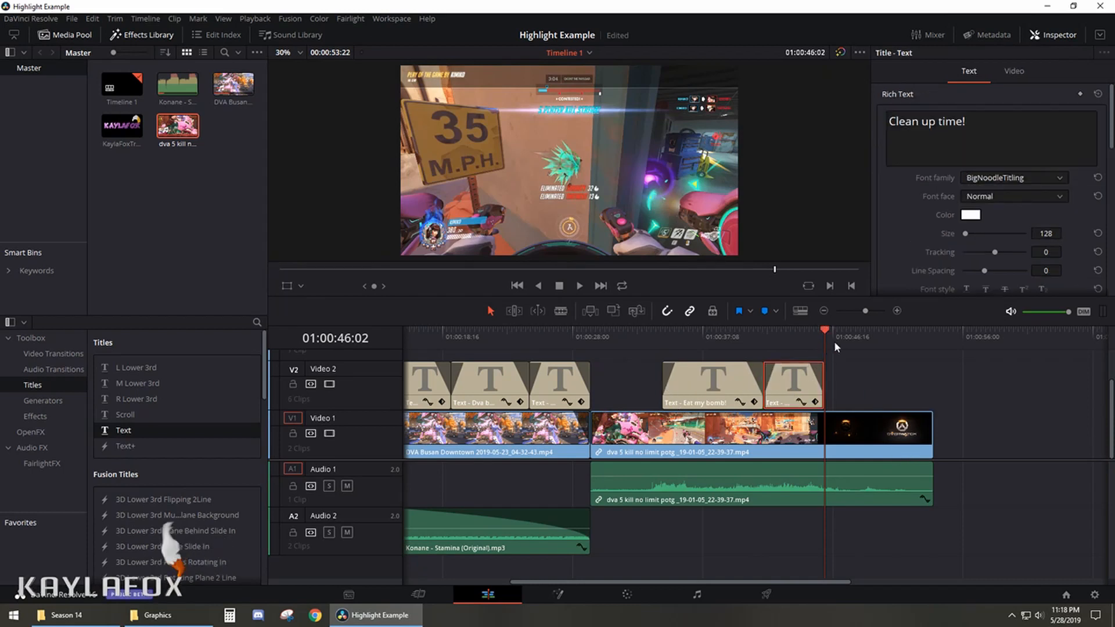
- Play back the two titles from 01:00:33:09 and shorten their fades, giving "Clean up time!" a fade-out of about 14 frames
left_click_drag(825, 330, 647, 334)
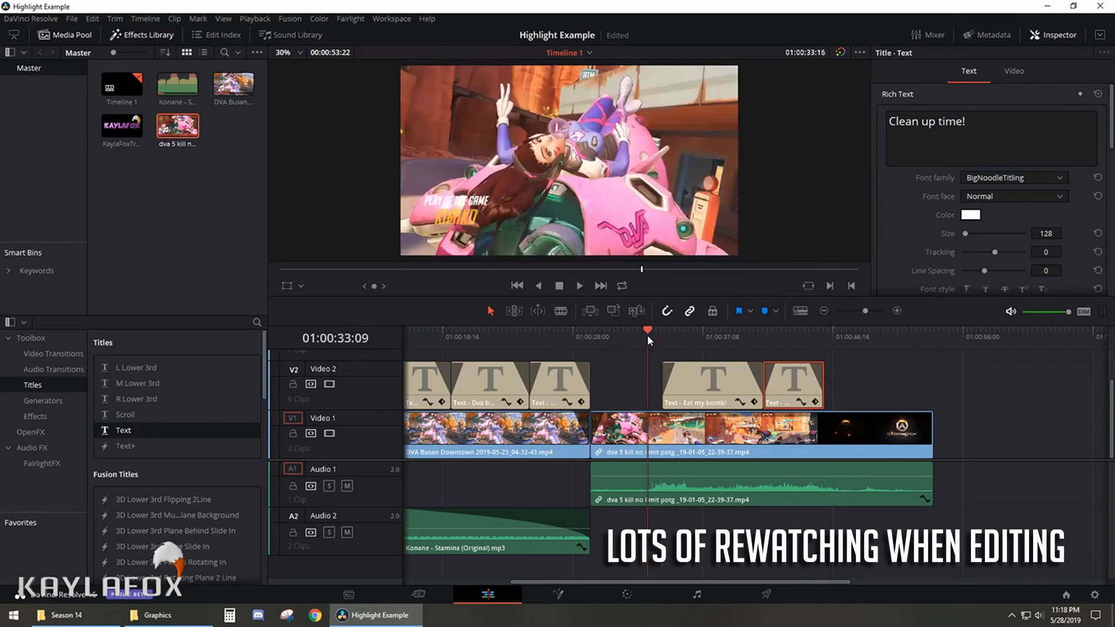
left_click(578, 287)
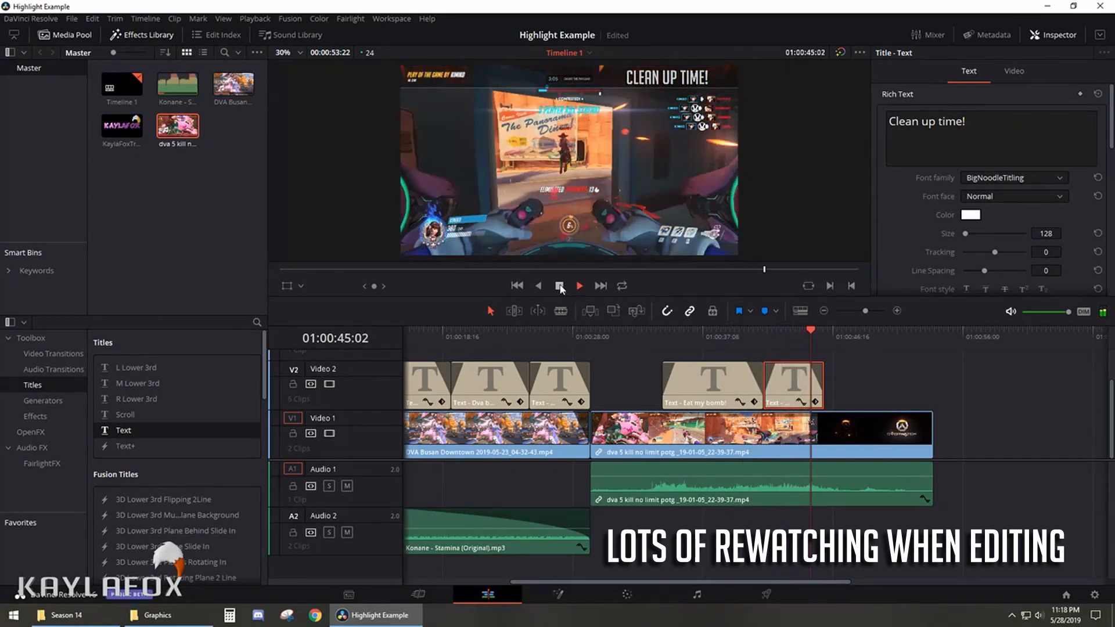
left_click(560, 286)
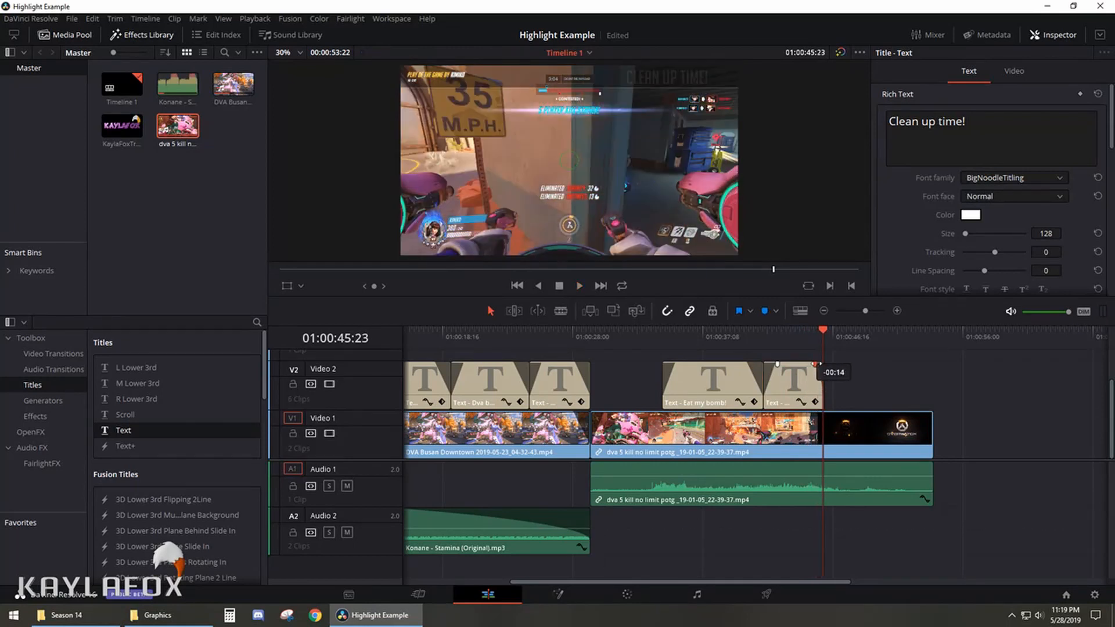
left_click_drag(816, 364, 775, 364)
left_click_drag(677, 364, 669, 364)
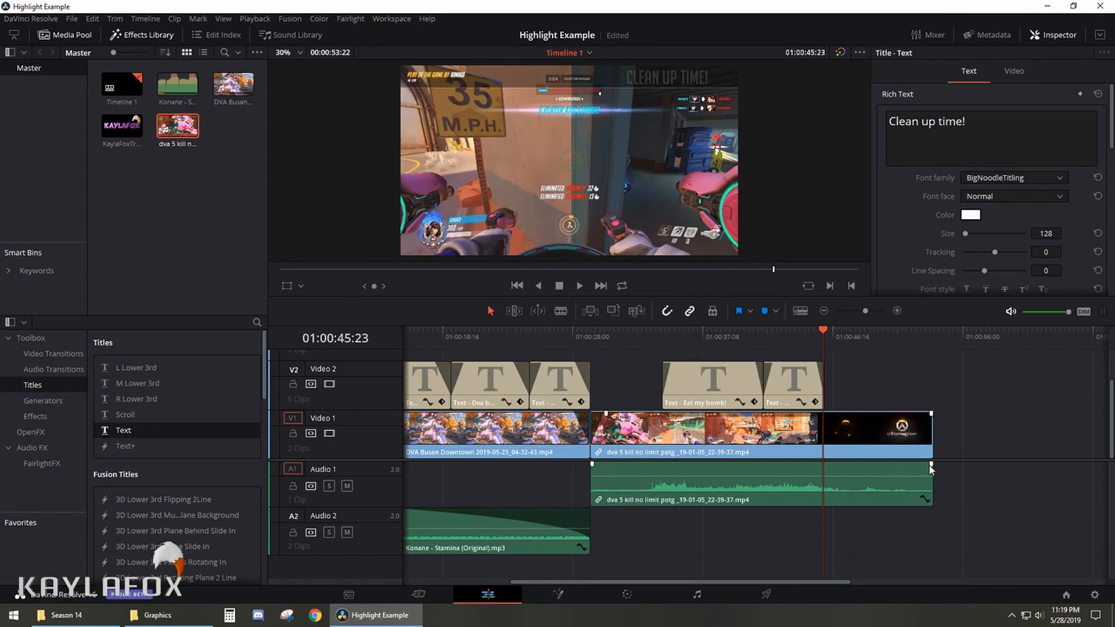
- Cut the dva 5 kill clip at 01:00:48:07, delete the part after the cut, and give the remaining video a one-second fade-out
left_click_drag(887, 334, 855, 329)
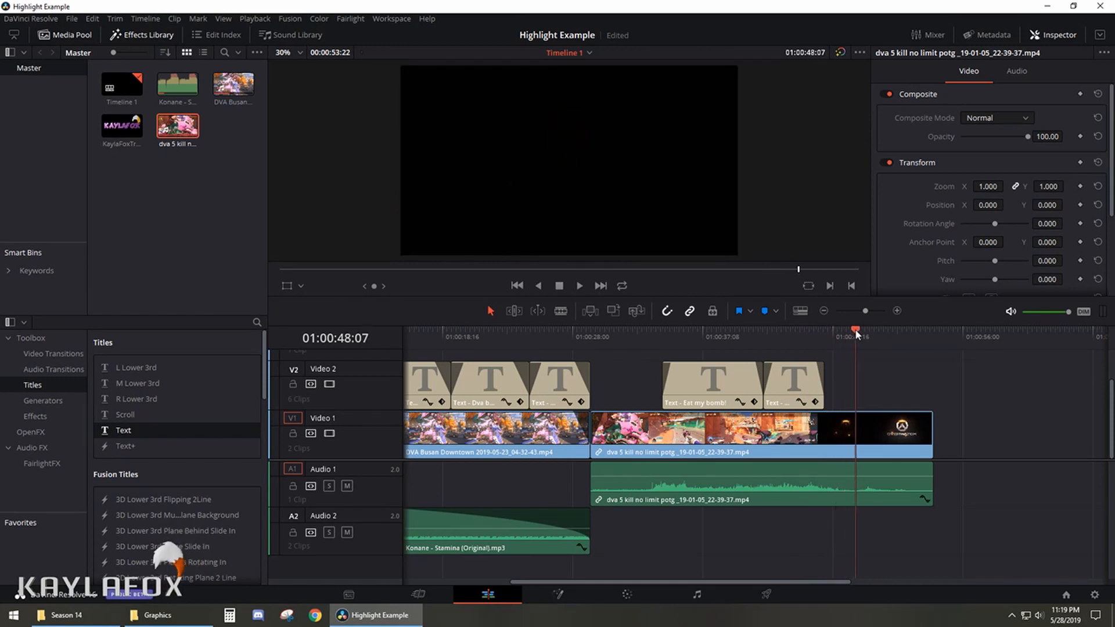
key("b")
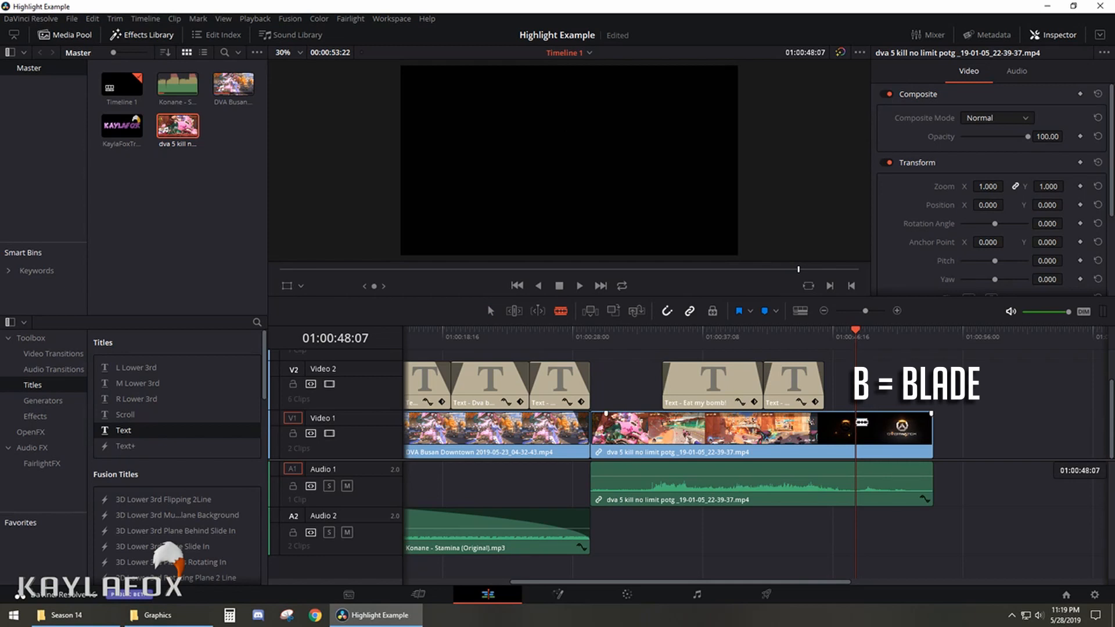
left_click(871, 468)
key("a")
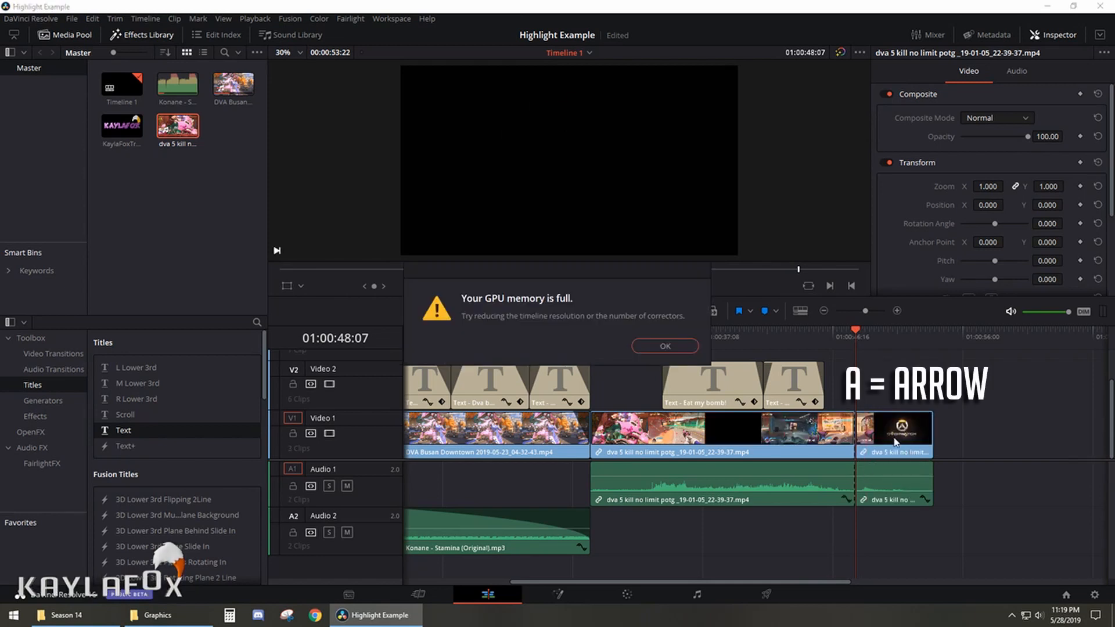
key("BackSpace")
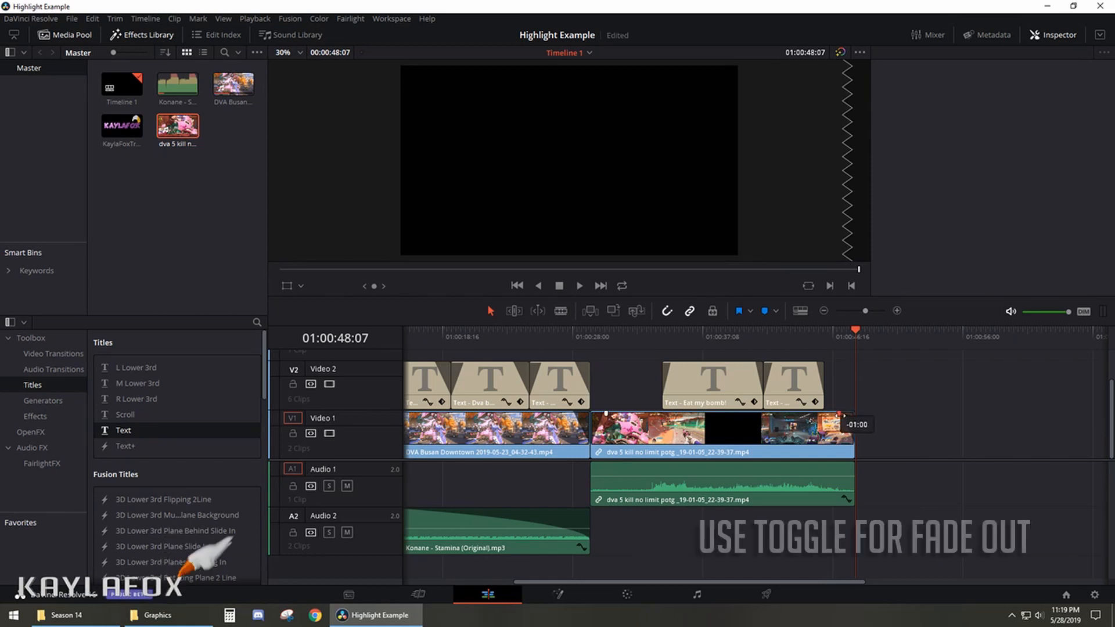
left_click_drag(852, 414, 842, 415)
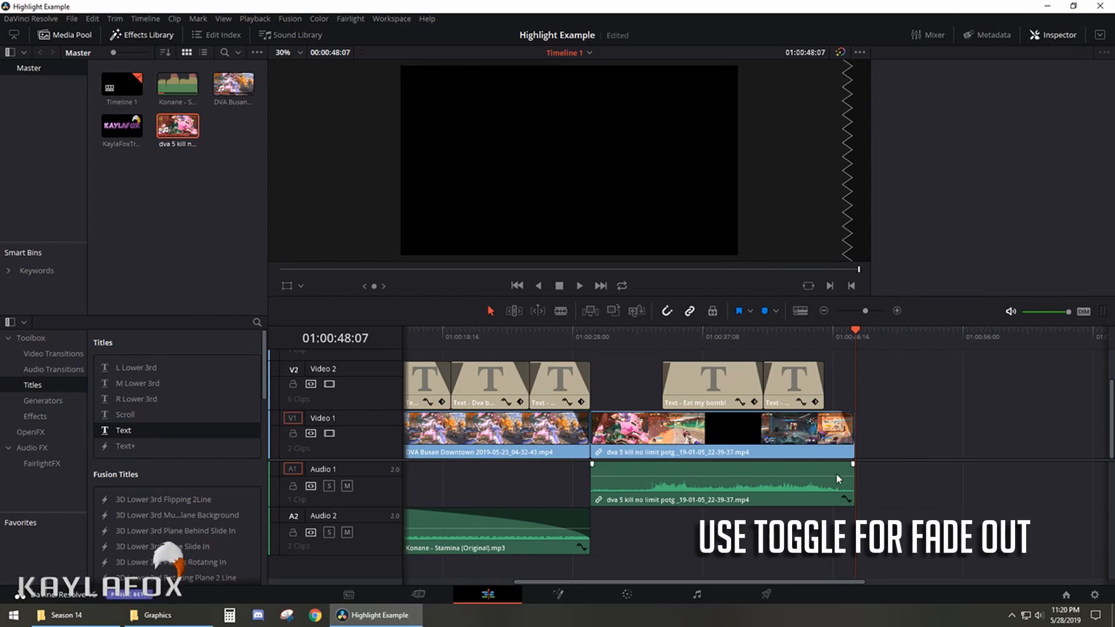
- Add "dva mystery potg_19-02-19_00-05-31.mp4" from the Season 14 folder after the dva 5 kill clip on Video 1 and fade its start and end about one second
left_click_drag(628, 582, 666, 598)
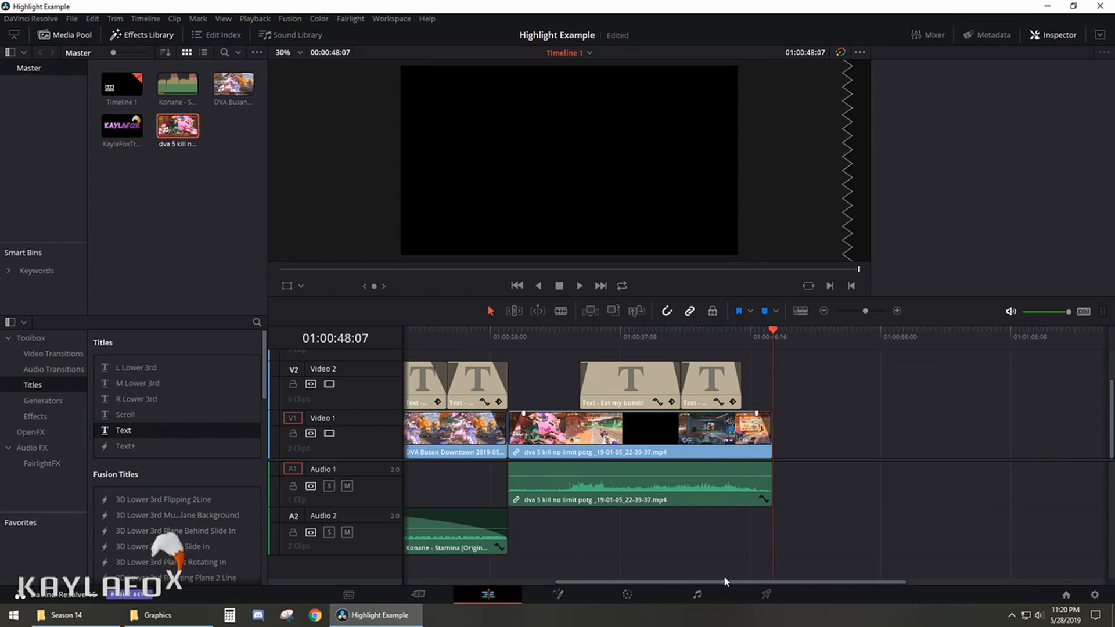
left_click_drag(723, 583, 802, 581)
left_click(67, 615)
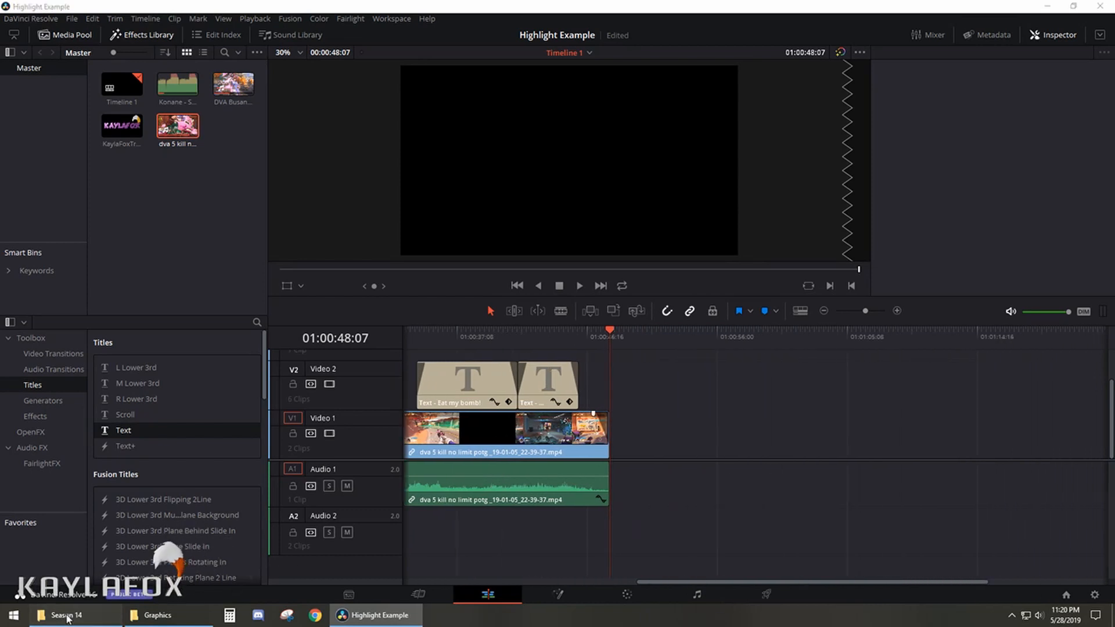
left_click(372, 166)
left_click_drag(372, 165, 628, 412)
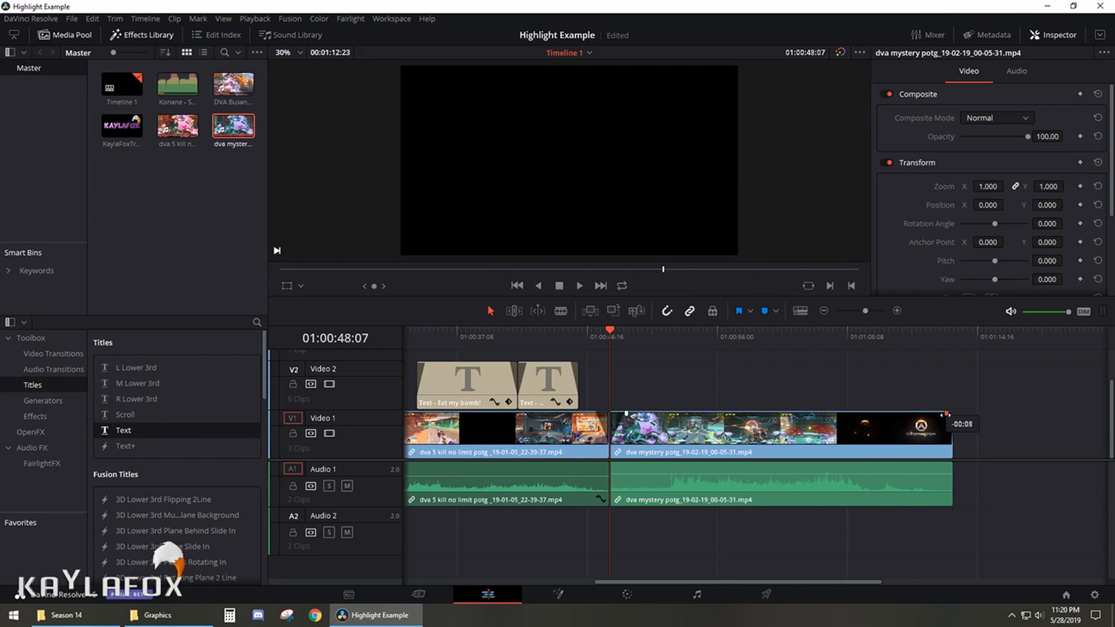
left_click_drag(950, 414, 936, 414)
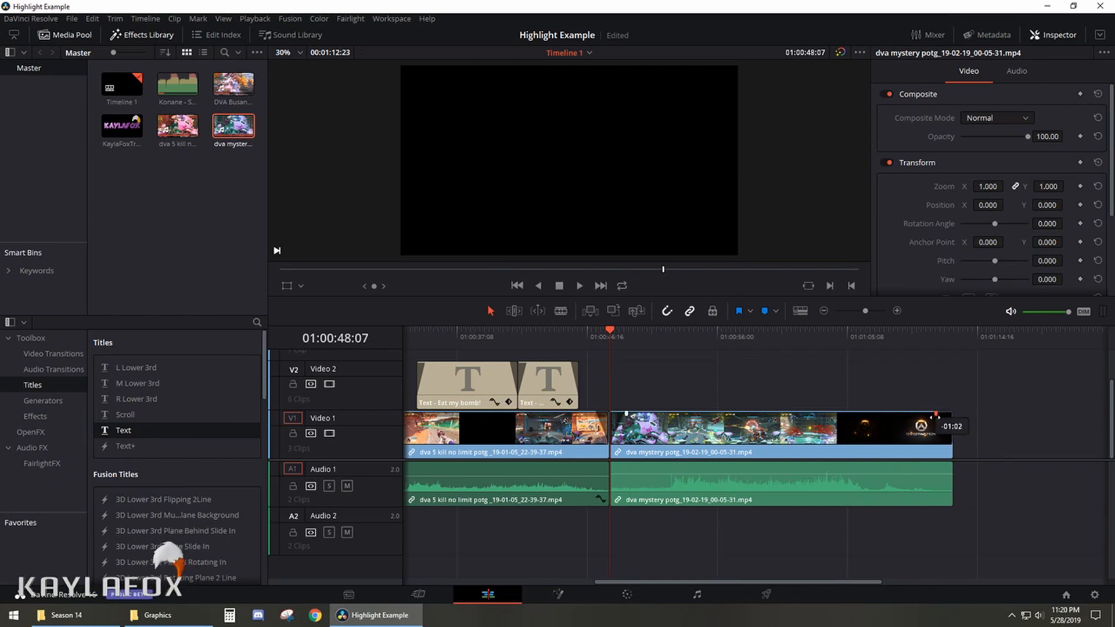
- Normalize the audio levels of the dva mystery clip and play the clip back
left_click(579, 286)
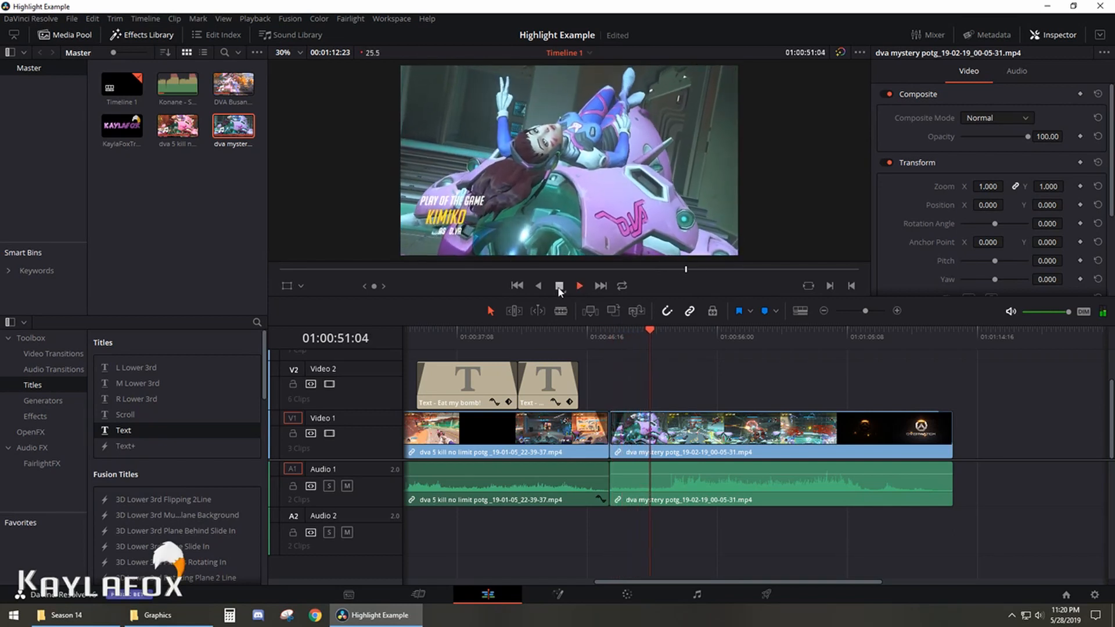
left_click(559, 288)
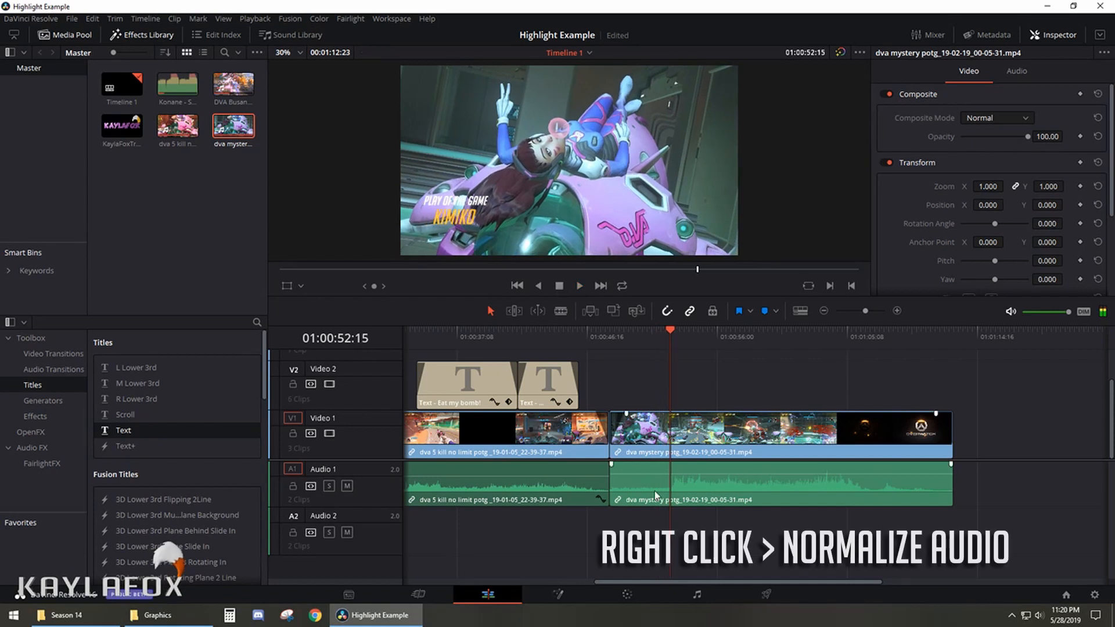
right_click(641, 483)
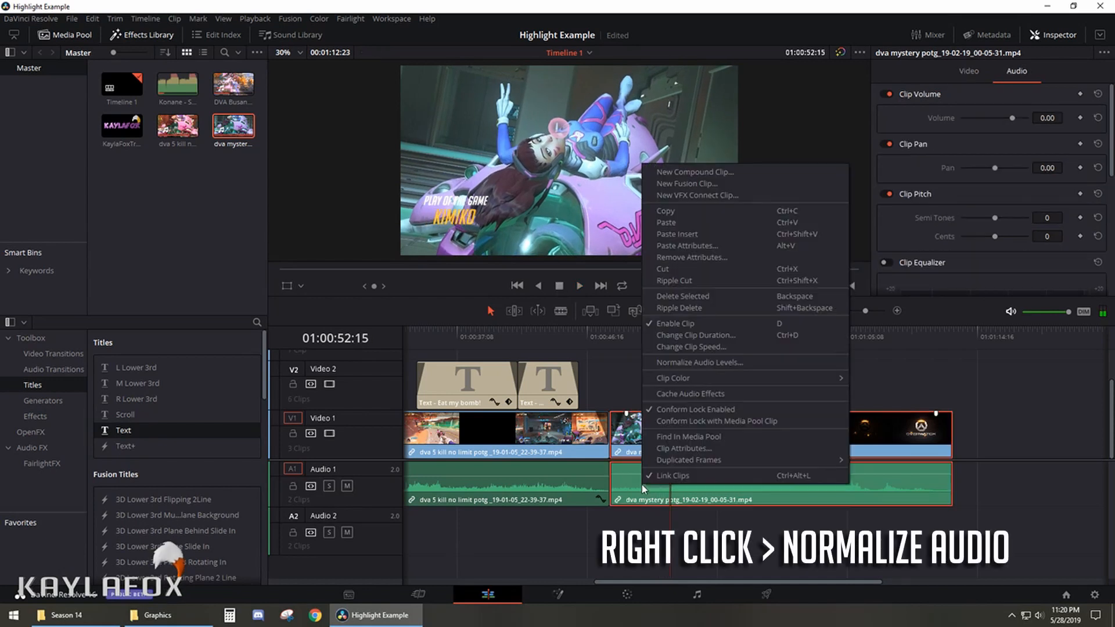
left_click(676, 362)
left_click(858, 435)
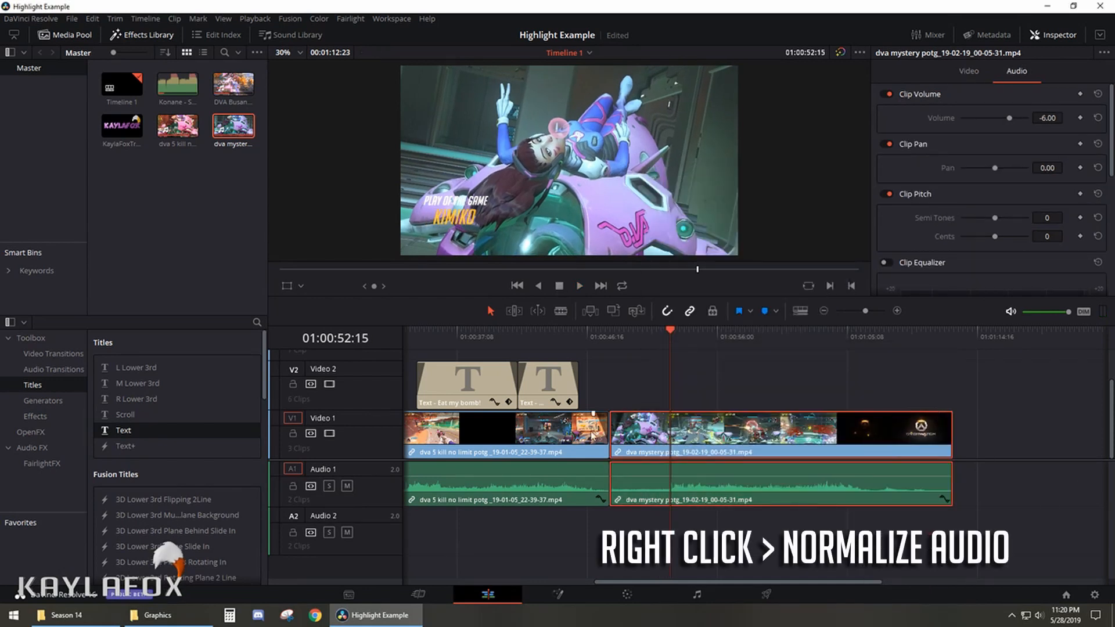
left_click(580, 286)
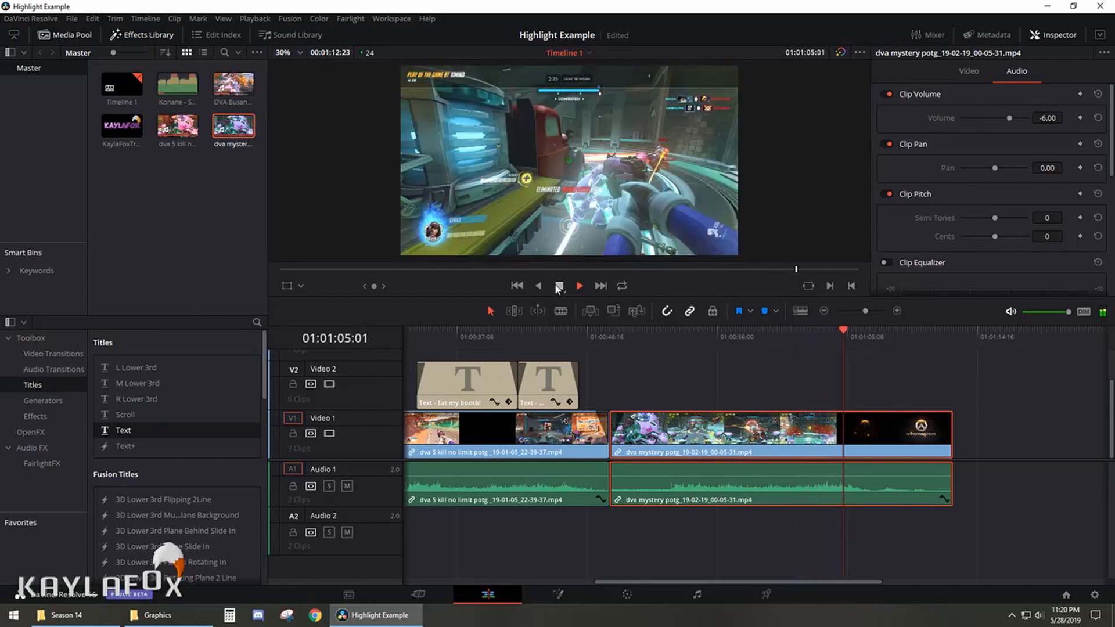
left_click(558, 287)
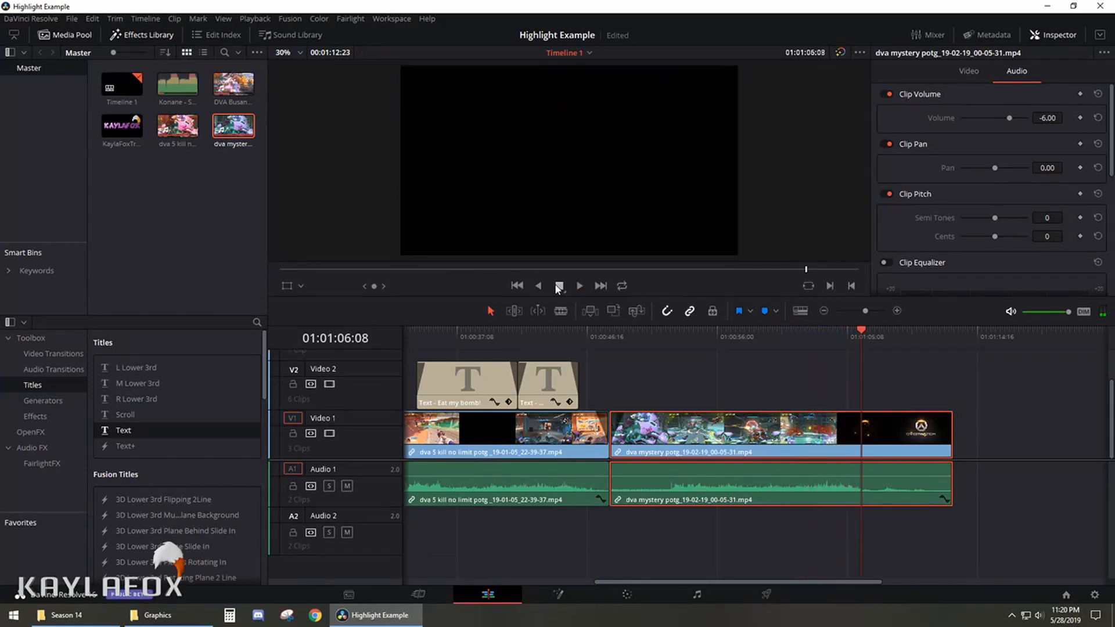
- Copy the "Eat my bomb!" title to 01:00:53:20 on Video 2 and change the copy's text to "Mouse 1 spam go!"
left_click_drag(859, 333, 687, 345)
left_click(460, 398)
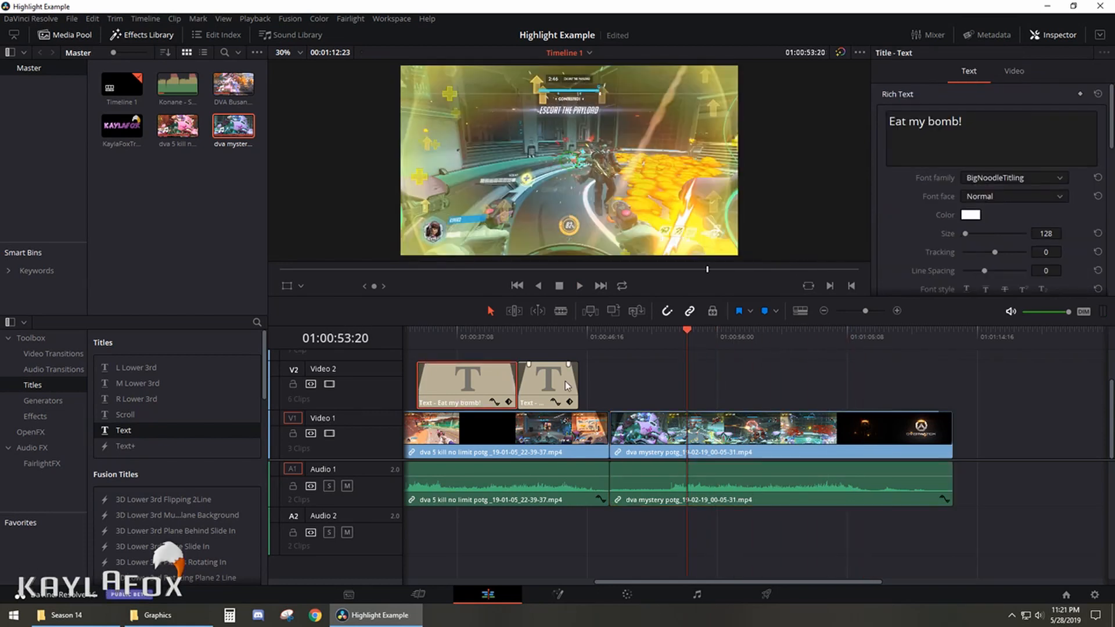
left_click(695, 378)
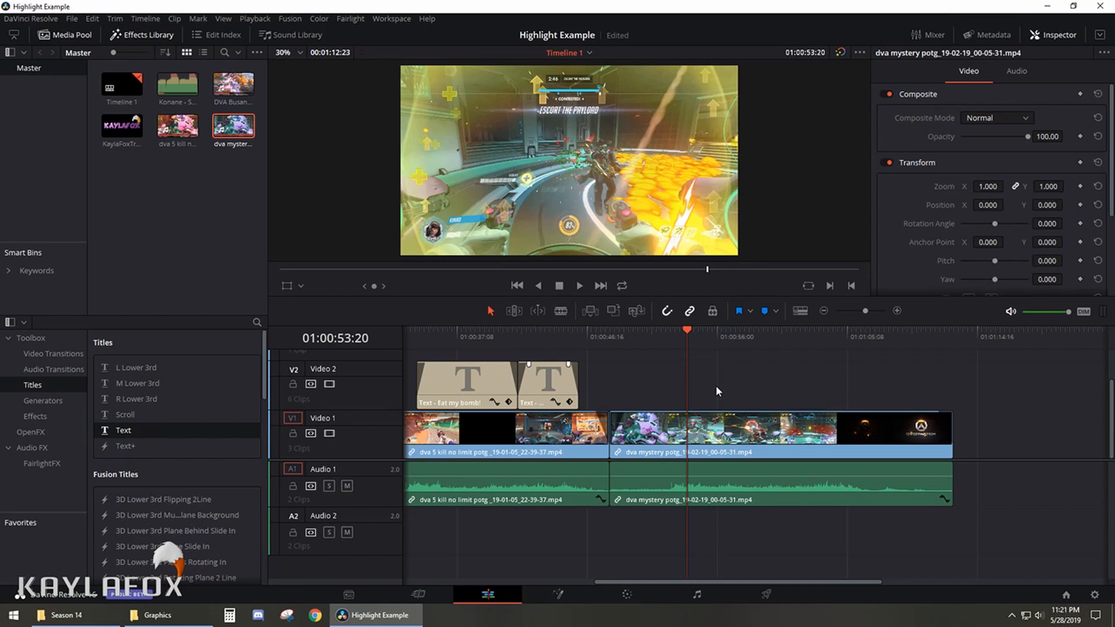
key("ctrl+v")
left_click_drag(964, 122, 880, 123)
type("Mous")
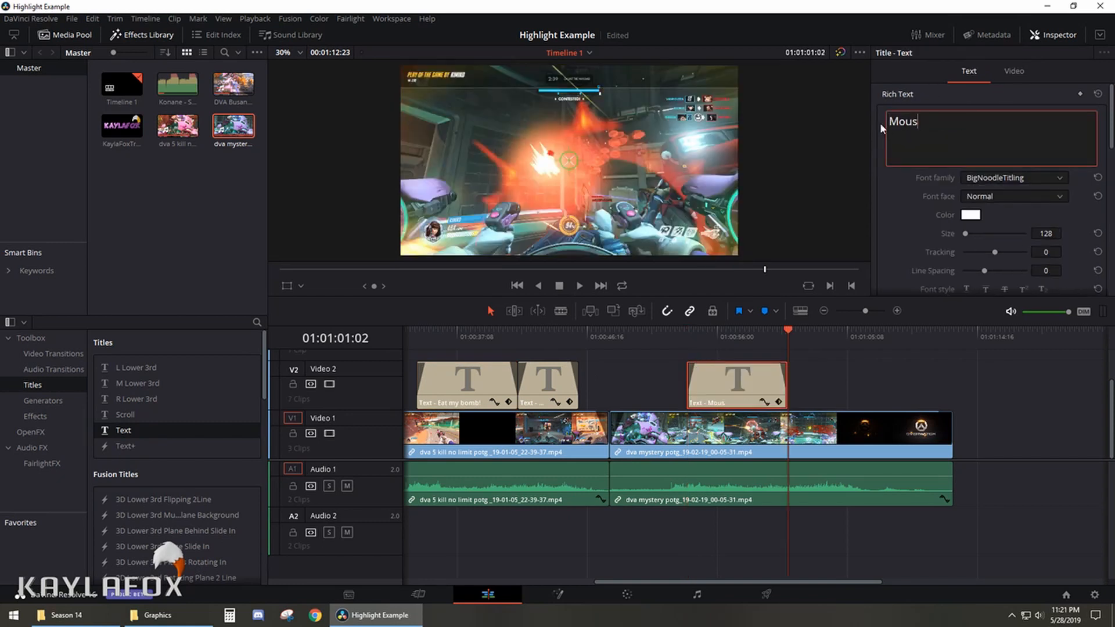
type("e 1 spam go!")
- Paste another copy of the title at 01:01:02:21 on Video 2 and change its text to "NANO DVA!!!"
left_click_drag(793, 328, 814, 334)
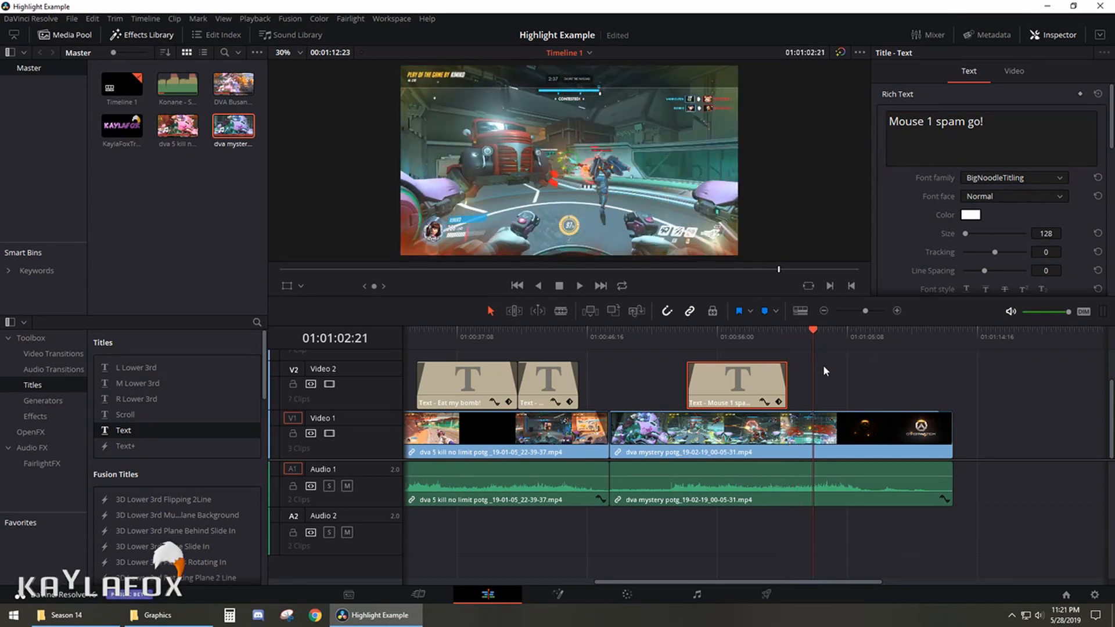
key("ctrl+v")
left_click_drag(973, 114, 908, 121)
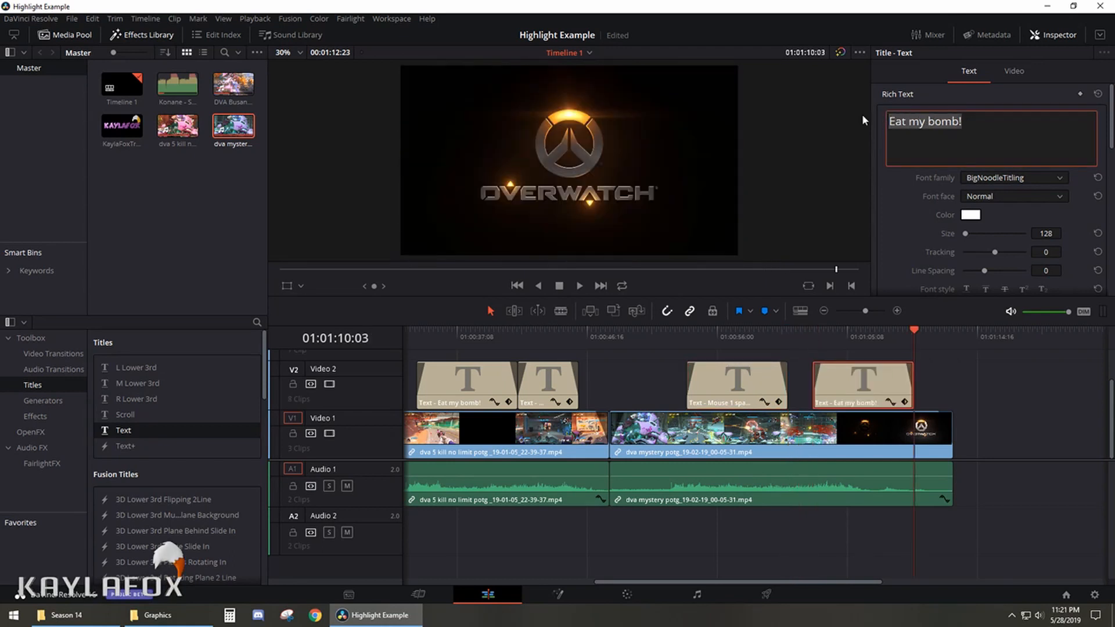
type("NANO")
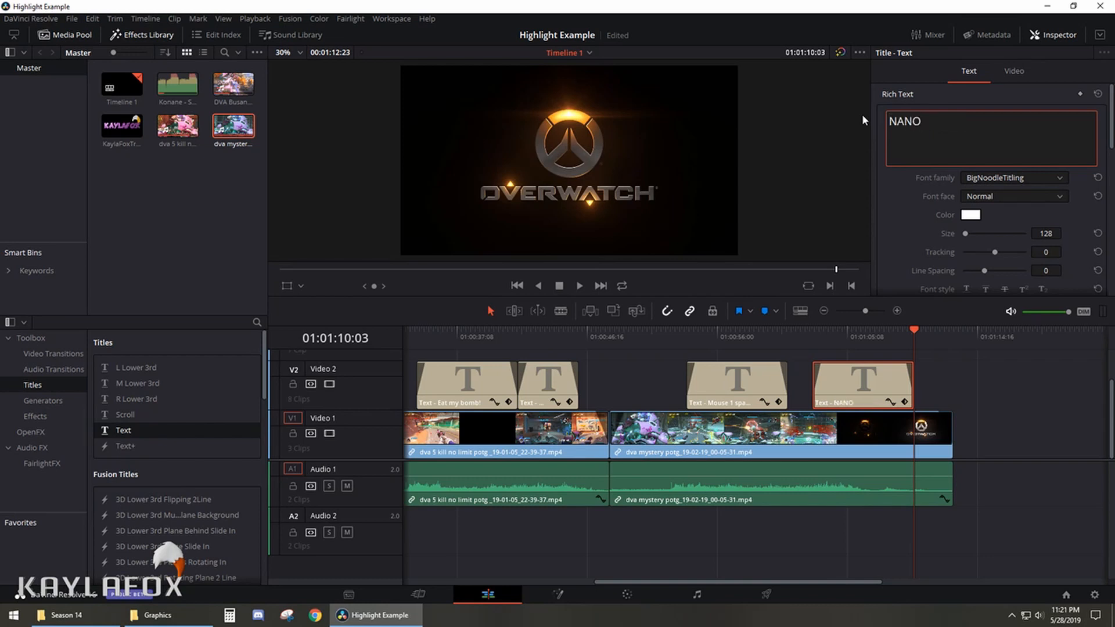
type(" DVA!!!")
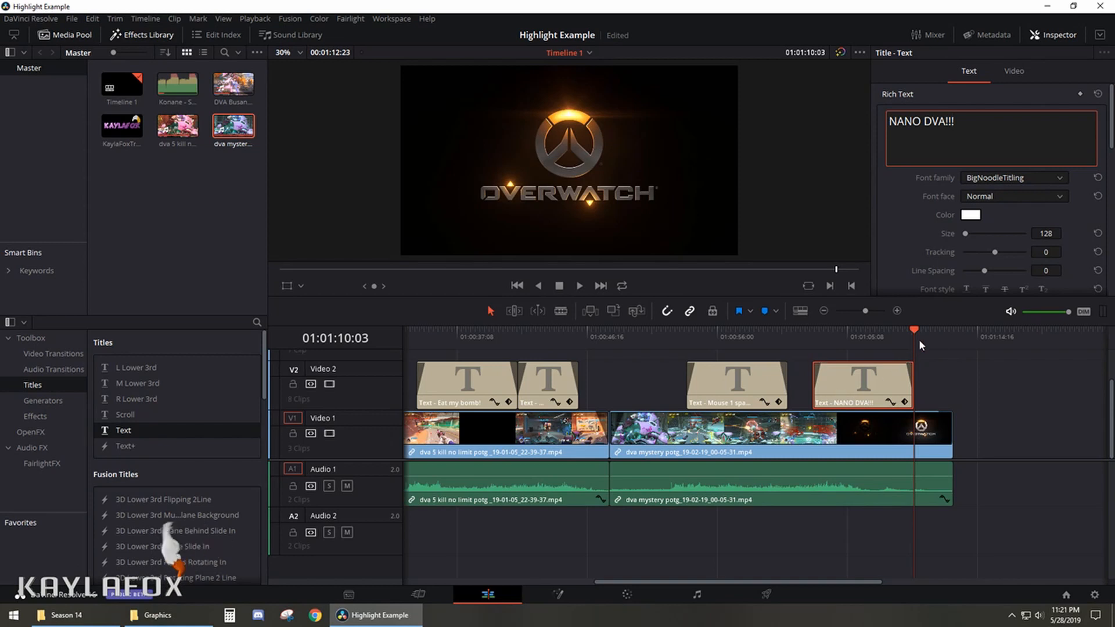
- Extend the "Mouse 1 spam go!" title to meet "NANO DVA!!!" and trim the end of "NANO DVA!!!" to 01:01:05:05
left_click_drag(914, 333, 884, 329)
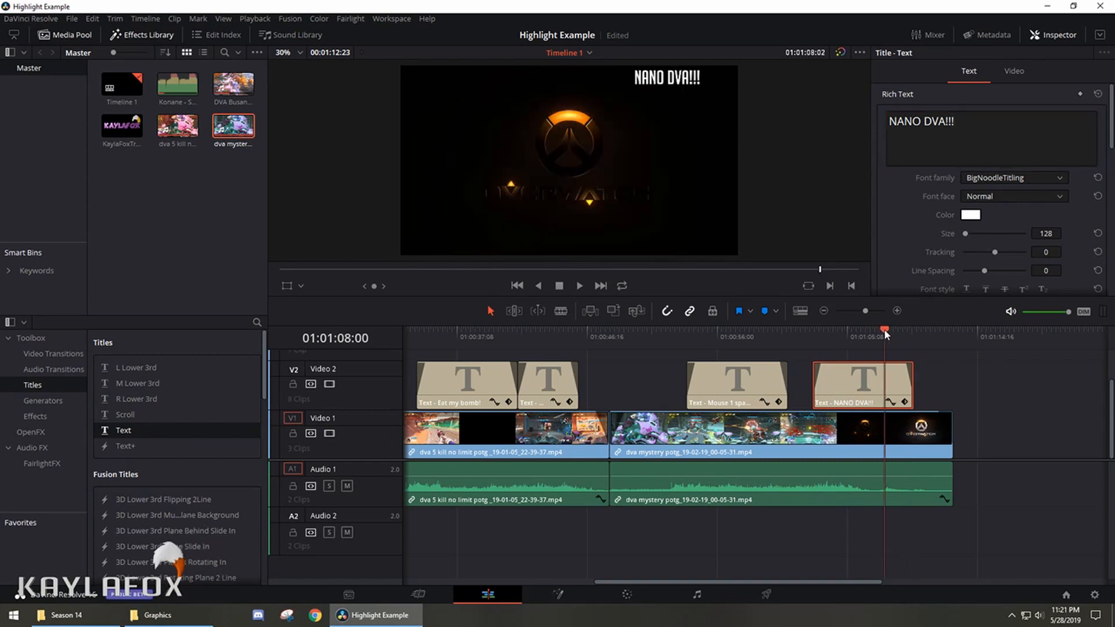
left_click_drag(788, 394, 813, 395)
left_click_drag(883, 330, 845, 329)
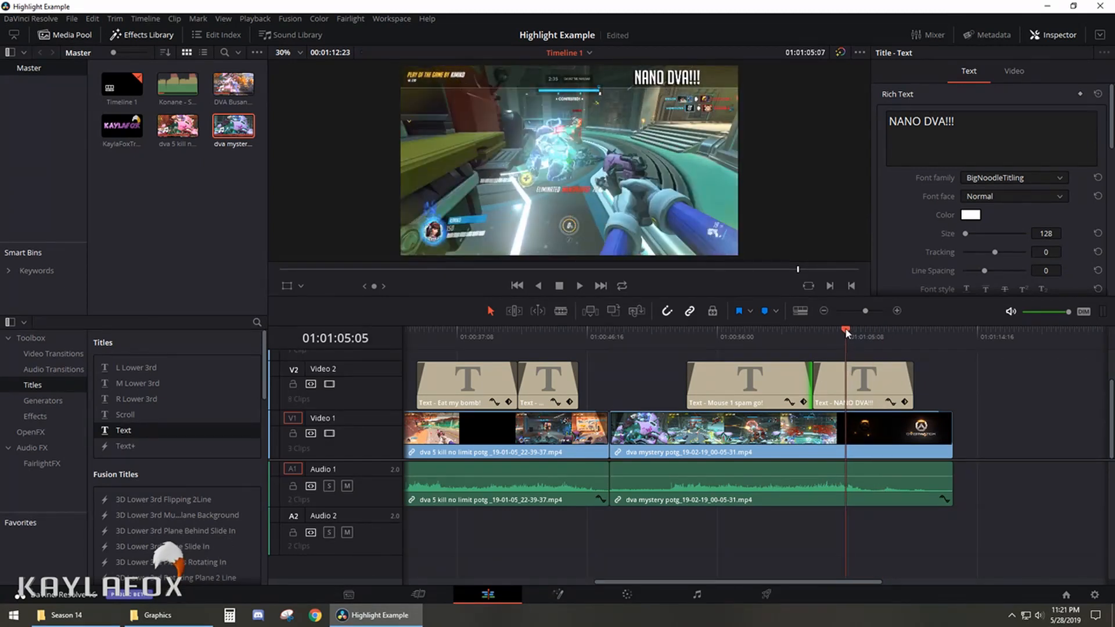
left_click_drag(912, 377, 848, 377)
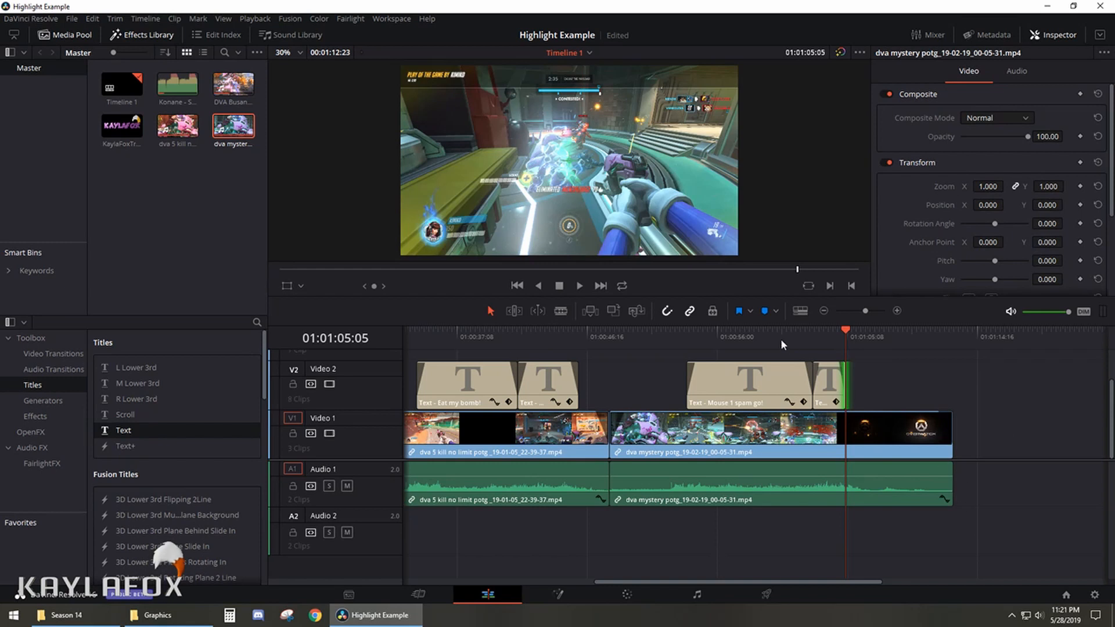
- Play back the dva mystery clip with its two titles from 01:00:52:02, replay from 01:01:01:13, and check the Overwatch logo ending
left_click_drag(844, 330, 662, 331)
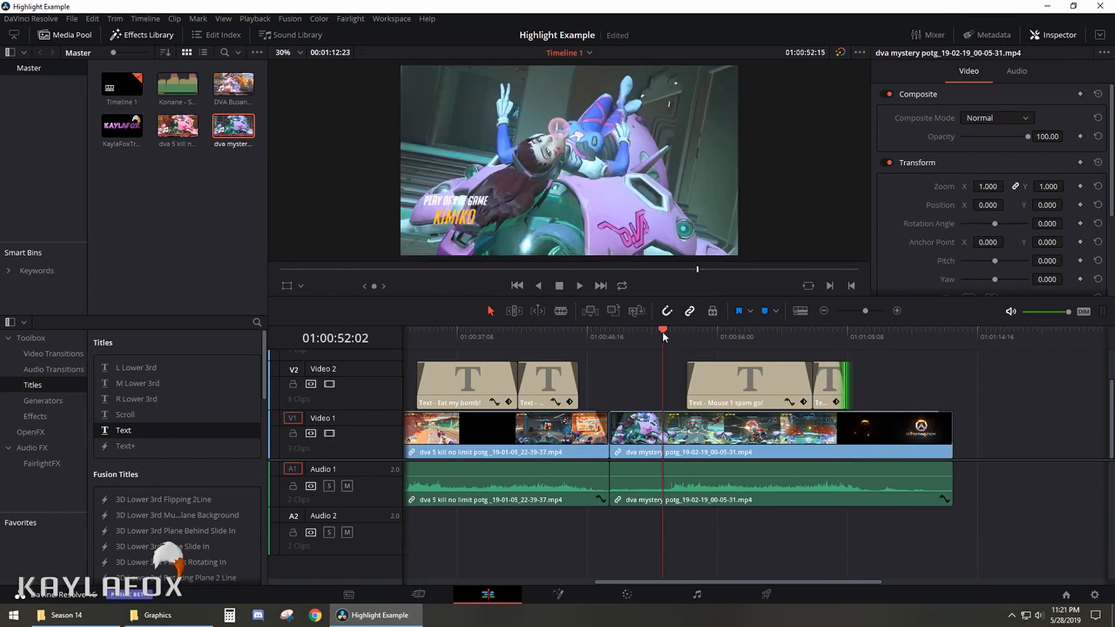
left_click(579, 284)
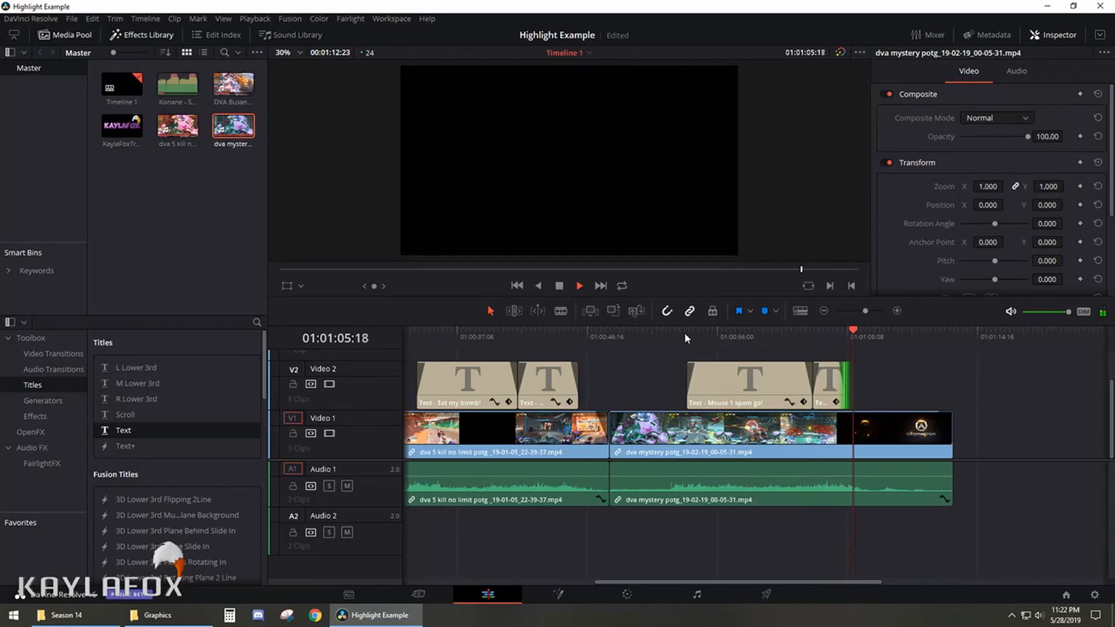
left_click(561, 286)
left_click_drag(912, 330, 794, 336)
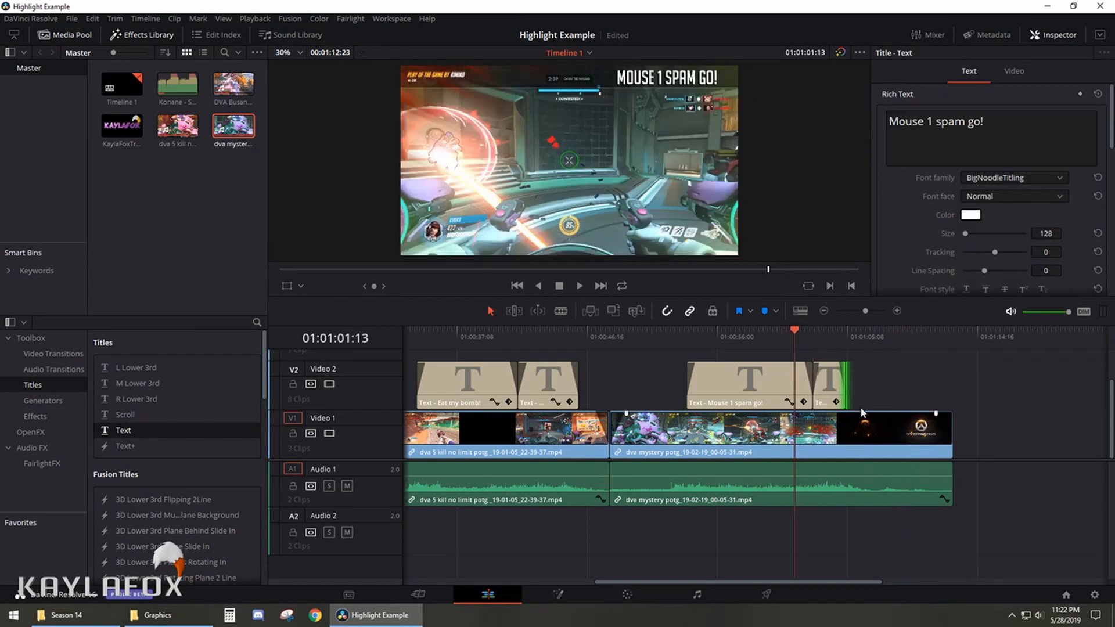
left_click(580, 286)
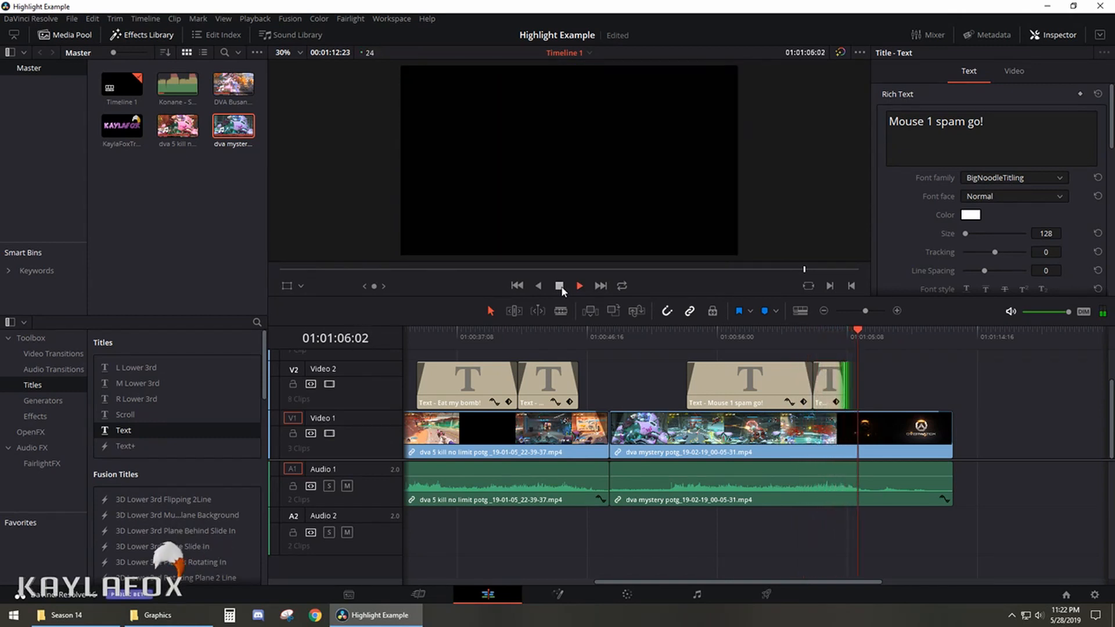
left_click(561, 289)
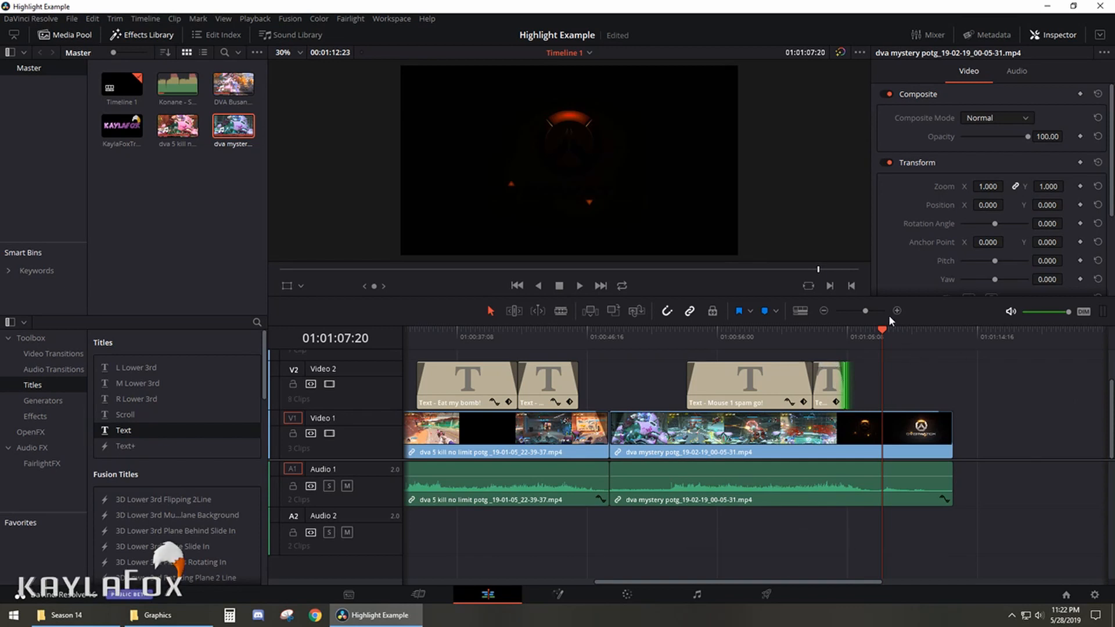
left_click(579, 286)
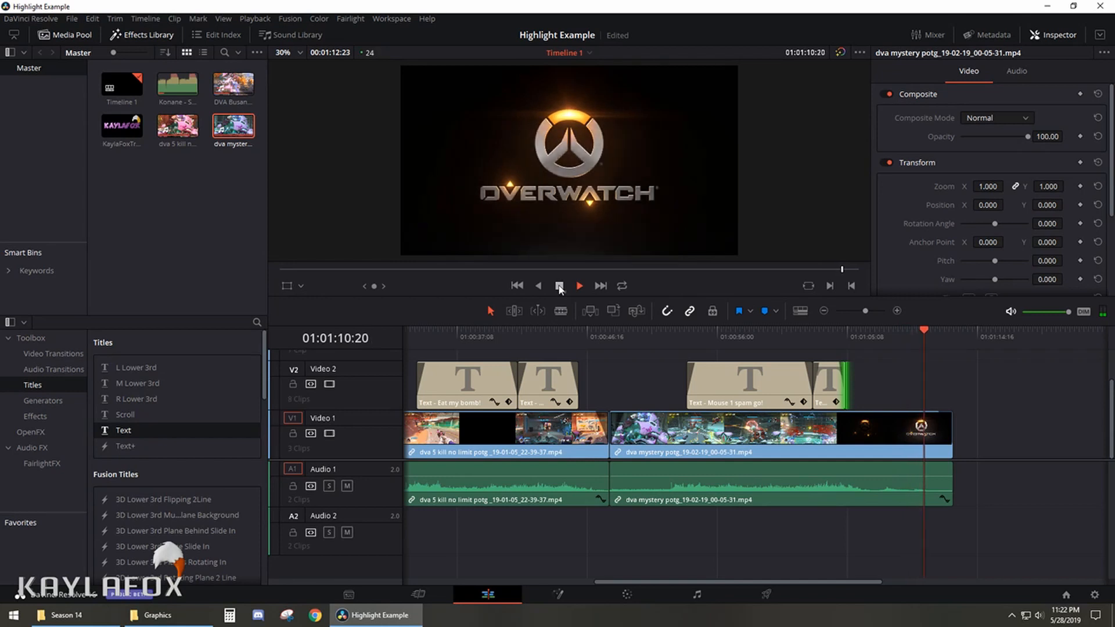
- Add the Konane music track from the media pool to Audio 2 after the dva mystery clip
left_click_drag(792, 581, 898, 583)
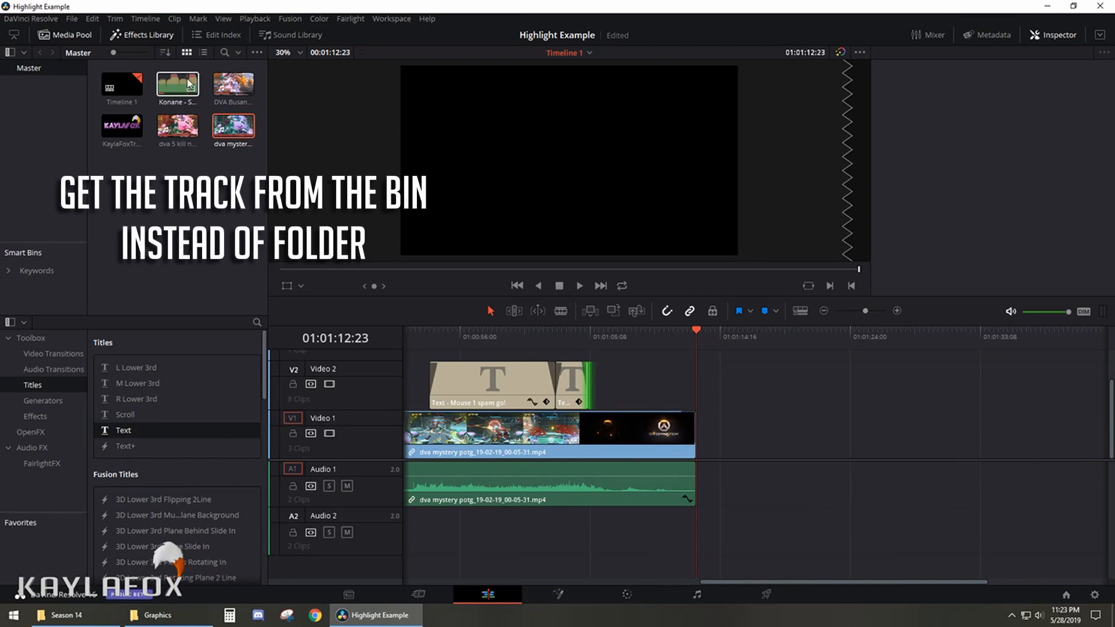
left_click_drag(189, 83, 745, 539)
left_click_drag(580, 580, 981, 583)
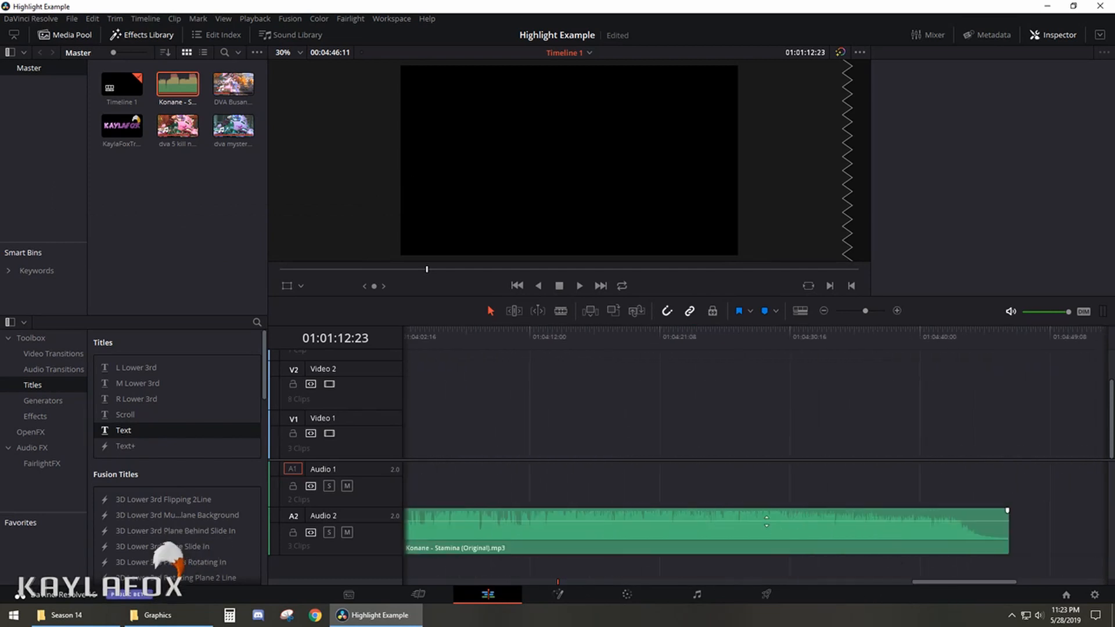
- Normalize the new music track to -9.0 dBFS and lower its volume to -12.99
right_click(768, 523)
mouse_move(819, 435)
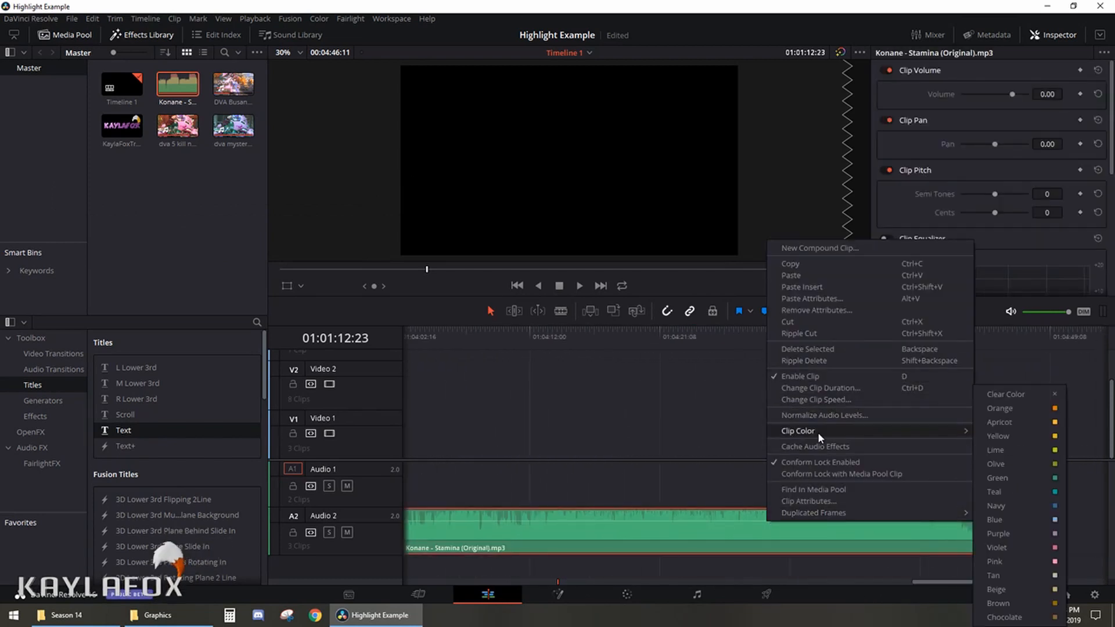
left_click(821, 414)
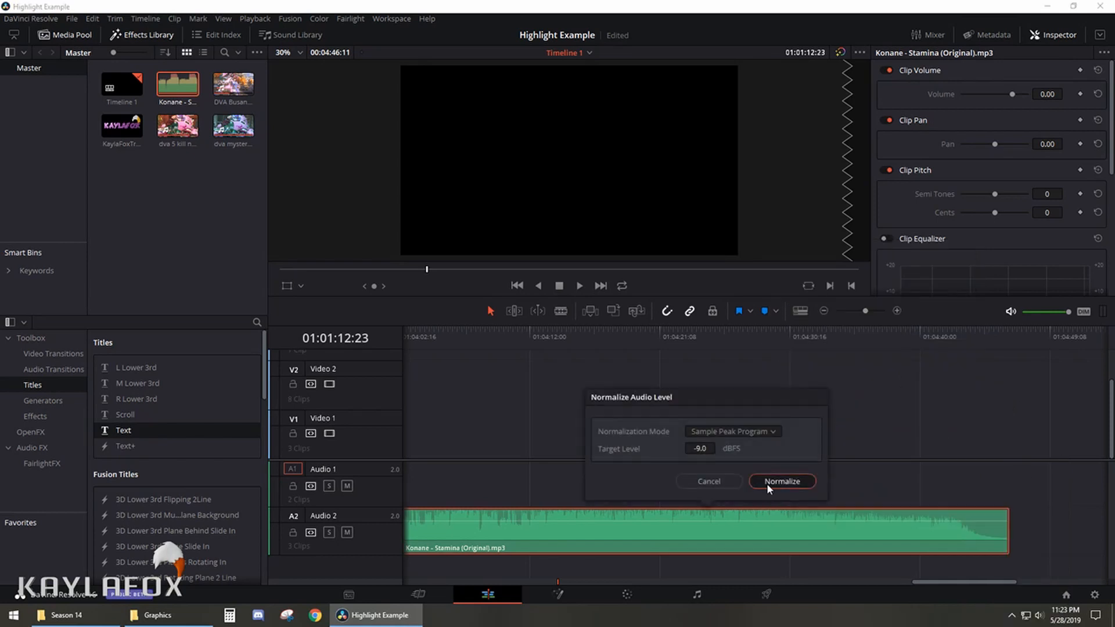
left_click(767, 482)
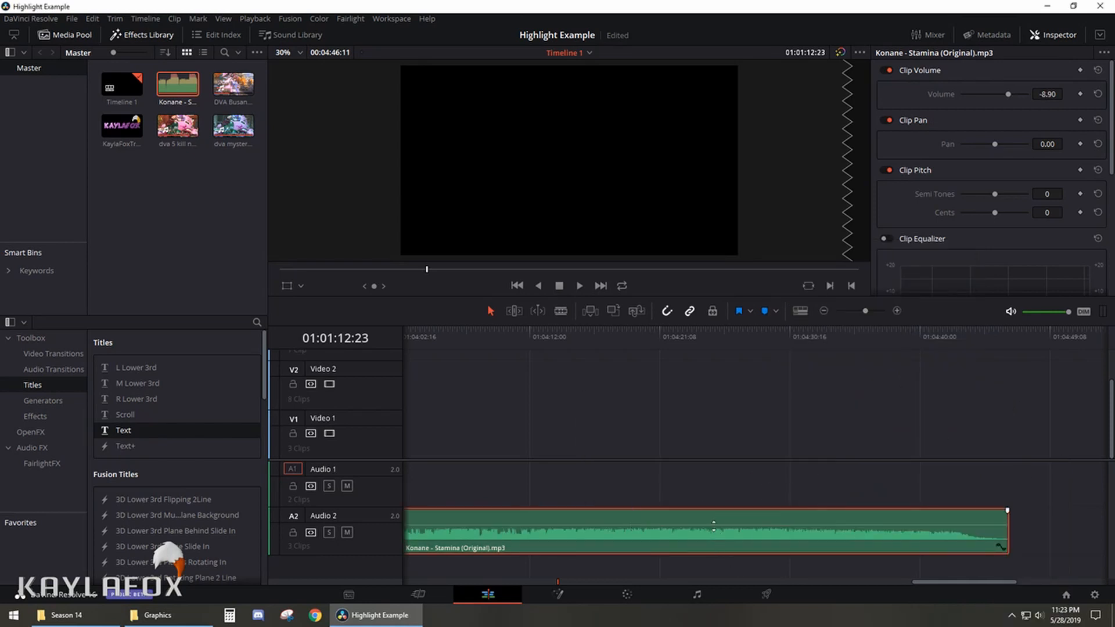
left_click_drag(714, 526, 713, 527)
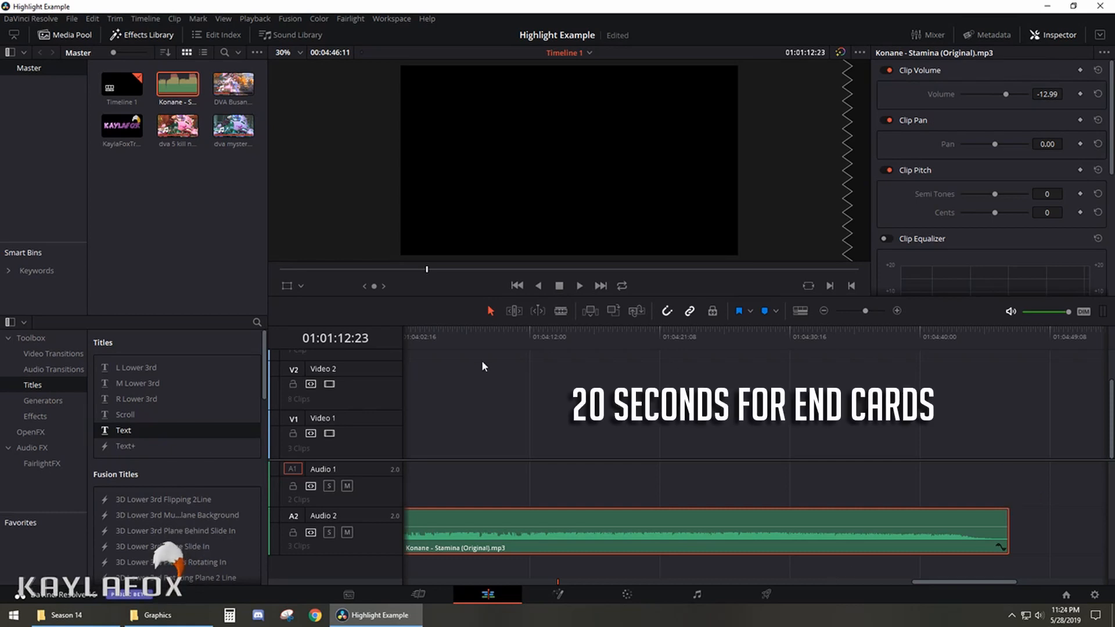
key("ctrl+z")
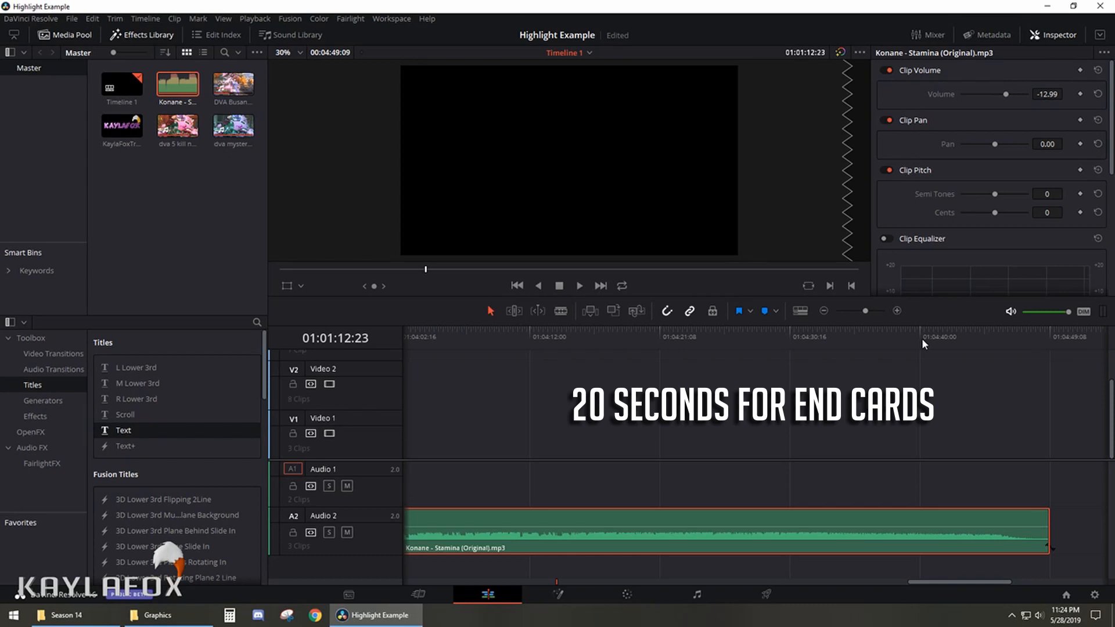
- Lower the new music track's volume to -19.81 and play its ending from about 01:04:21:12
left_click(788, 329)
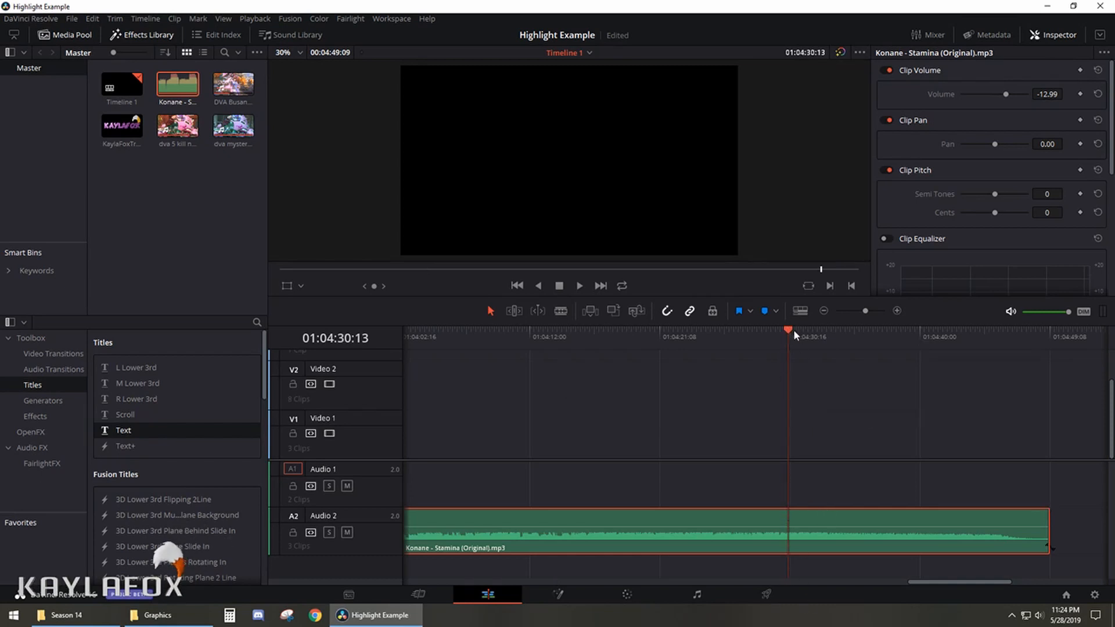
left_click(795, 331)
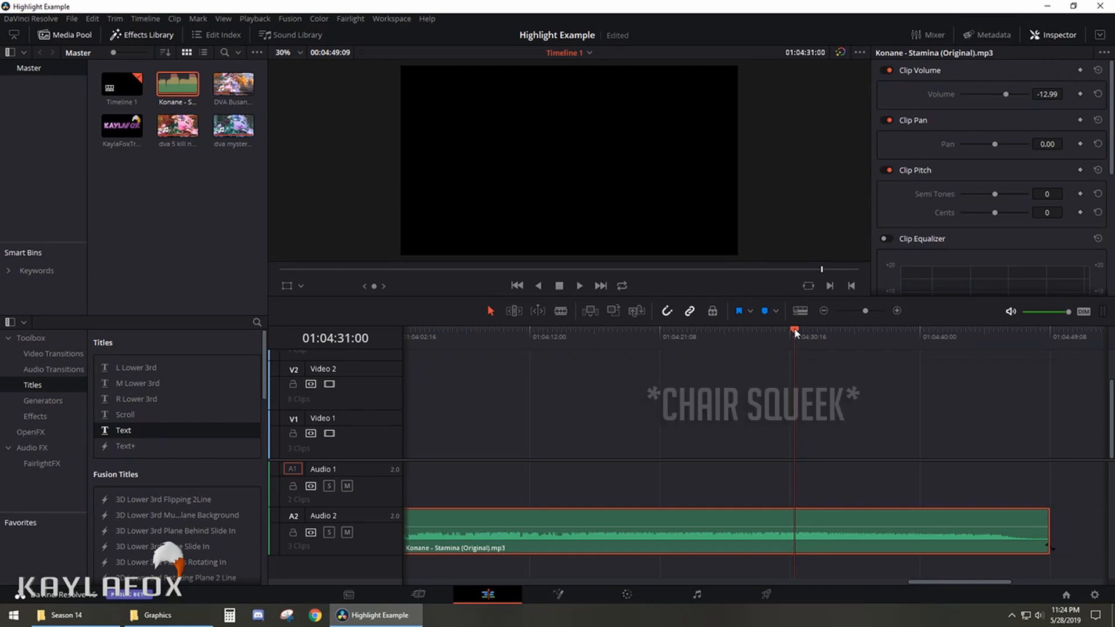
left_click(569, 332)
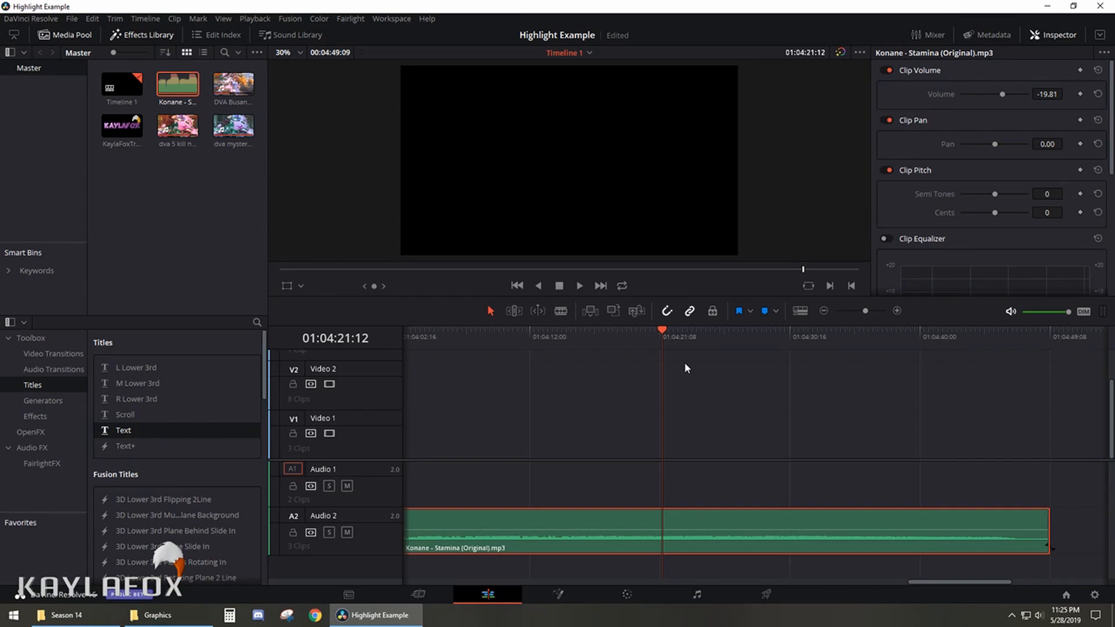
left_click(580, 284)
left_click(560, 285)
- Split the music at 01:04:21:10, delete the part before the cut, and move the remainder to start where the dva mystery clip ends
key("b")
left_click(662, 522)
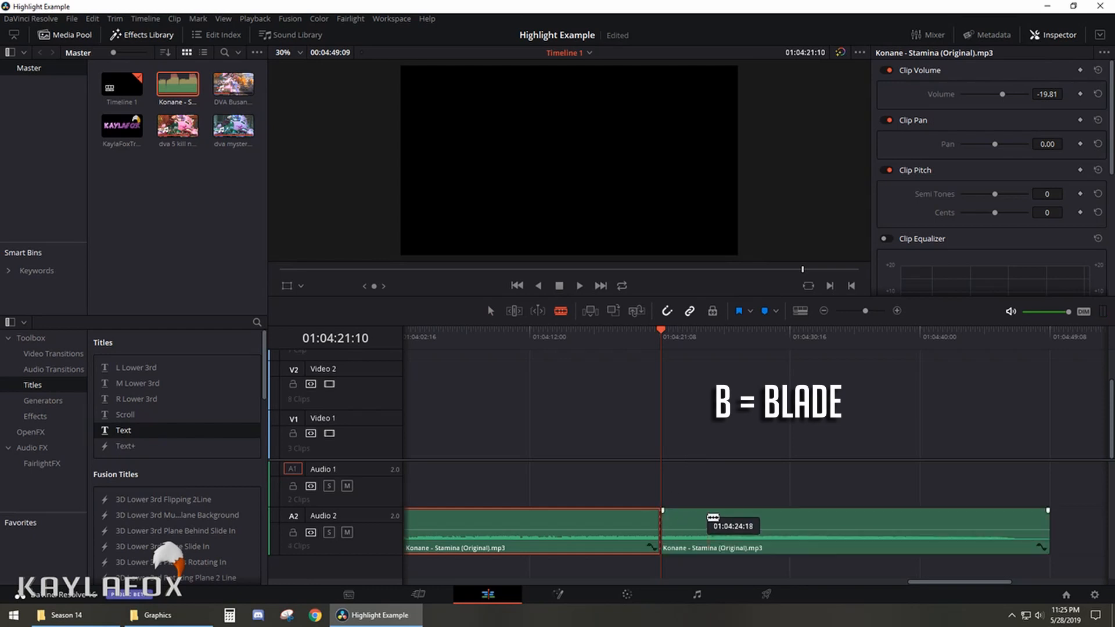
key("a")
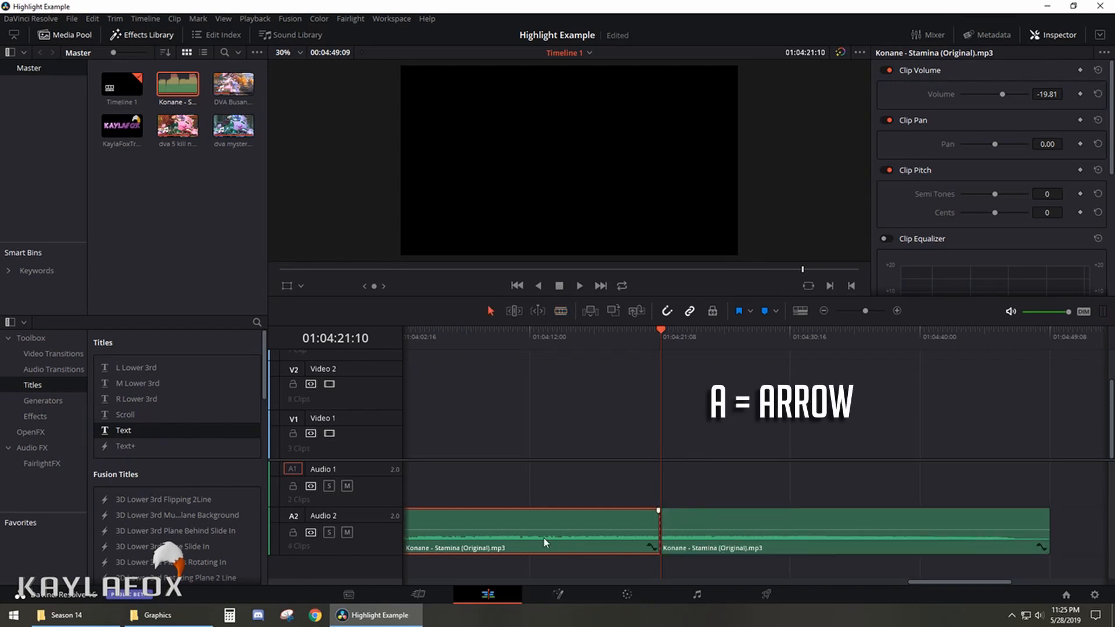
key("Delete")
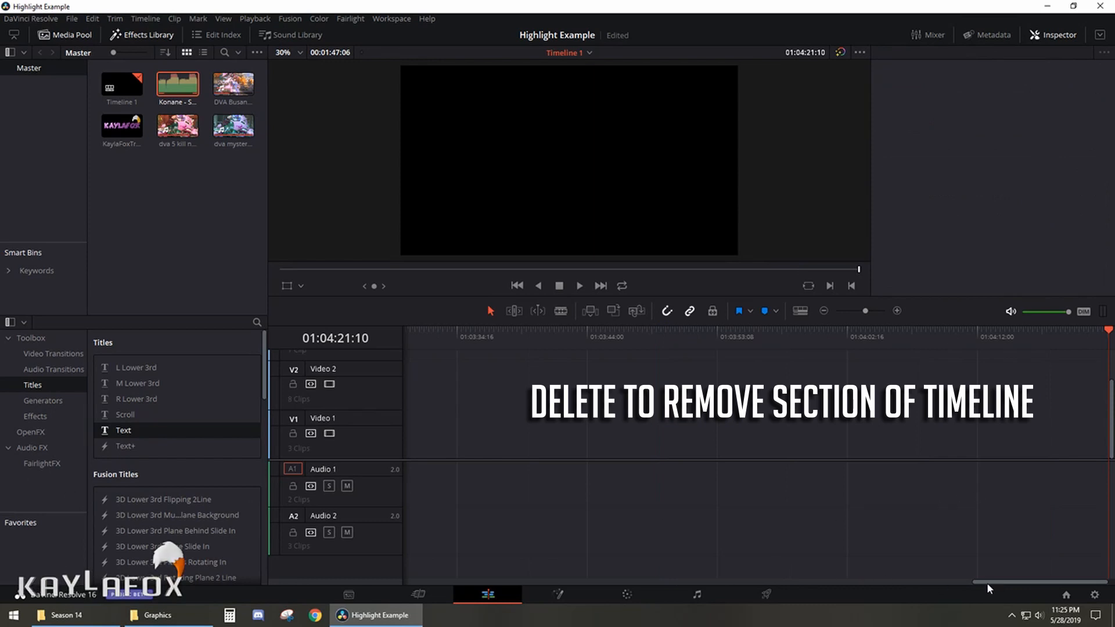
left_click_drag(987, 581, 598, 581)
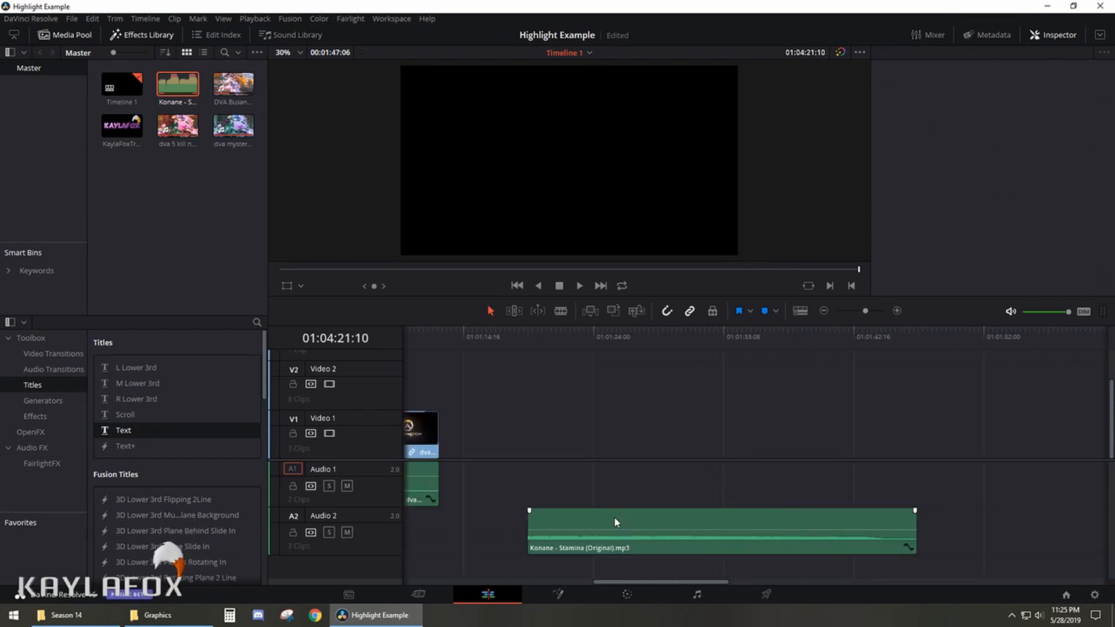
left_click_drag(614, 517, 532, 519)
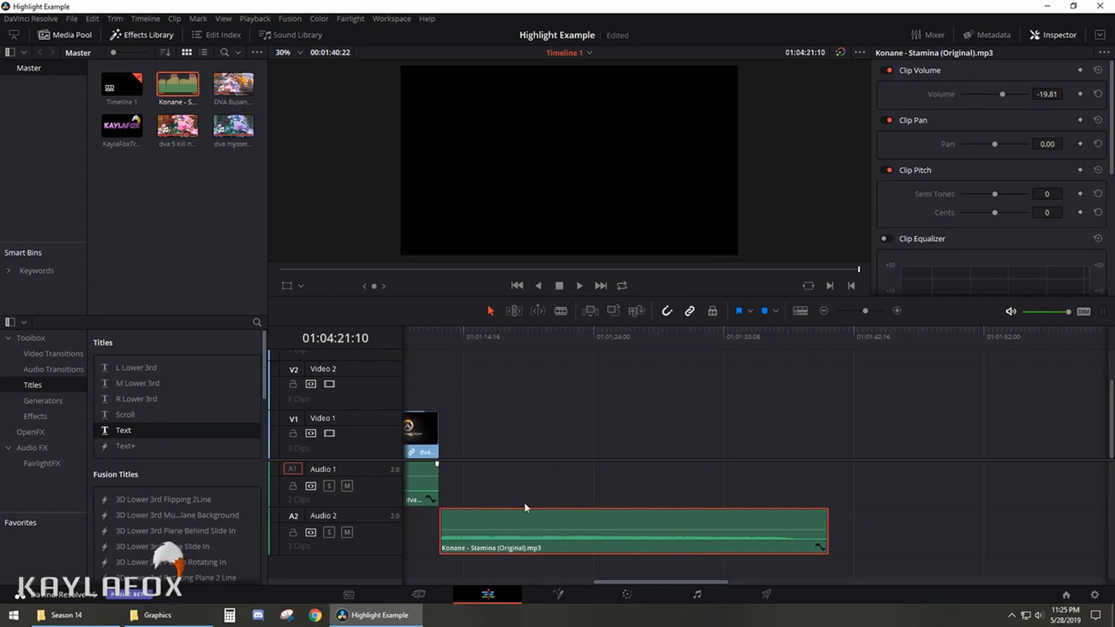
- Import the DVA Busan Meka video from the Stream > Video > Alt Z folder onto Video 1, directly after the dva mystery clip
left_click(93, 622)
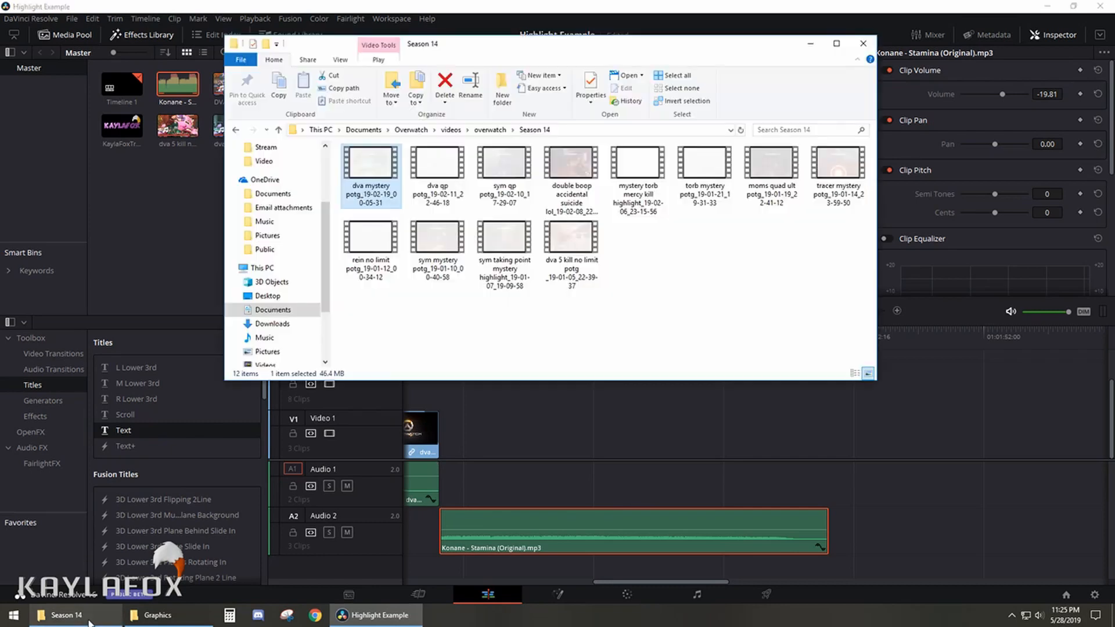
left_click(132, 620)
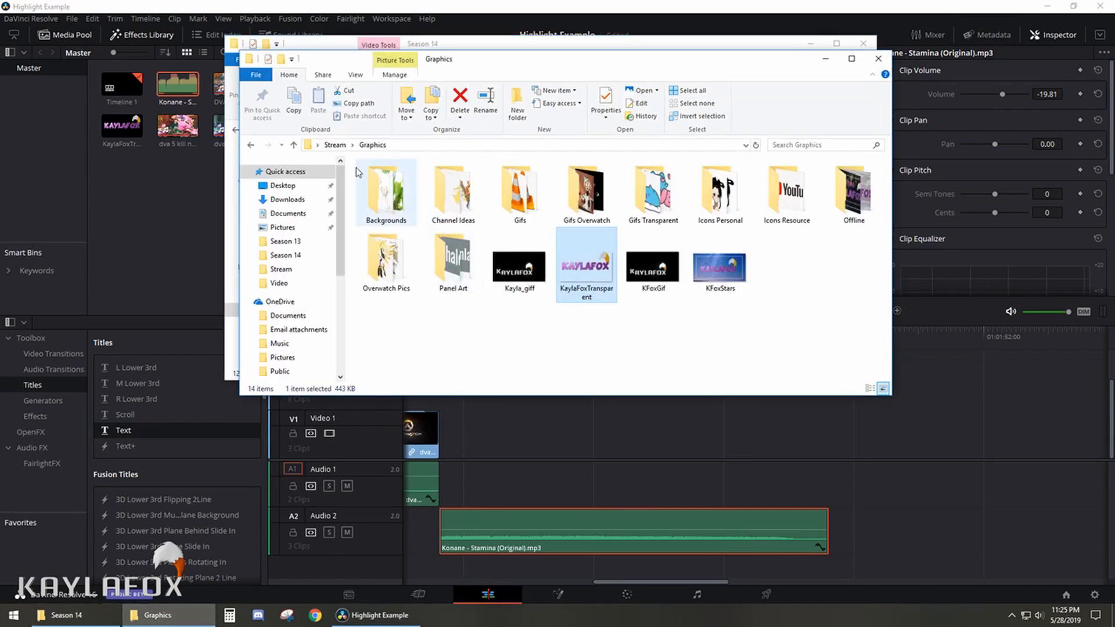
left_click(335, 145)
double_click(378, 265)
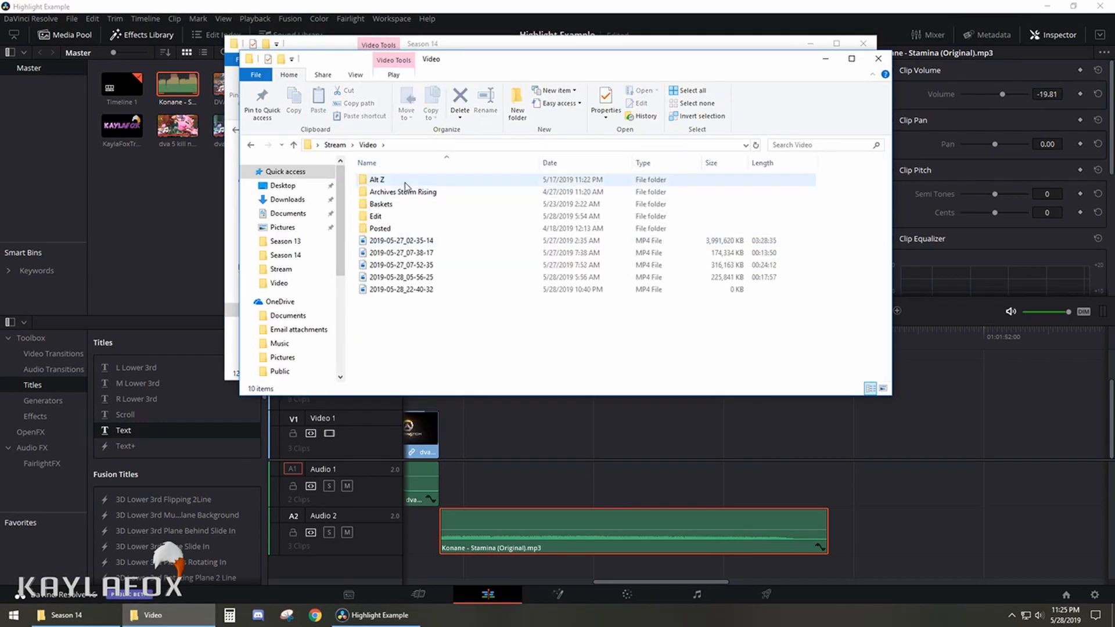
double_click(377, 180)
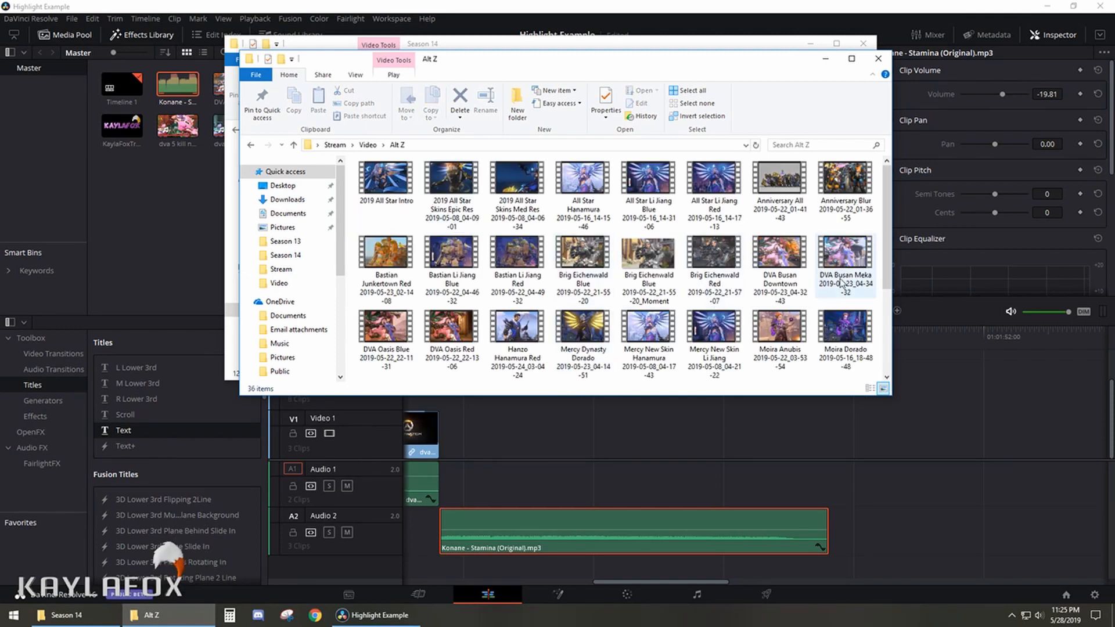
left_click_drag(855, 259, 447, 447)
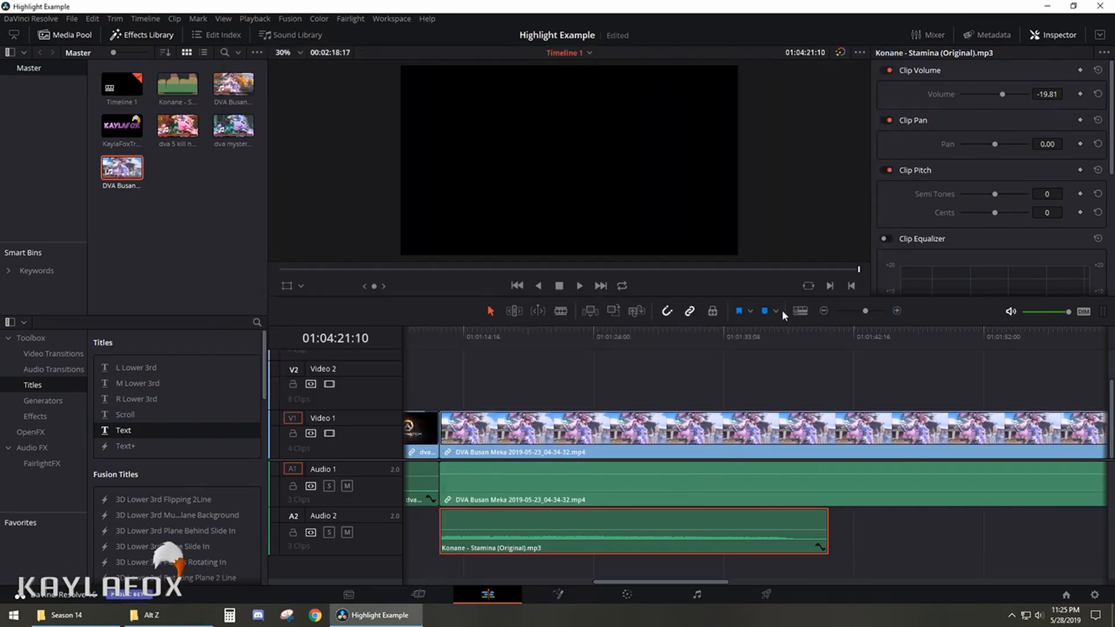
- Unlink the DVA Busan Meka clip's video and audio, and delete its audio from Audio 1
left_click(613, 440)
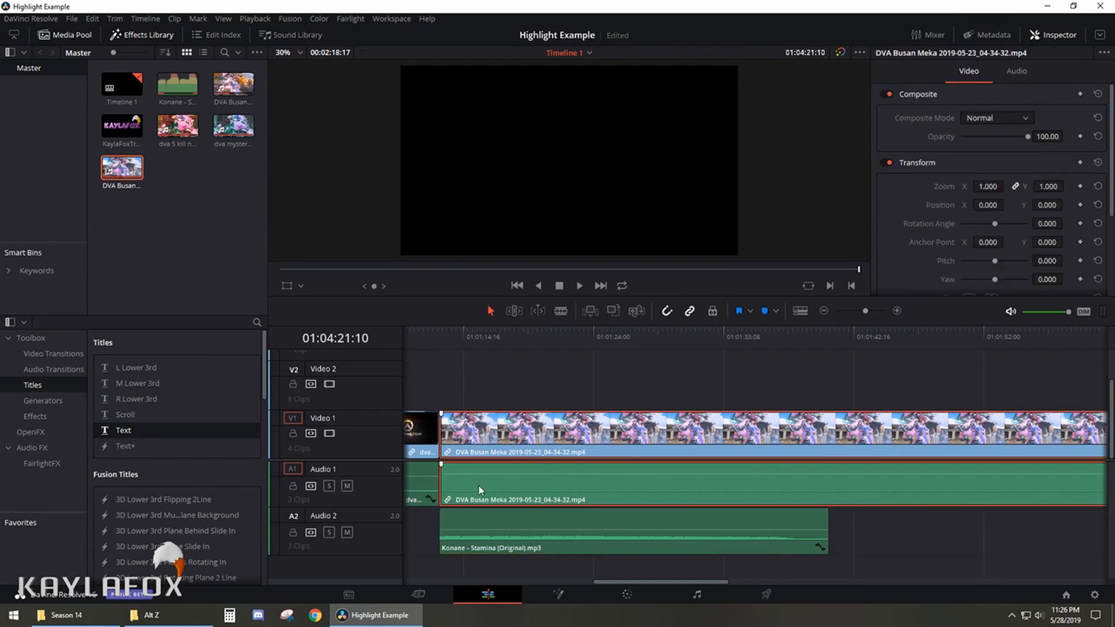
right_click(511, 493)
left_click(532, 476)
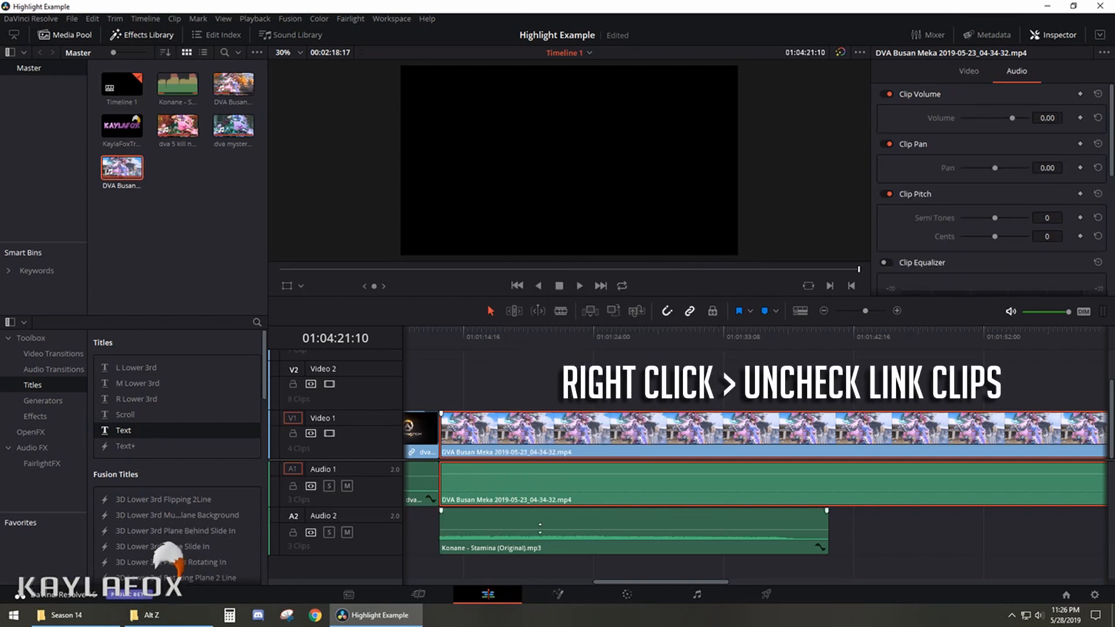
left_click(548, 365)
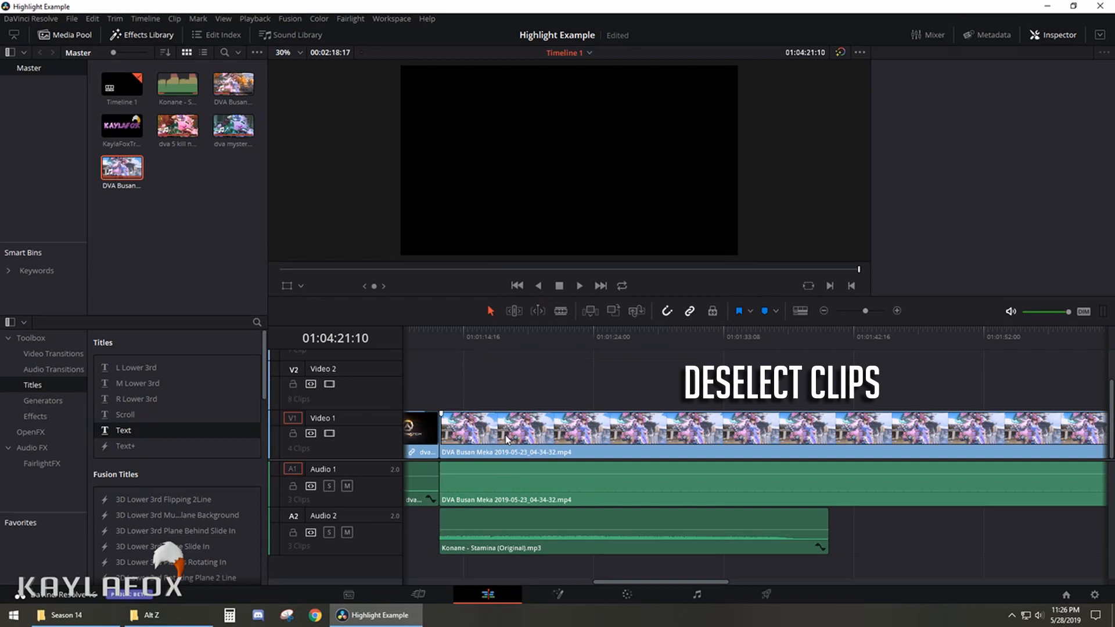
left_click(507, 483)
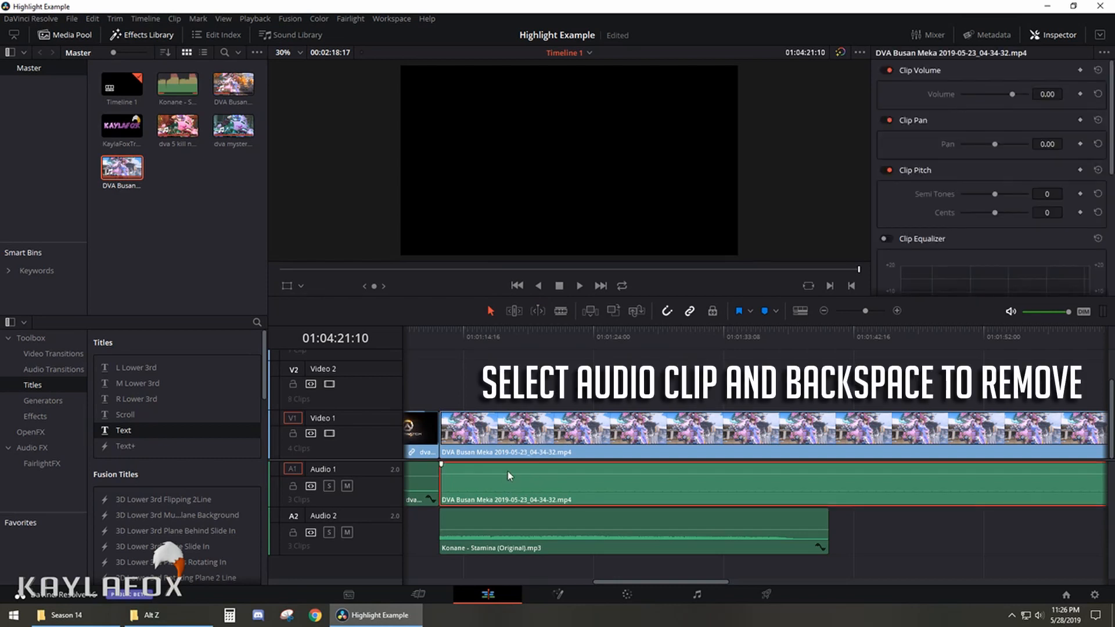
key("BackSpace")
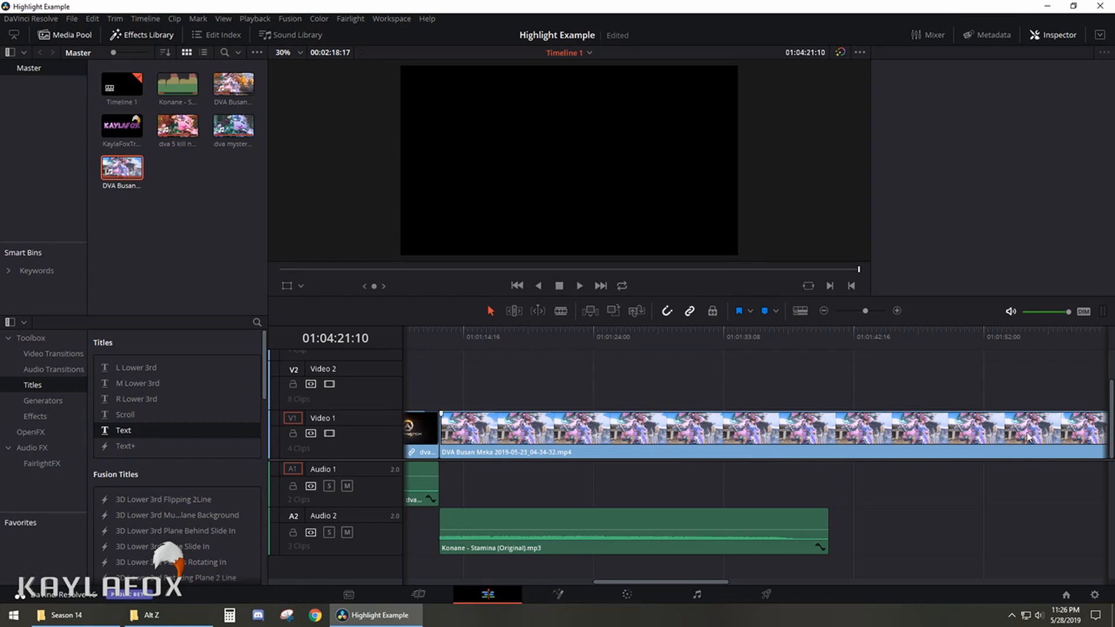
- Trim the DVA Busan Meka clip to end at 01:01:40:22, where the music ends, and add a short fade-in and fade-out
left_click(821, 341)
key("b")
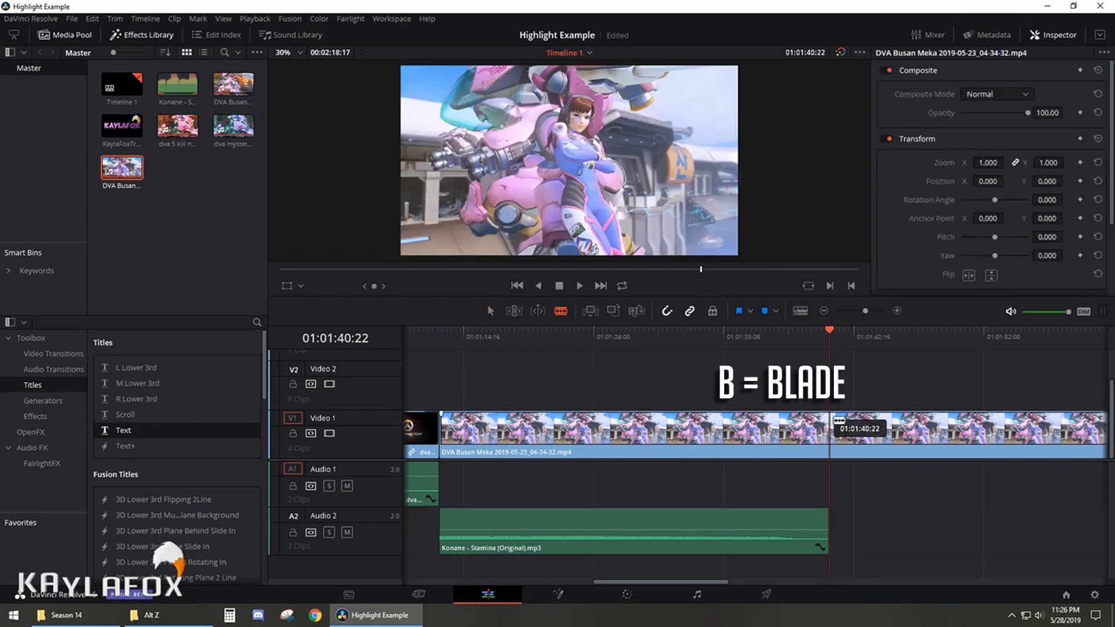
left_click(830, 427)
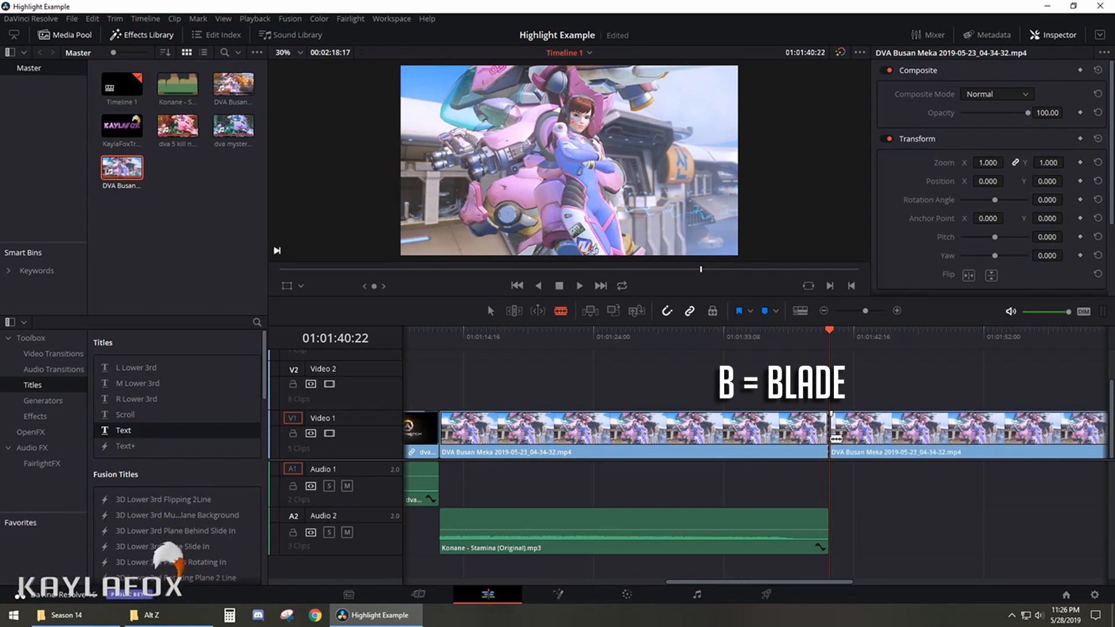
key("a")
left_click(866, 450)
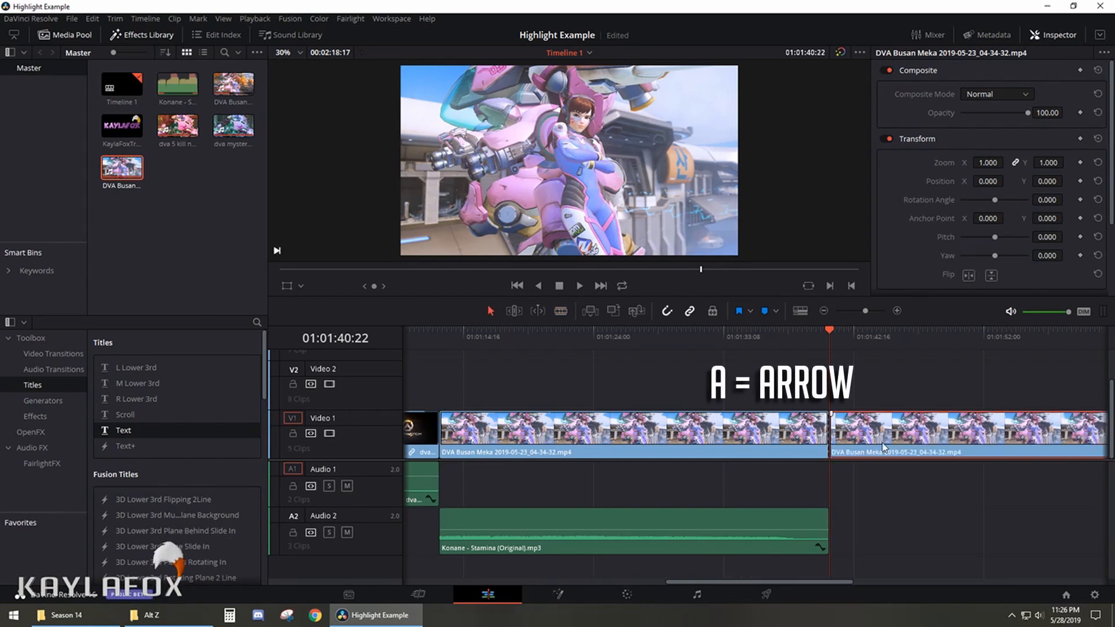
key("Delete")
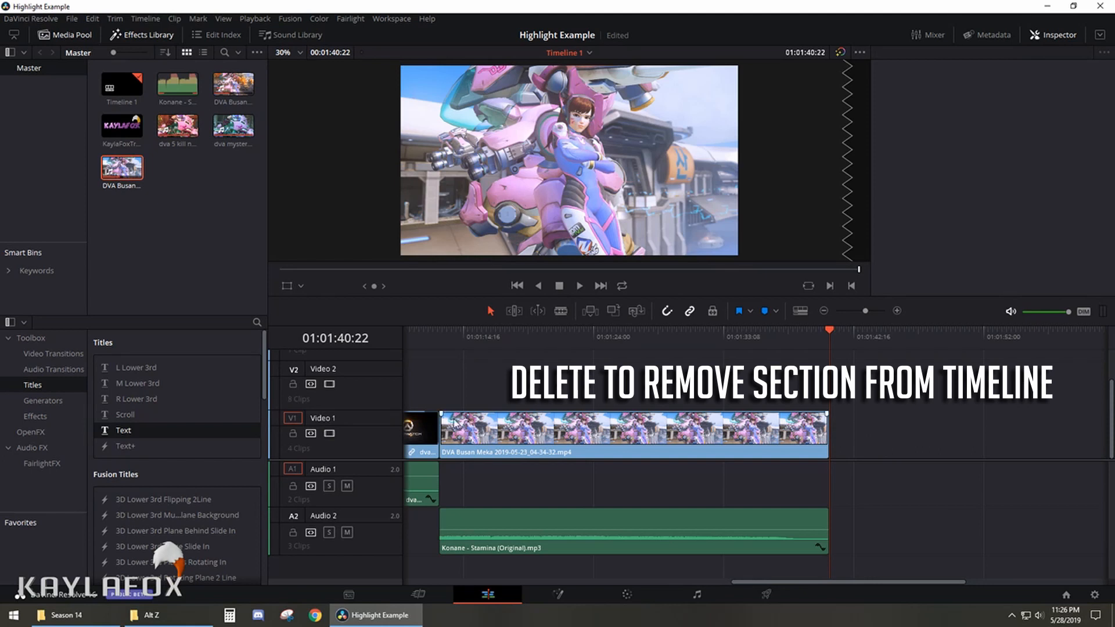
left_click_drag(442, 414, 456, 414)
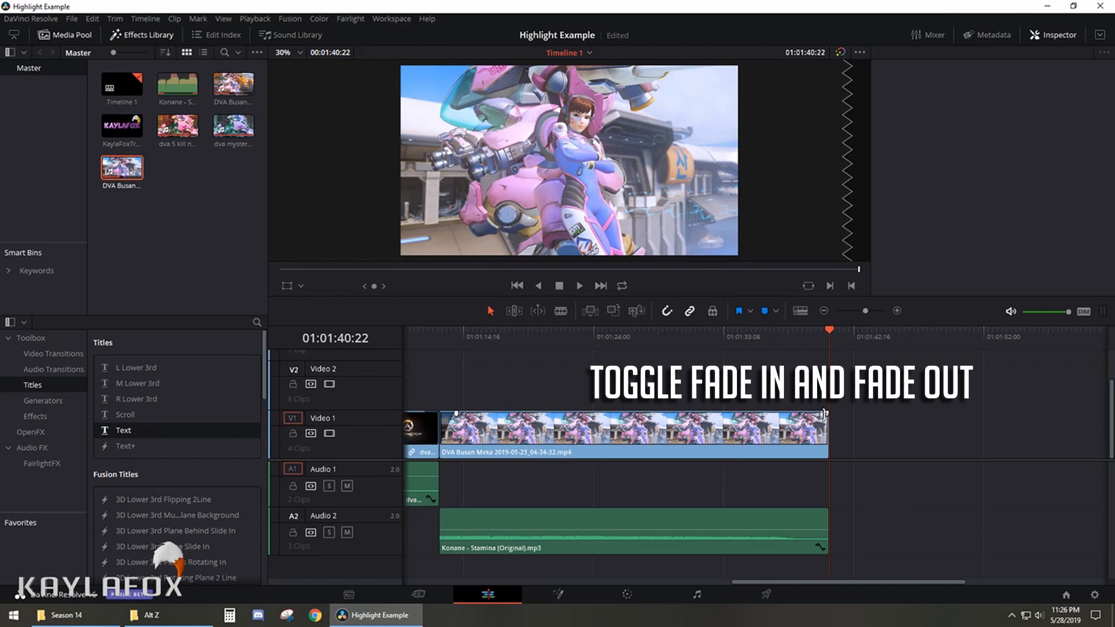
left_click_drag(829, 414, 812, 414)
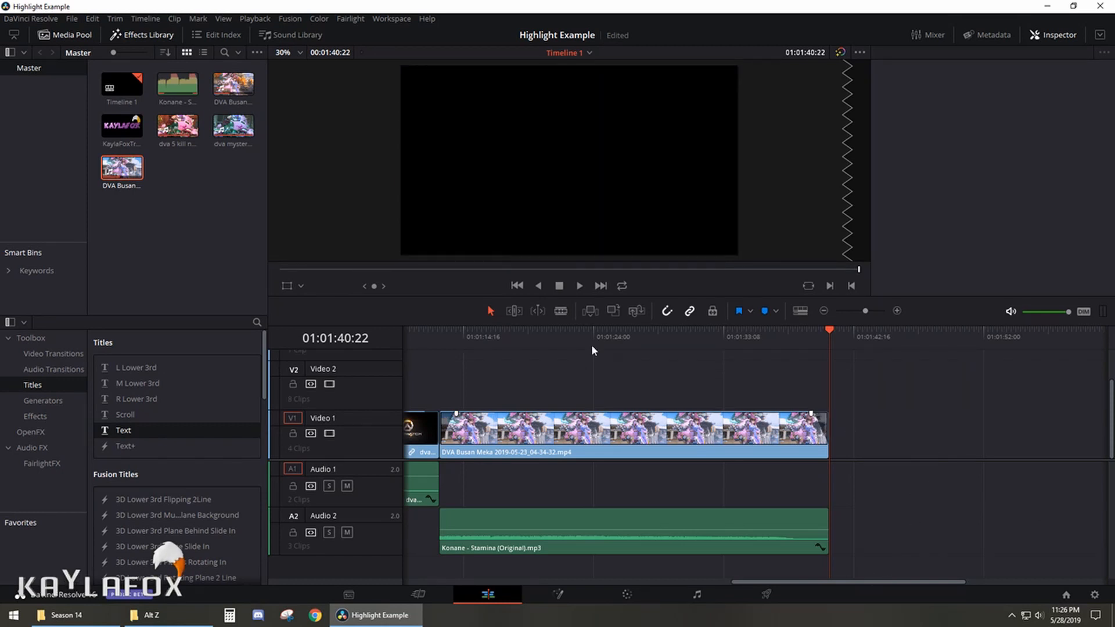
- Place the KaylaFoxTransparent logo on Video 2 above the DVA Busan Meka clip, and paste the "Eat my bomb!" title at 01:01:12:23
left_click(123, 123)
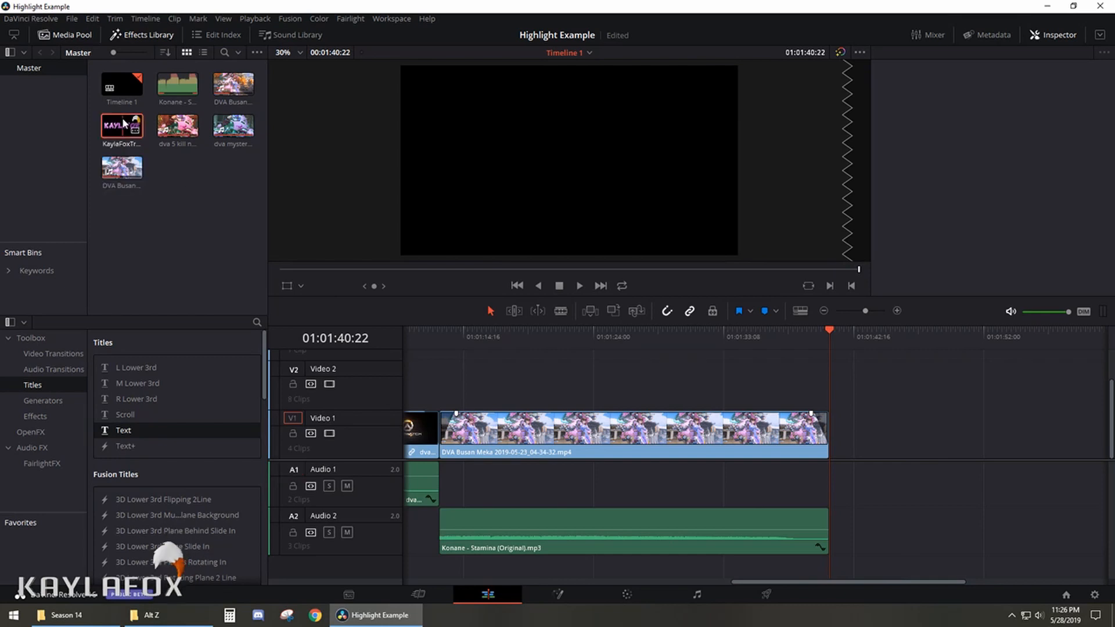
left_click_drag(123, 123, 451, 381)
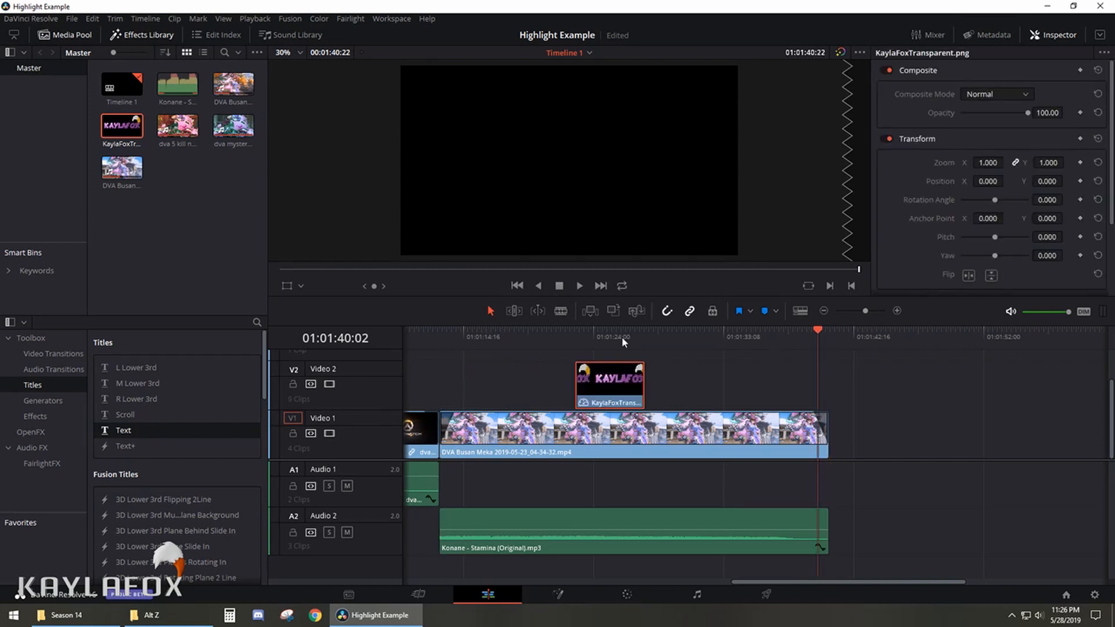
left_click_drag(422, 339, 443, 343)
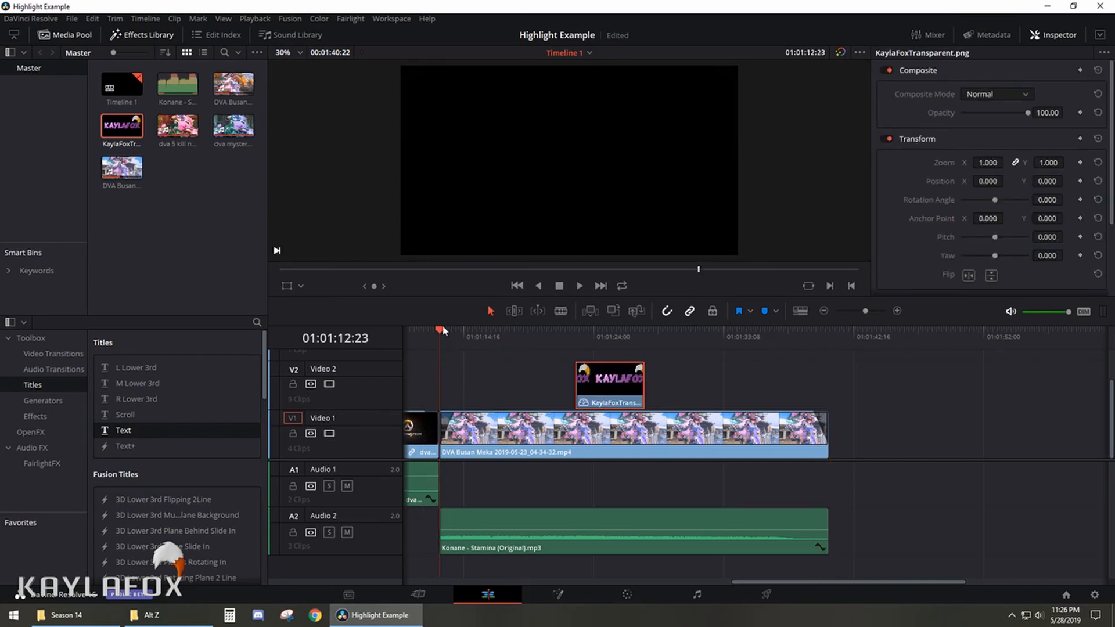
left_click(455, 374)
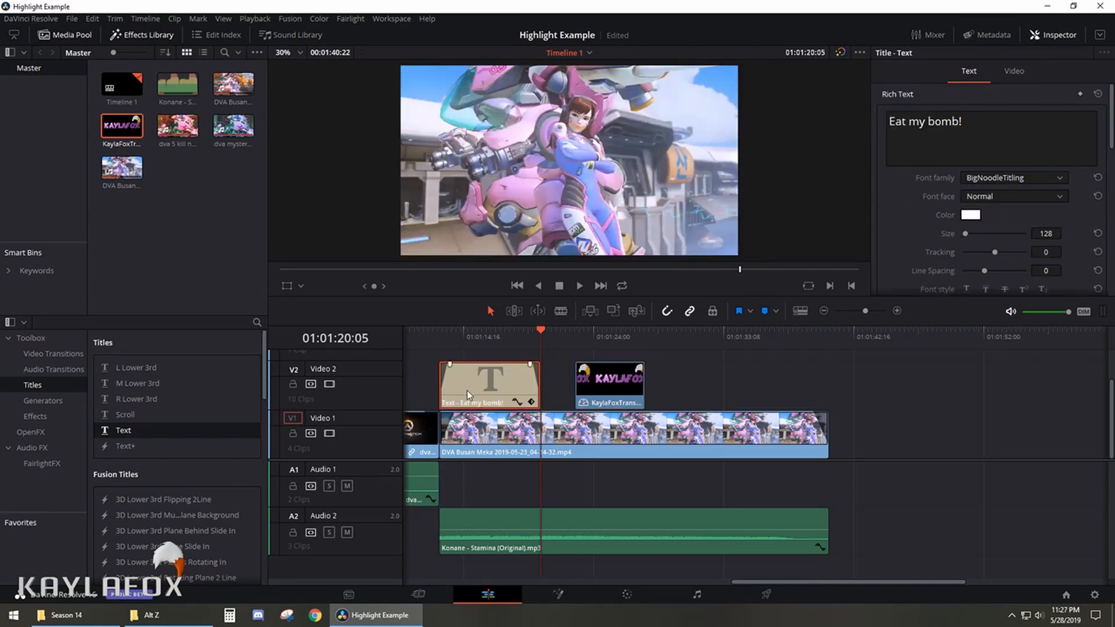
- Change the pasted title's text to "Thank you for going down memory lane with me!"
triple_click(925, 122)
type("Thank")
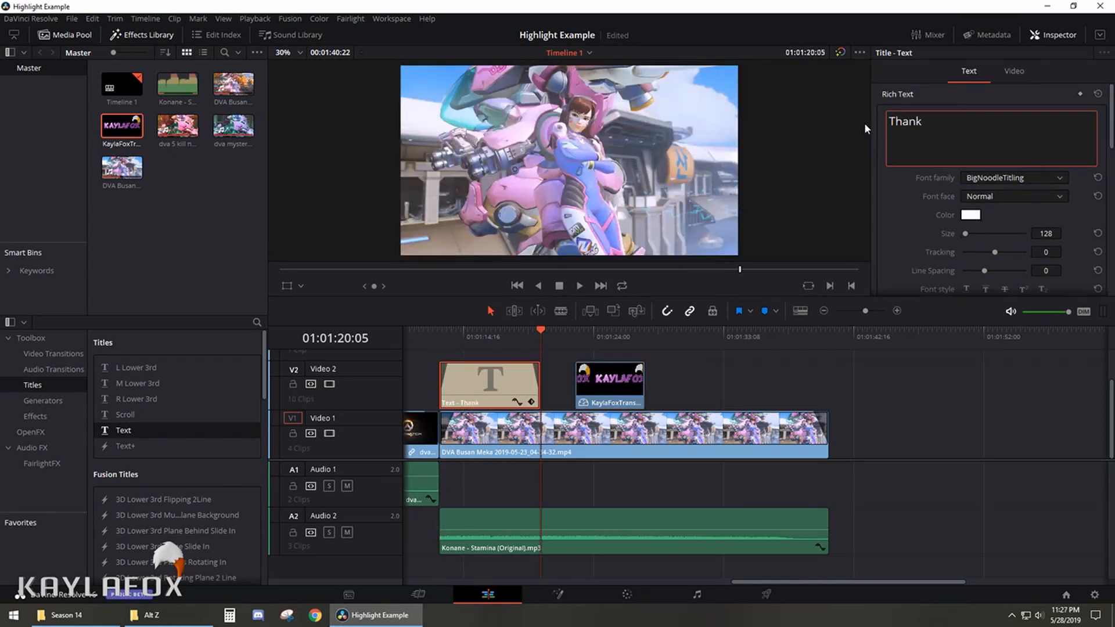
type(" you for going,")
key("BackSpace")
type("down memory")
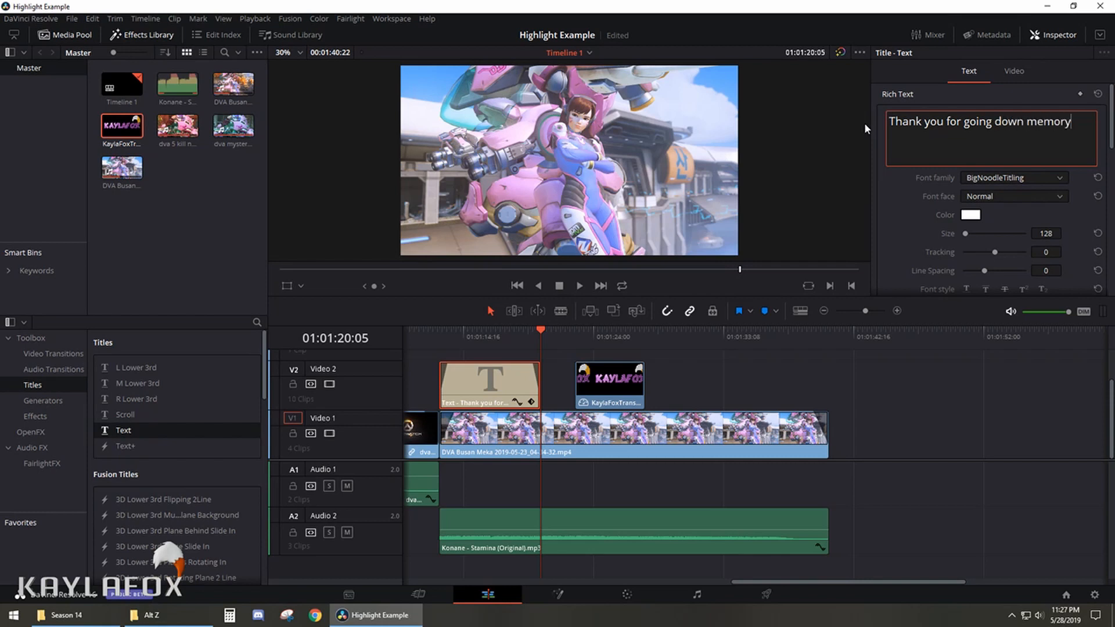
type(" lane with me!")
- Move the thank-you text to the bottom centre of the frame and shorten its title clip to about 5 seconds
left_click_drag(530, 330, 508, 331)
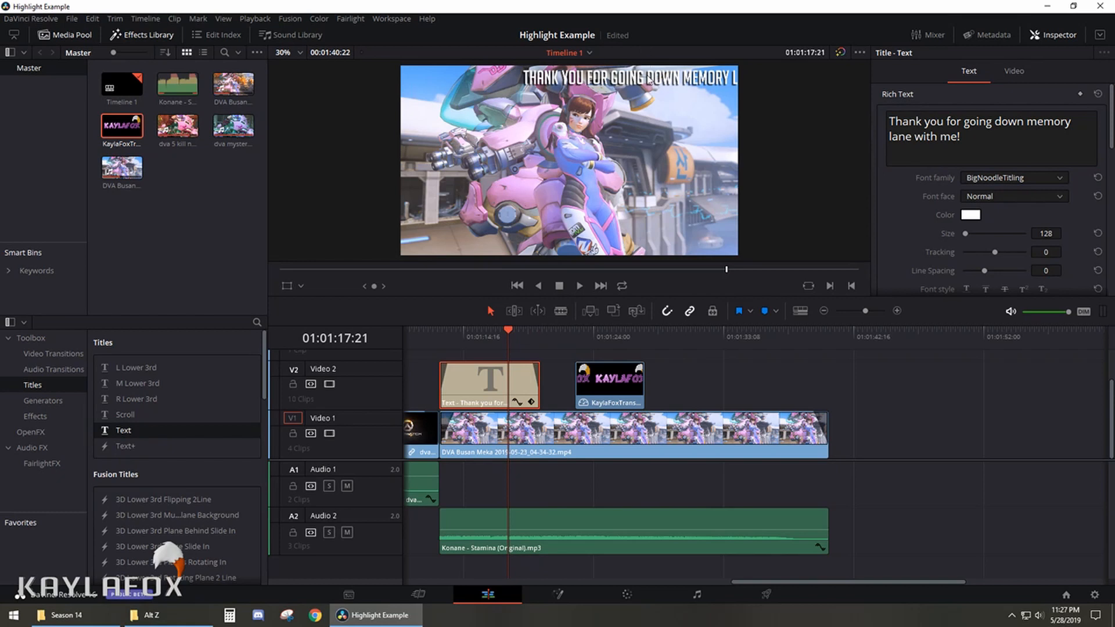
left_click_drag(641, 84, 534, 246)
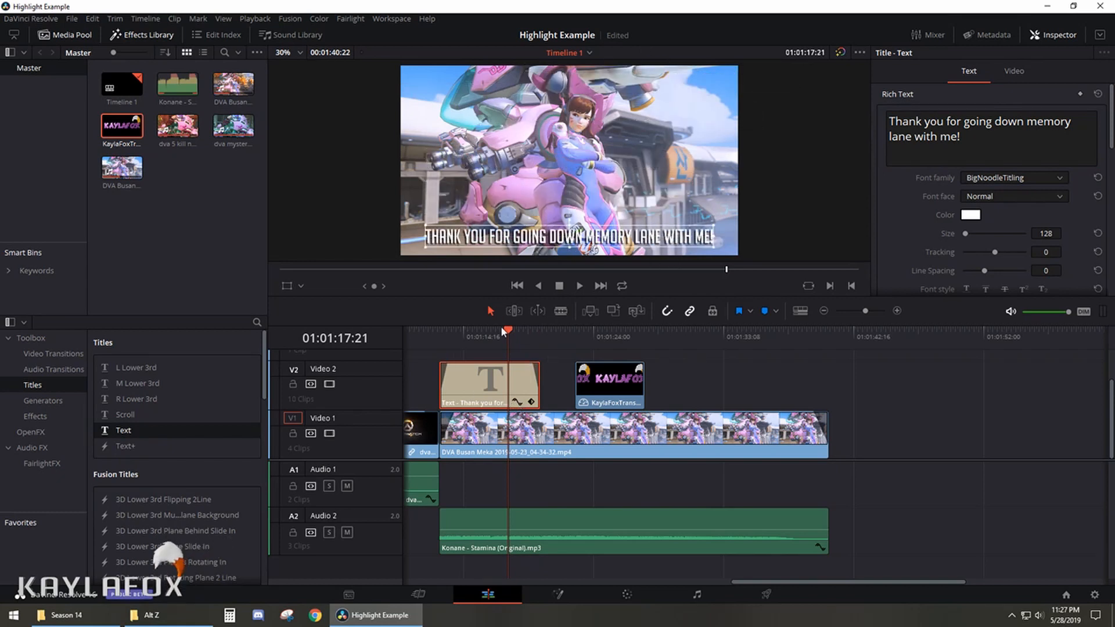
left_click_drag(503, 328, 470, 331)
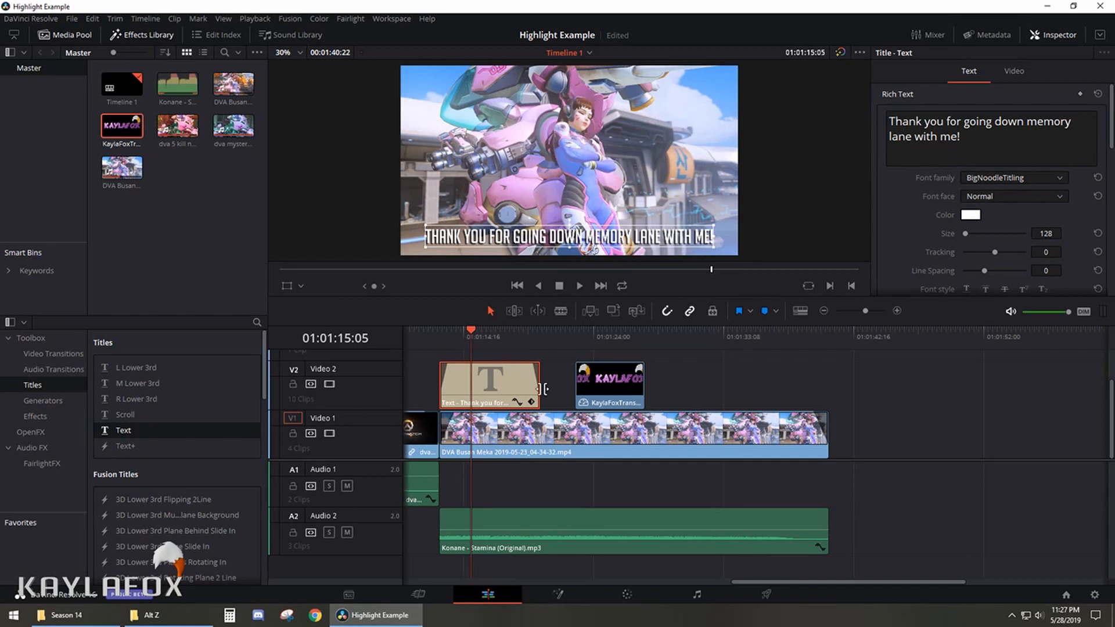
left_click_drag(539, 388, 511, 388)
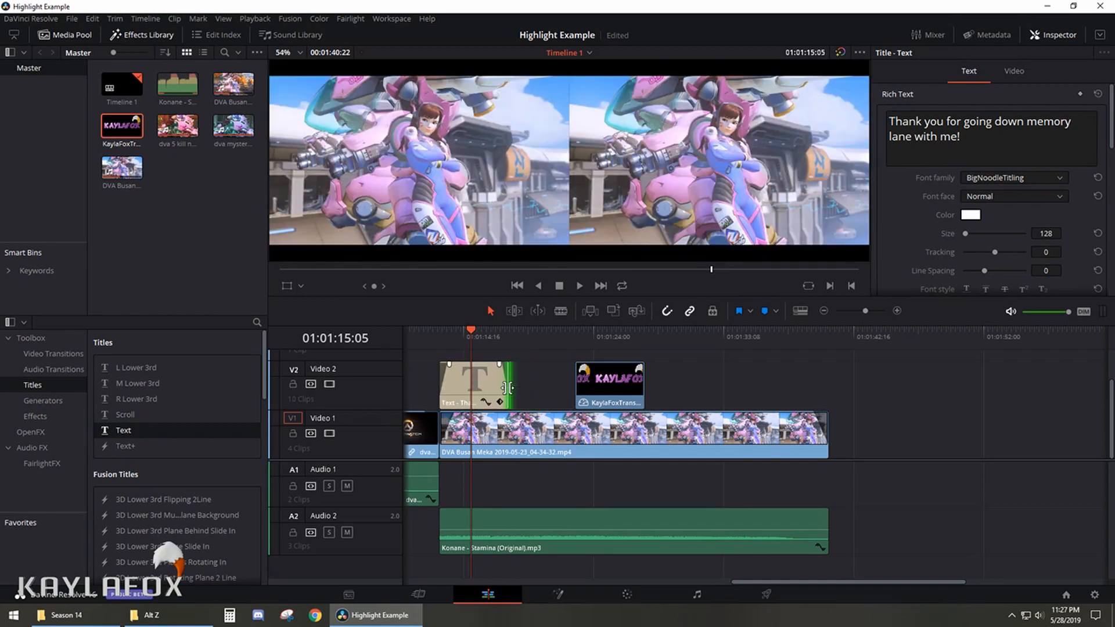
- Fit the logo on Video 2 between the title's end and the DVA Busan Meka clip's end, with a short fade-in and fade-out
mouse_move(627, 382)
left_mouse_down()
mouse_move(561, 385)
mouse_move(622, 387)
left_mouse_up()
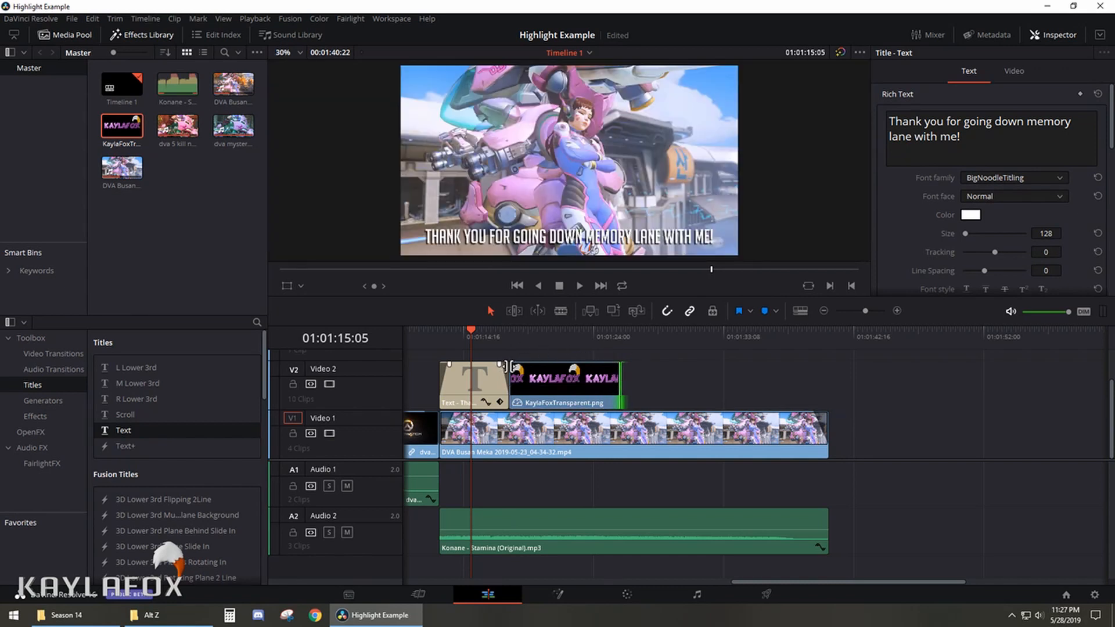
left_click_drag(511, 367, 522, 367)
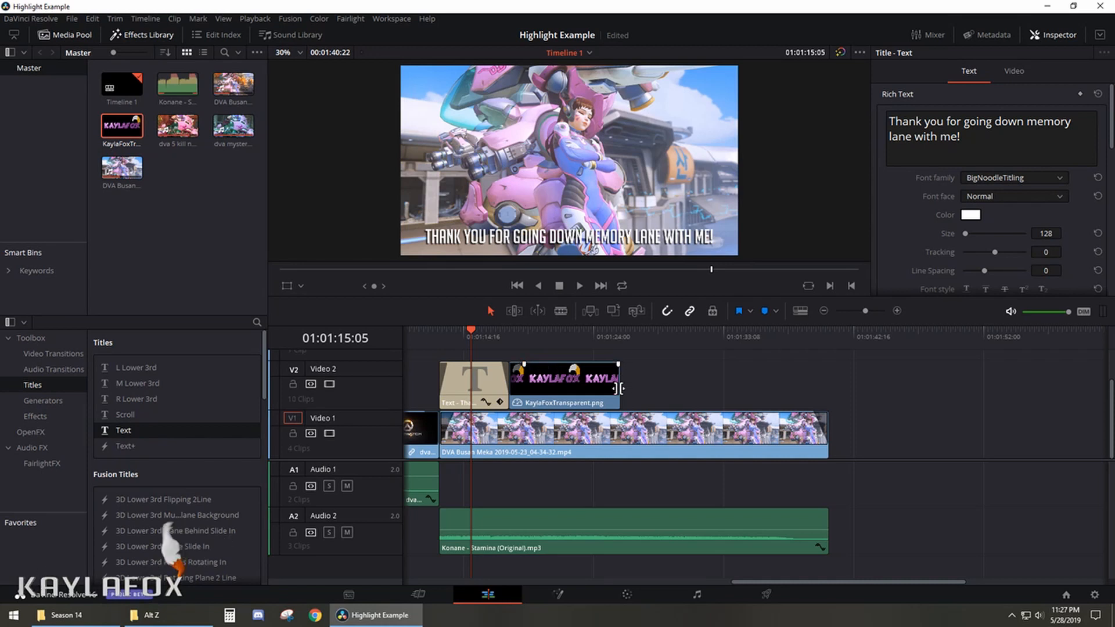
left_click_drag(619, 387, 810, 365)
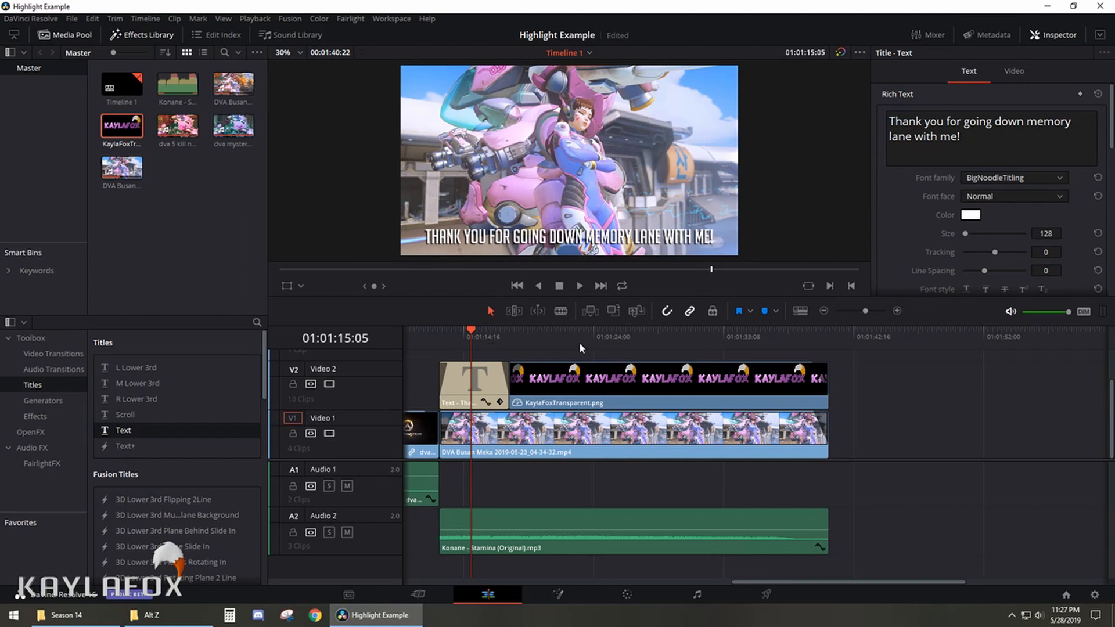
- Paste a copy of the thank-you title at 01:01:40:22 and move it to Video 3 above the start of the logo
scroll(667, 363, "up", 3)
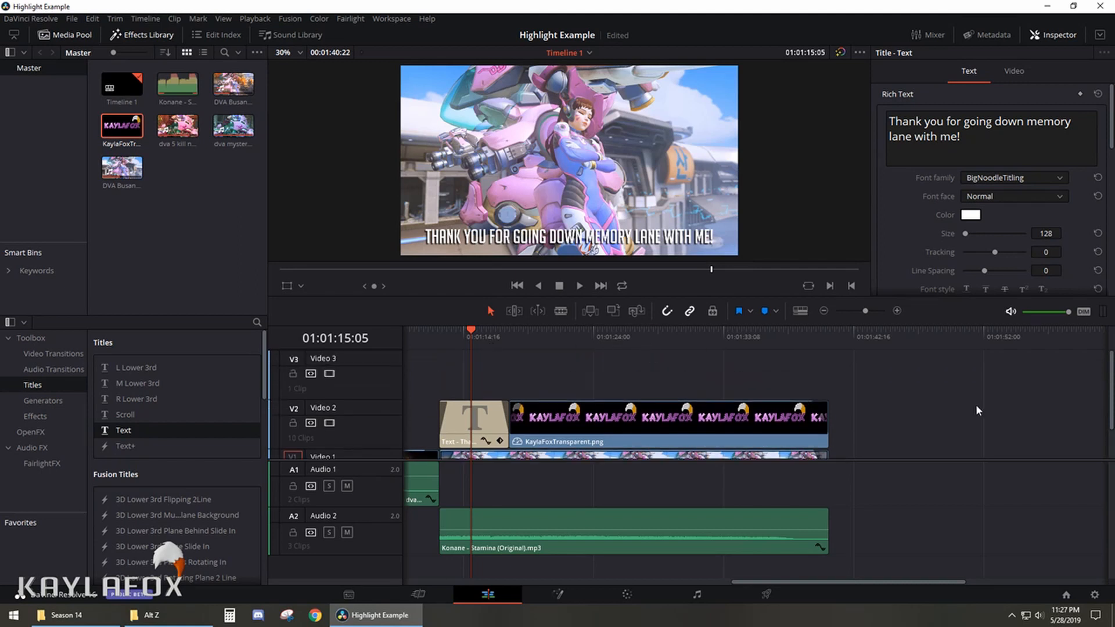
left_click(465, 433)
left_click_drag(468, 325, 472, 326)
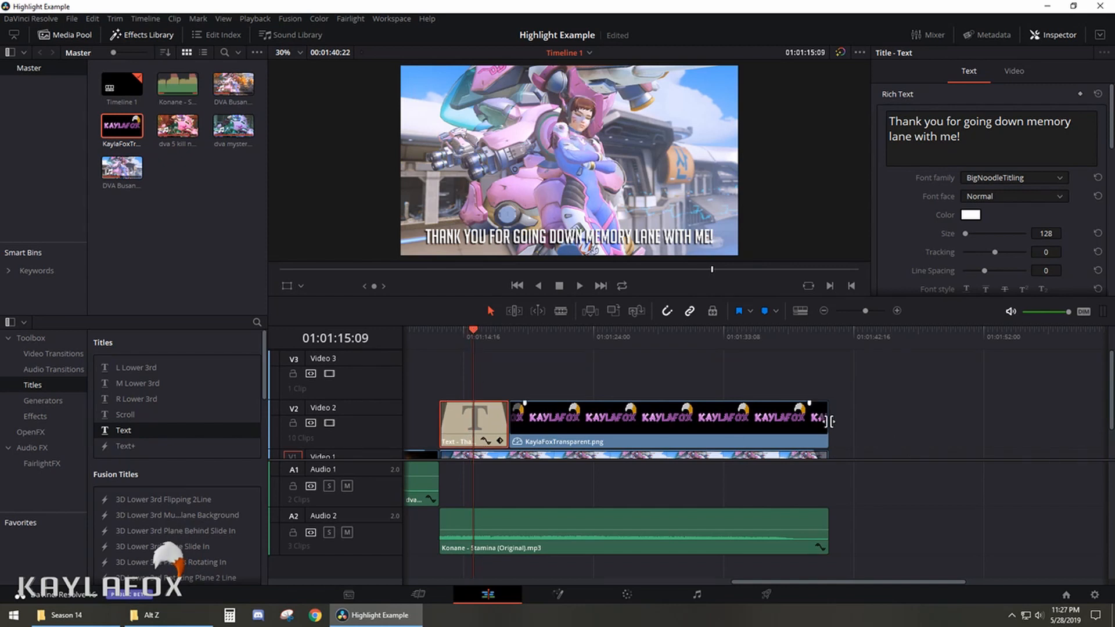
left_click_drag(478, 331, 829, 358)
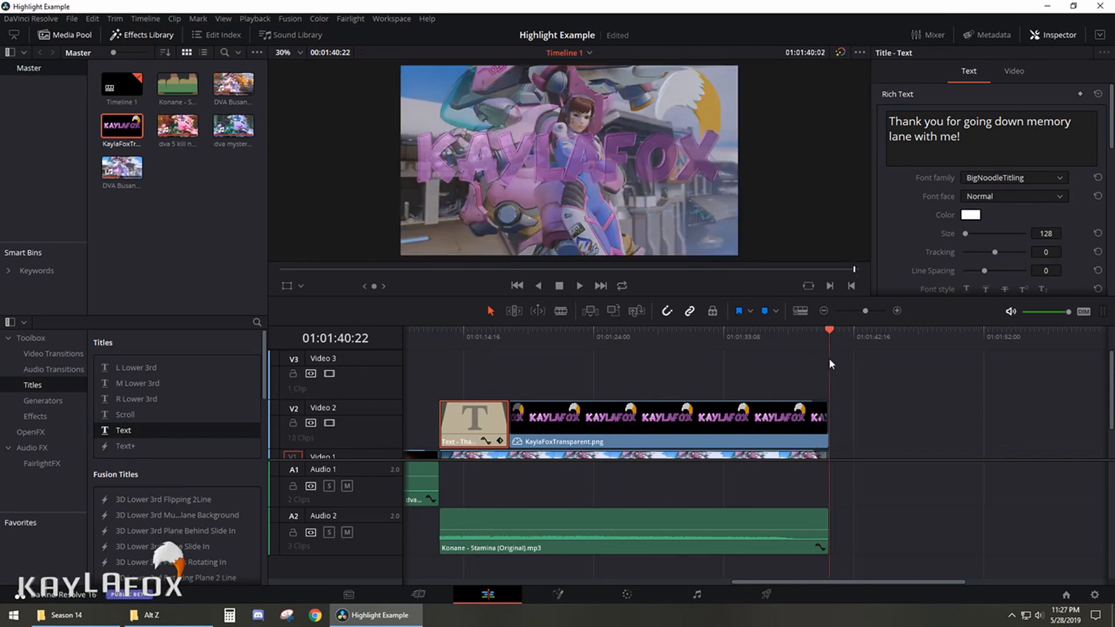
right_click(846, 410)
left_click(868, 415)
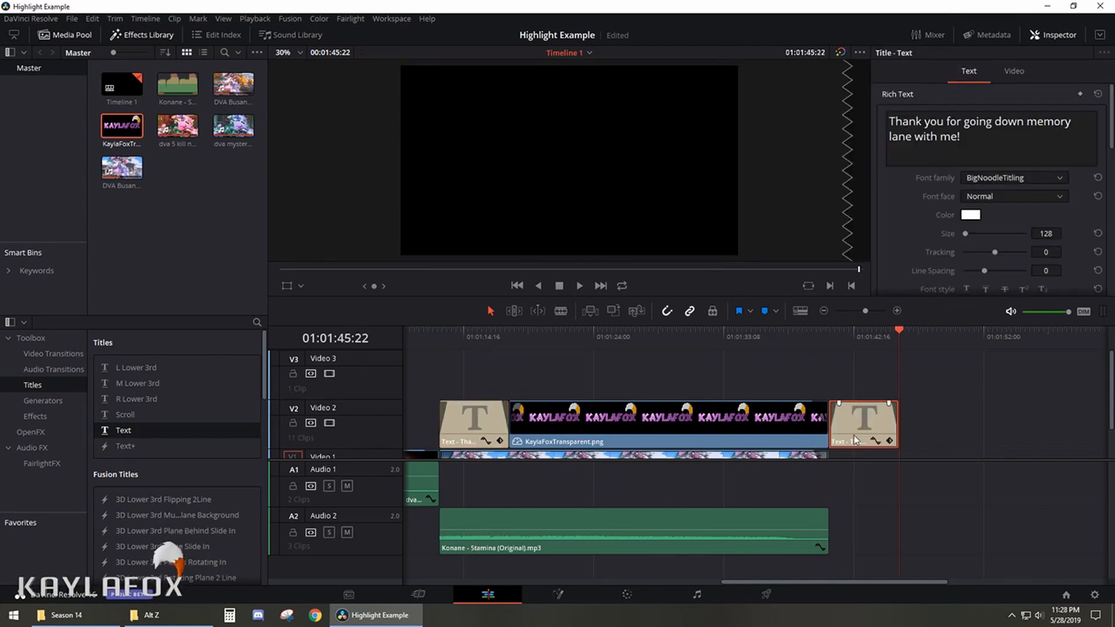
left_click_drag(855, 440, 535, 390)
- Use the Transform overlay to move the KaylaFox logo on Video 2 straight down to the bottom of the frame
left_click_drag(897, 332, 539, 332)
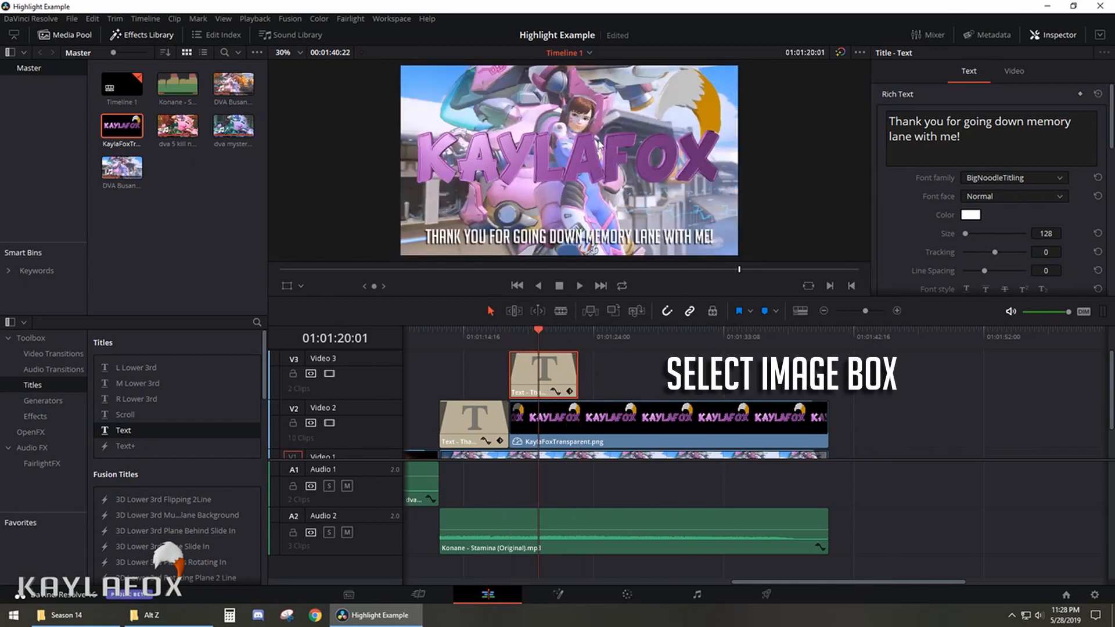
left_click(588, 435)
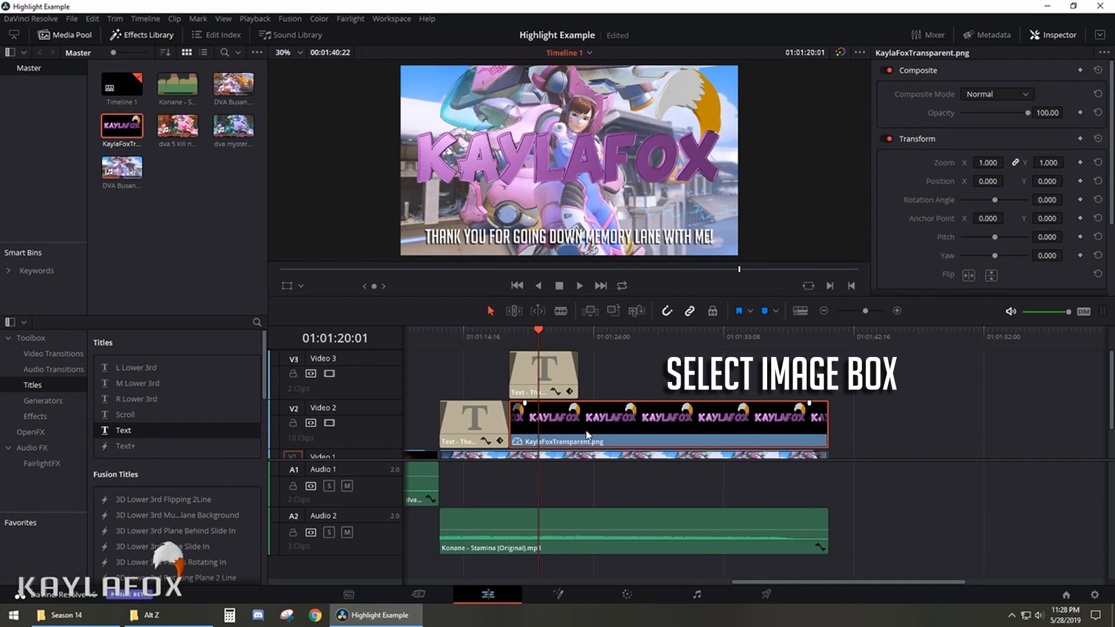
left_click(287, 286)
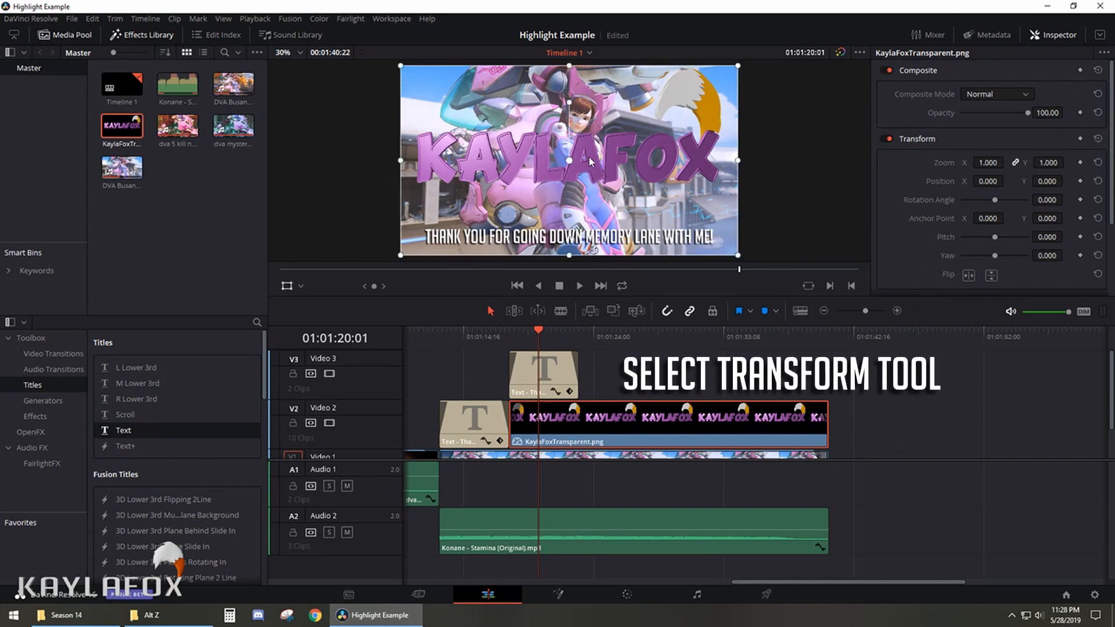
left_click_drag(591, 169, 591, 231)
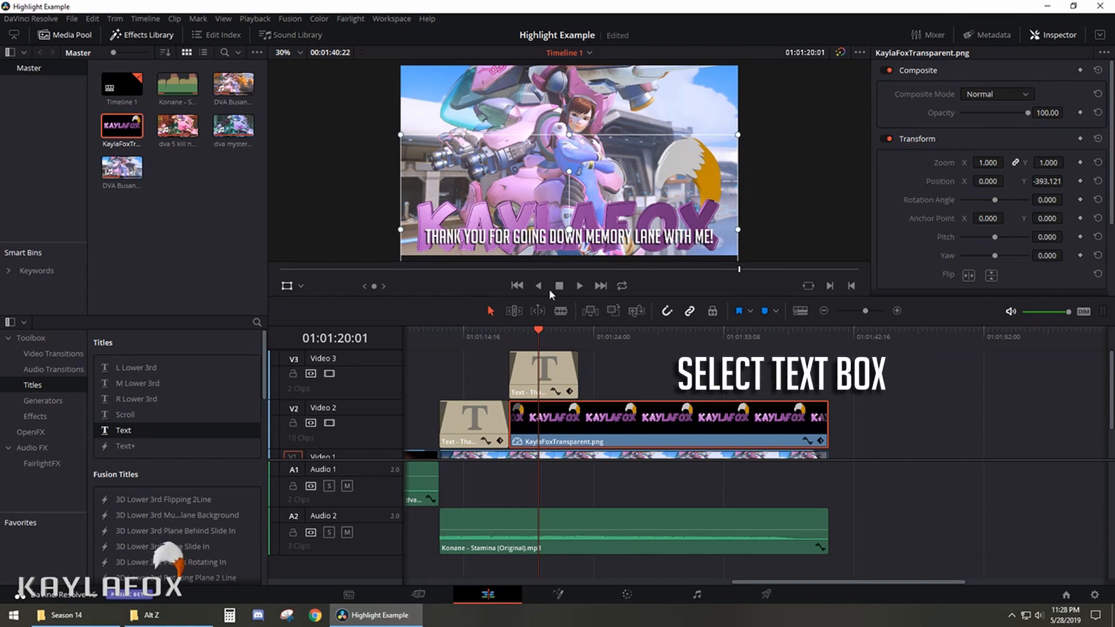
- Turn off the Transform overlay and move the Video 3 title's text to the top centre of the frame
left_click(531, 371)
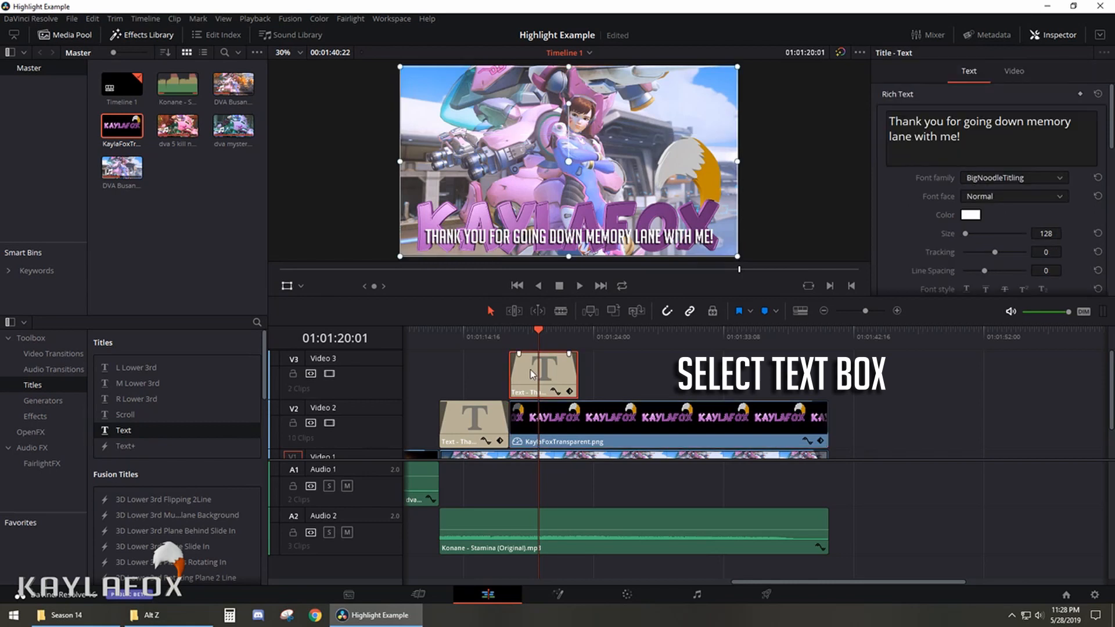
left_click(283, 290)
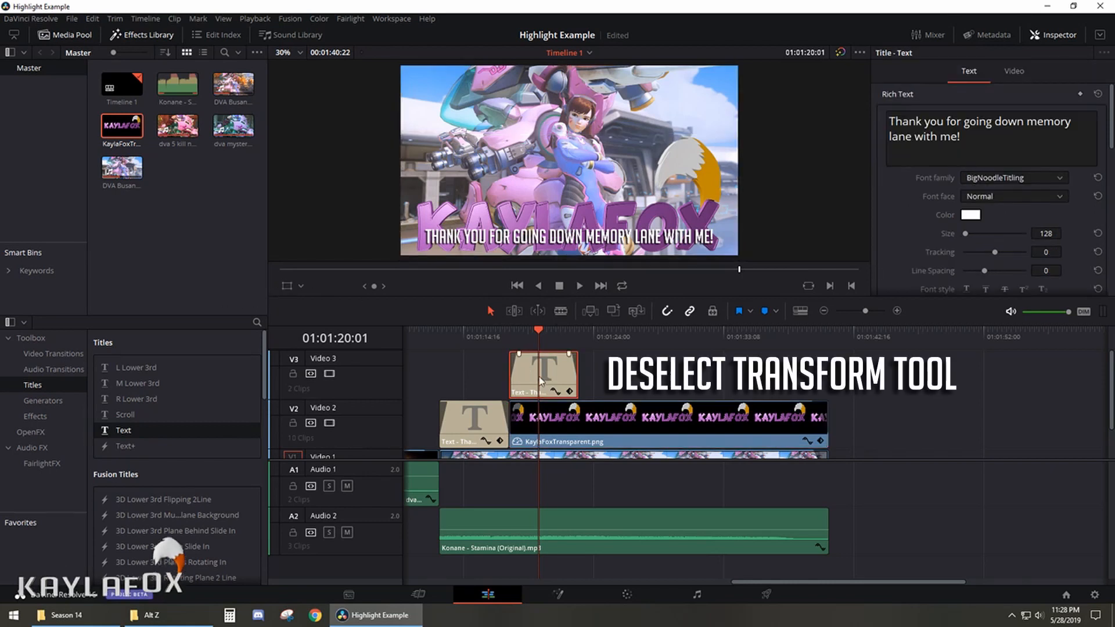
left_click(551, 242)
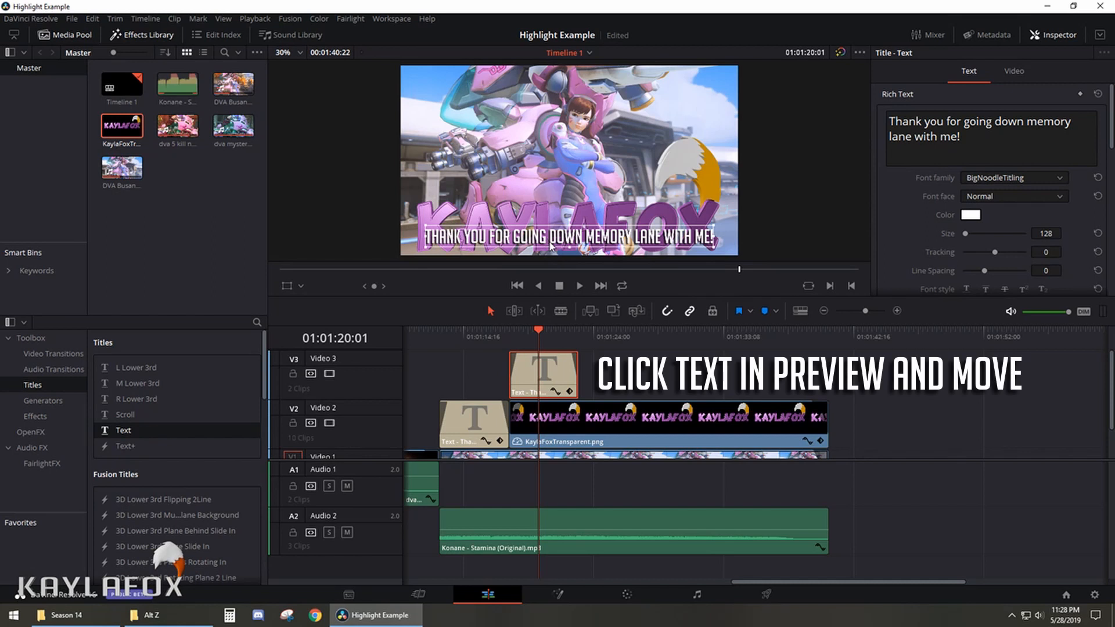
left_click_drag(552, 245, 562, 98)
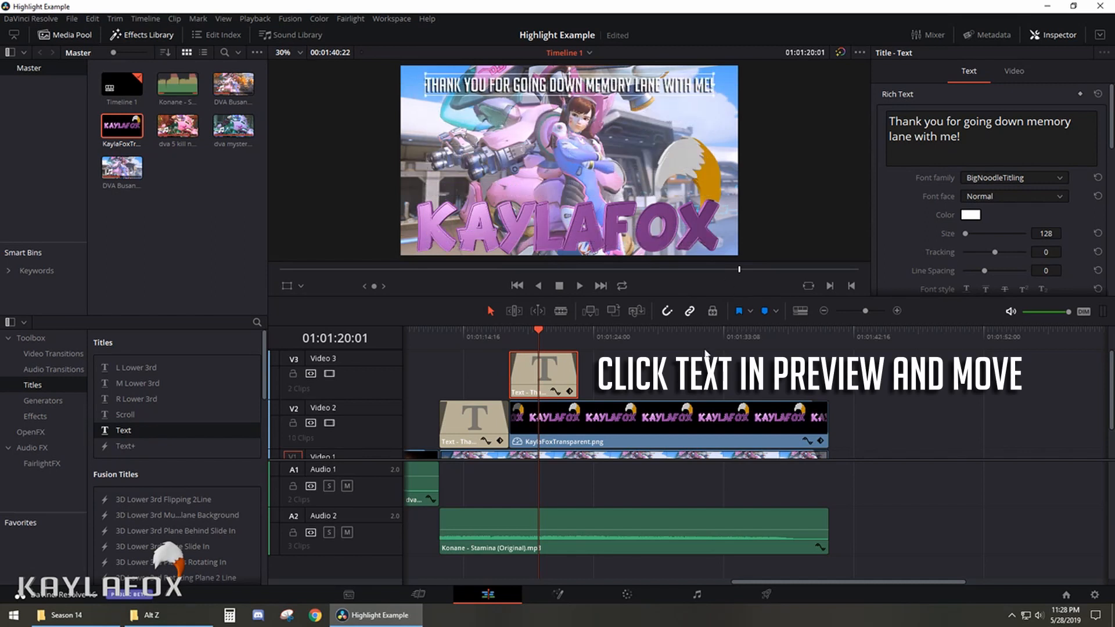
- Change the Video 3 title's text to "Mahalo and have a wonderful day!"
left_click_drag(961, 137, 873, 110)
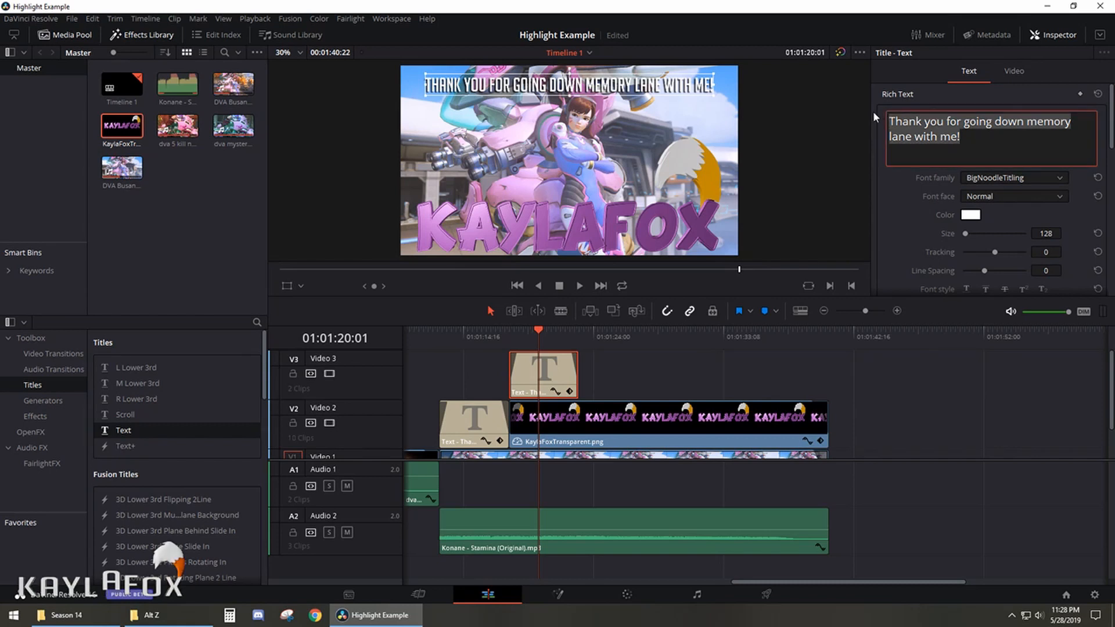
type("Mahalo")
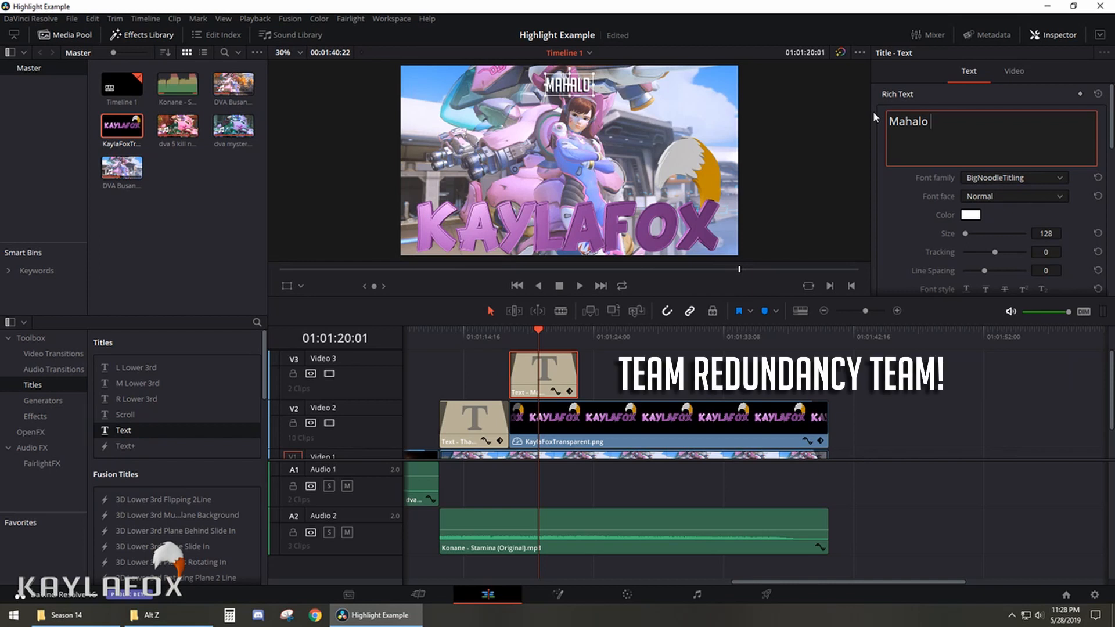
type(" and ha")
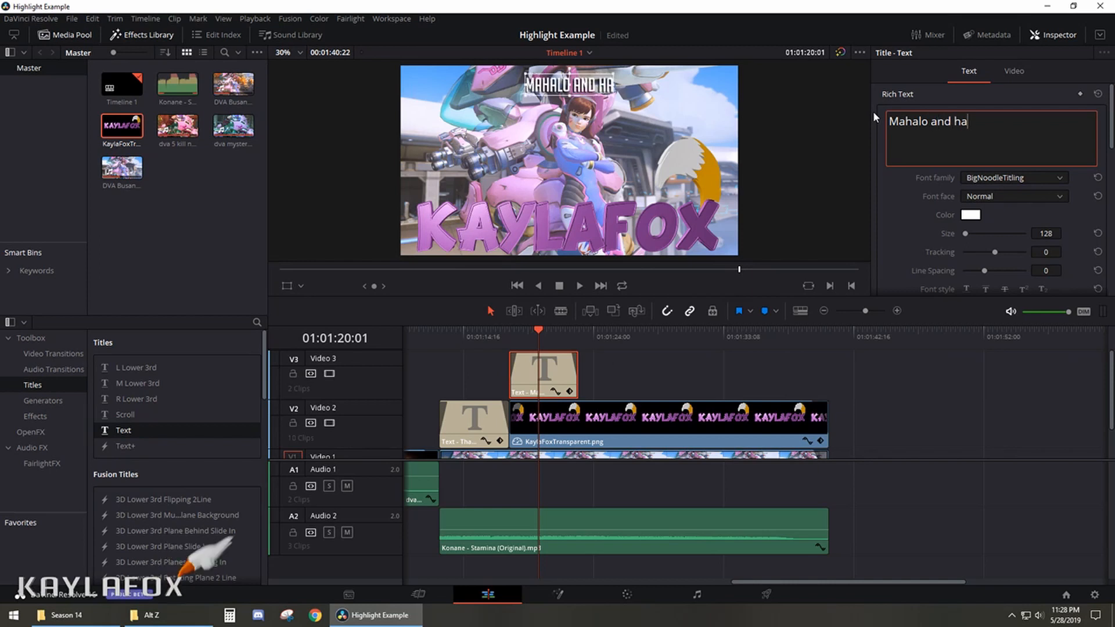
type("ve a wonderful ")
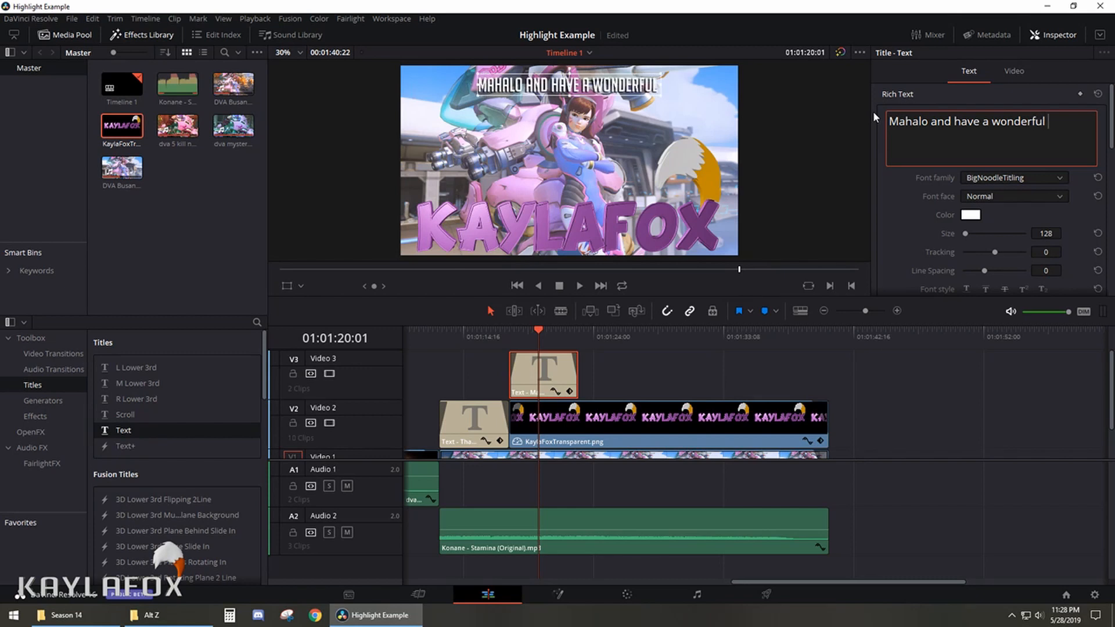
type("day!")
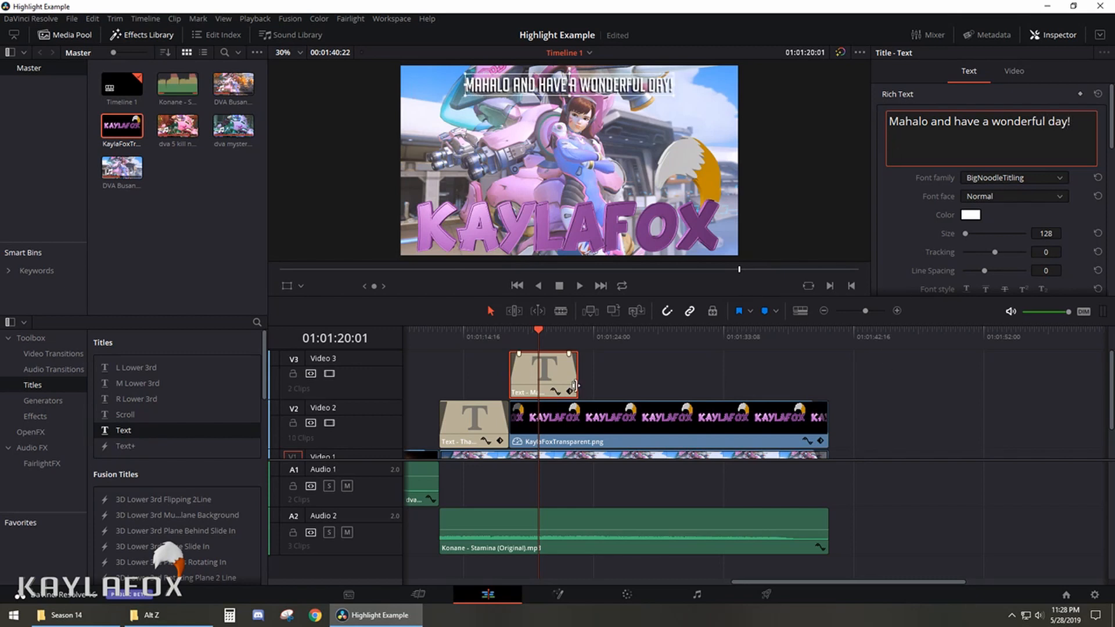
- Extend the end of the Mahalo title clip on Video 3 so it lasts about 7 seconds
left_click_drag(574, 385, 601, 384)
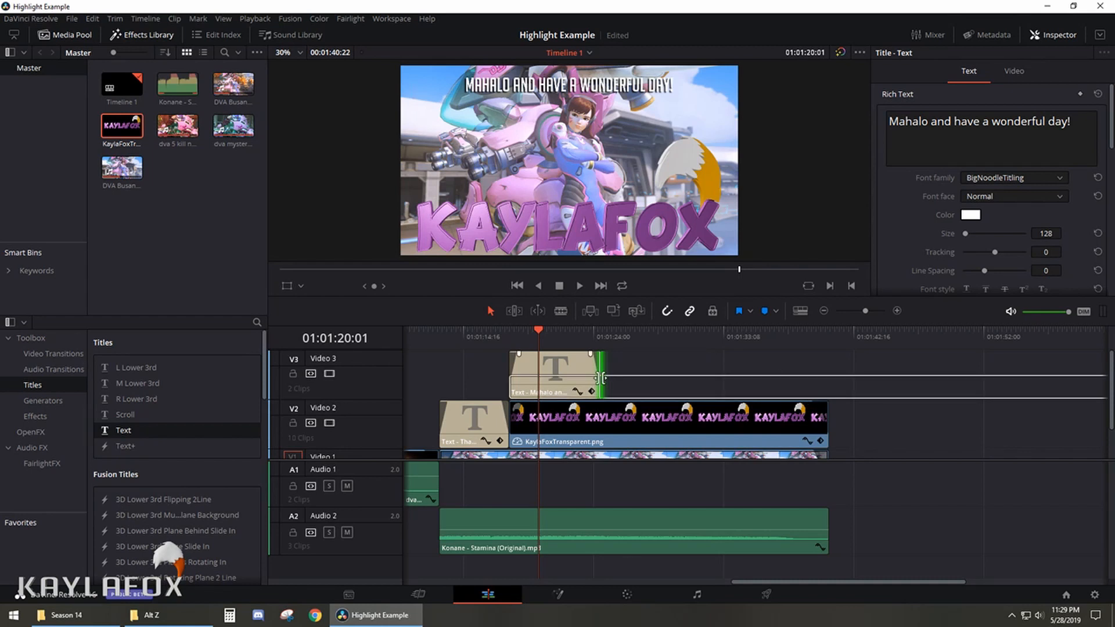
left_click_drag(600, 378, 606, 378)
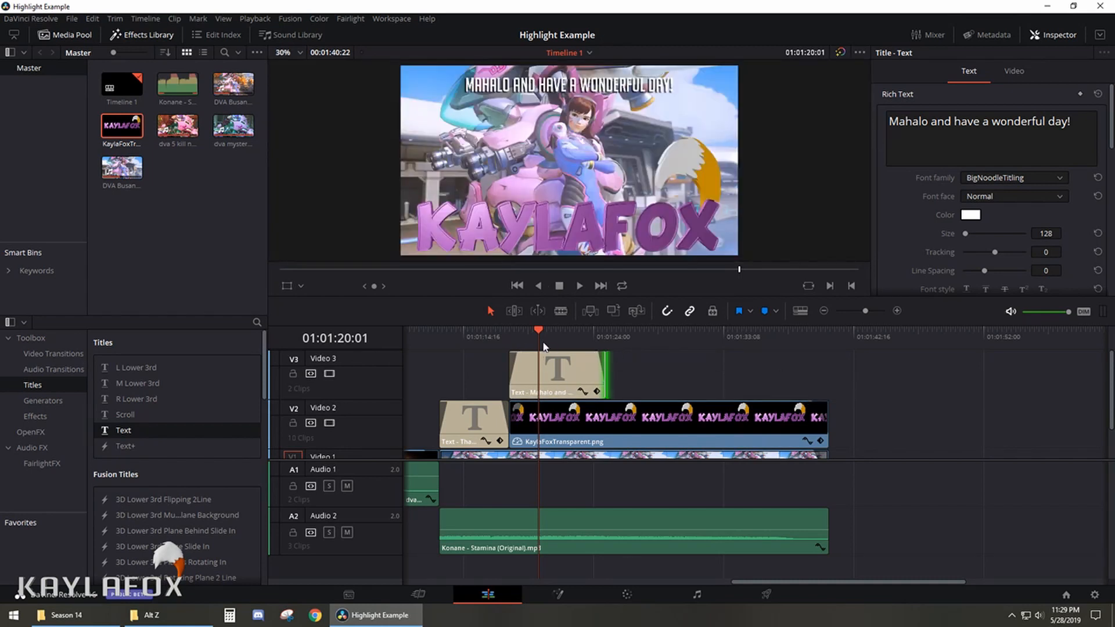
left_click(569, 388)
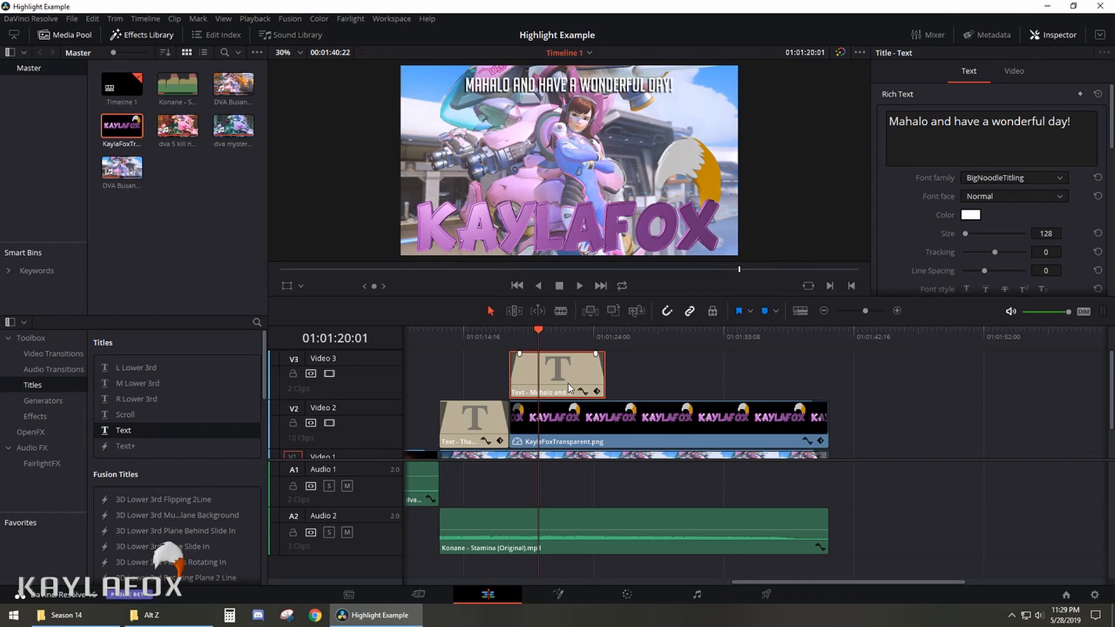
- Paste a copy of the Mahalo title, stack it on Video 4 above the original, and trim its start to leave about 4 seconds
left_click_drag(583, 331, 611, 331)
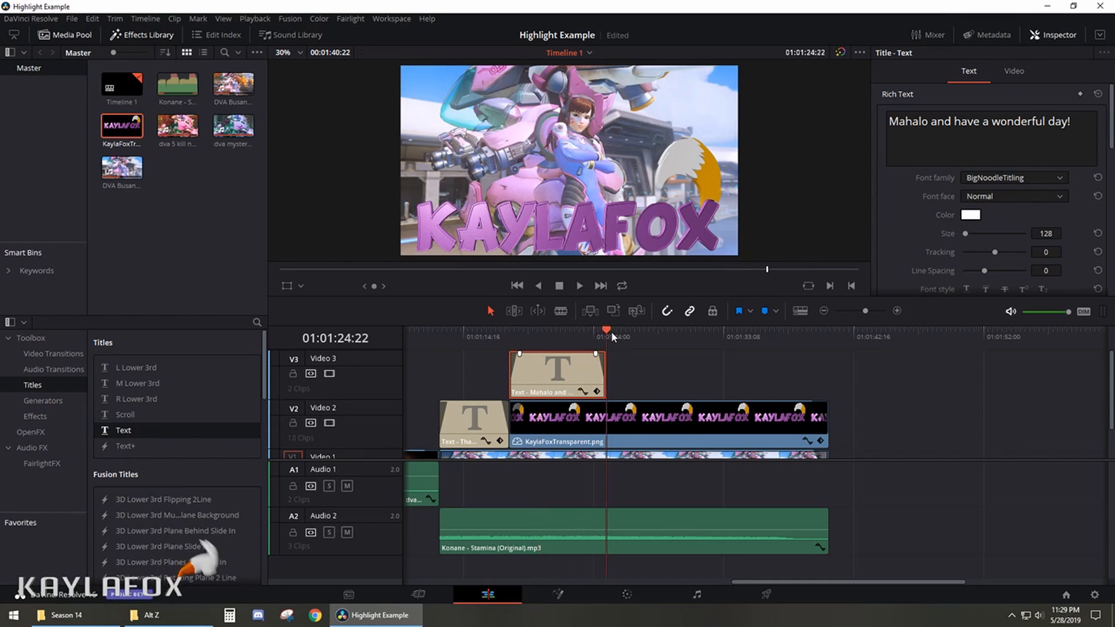
left_click(631, 369)
key("ctrl+v")
left_click_drag(647, 370, 552, 380)
left_click_drag(704, 330, 611, 333)
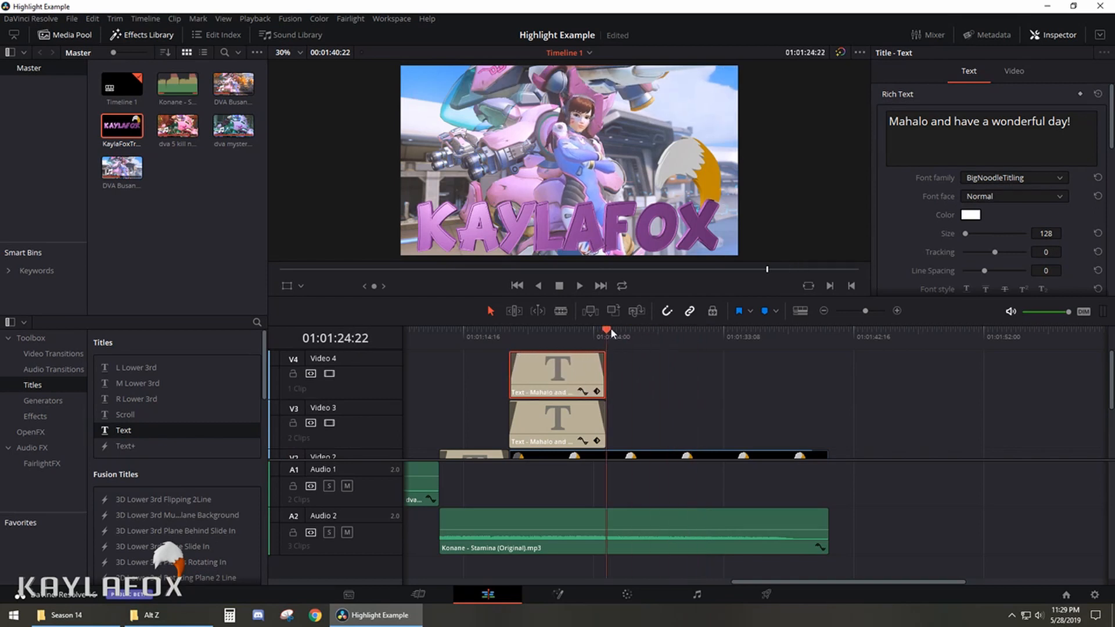
left_click_drag(511, 369, 551, 367)
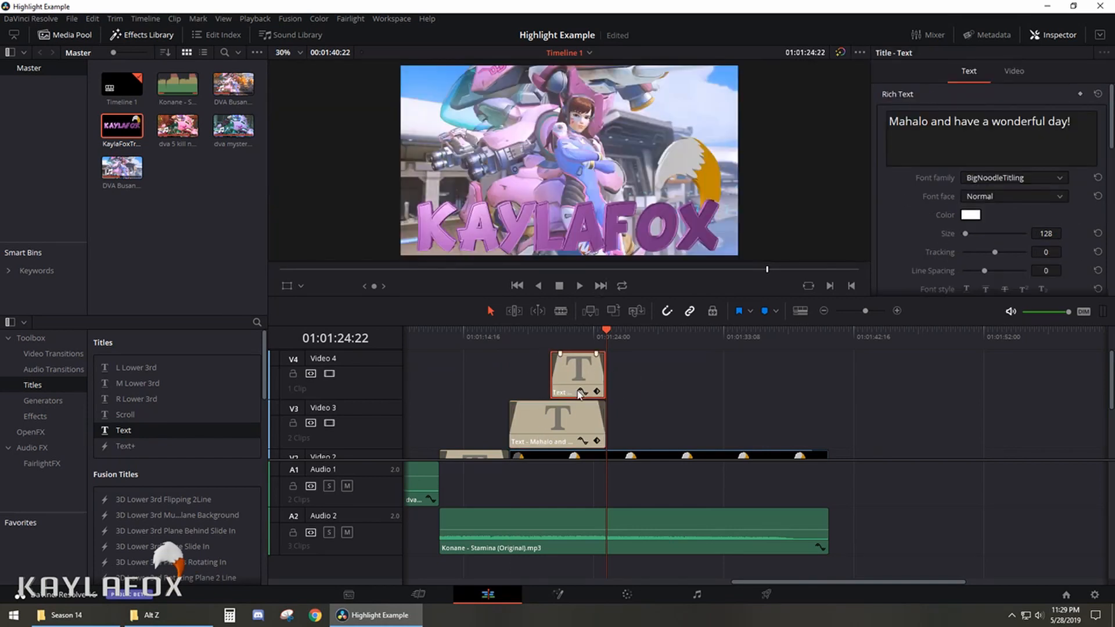
- Change the Video 4 title's text to "Music: Stamina by Konane"
triple_click(1078, 122)
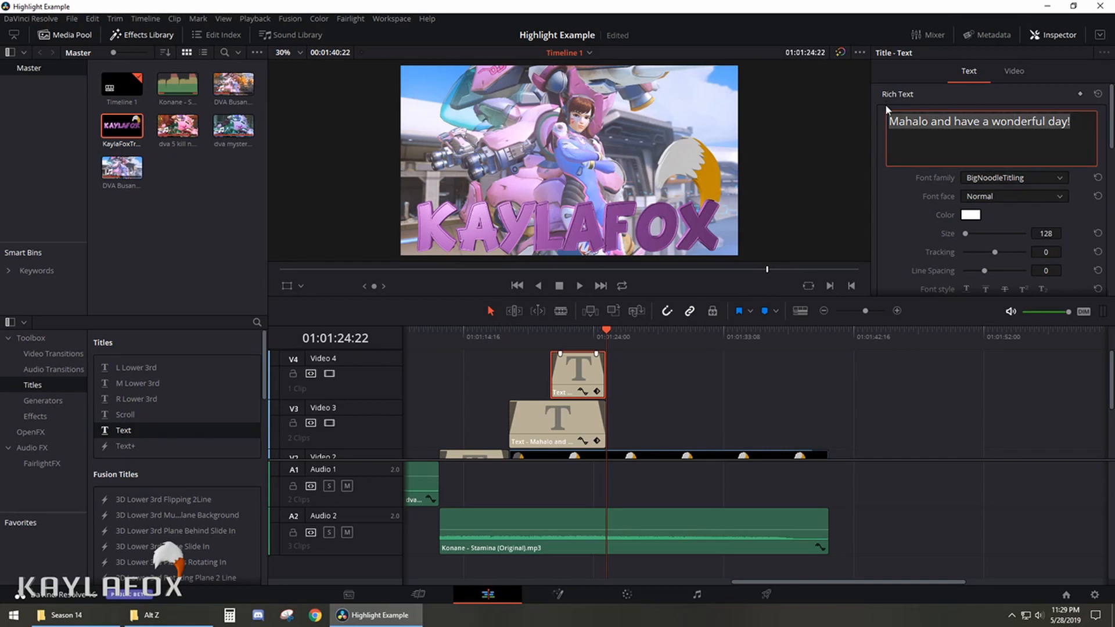
type("Music: Stan")
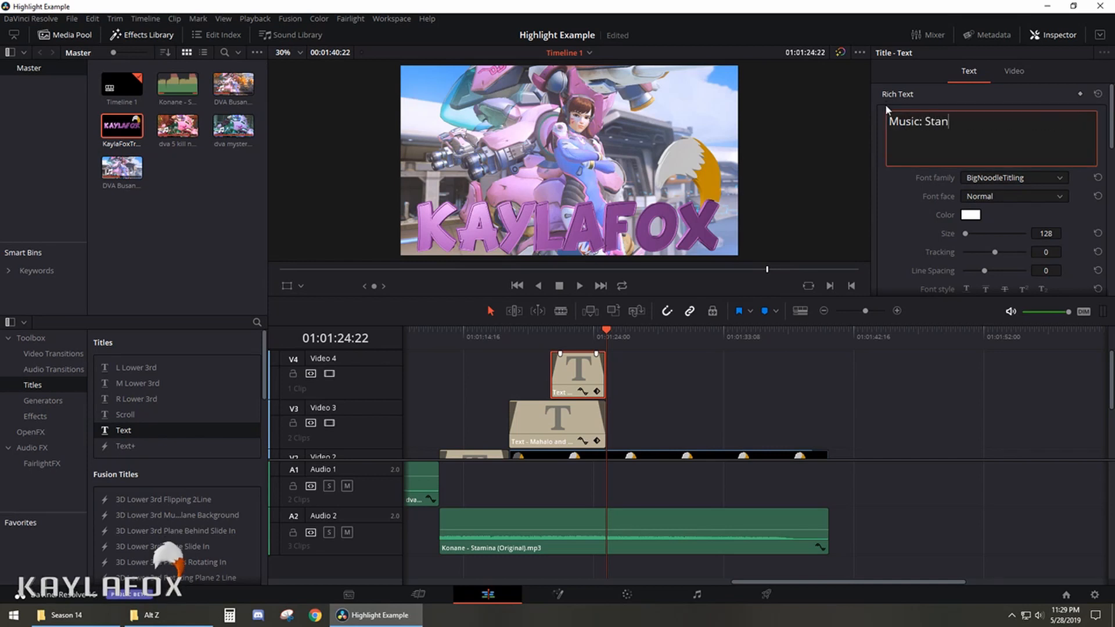
key("BackSpace")
type("mina by Konane")
- Move the music credit text to the middle of the frame just above the logo, and save the project
left_click_drag(606, 335, 580, 336)
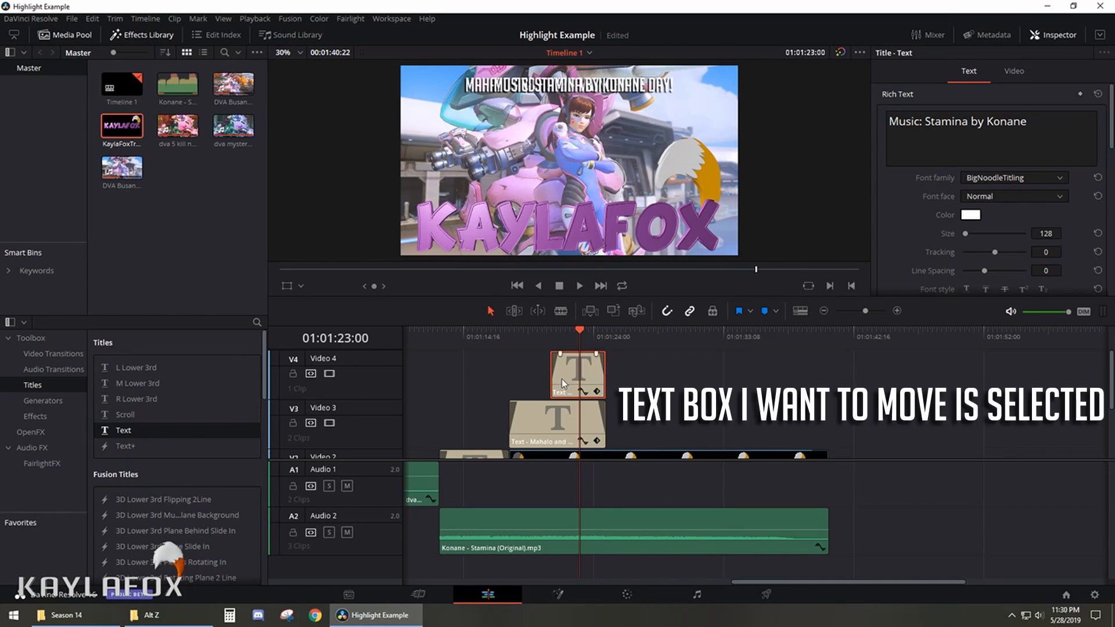
left_click_drag(556, 86, 553, 163)
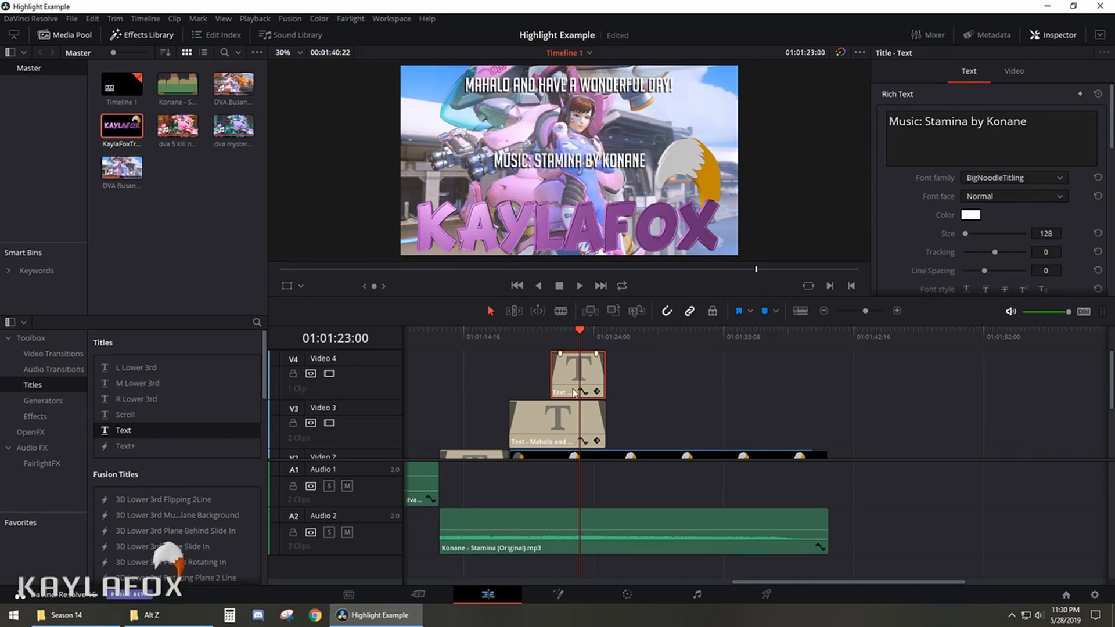
scroll(809, 393, "down", 3)
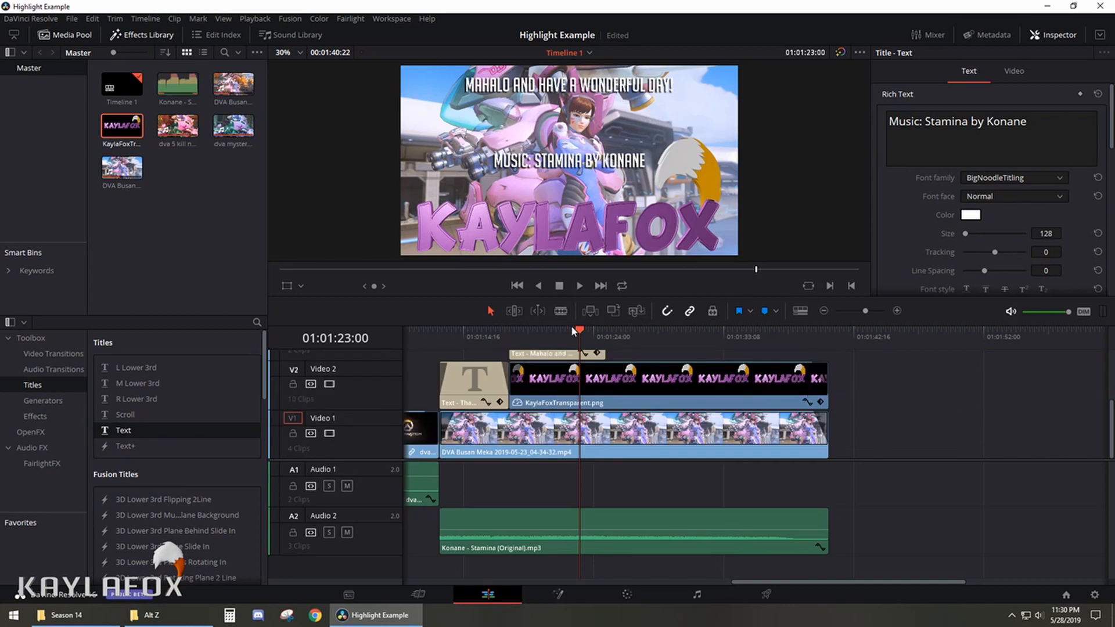
scroll(731, 405, "up", 3)
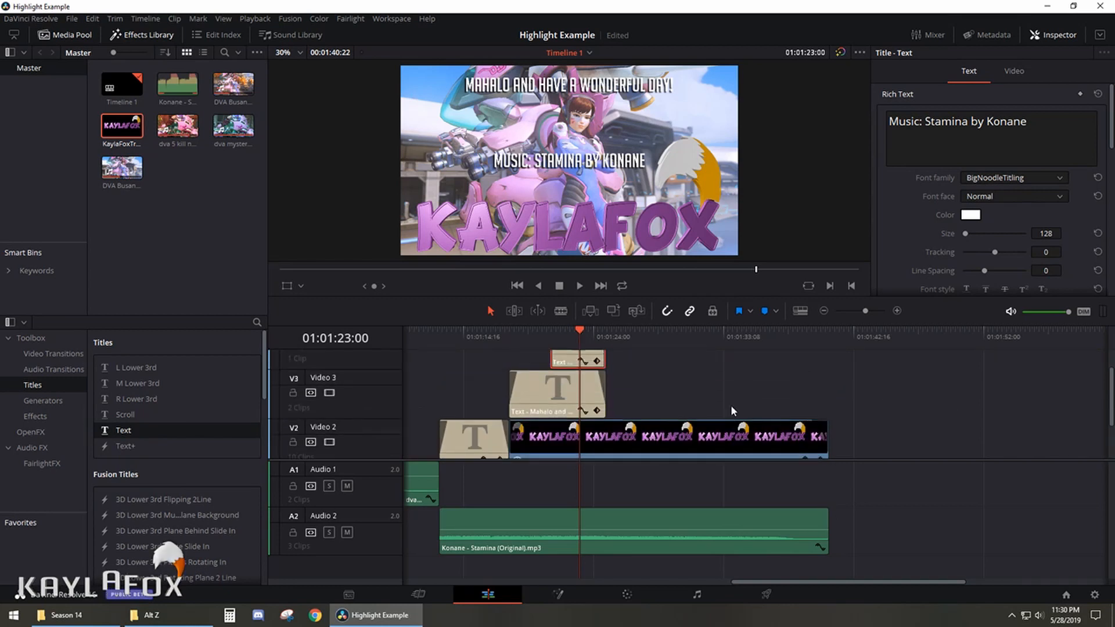
scroll(665, 402, "down", 3)
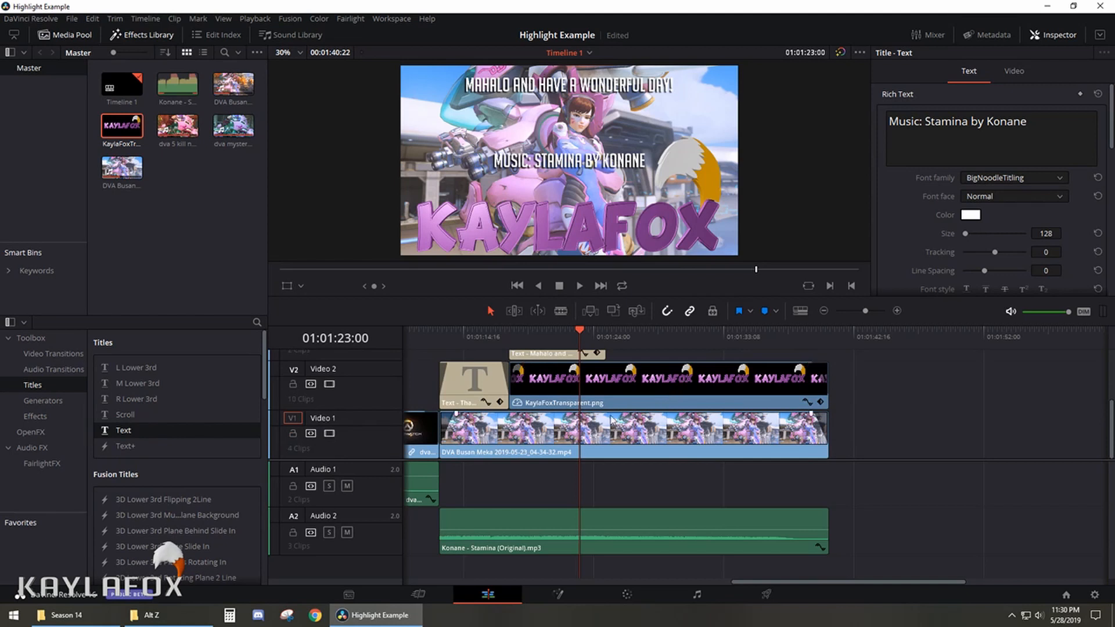
key("ctrl+s")
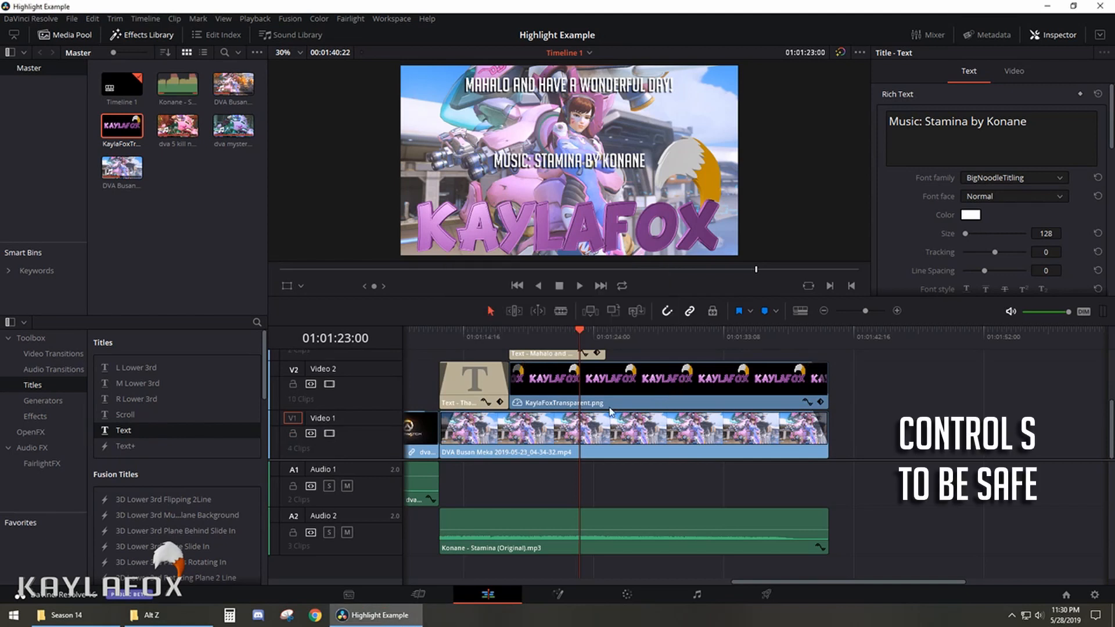
- Play back the end-card section from near the start of the DVA Busan Meka clip
left_click_drag(570, 326, 446, 330)
left_click(579, 286)
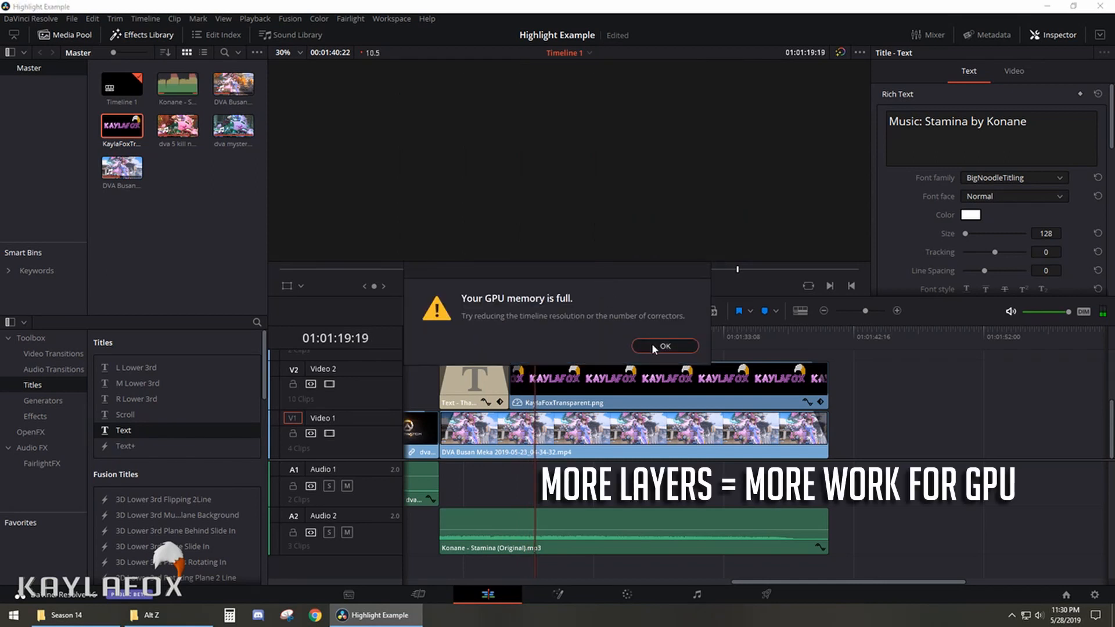
left_click(691, 346)
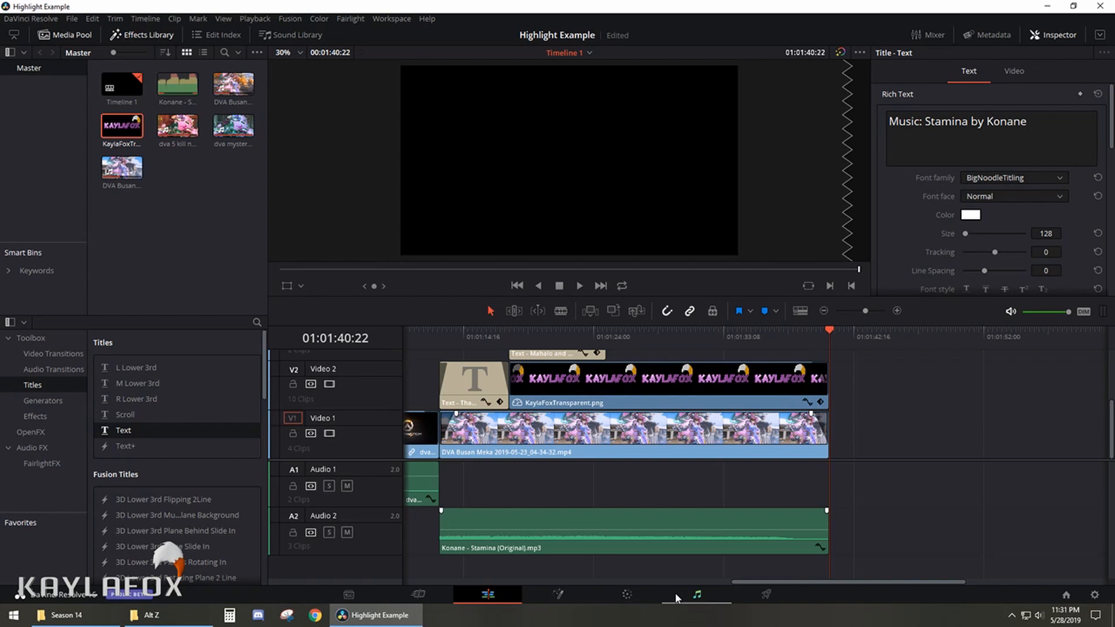
- Switch to the Deliver page and choose the YouTube 1080p render preset with MP4 as the format
left_click(771, 596)
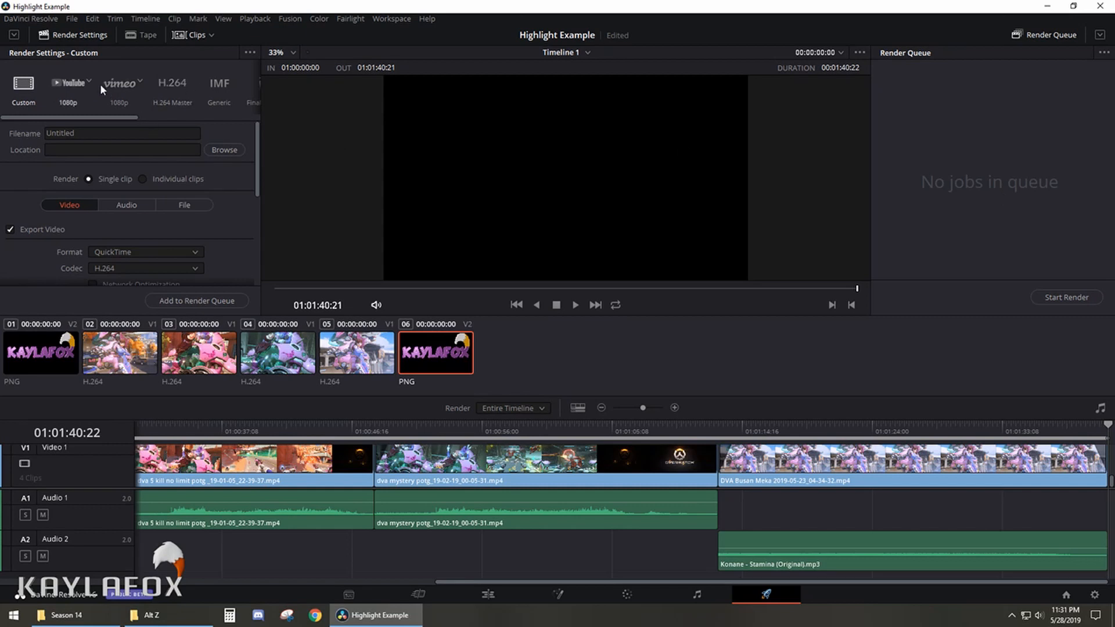
left_click(67, 88)
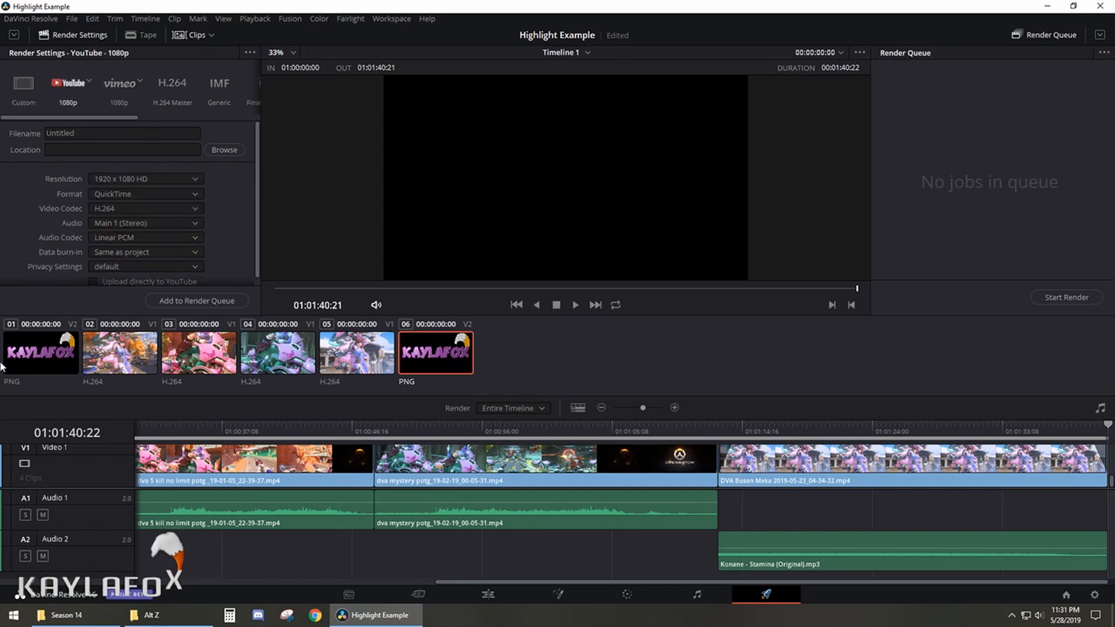
left_click(140, 194)
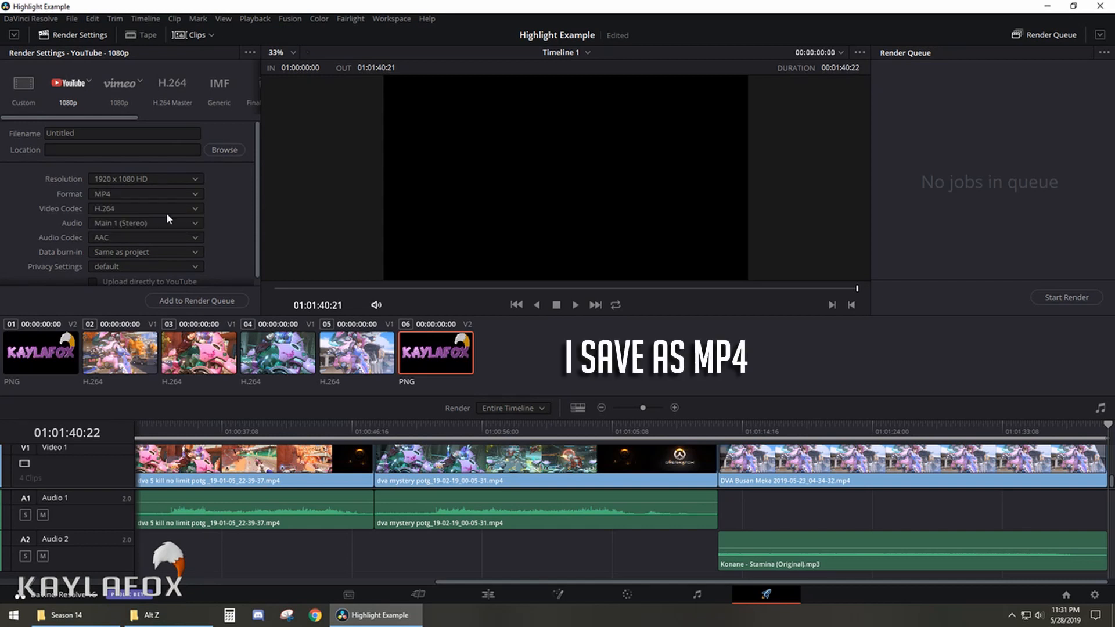
- Name the render output "Highlight Example", save it in the Desktop's Stream folder, and add it to the render queue
double_click(119, 133)
key("BackSpace")
left_click(240, 152)
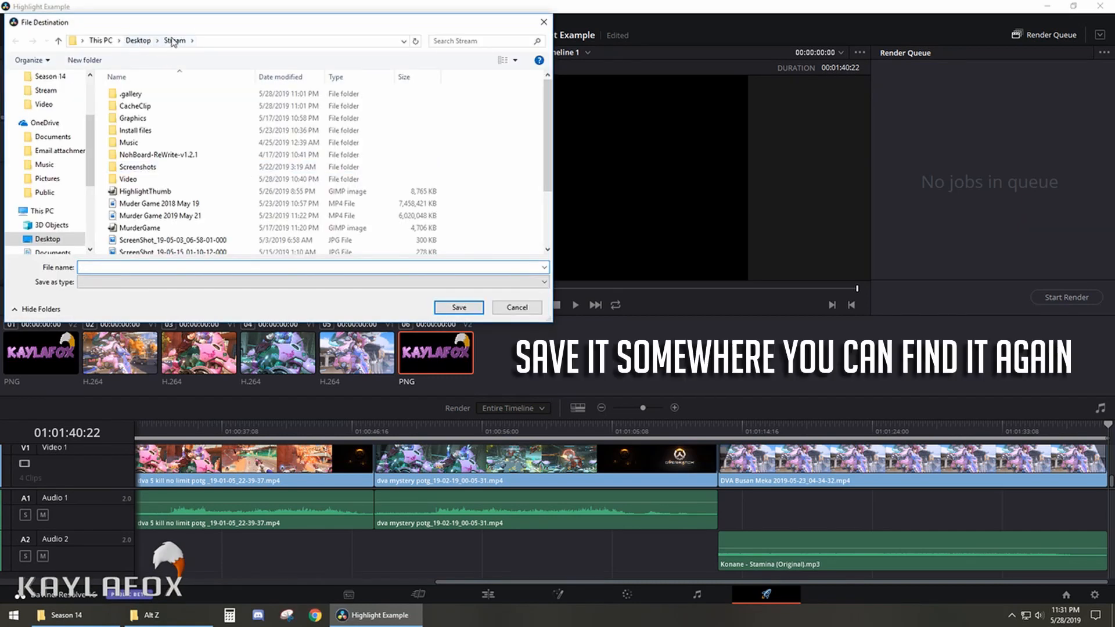
type("High")
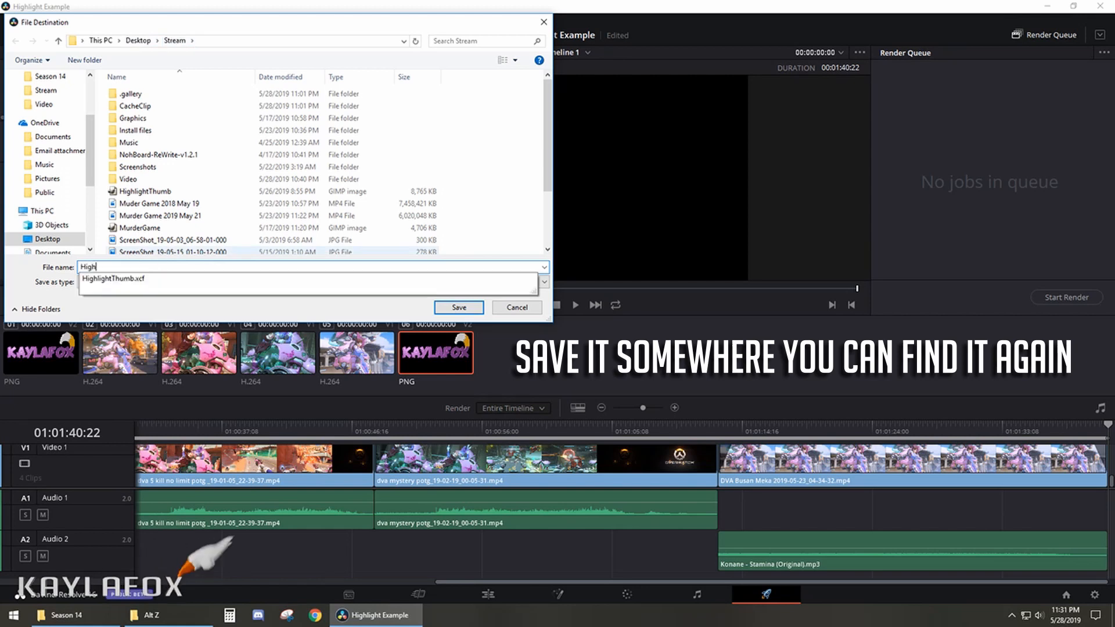
type("light Example")
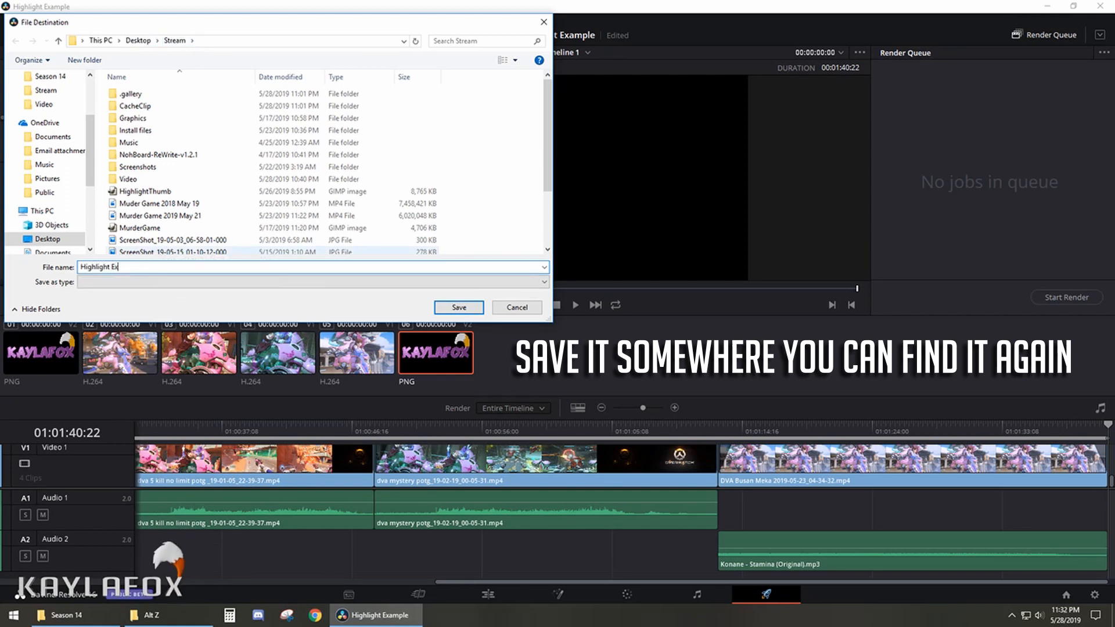
left_click(466, 309)
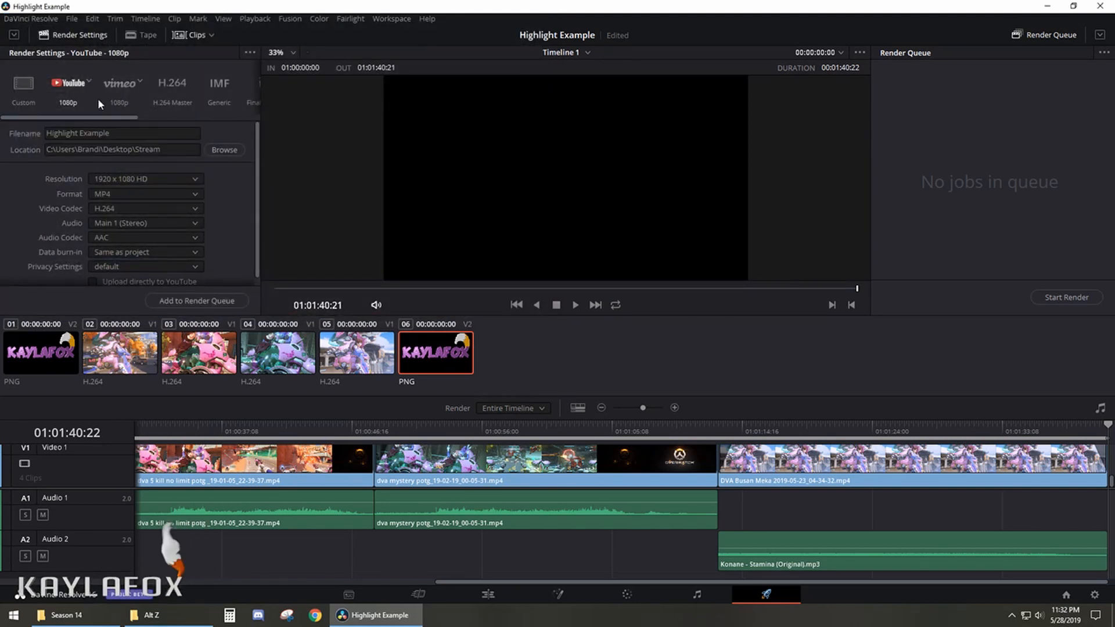
scroll(229, 233, "down", 1)
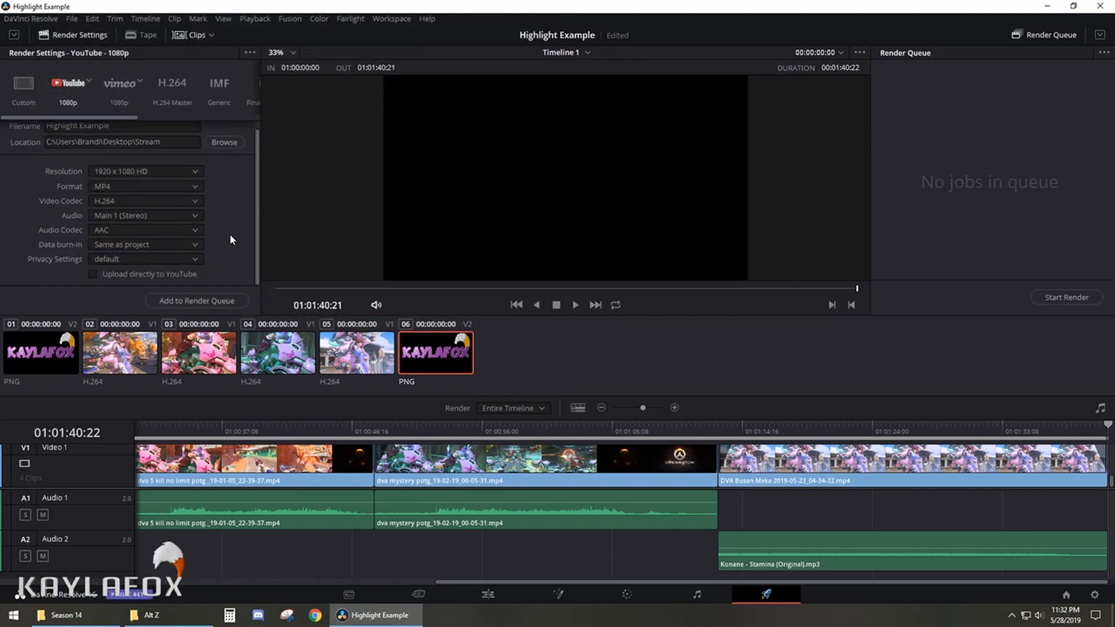
left_click(186, 300)
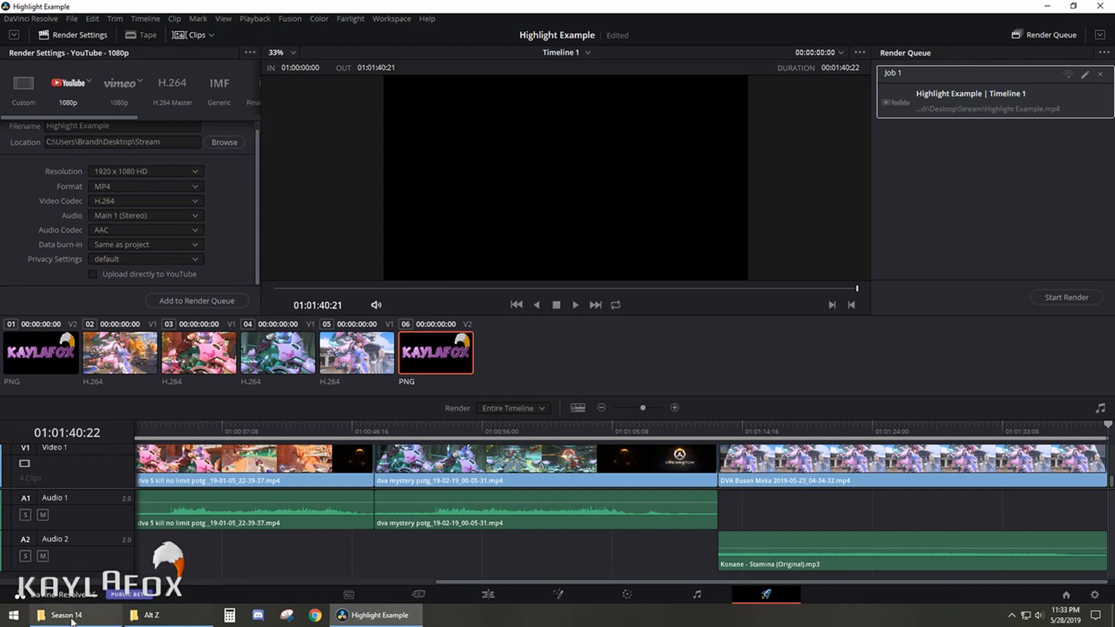
- Open the Stream folder in File Explorer and check the file size of the Season 13 Highlights video
left_click(119, 617)
left_click(126, 617)
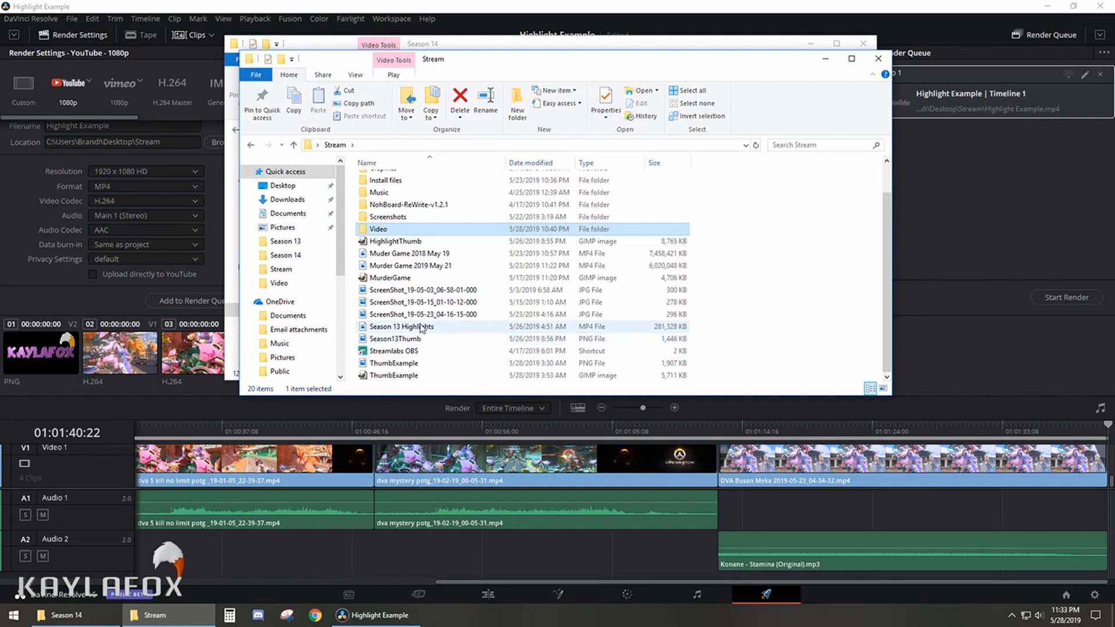
left_click(429, 327)
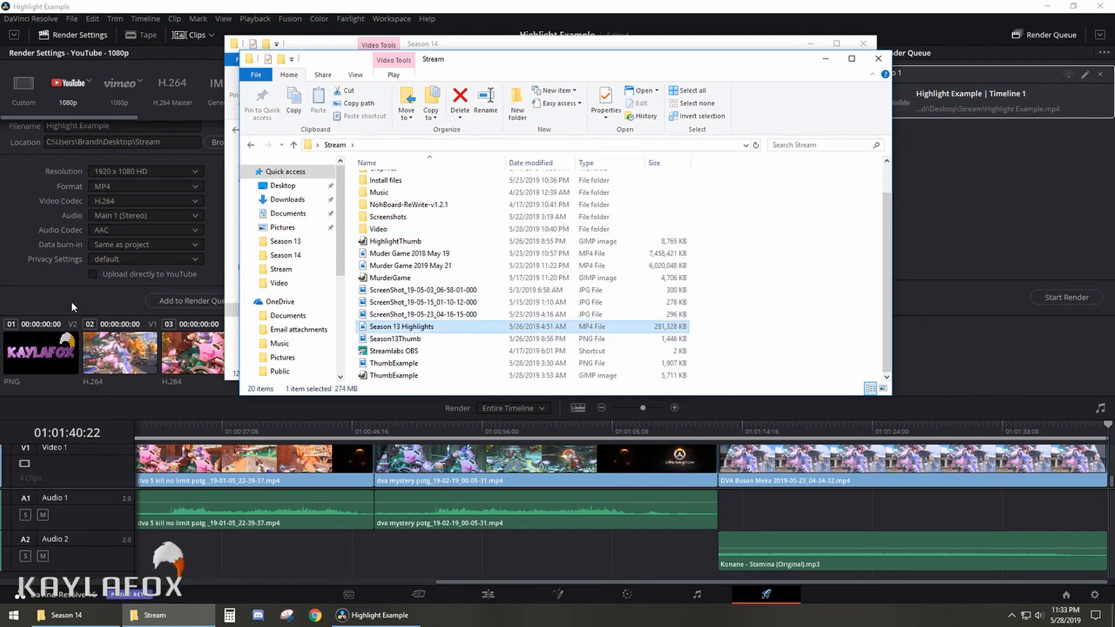
left_click(102, 280)
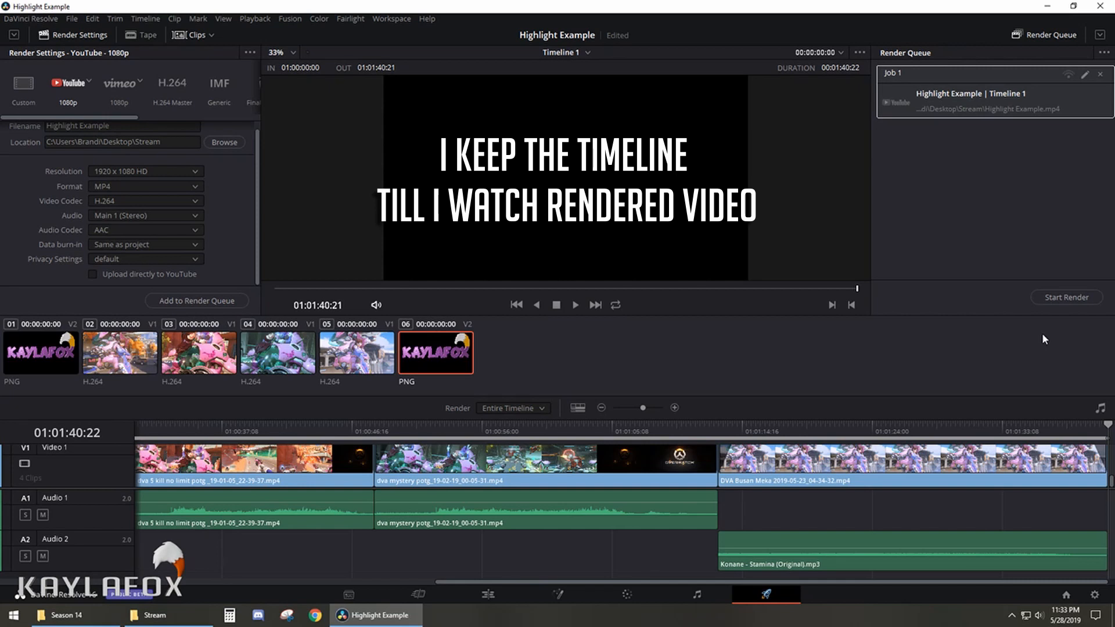
- Return to the Edit page and play back the transition from the Overwatch logo into the end card
left_click(487, 594)
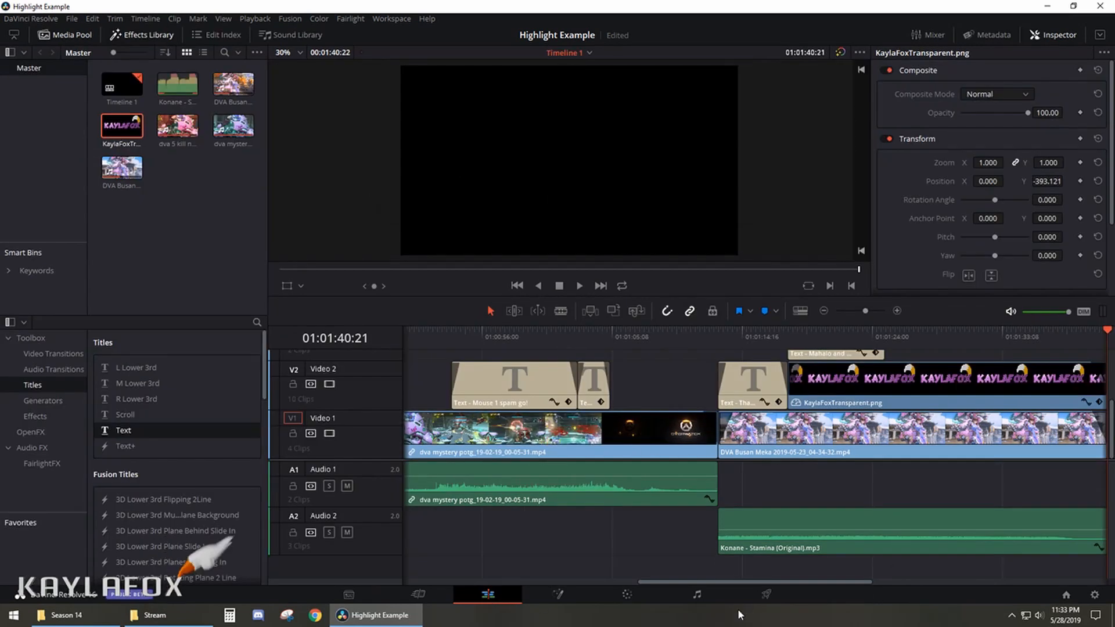
left_click(786, 598)
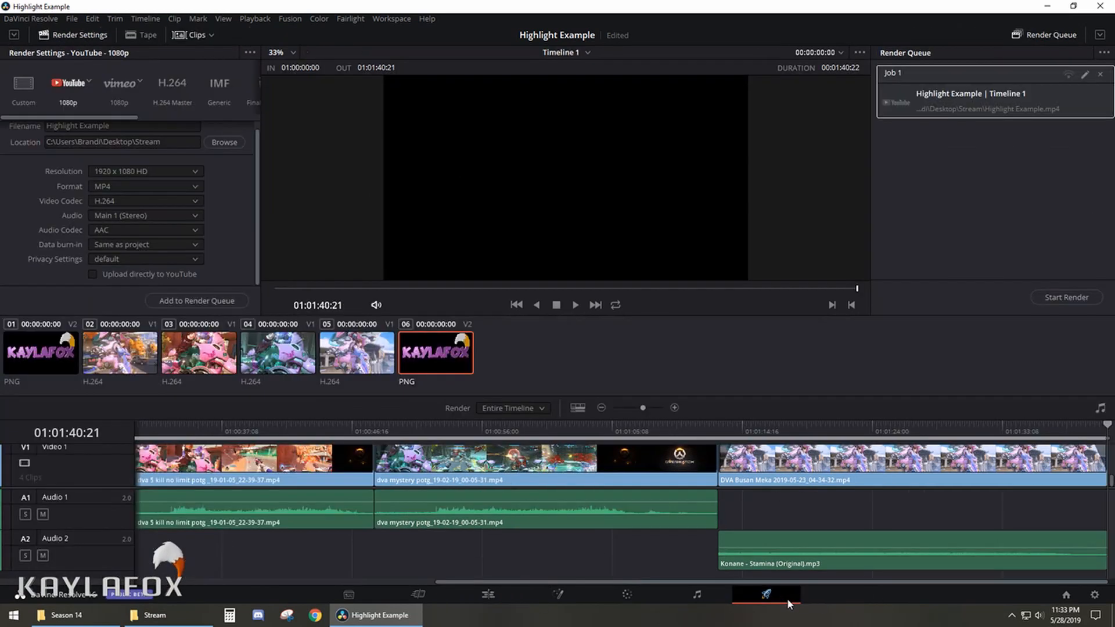
left_click(490, 596)
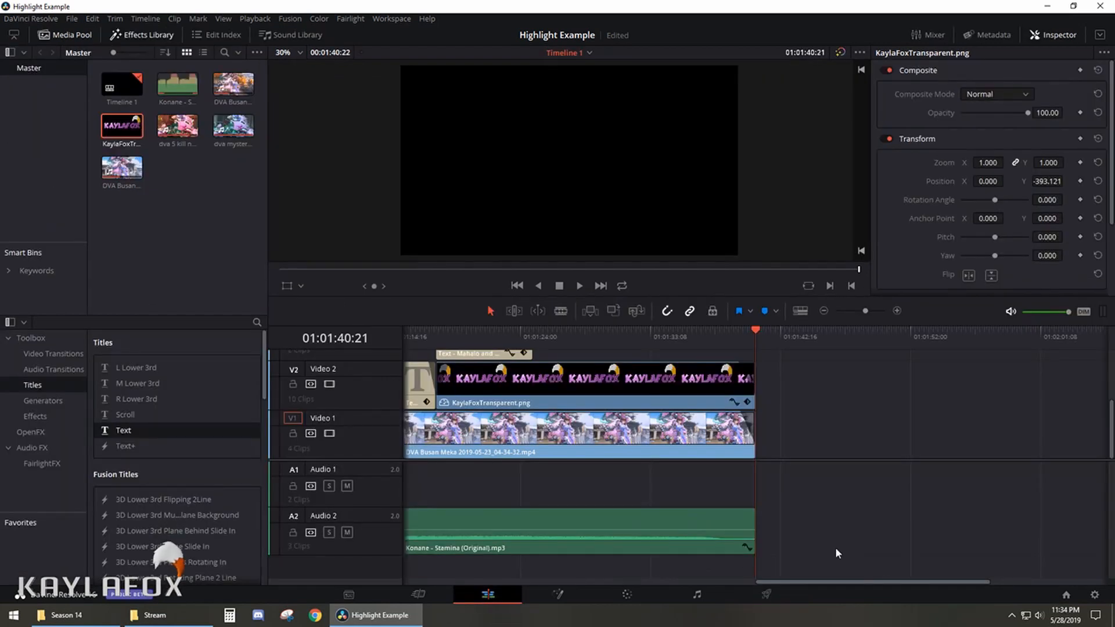
left_click_drag(785, 583, 655, 593)
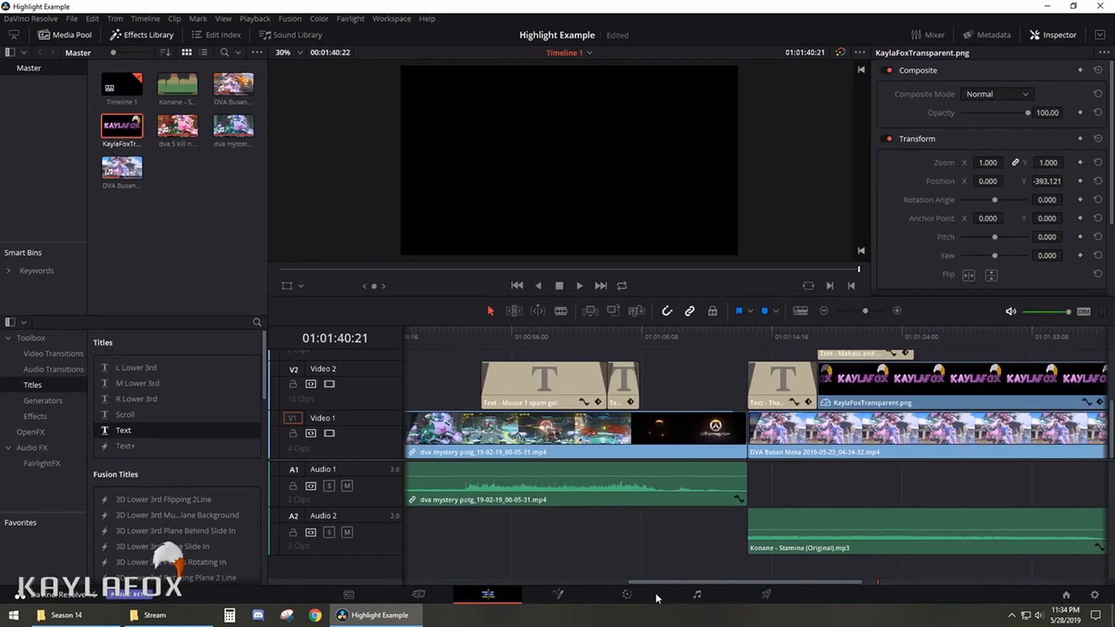
left_click(726, 331)
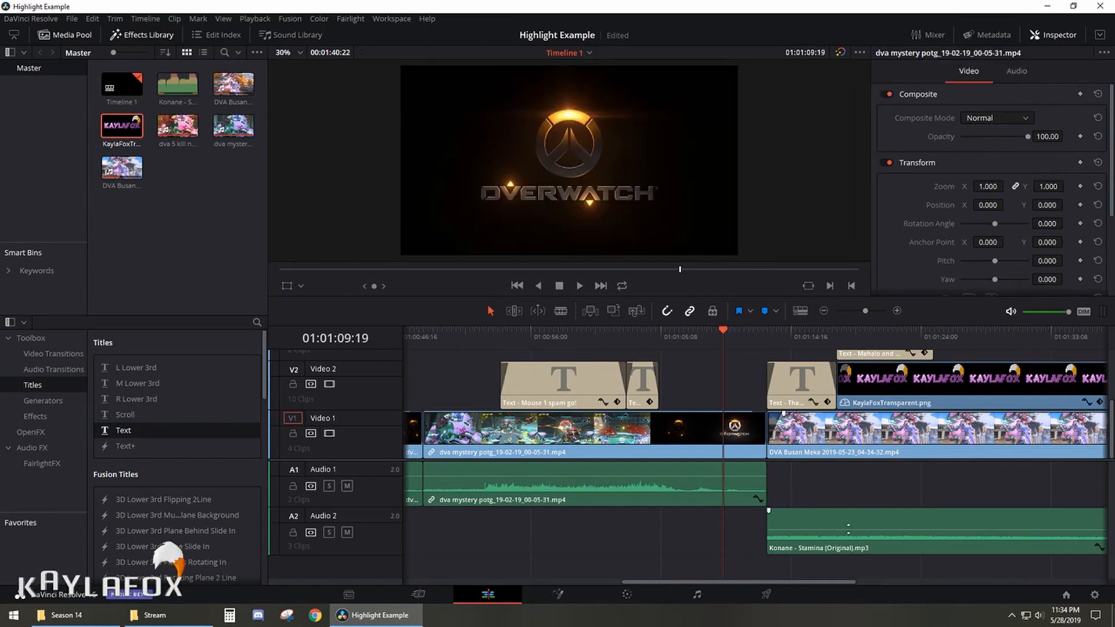
left_click(579, 286)
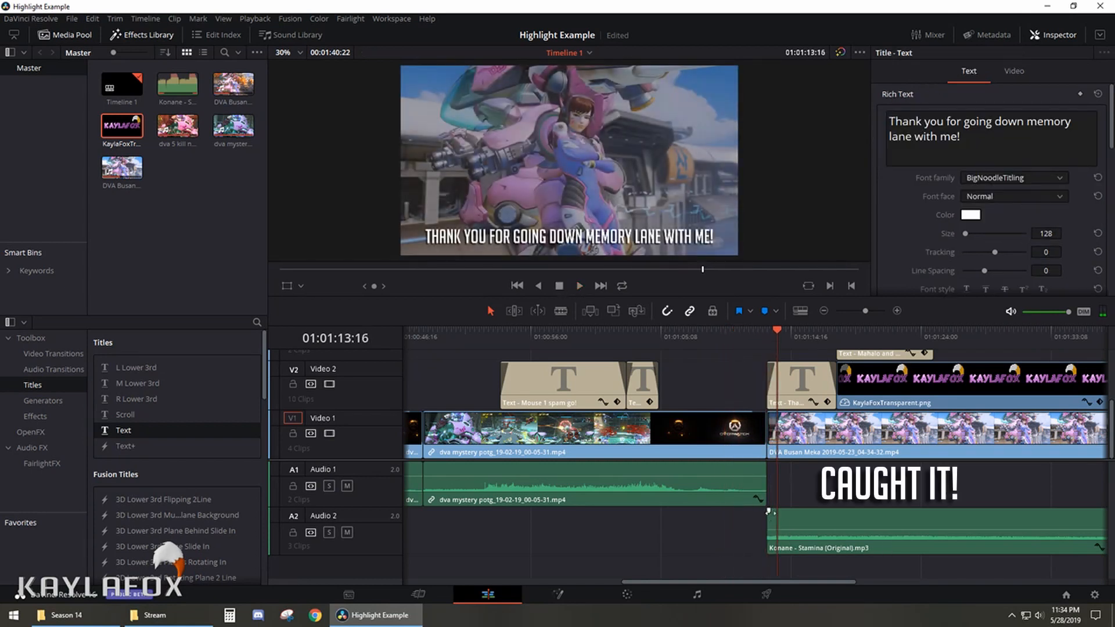
- Add a fade-in of about 4 seconds to the Konane - Stamina music clip and play back the start of the end card
mouse_move(768, 511)
left_mouse_down()
mouse_move(842, 511)
mouse_move(822, 510)
left_mouse_up()
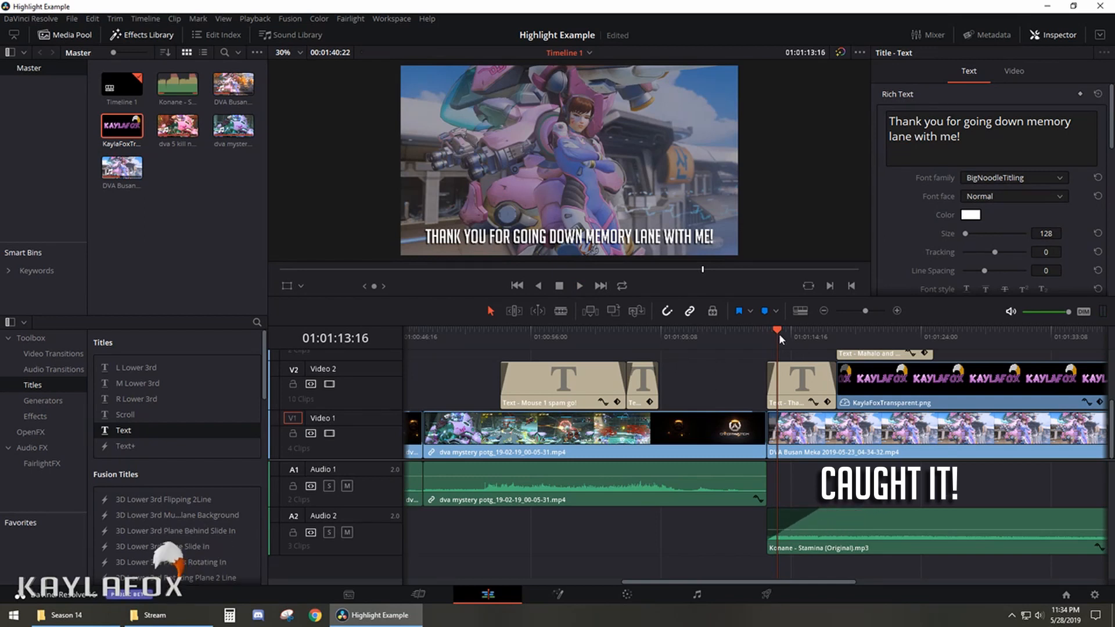
left_click_drag(779, 333, 759, 332)
left_click(583, 281)
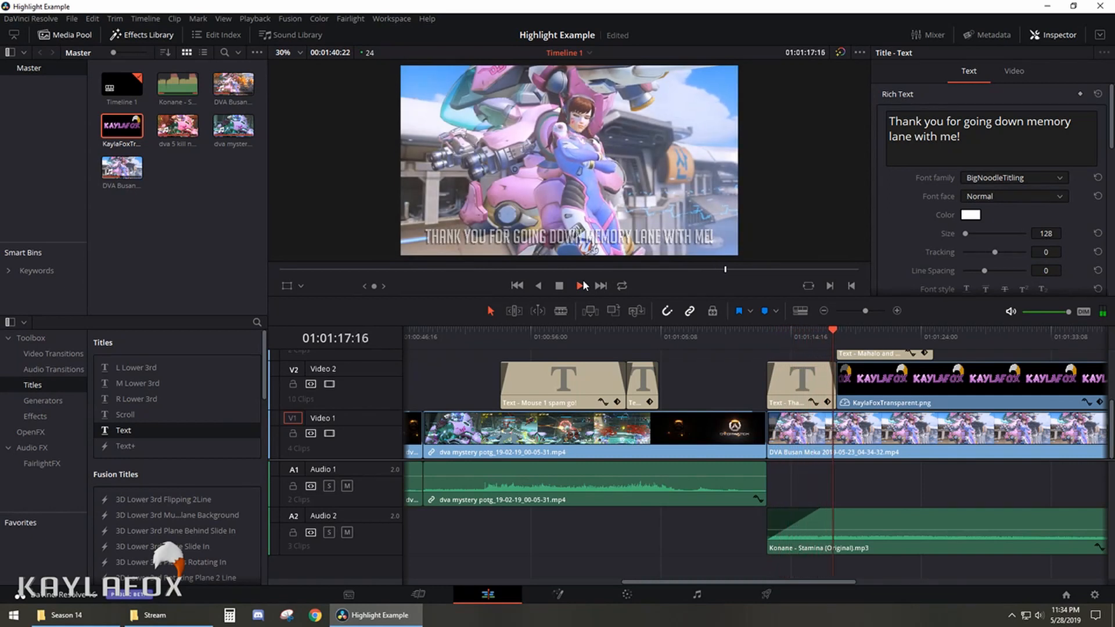
left_click(559, 287)
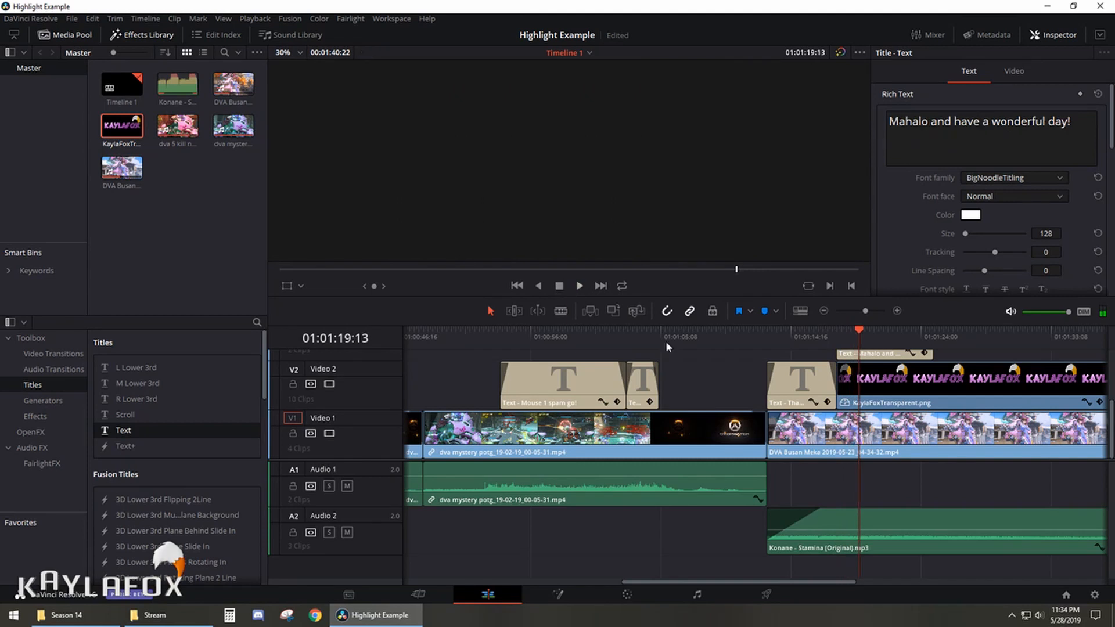
left_click(667, 347)
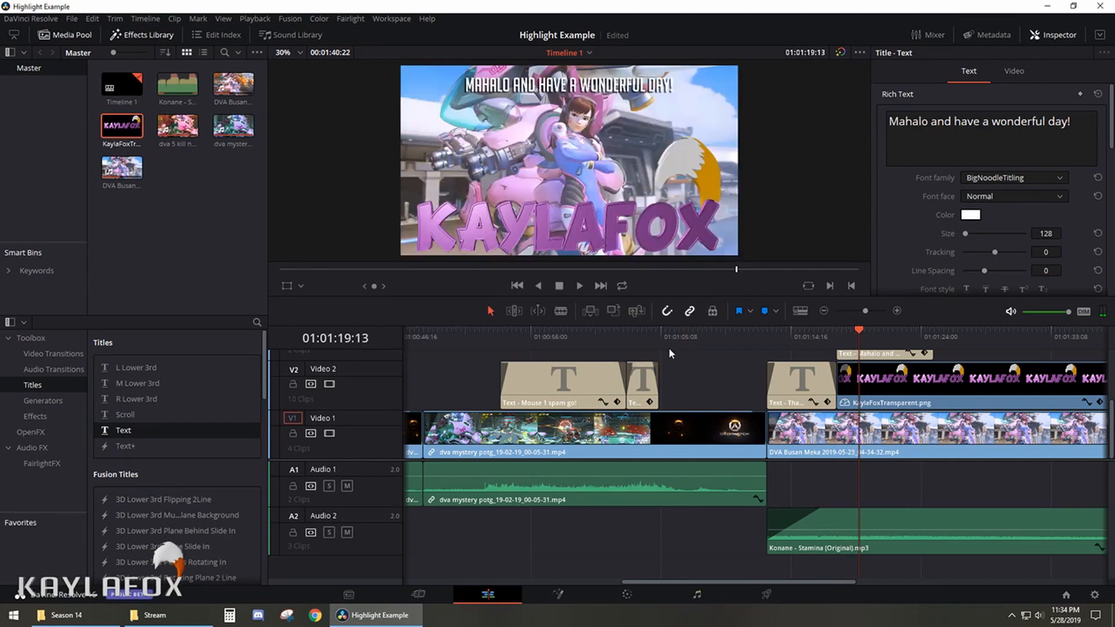
- Save the project and return to the Deliver page
key("ctrl+s")
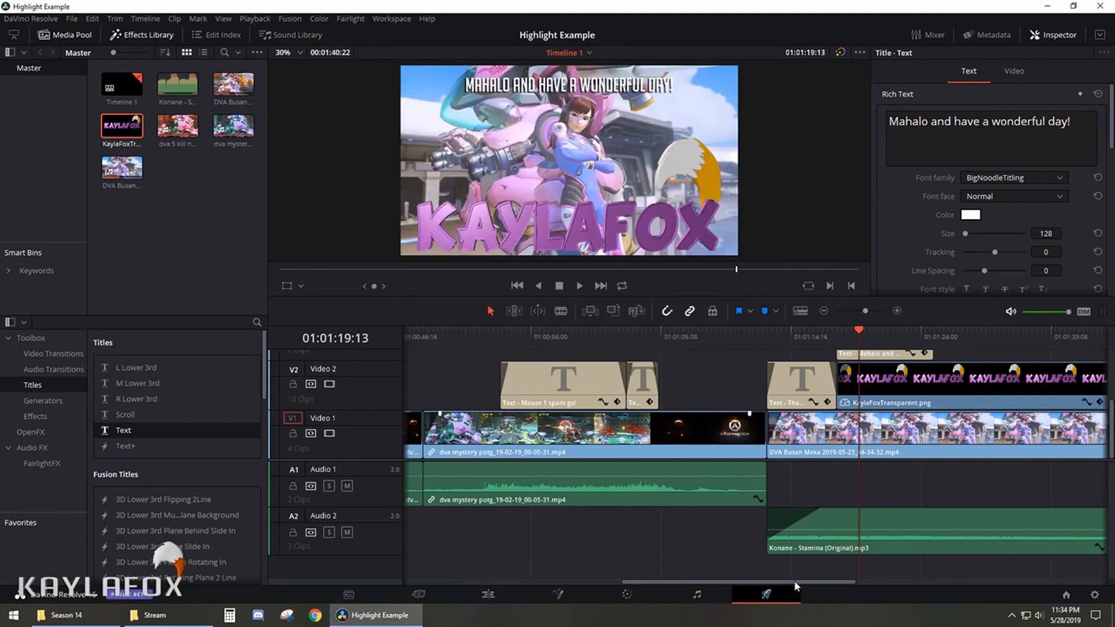
left_click(767, 594)
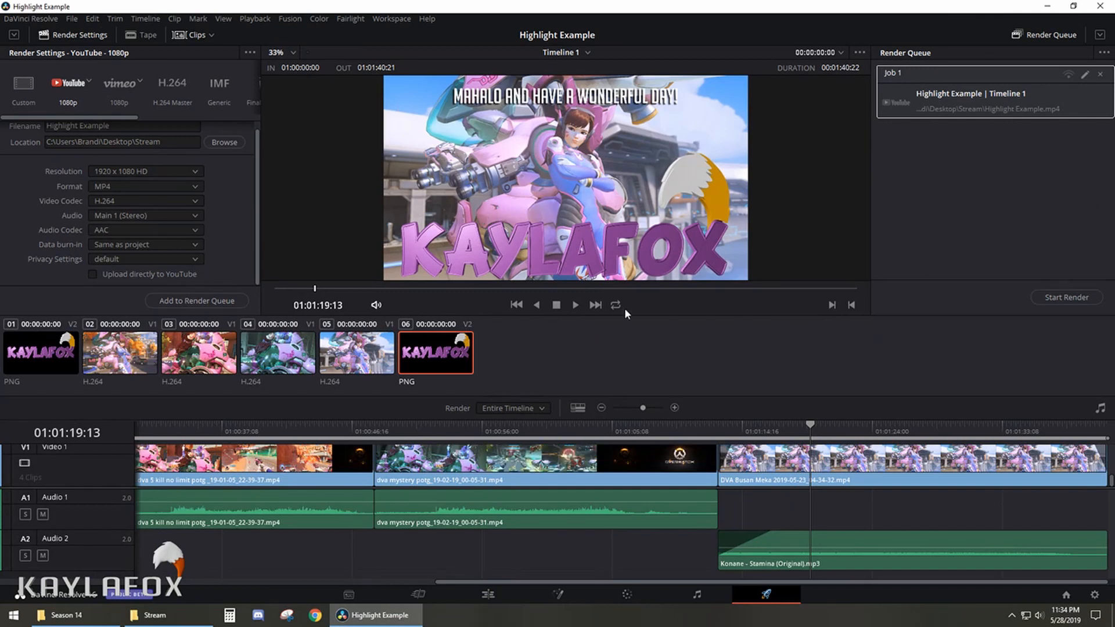